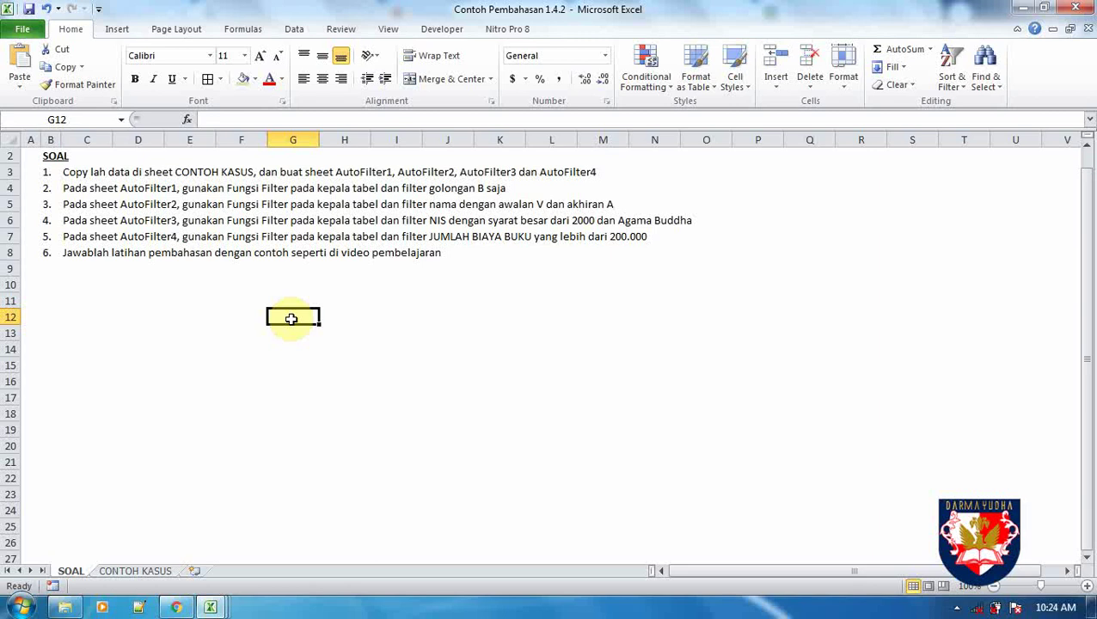
# Switch to the Handout Pembahasan 1.4 workbook and review the AutoFilter section's text, number and custom filter types with their definitions
pyautogui.click(210, 607)
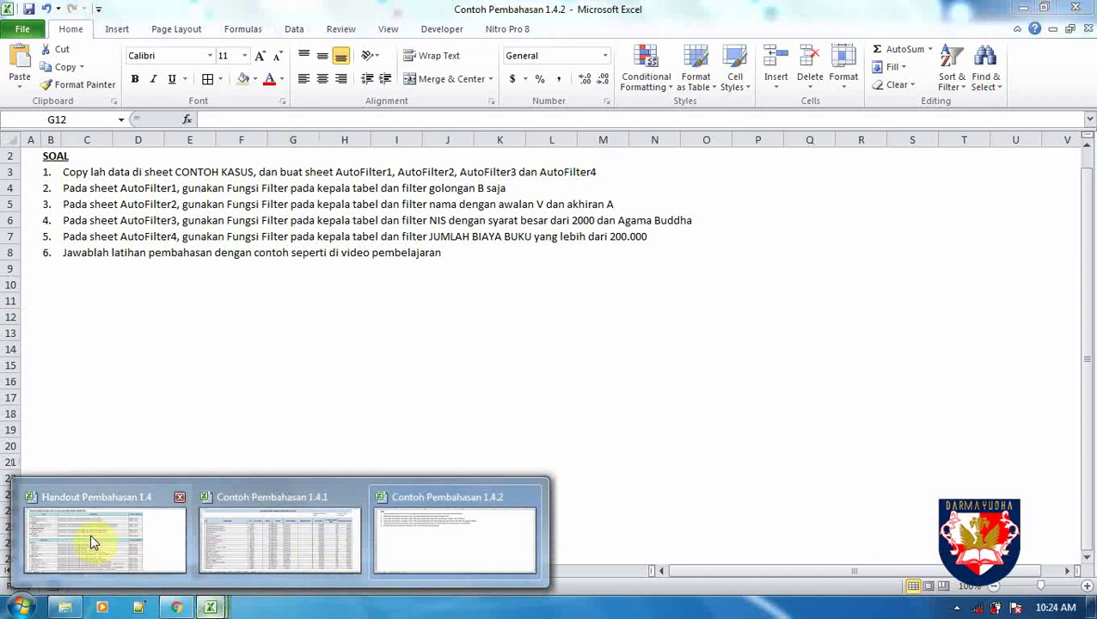
pyautogui.click(159, 503)
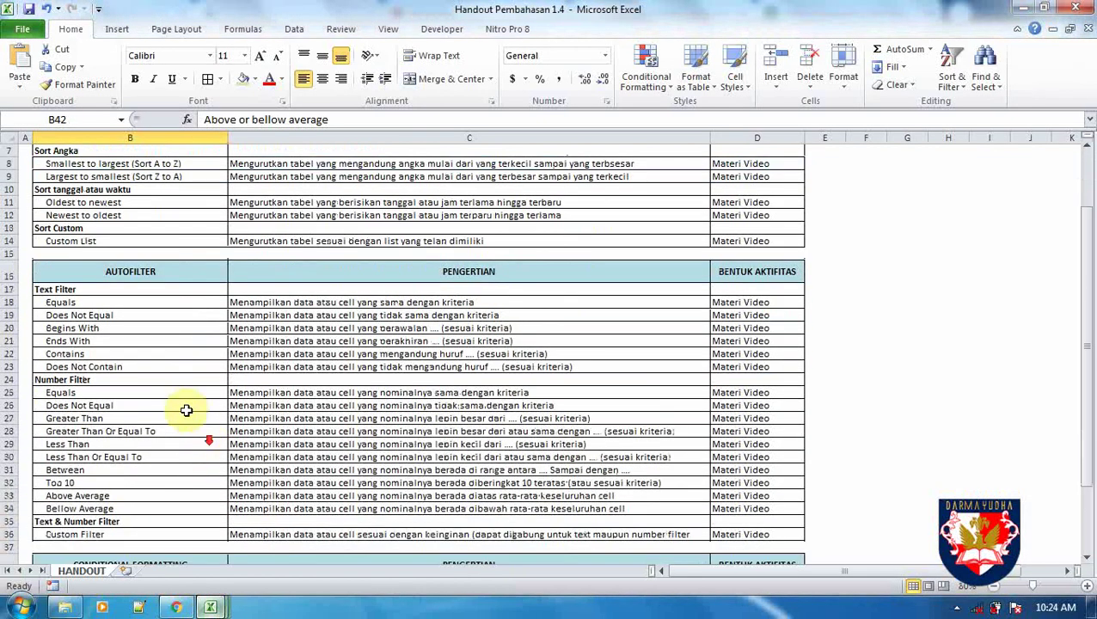
pyautogui.moveTo(99, 301); pyautogui.dragTo(79, 508)
pyautogui.click(76, 534)
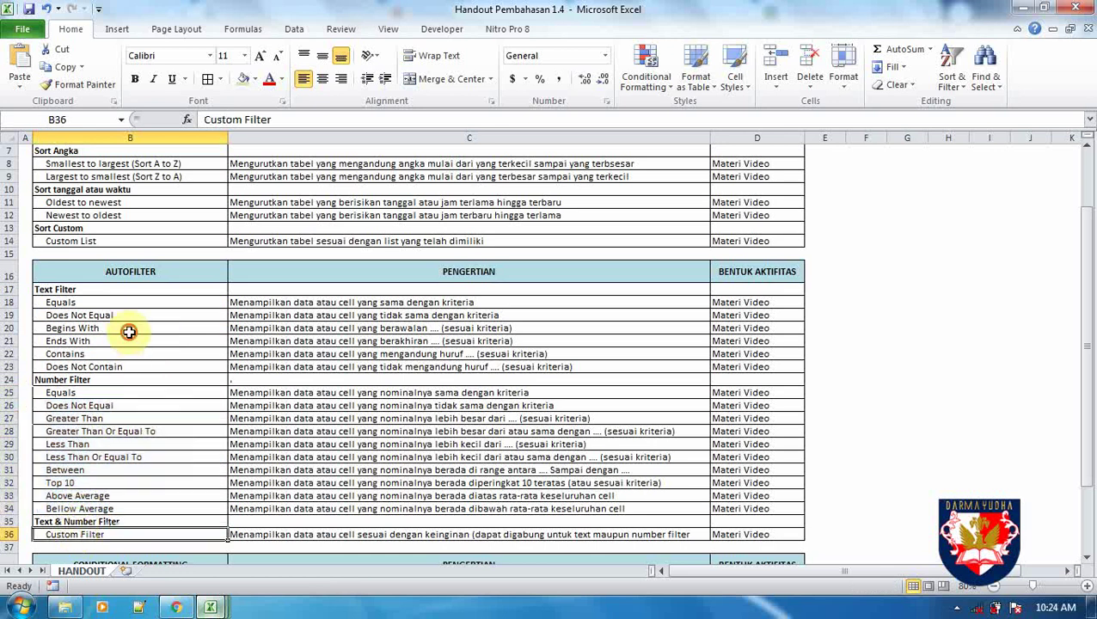
pyautogui.moveTo(162, 330); pyautogui.dragTo(159, 302)
pyautogui.moveTo(576, 305); pyautogui.dragTo(570, 363)
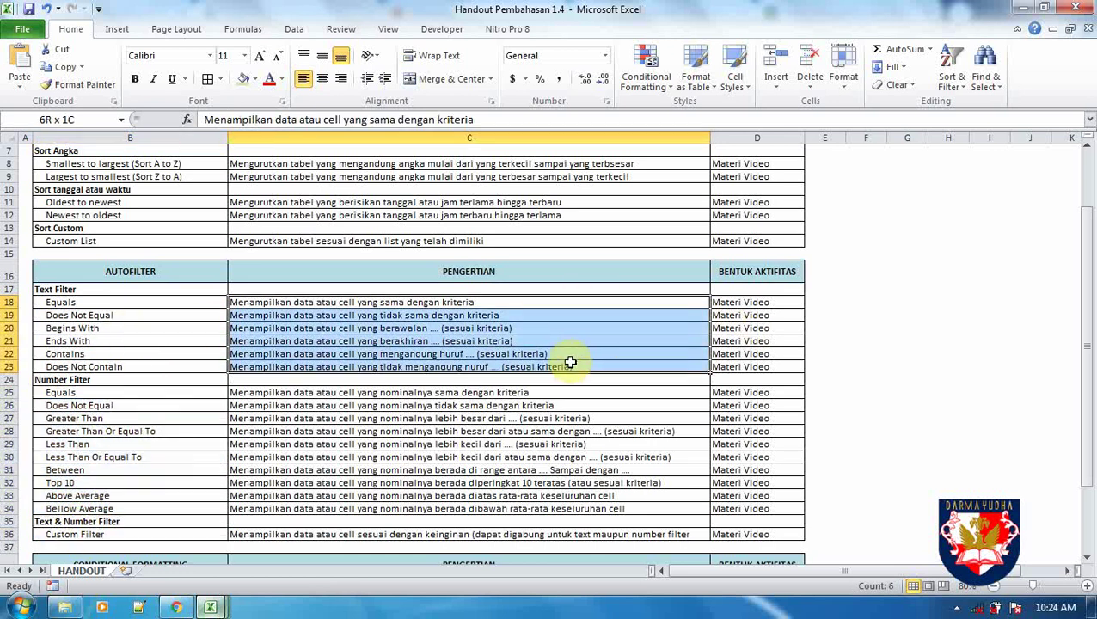
pyautogui.scroll(-1, 422, 406)
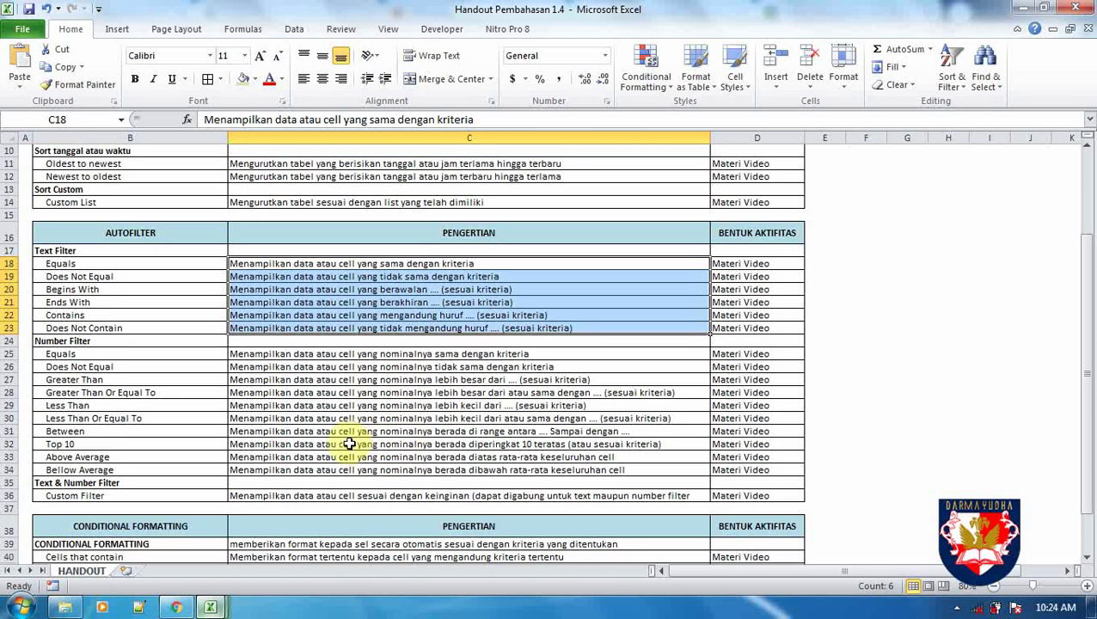
# Return to the Contoh Pembahasan 1.4.2 workbook, view the CONTOH KASUS data and read the first task on the SOAL sheet
pyautogui.moveTo(210, 607)
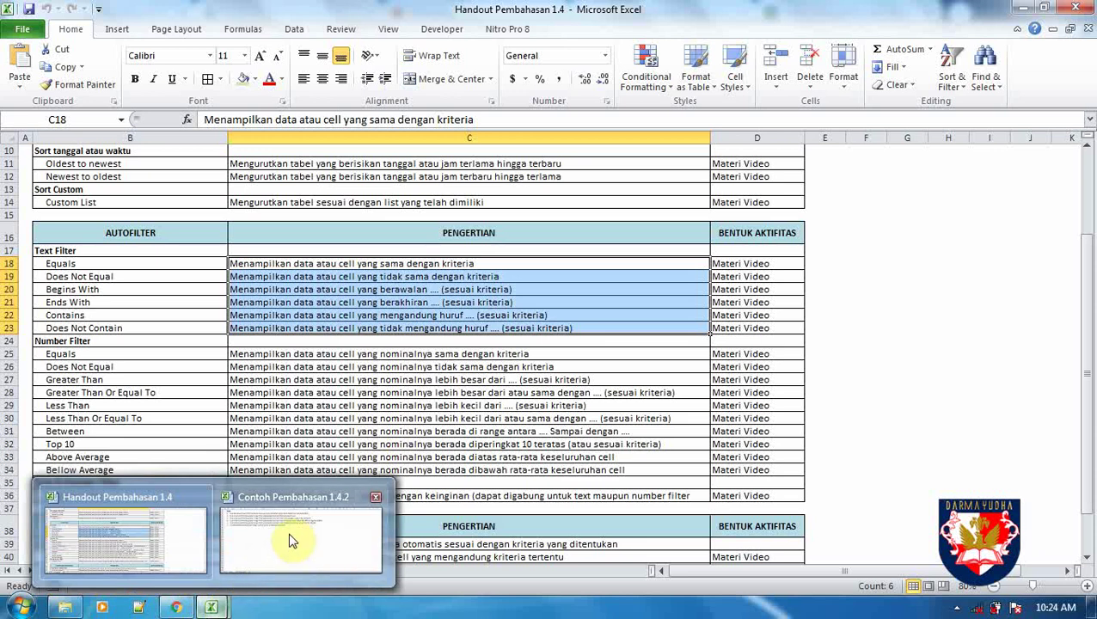
pyautogui.click(284, 380)
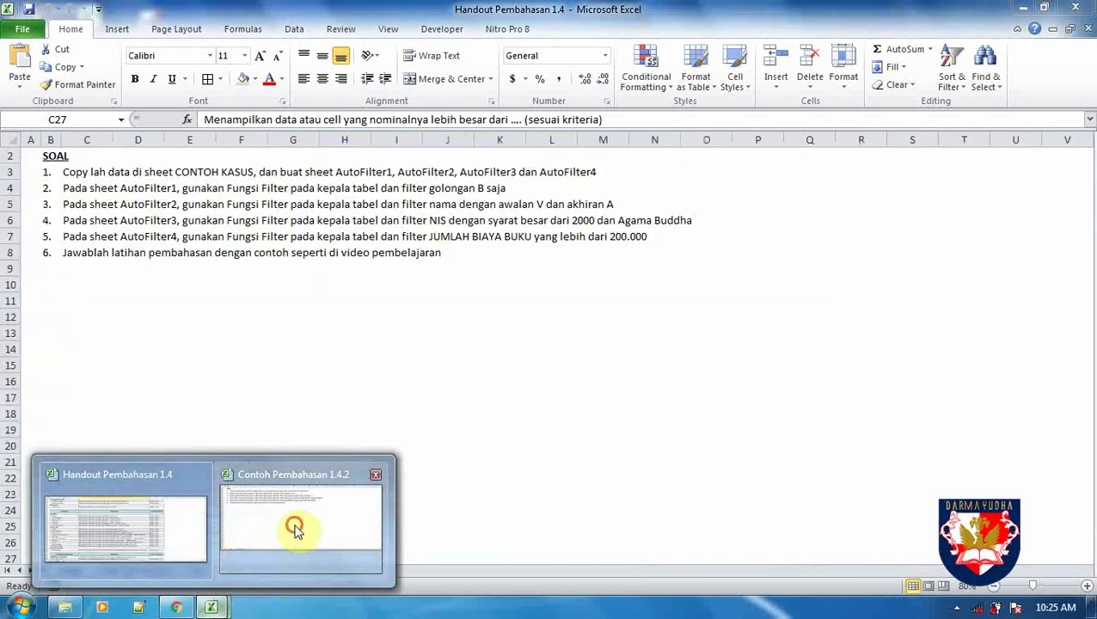
pyautogui.click(288, 524)
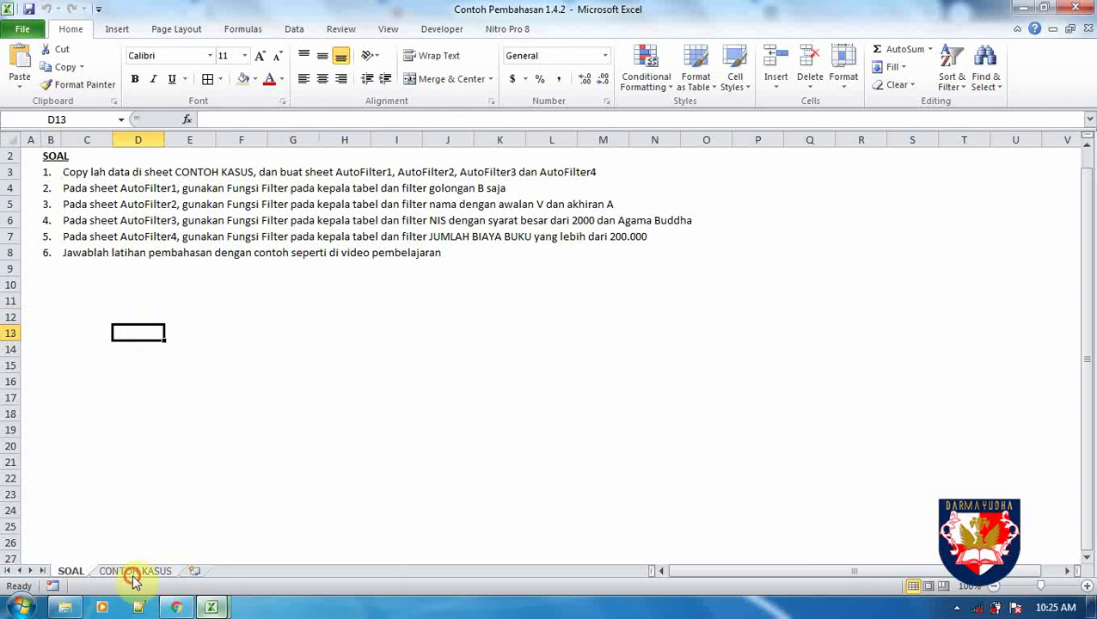
pyautogui.click(135, 571)
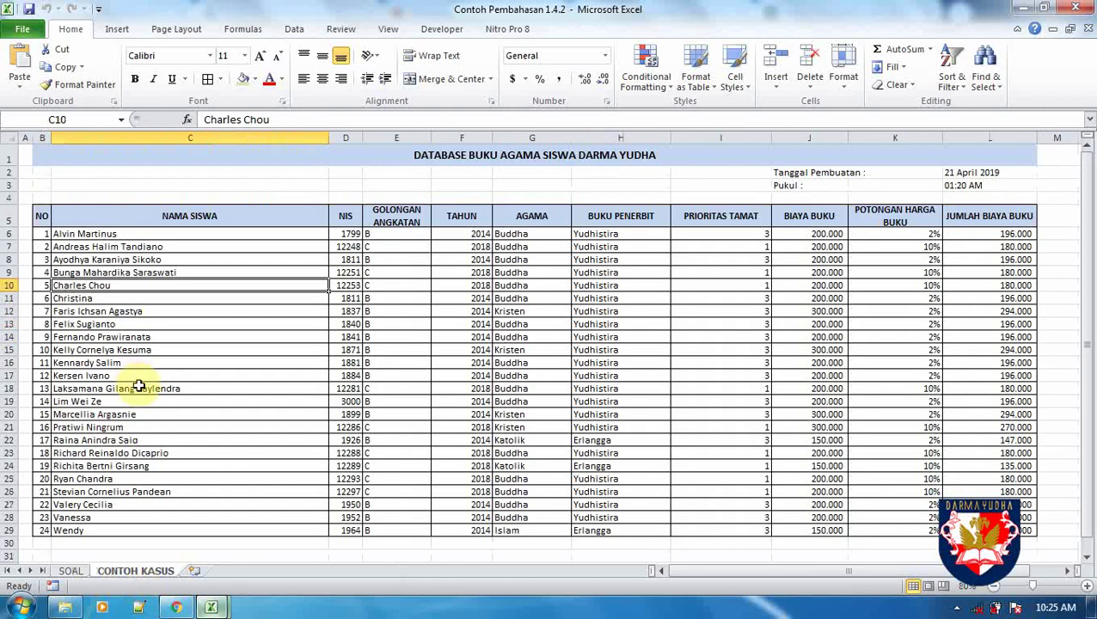
pyautogui.click(79, 572)
pyautogui.click(98, 202)
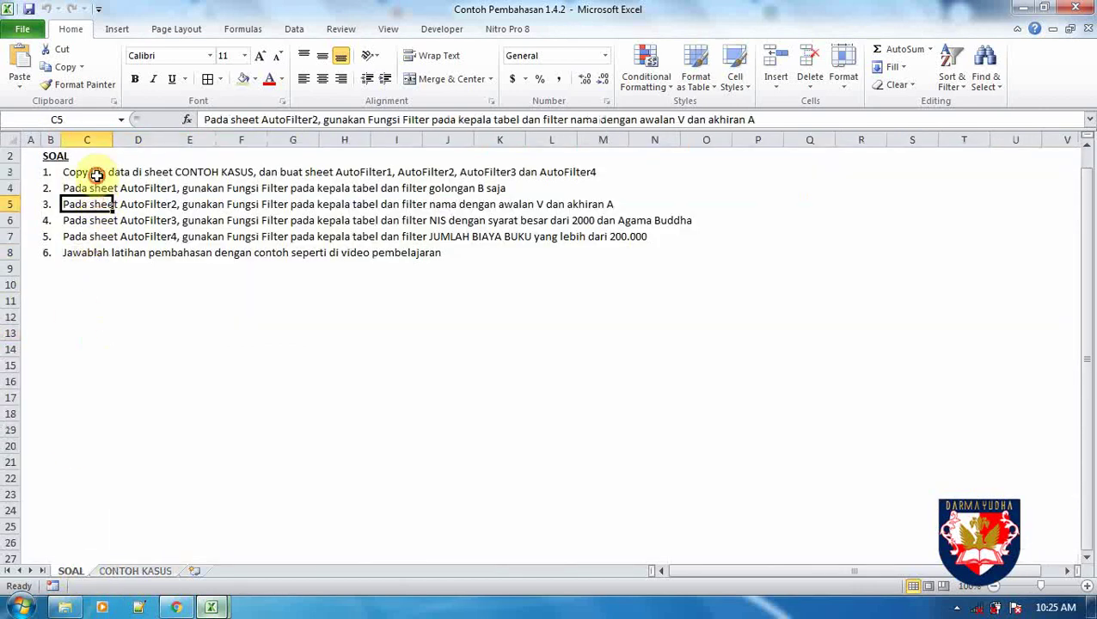
pyautogui.click(97, 174)
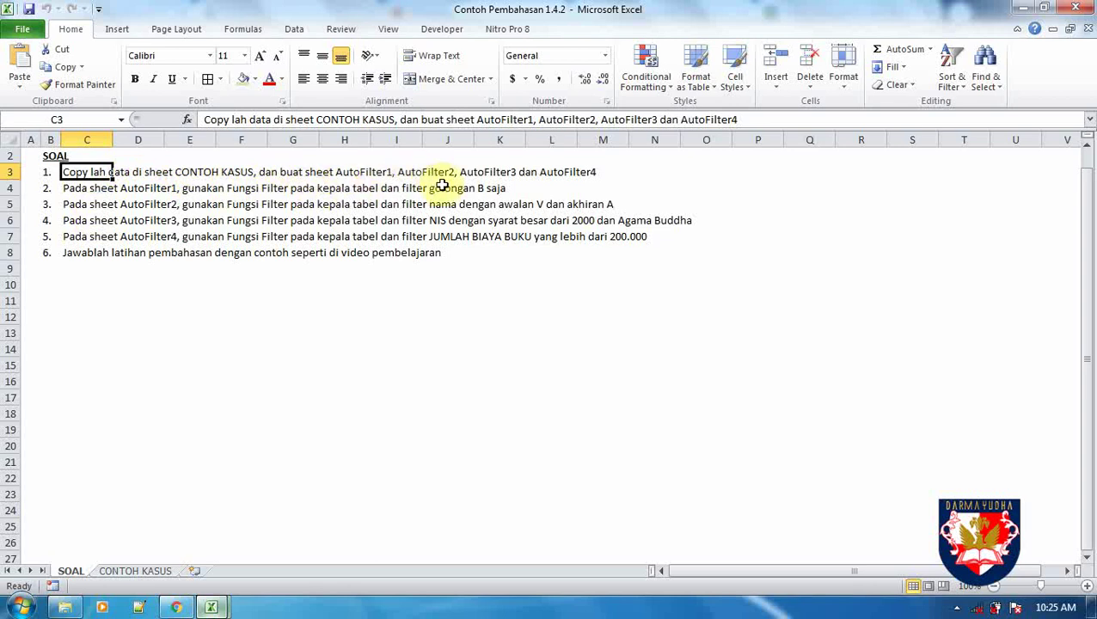
# Copy all cells of the CONTOH KASUS sheet and paste them into a new blank sheet
pyautogui.click(129, 571)
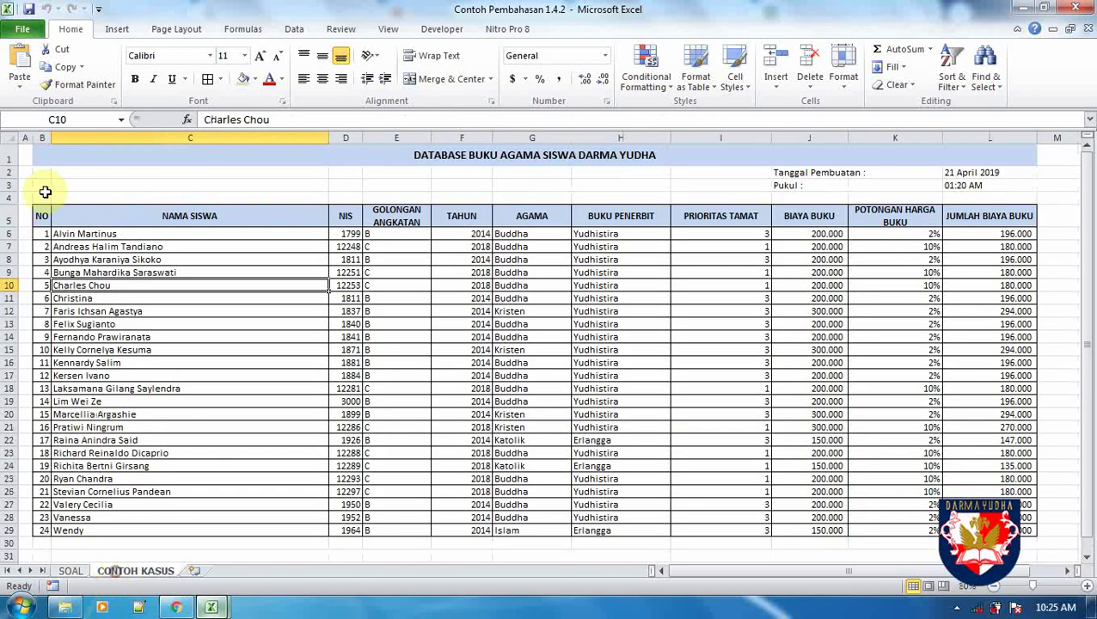
pyautogui.click(9, 140)
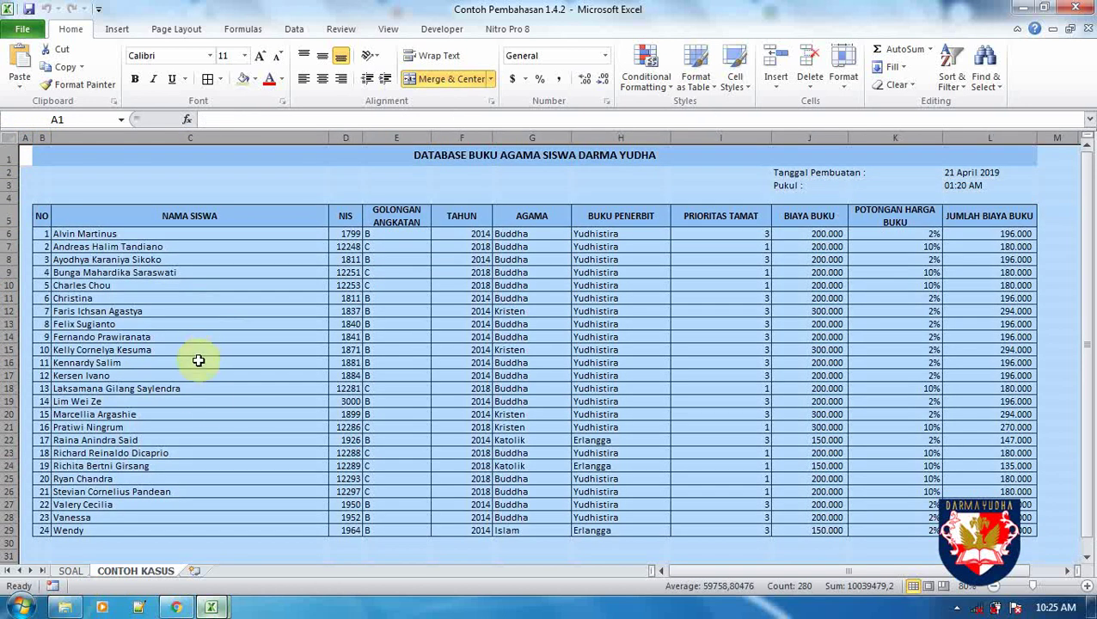
pyautogui.hotkey('ctrl', 'c')
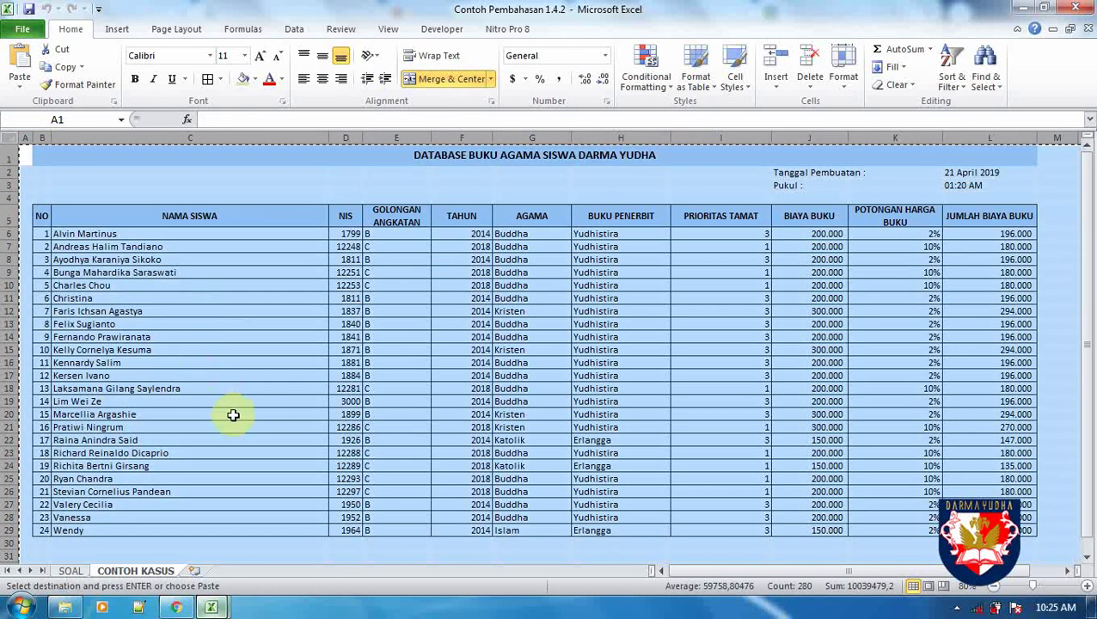
pyautogui.click(194, 571)
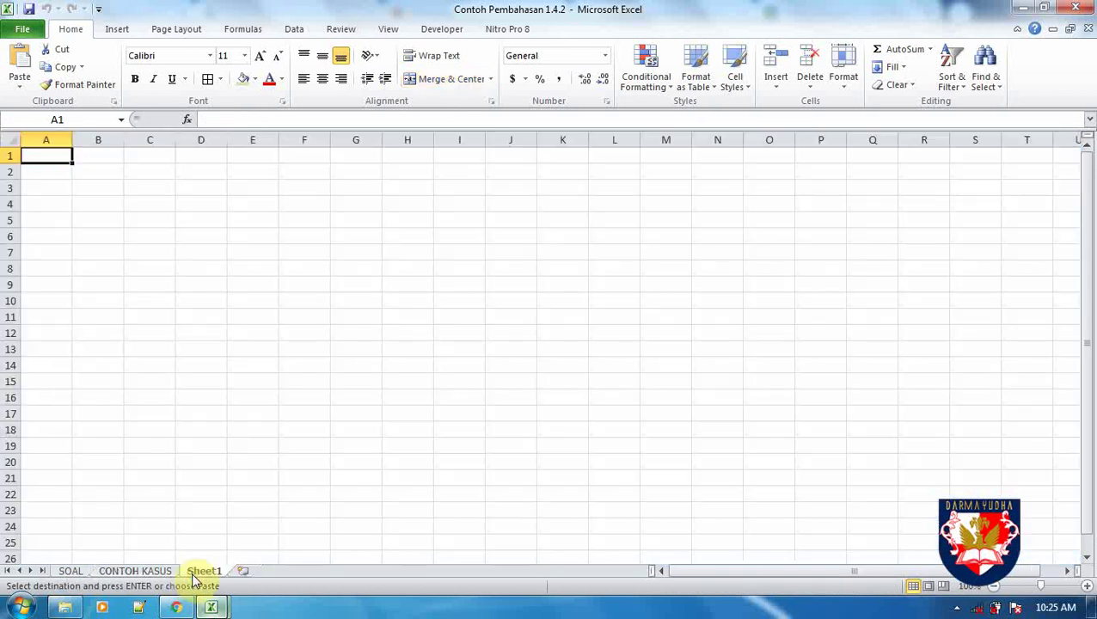
pyautogui.click(10, 140)
pyautogui.hotkey('ctrl', 'v')
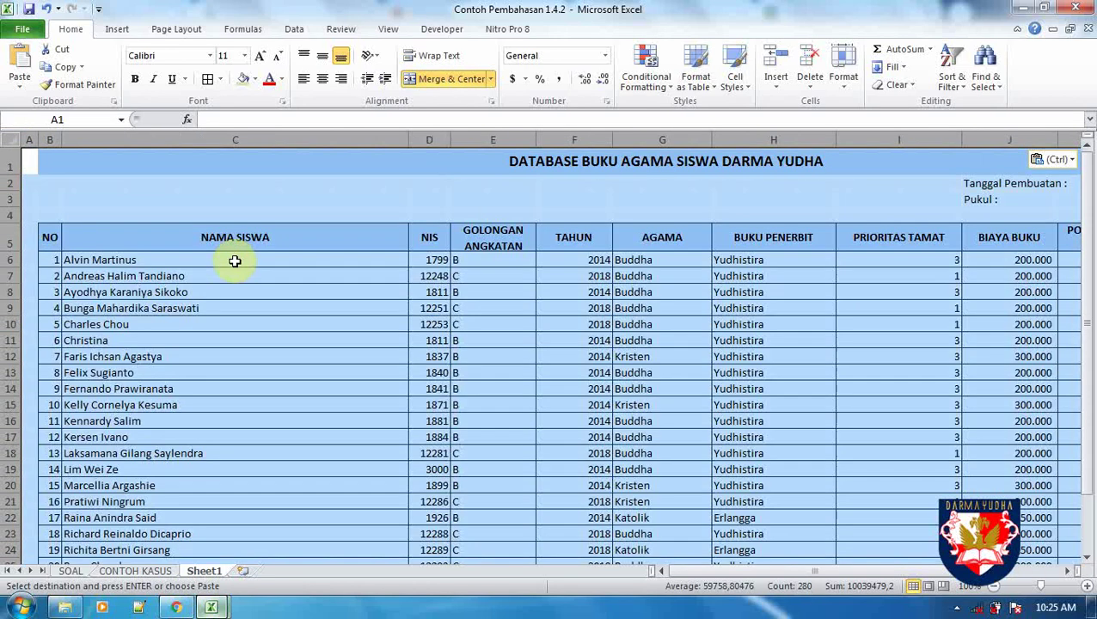
# Undo the paste and delete the newly added Sheet1
pyautogui.hotkey('ctrl', 'z')
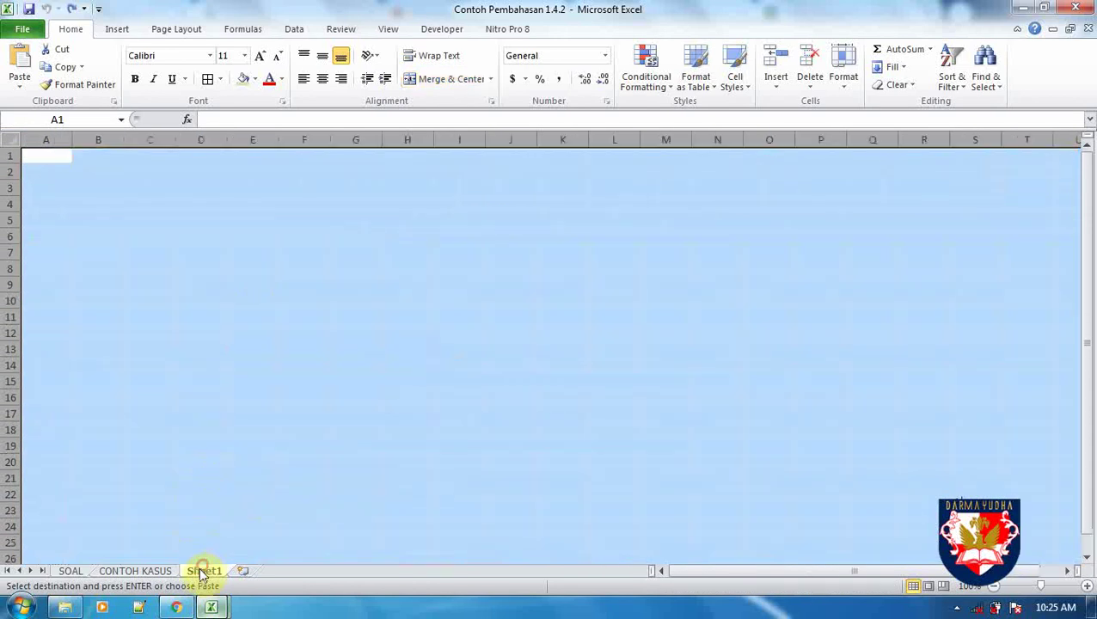
pyautogui.click(193, 526)
pyautogui.rightClick(204, 570)
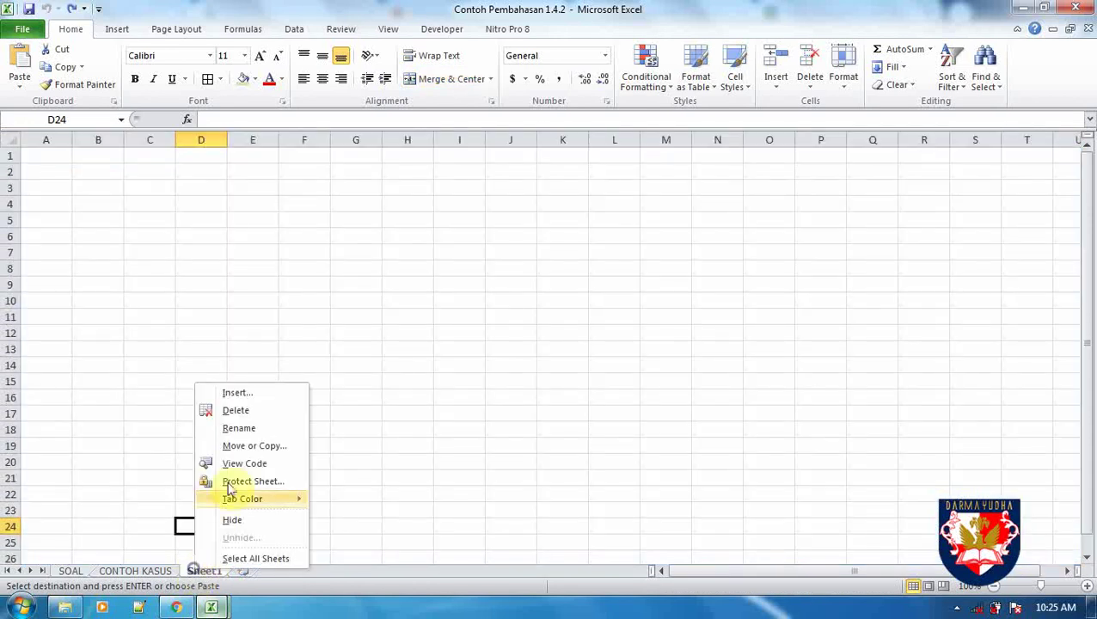
pyautogui.click(234, 411)
pyautogui.click(510, 345)
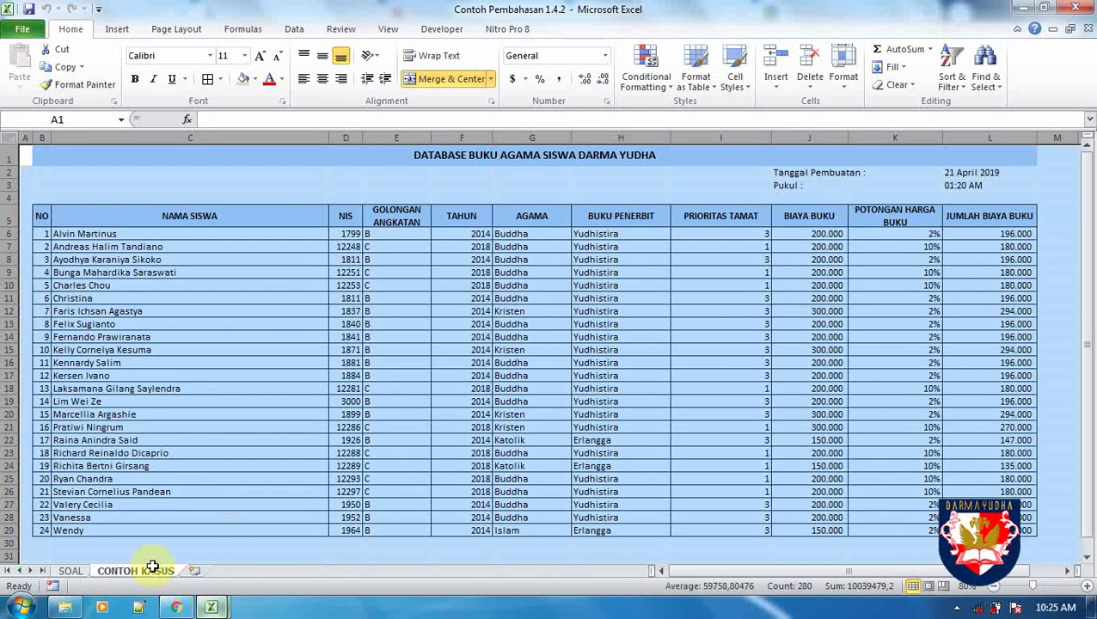
# Duplicate the CONTOH KASUS sheet within the same workbook, placing the copy at the end
pyautogui.click(190, 516)
pyautogui.rightClick(154, 570)
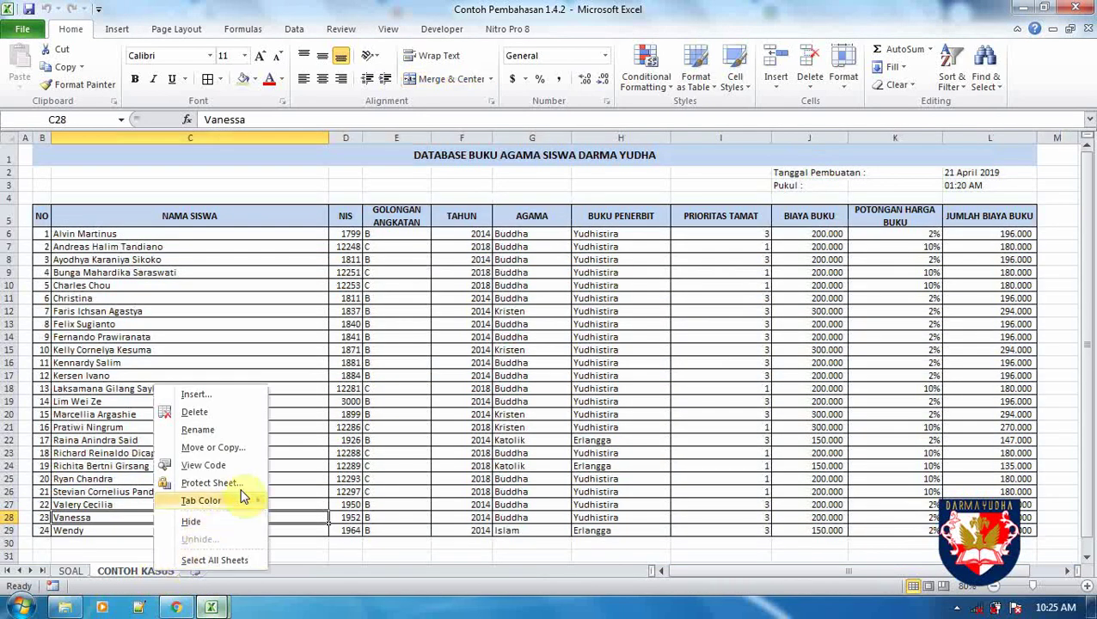
pyautogui.click(250, 448)
pyautogui.click(191, 507)
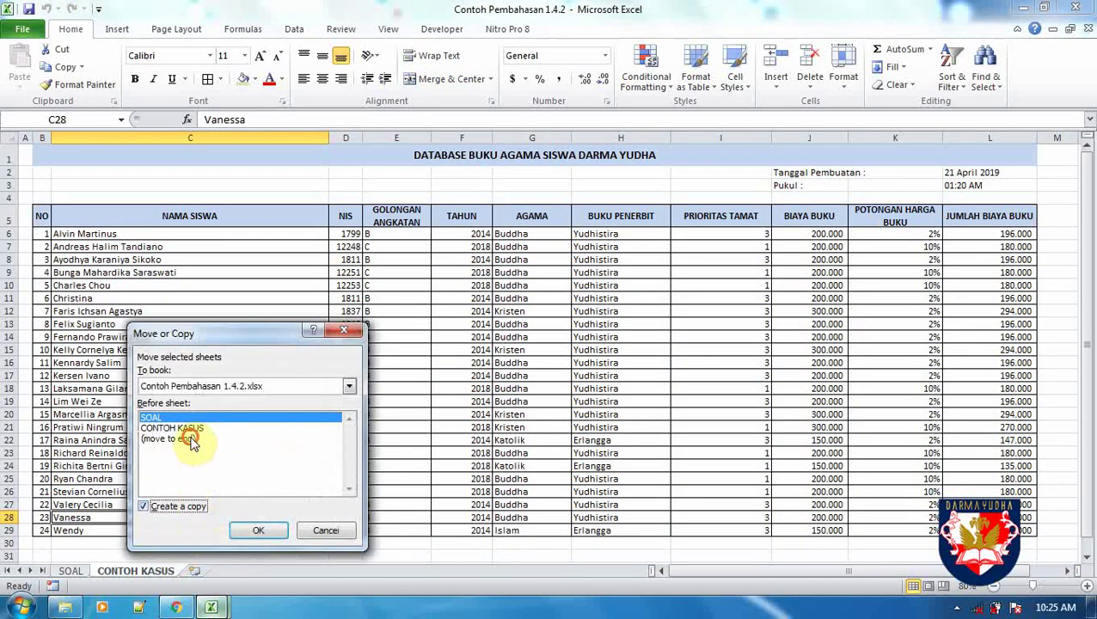
pyautogui.click(191, 439)
pyautogui.click(258, 530)
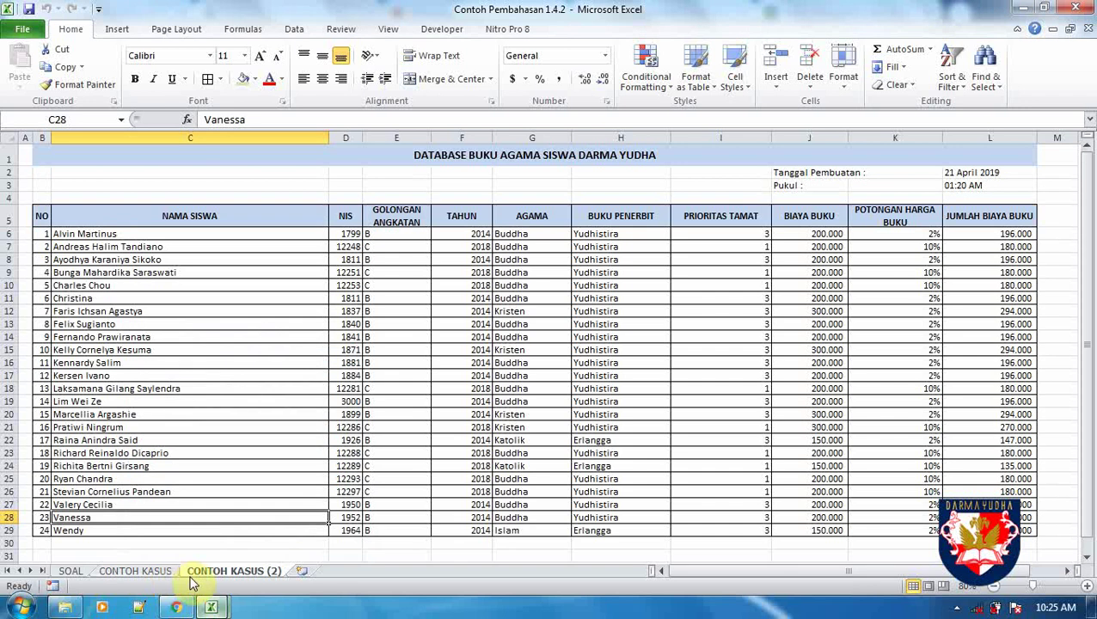
# Create a copy of the CONTOH KASUS (2) sheet at the end of the workbook
pyautogui.rightClick(217, 572)
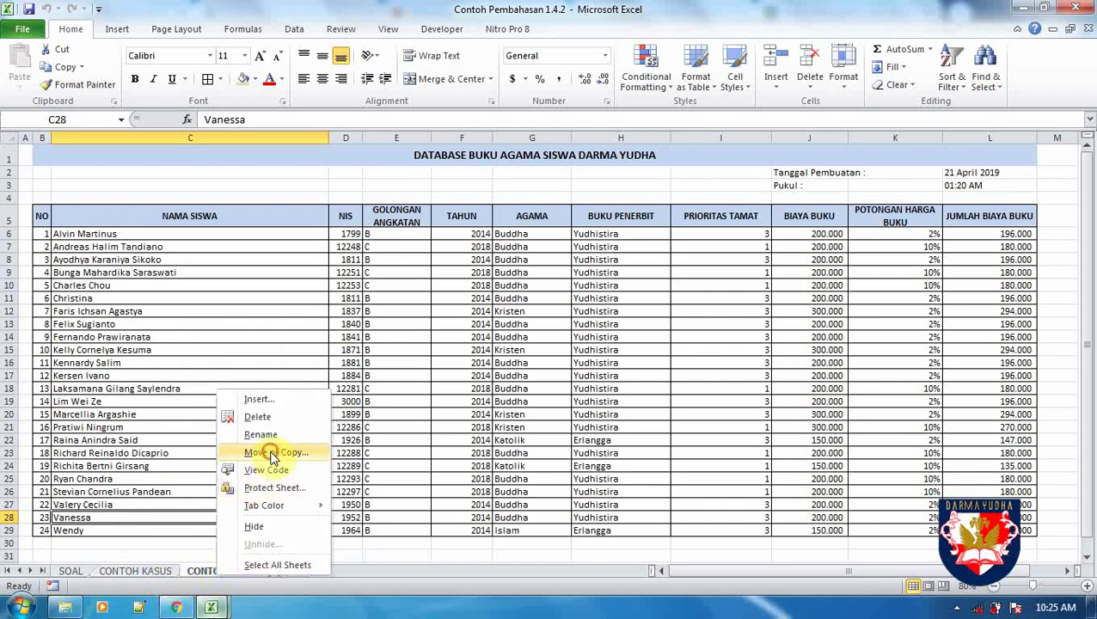
pyautogui.click(263, 452)
pyautogui.click(198, 455)
pyautogui.click(194, 510)
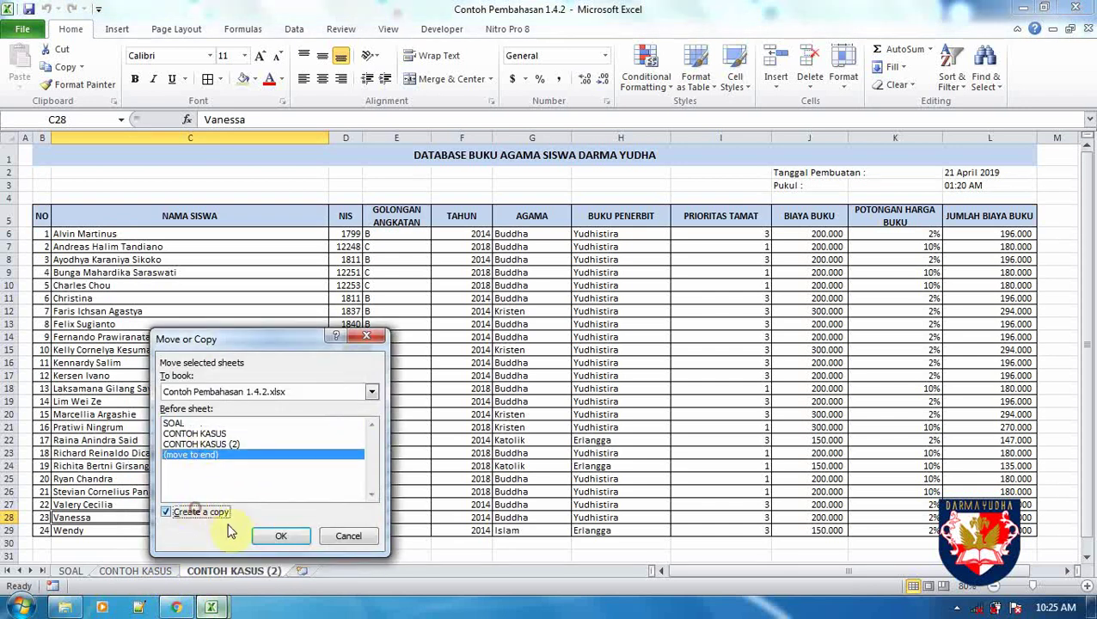
pyautogui.click(265, 537)
# Create a copy of the CONTOH KASUS (3) sheet at the end of the workbook
pyautogui.rightClick(313, 571)
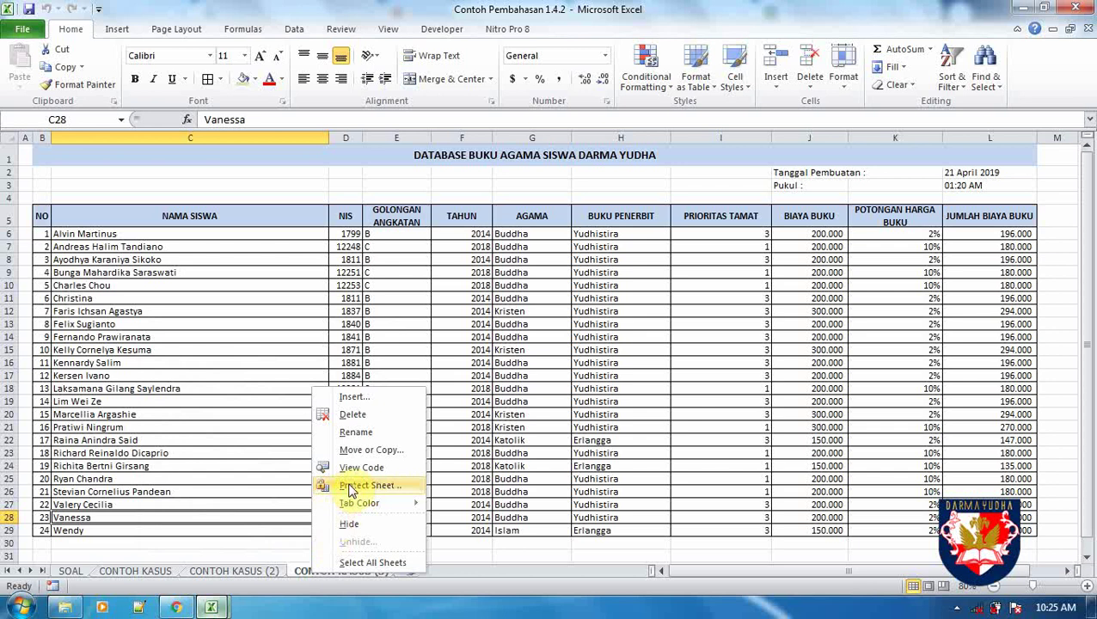
pyautogui.click(369, 450)
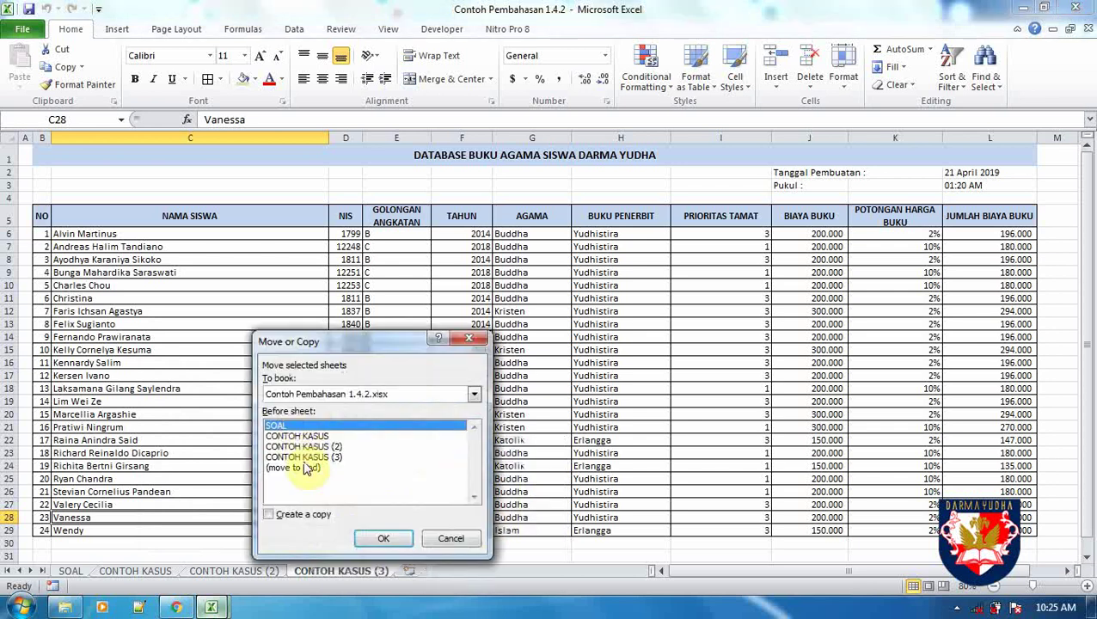
pyautogui.click(308, 469)
pyautogui.click(268, 514)
pyautogui.click(380, 538)
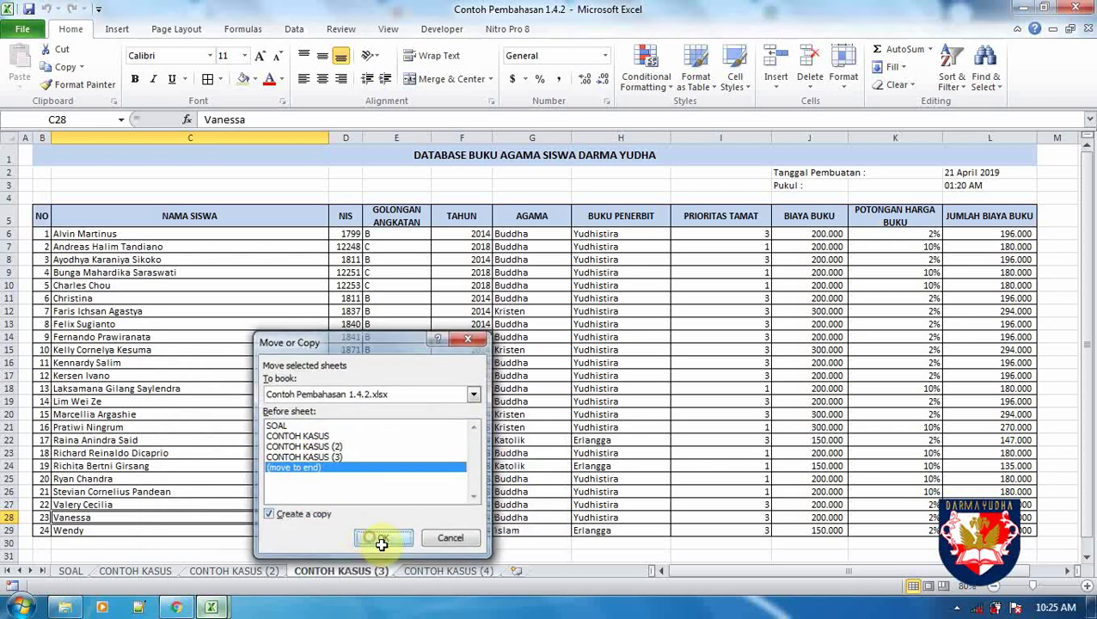
# Create a copy of the CONTOH KASUS (4) sheet at the end of the workbook
pyautogui.rightClick(439, 571)
pyautogui.click(486, 449)
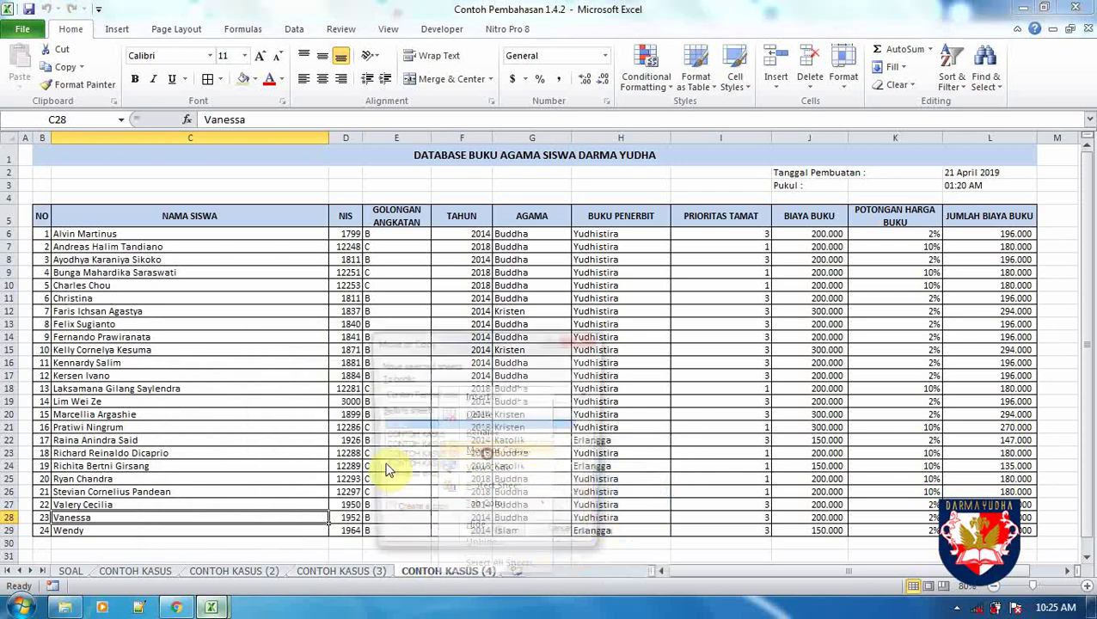
pyautogui.click(407, 479)
pyautogui.click(402, 514)
pyautogui.click(497, 538)
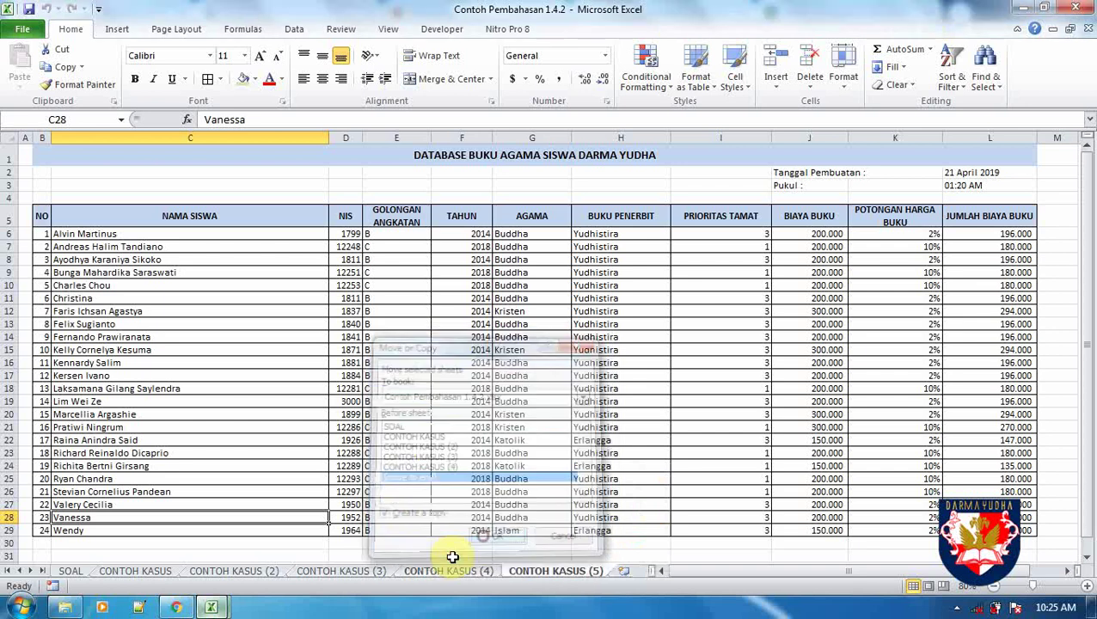
# Copy the text "AutoFilter4" from the first task in cell C3 of the SOAL sheet, leaving the cell unedited
pyautogui.click(277, 573)
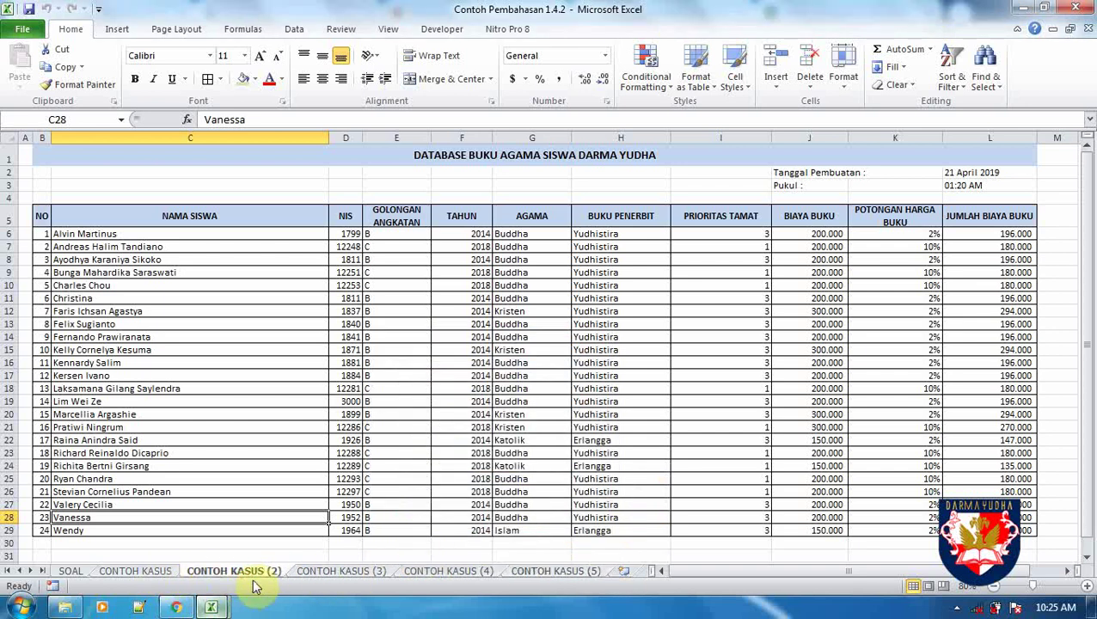
pyautogui.doubleClick(255, 572)
pyautogui.click(71, 571)
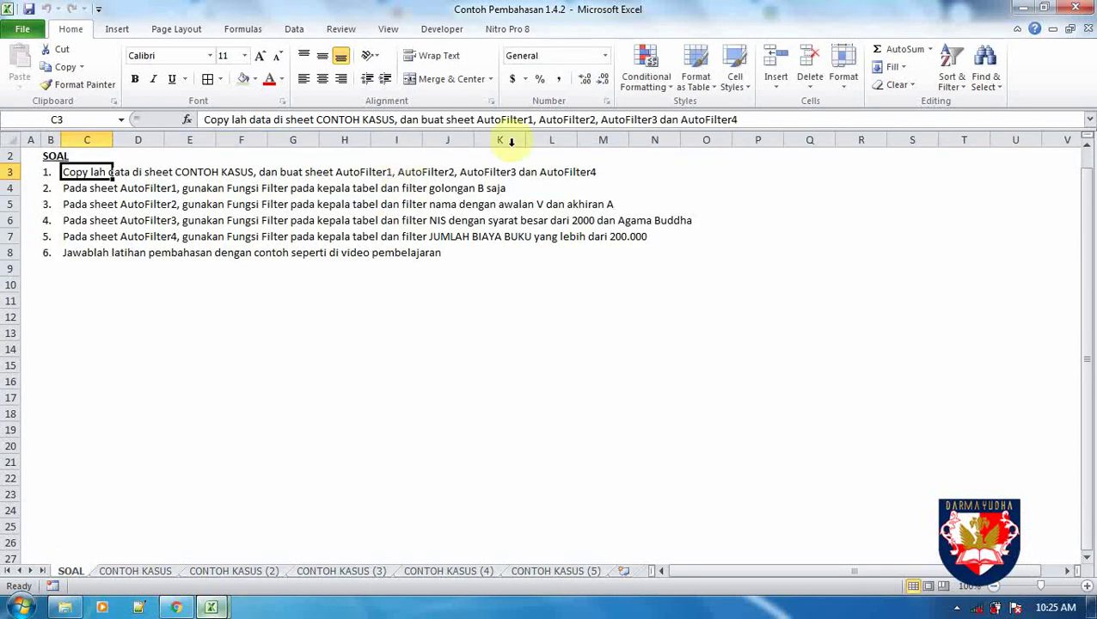
pyautogui.moveTo(749, 118); pyautogui.dragTo(688, 120)
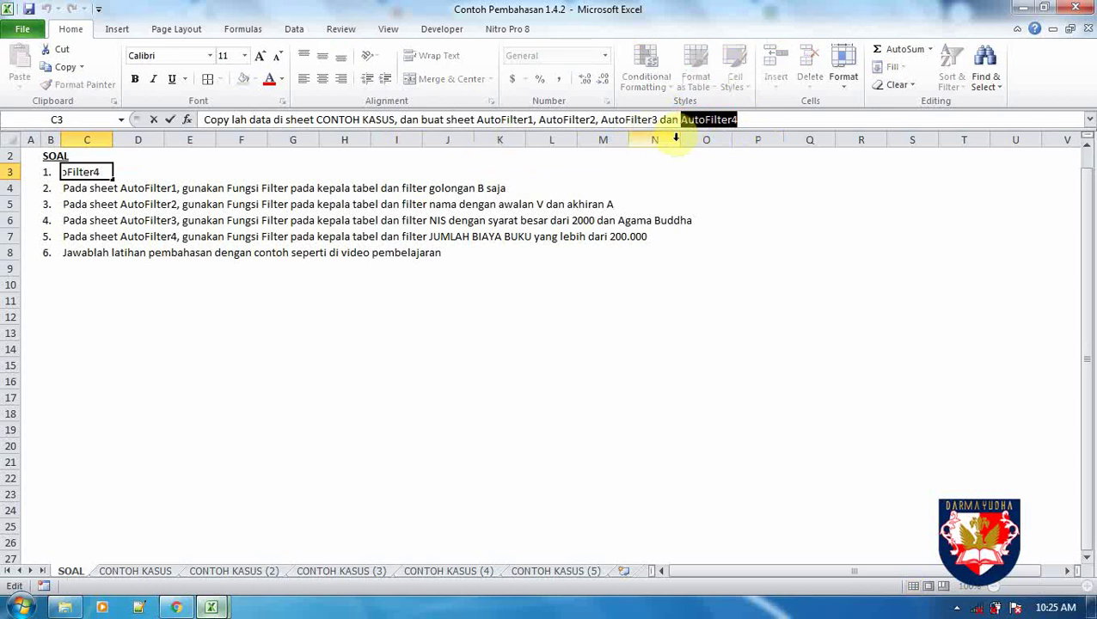
pyautogui.hotkey('ctrl', 'c')
pyautogui.press('Escape')
# Rename the CONTOH KASUS (2) sheet as AutoFilter1, using the copied name with its final digit changed to 1
pyautogui.click(226, 572)
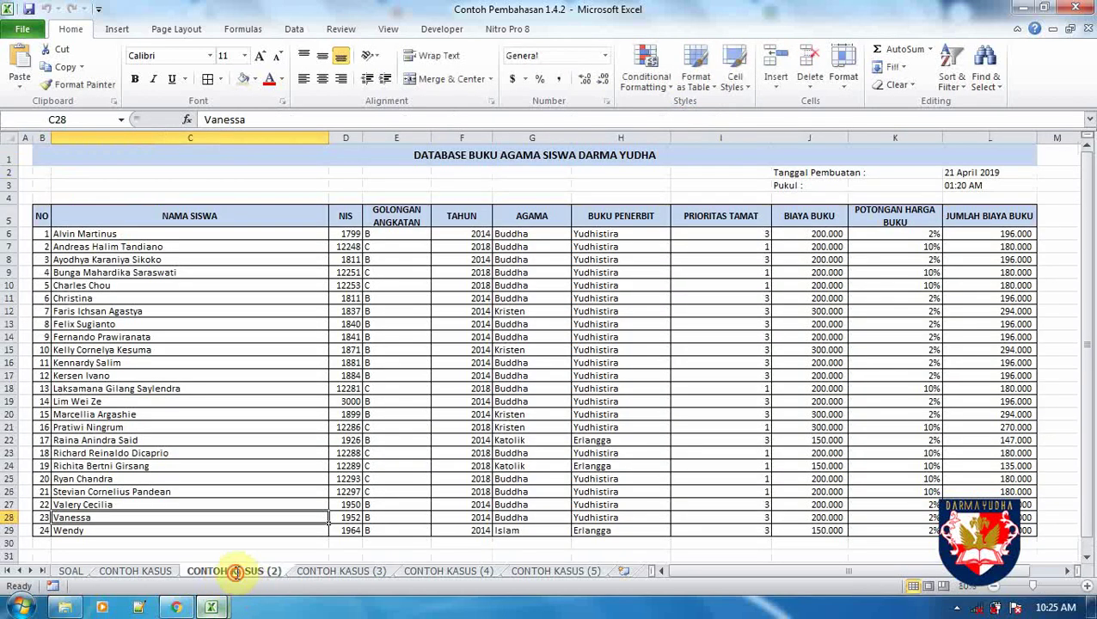
pyautogui.doubleClick(227, 571)
pyautogui.hotkey('ctrl', 'v')
pyautogui.press('Return')
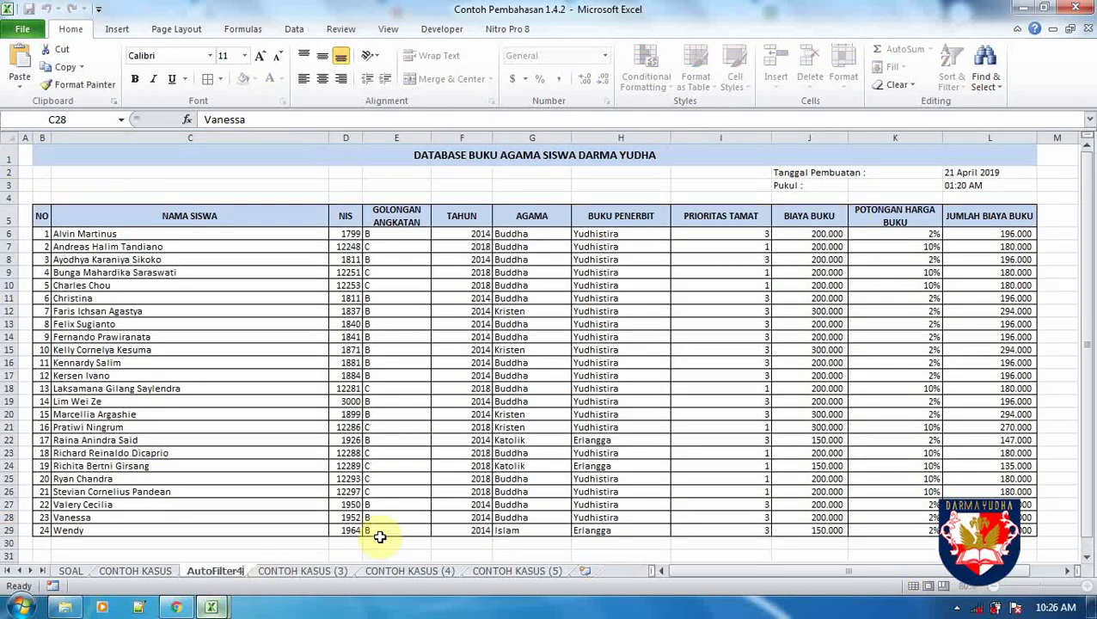
pyautogui.press('BackSpace')
pyautogui.write('1')
pyautogui.press('Return')
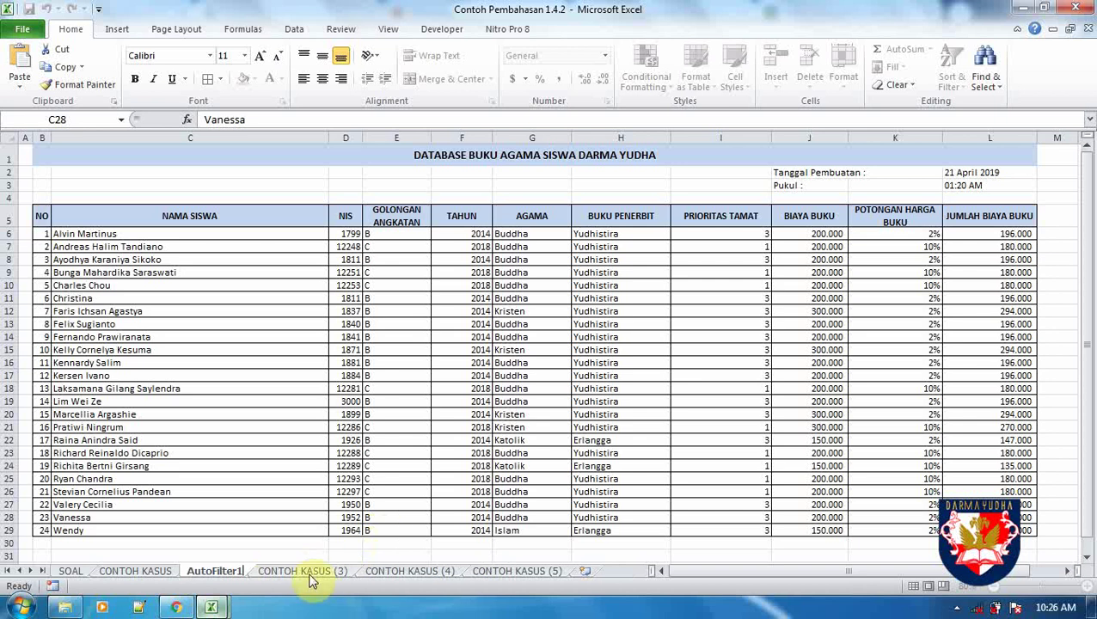
# Rename the CONTOH KASUS (3) sheet as AutoFilter2, using the copied name with its final digit changed to 2
pyautogui.doubleClick(290, 571)
pyautogui.hotkey('ctrl', 'v')
pyautogui.press('BackSpace')
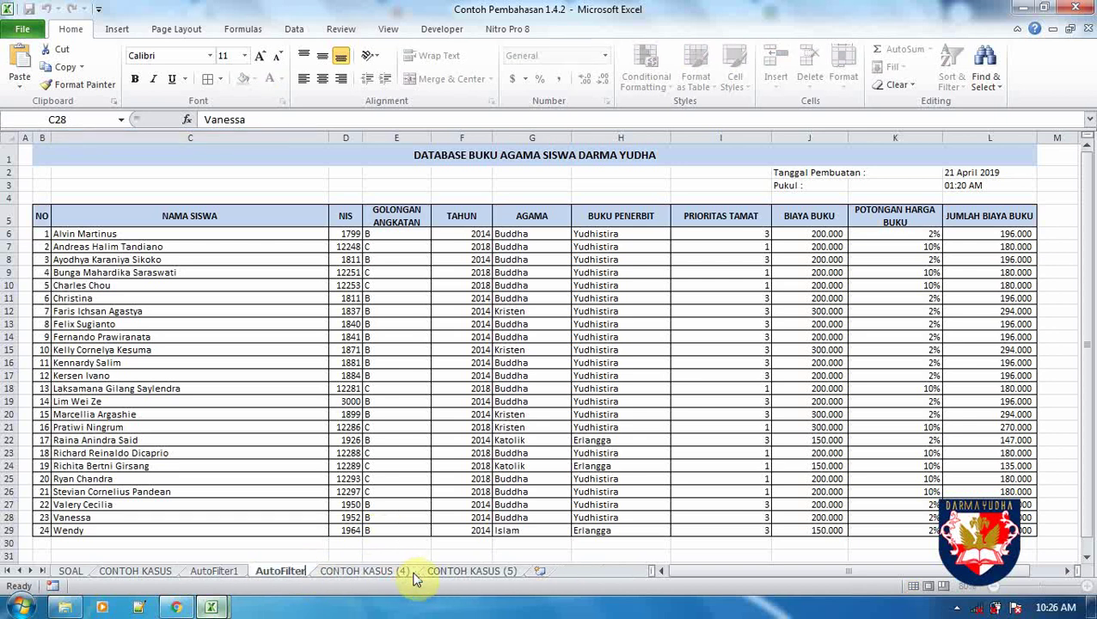
pyautogui.write('2')
pyautogui.press('Return')
# Rename the CONTOH KASUS (4) sheet as AutoFilter3, reusing the copied name with 3 as its final digit
pyautogui.doubleClick(362, 571)
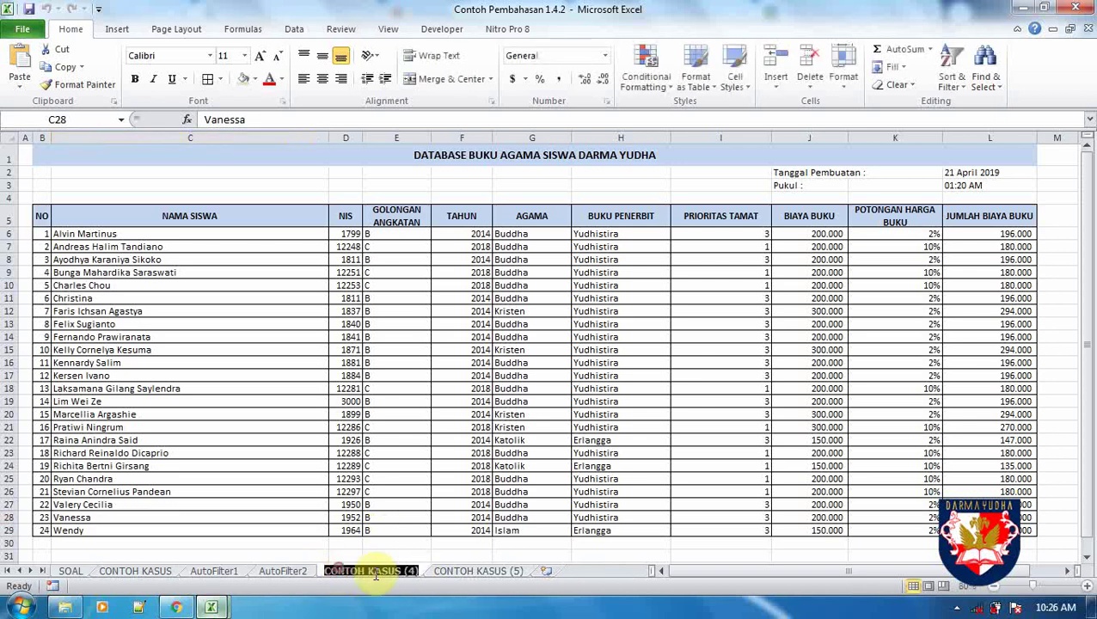
pyautogui.hotkey('ctrl', 'v')
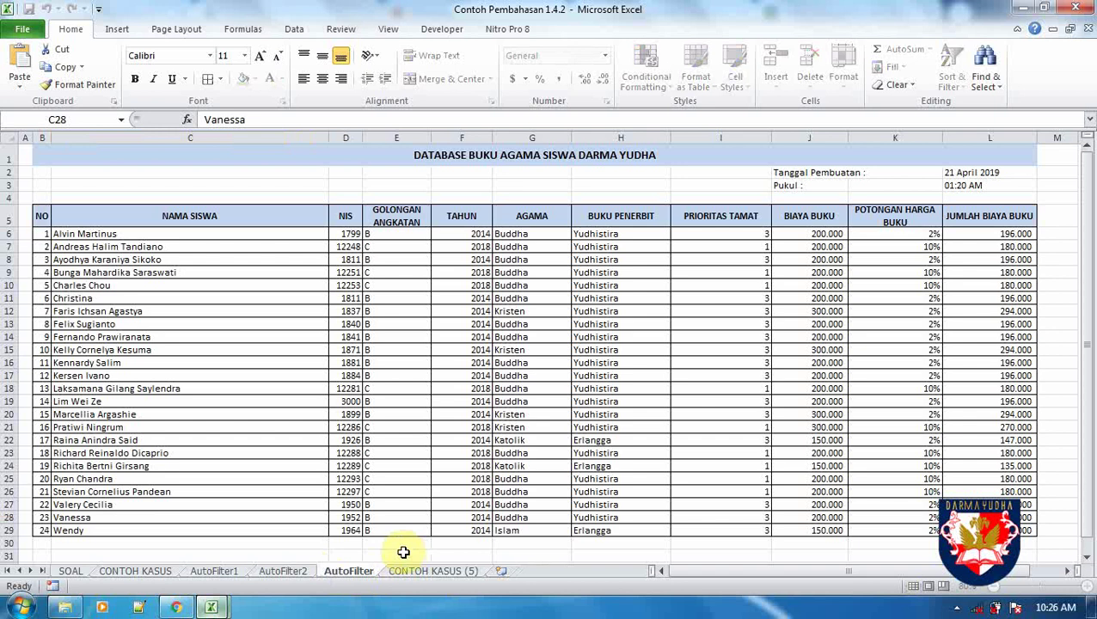
pyautogui.write('3')
pyautogui.press('Return')
# Rename the CONTOH KASUS (5) sheet as AutoFilter4 using the copied name
pyautogui.doubleClick(438, 572)
pyautogui.hotkey('ctrl', 'v')
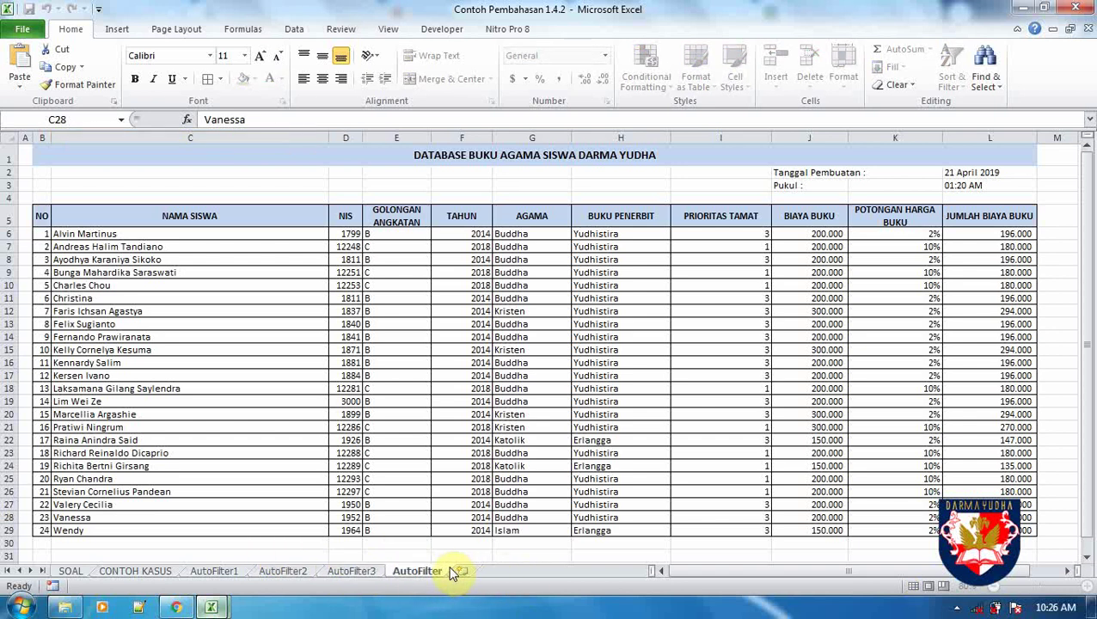
pyautogui.click(339, 415)
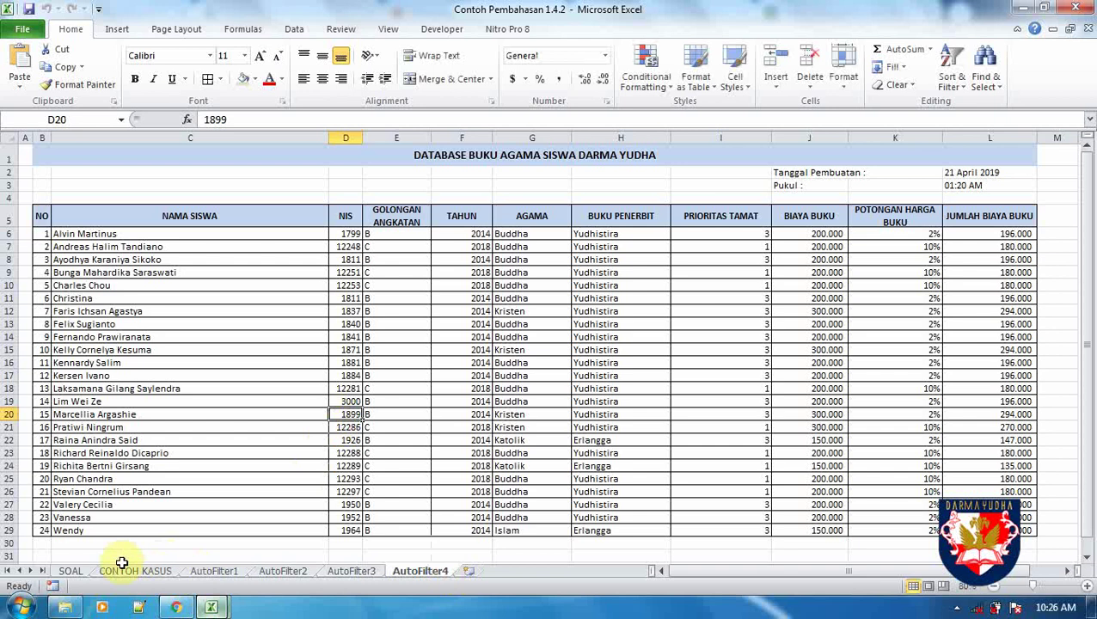
# Look through the AutoFilter1 to AutoFilter4 sheets and read the AutoFilter1 task on the SOAL sheet
pyautogui.click(225, 572)
pyautogui.click(283, 572)
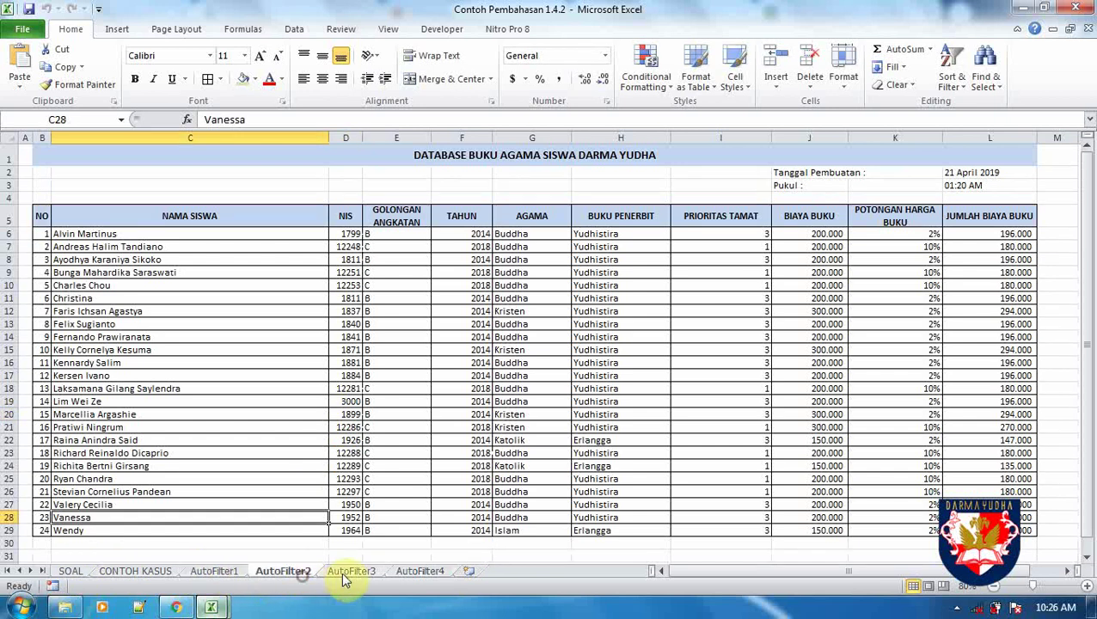
pyautogui.click(352, 573)
pyautogui.click(420, 571)
pyautogui.click(70, 572)
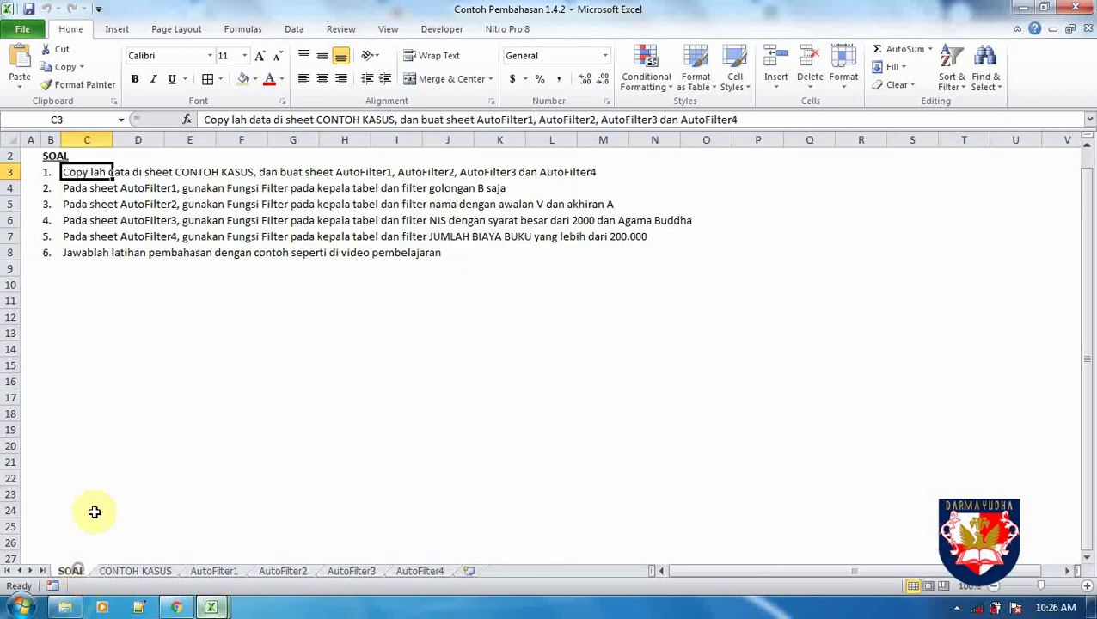
pyautogui.click(92, 204)
pyautogui.click(87, 187)
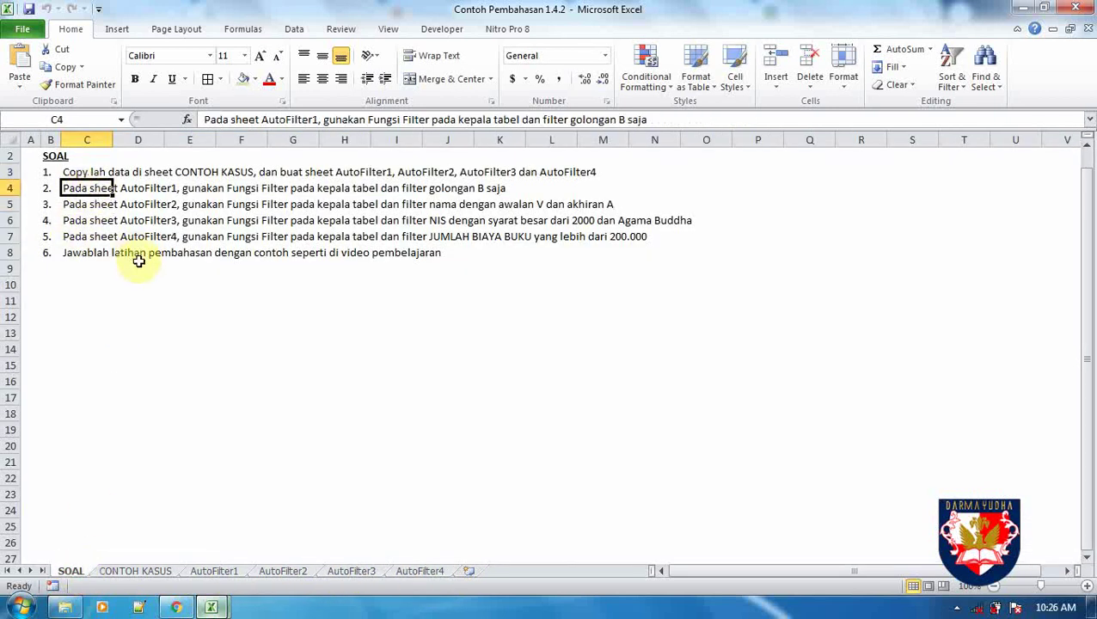
pyautogui.click(138, 298)
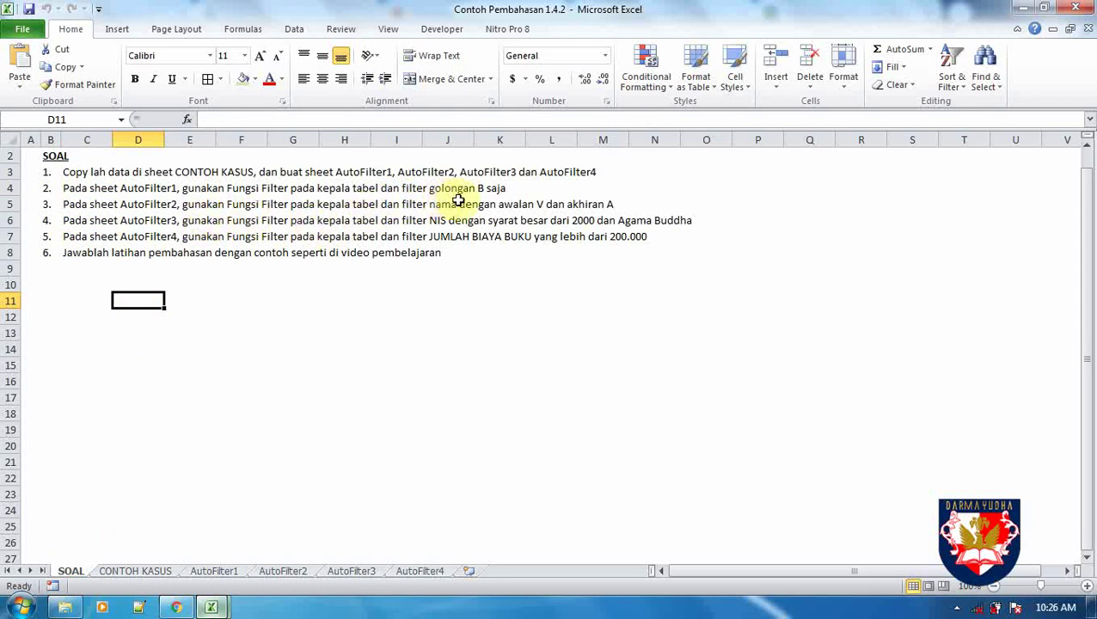
# Turn on the Filter function for the table headers on the AutoFilter1 sheet
pyautogui.click(243, 571)
pyautogui.click(254, 411)
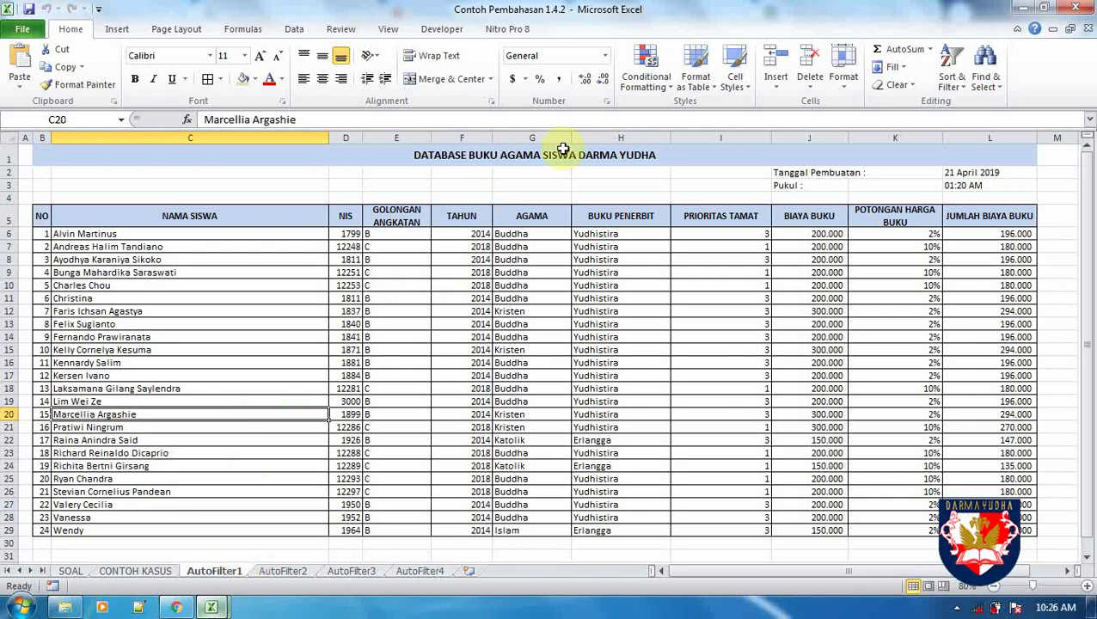
pyautogui.click(950, 77)
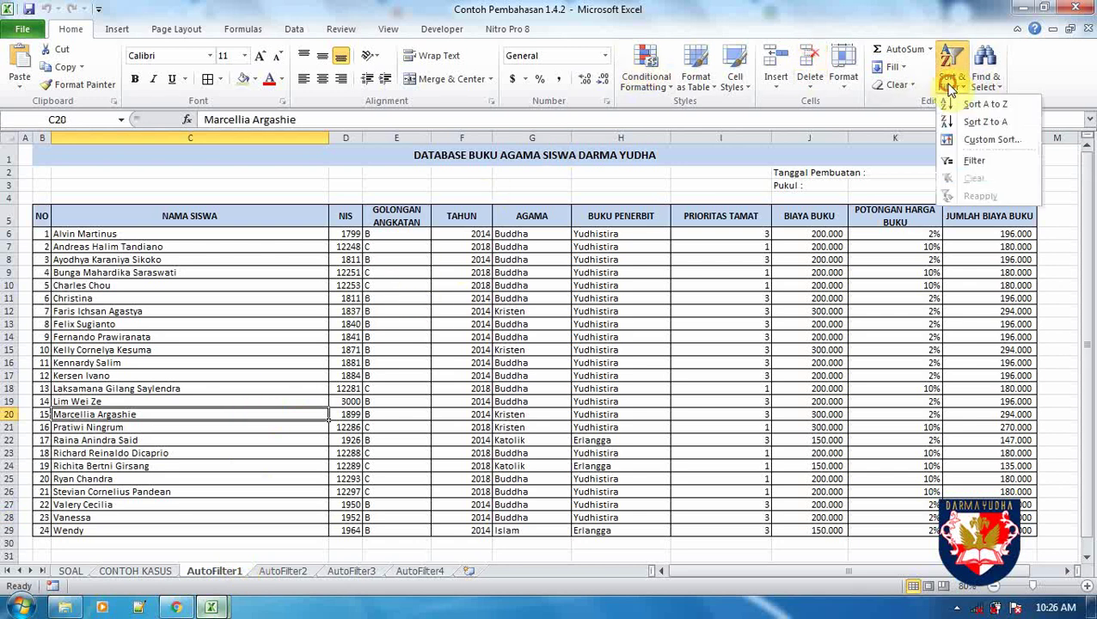
pyautogui.click(952, 163)
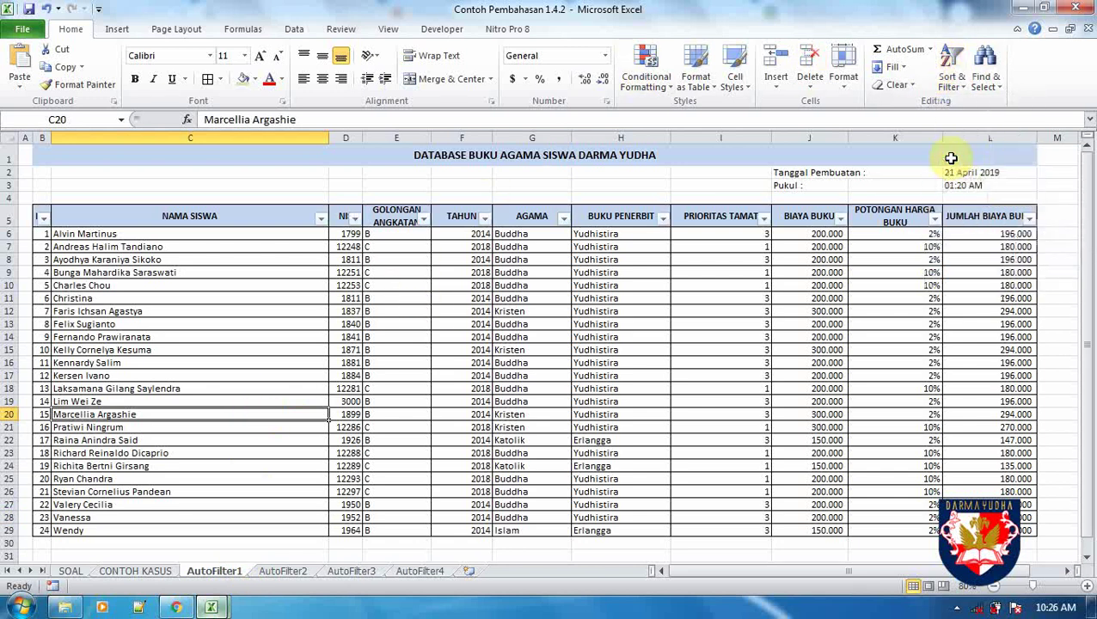
pyautogui.click(605, 229)
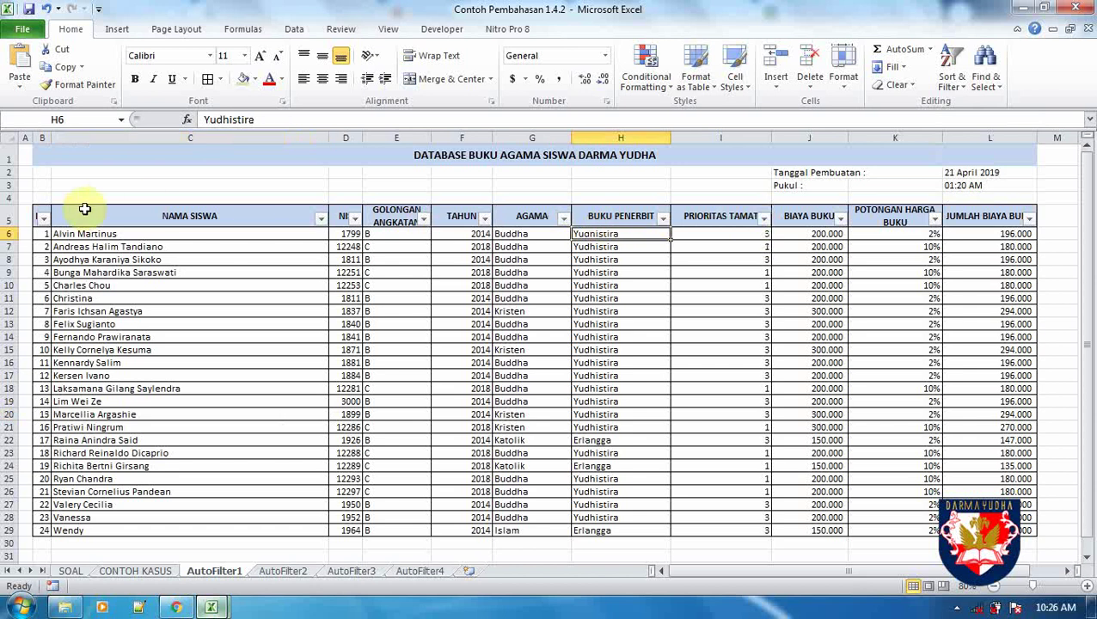
# Increase the height of header row 5 on the AutoFilter1 sheet so the filter arrows clear the header text
pyautogui.moveTo(38, 210); pyautogui.dragTo(971, 215)
pyautogui.click(585, 243)
pyautogui.moveTo(4, 227); pyautogui.dragTo(7, 253)
pyautogui.click(101, 271)
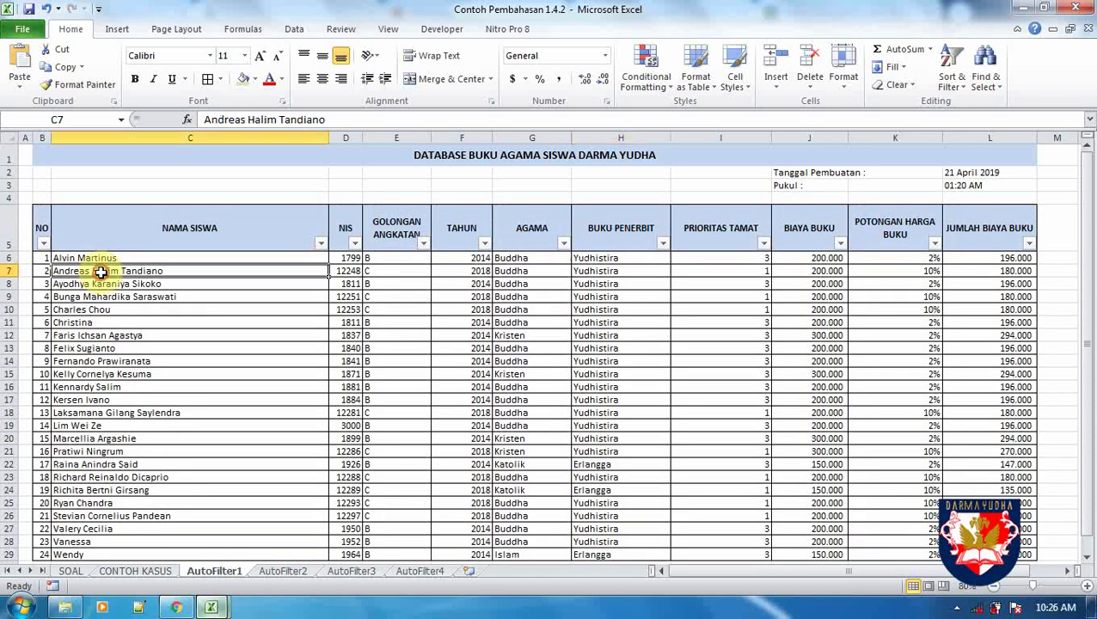
pyautogui.scroll(-3, 502, 274)
pyautogui.scroll(3, 502, 274)
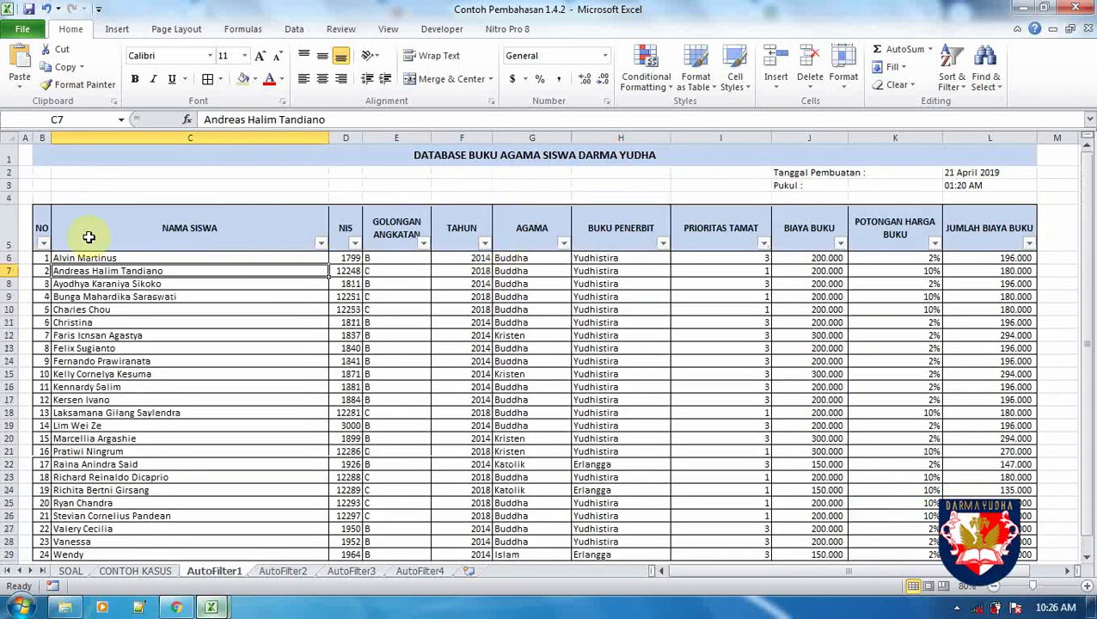
# Top-align the headers in row 5 of the AutoFilter1 sheet and reduce the row height slightly
pyautogui.click(7, 227)
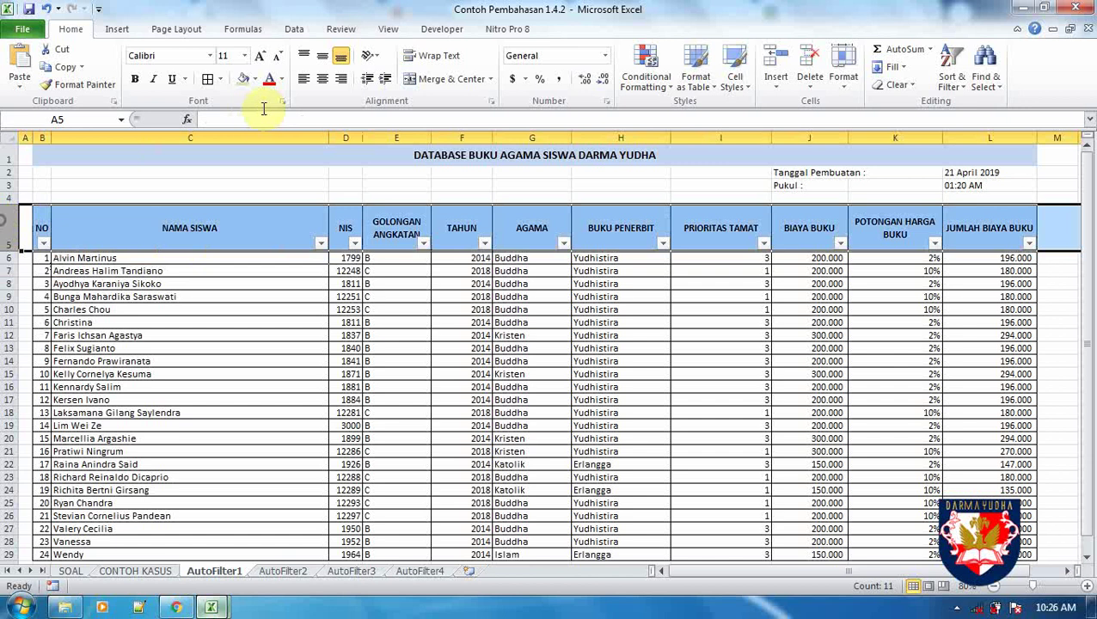
pyautogui.click(302, 59)
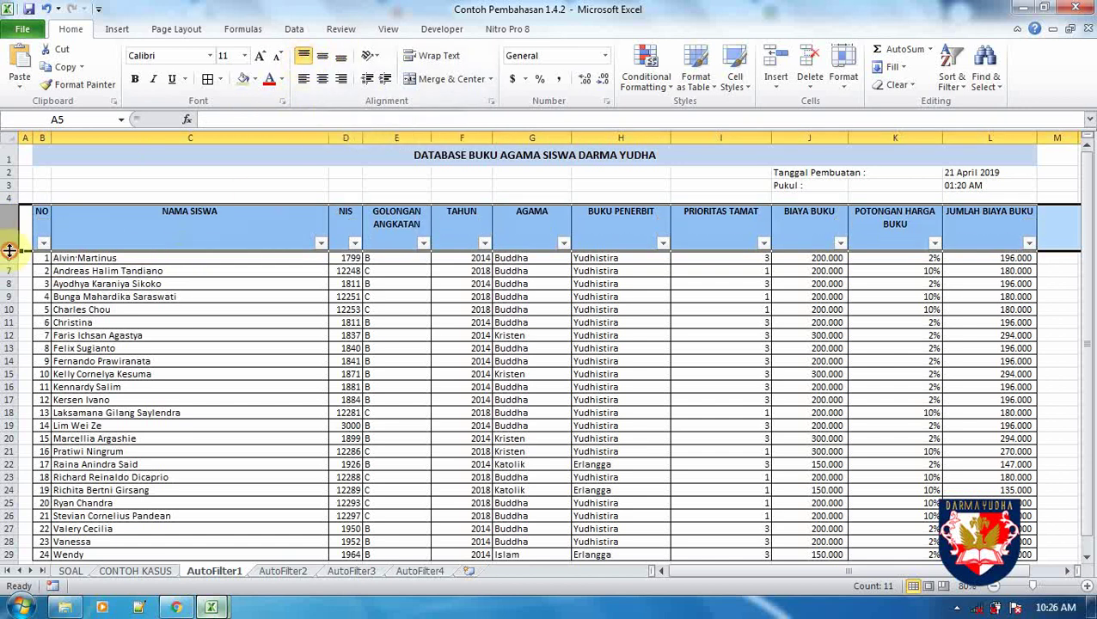
pyautogui.moveTo(9, 250)
pyautogui.mouseDown()
pyautogui.moveTo(19, 231)
pyautogui.moveTo(24, 244)
pyautogui.moveTo(8, 244)
pyautogui.mouseUp()
pyautogui.click(145, 288)
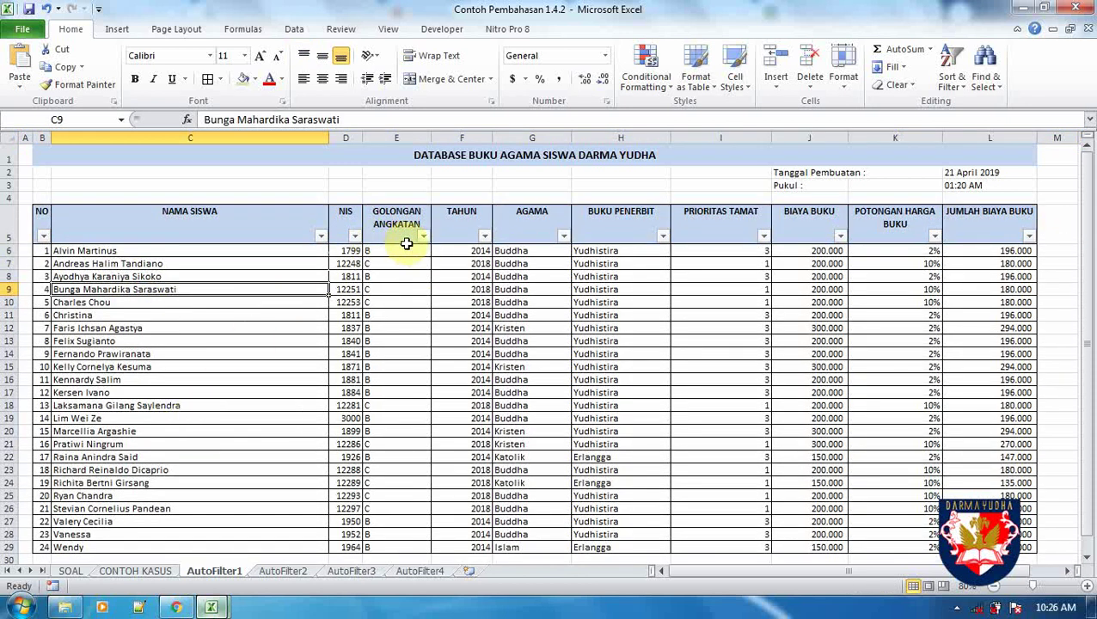
# Filter the GOLONGAN ANGKATAN column on the AutoFilter1 sheet to show only group B
pyautogui.click(387, 315)
pyautogui.click(284, 327)
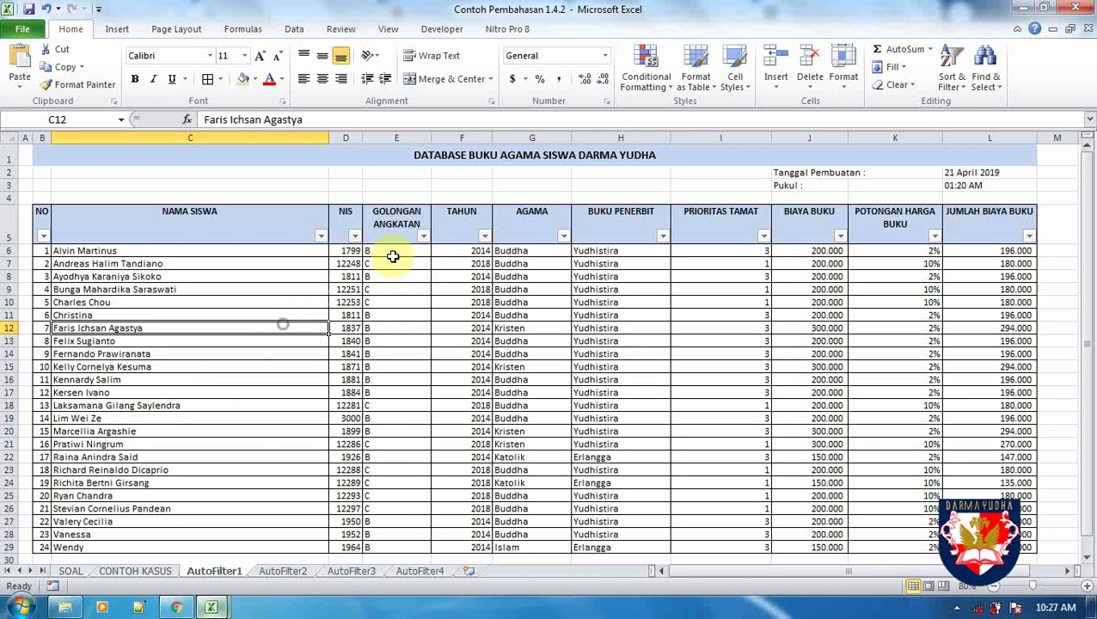
pyautogui.click(420, 238)
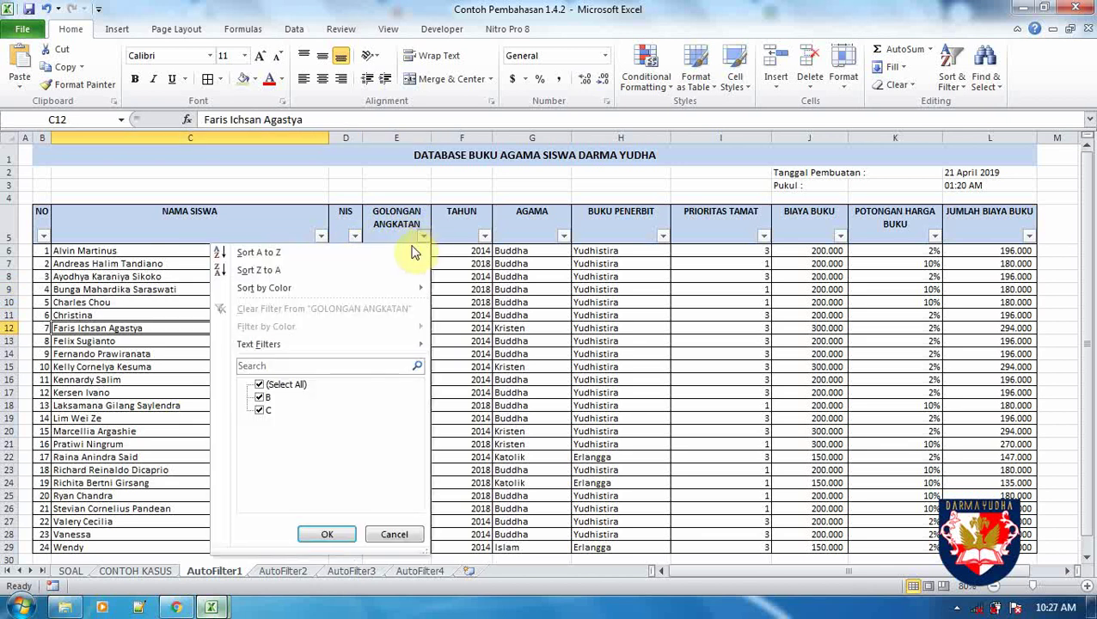
pyautogui.click(258, 398)
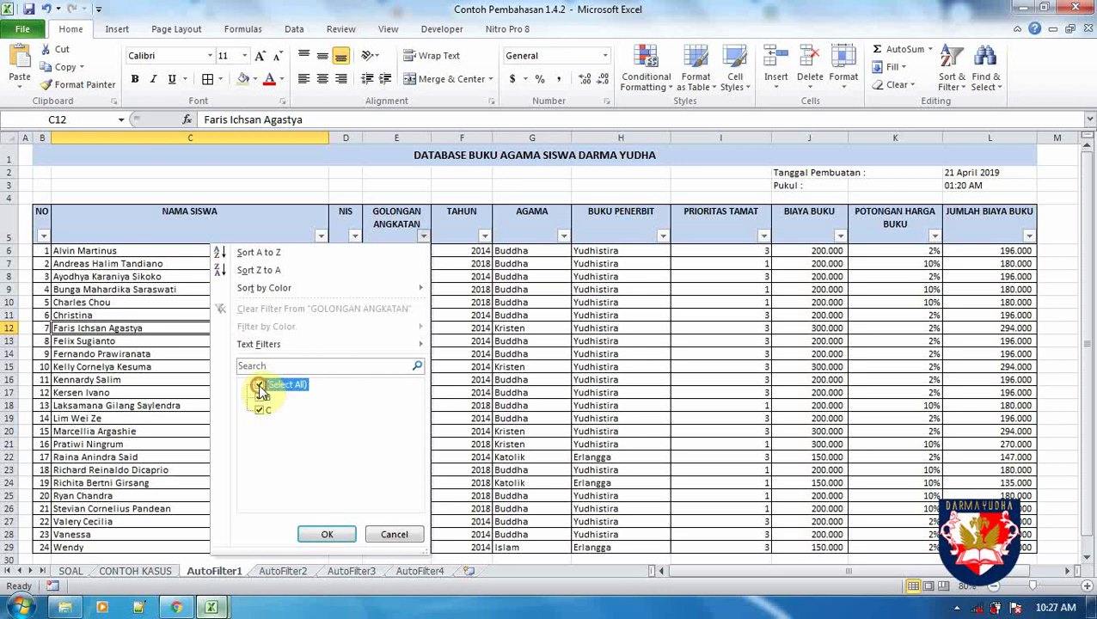
pyautogui.click(259, 387)
pyautogui.click(259, 397)
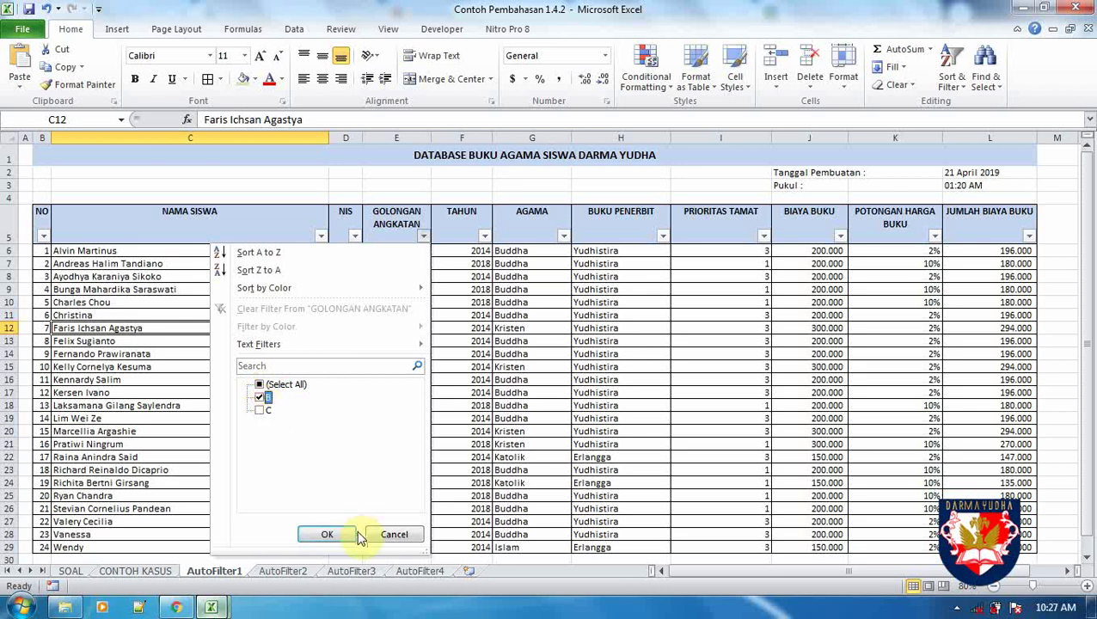
pyautogui.click(332, 536)
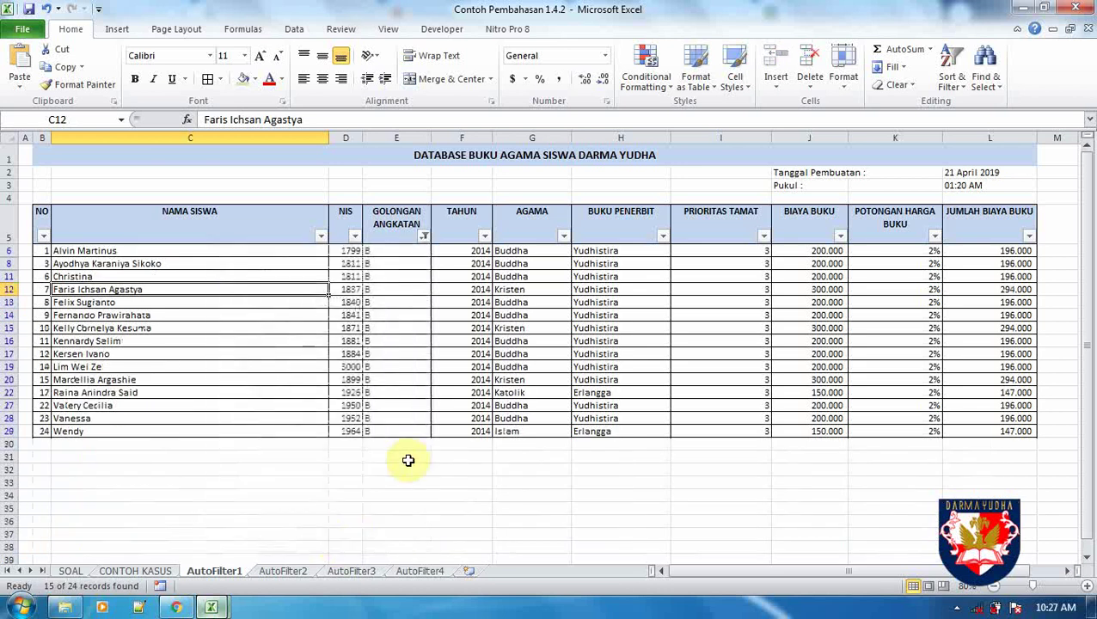
pyautogui.click(402, 455)
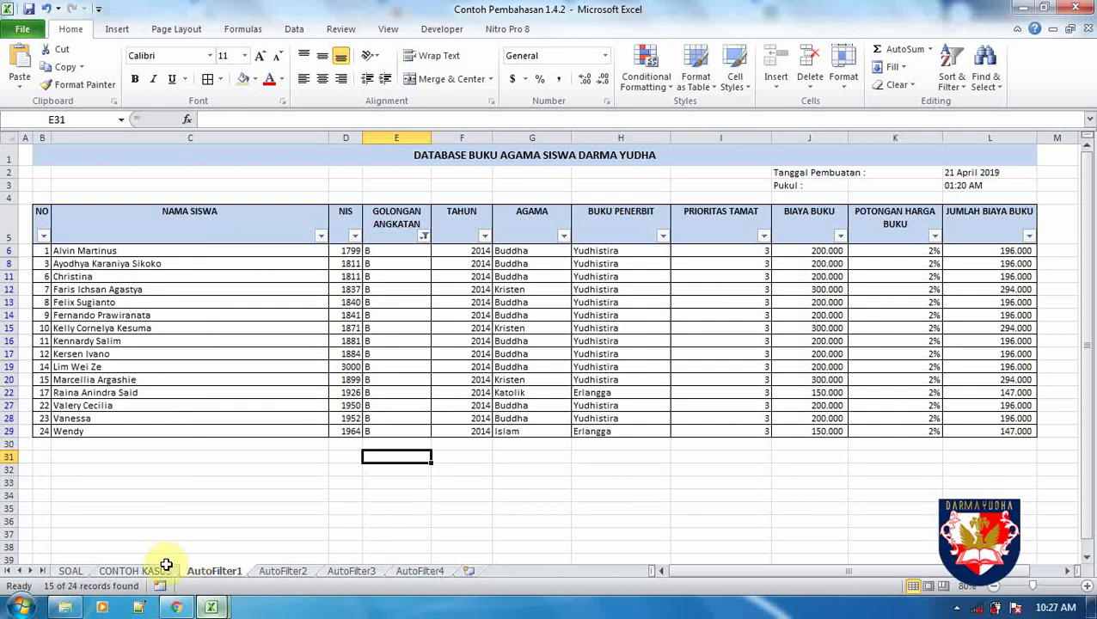
# Check the AutoFilter2 task on the SOAL sheet and turn on the Filter function for the table headers on the AutoFilter2 sheet
pyautogui.click(64, 572)
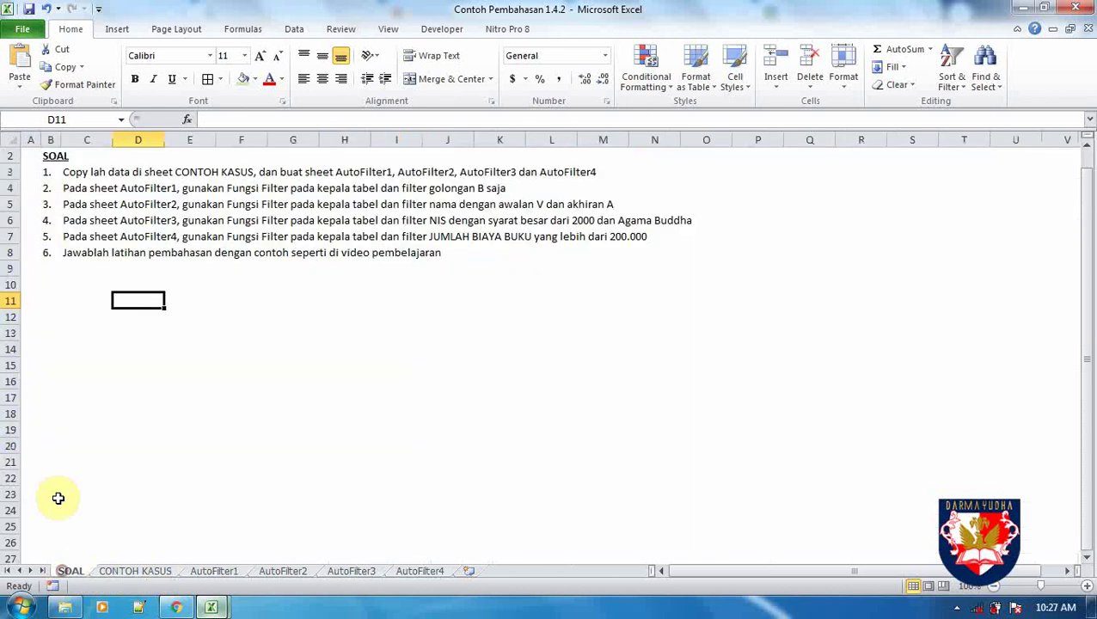
pyautogui.click(73, 188)
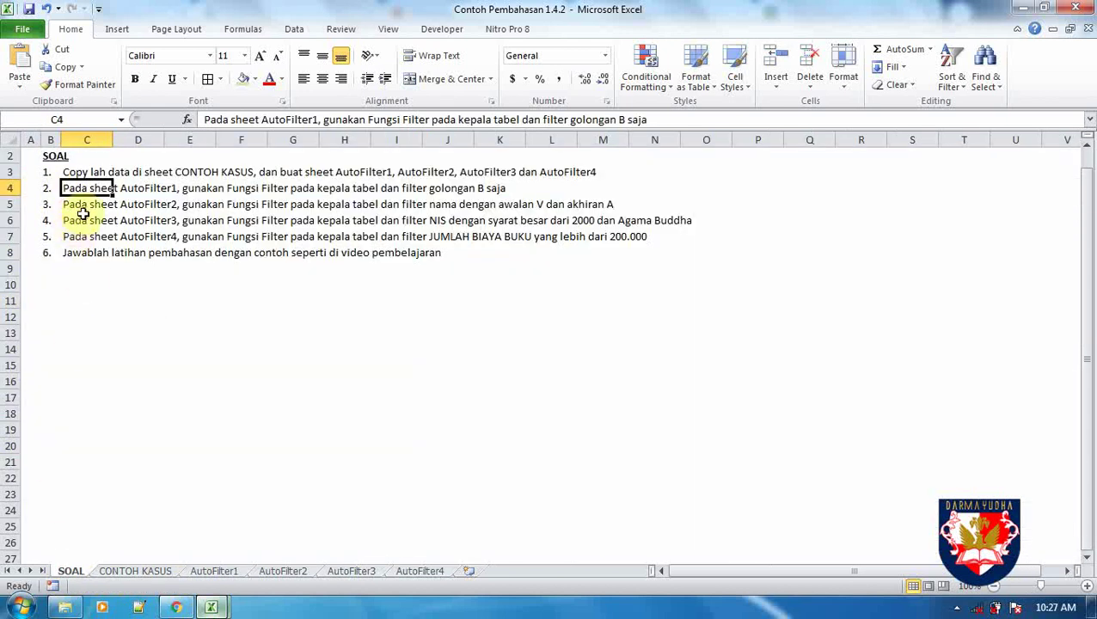
pyautogui.click(81, 207)
pyautogui.click(103, 282)
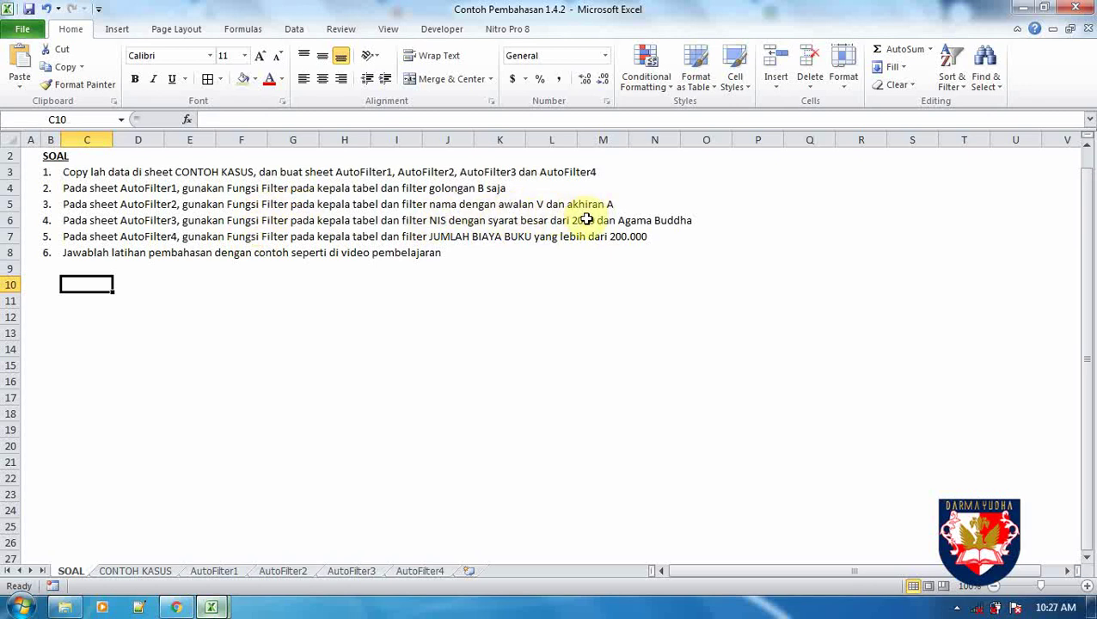
pyautogui.click(271, 573)
pyautogui.click(218, 427)
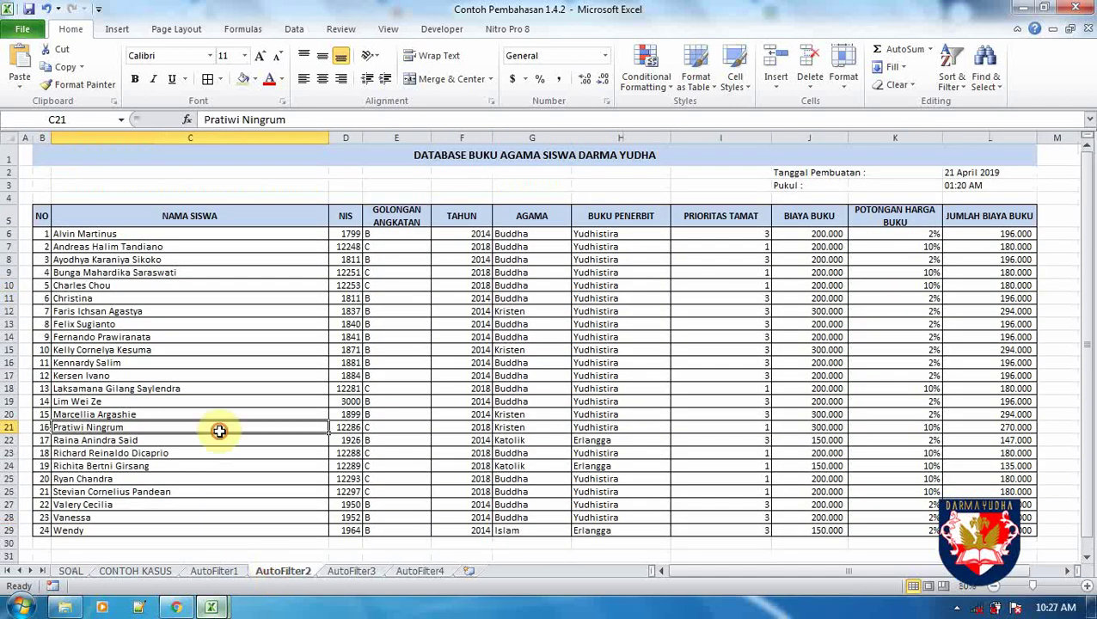
pyautogui.click(938, 79)
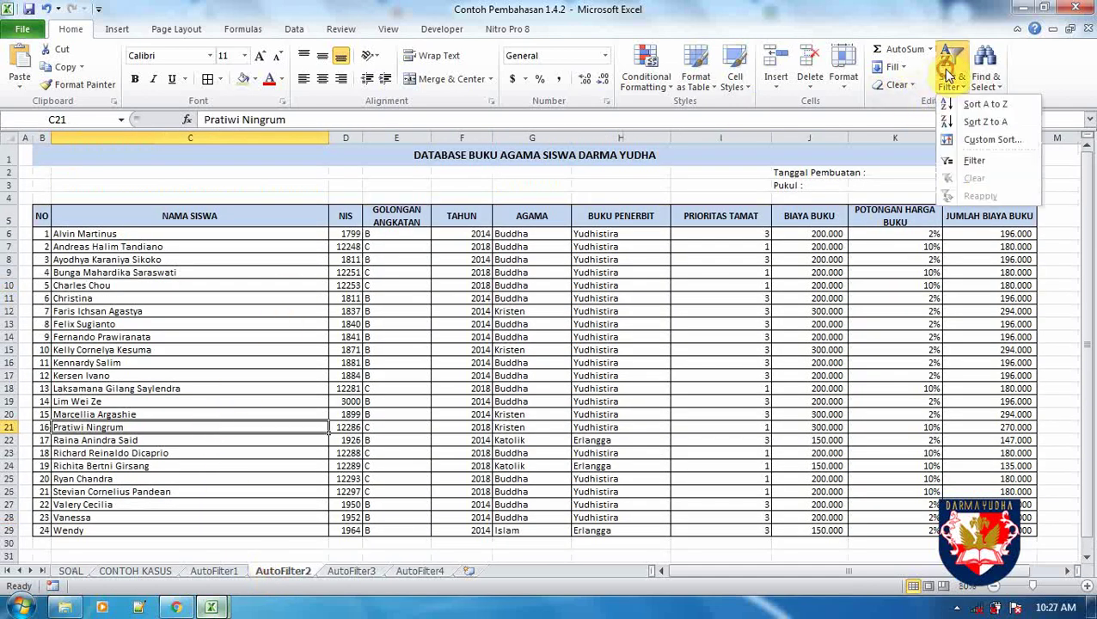
pyautogui.click(951, 158)
pyautogui.click(468, 260)
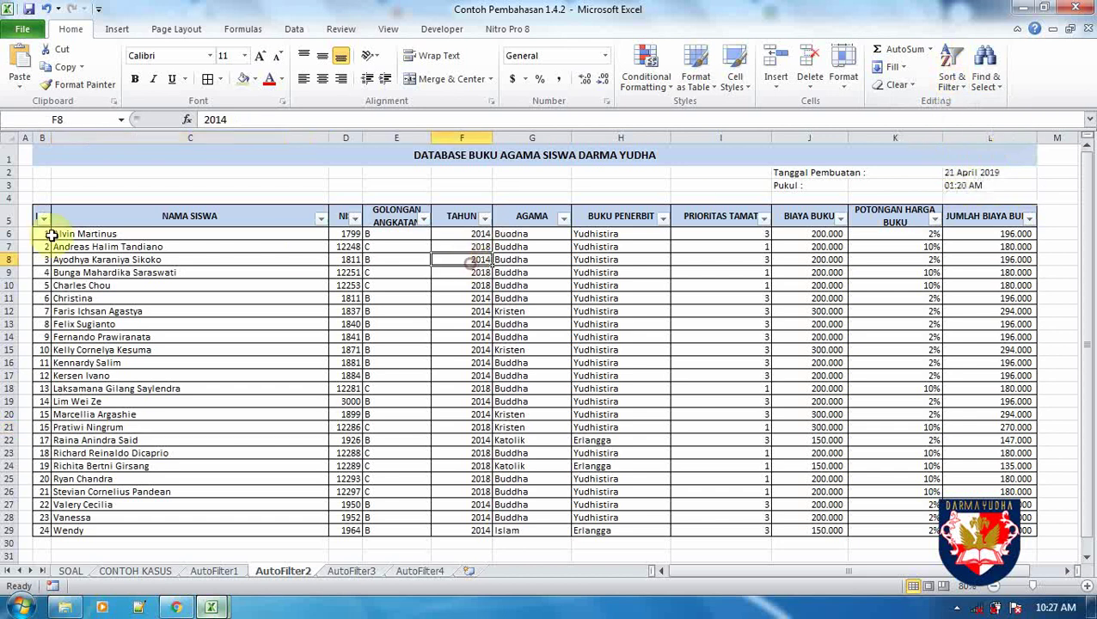
# Make header row 5 on the AutoFilter2 sheet taller and top-align its headers to clear the filter arrows
pyautogui.moveTo(5, 226); pyautogui.dragTo(5, 244)
pyautogui.click(10, 225)
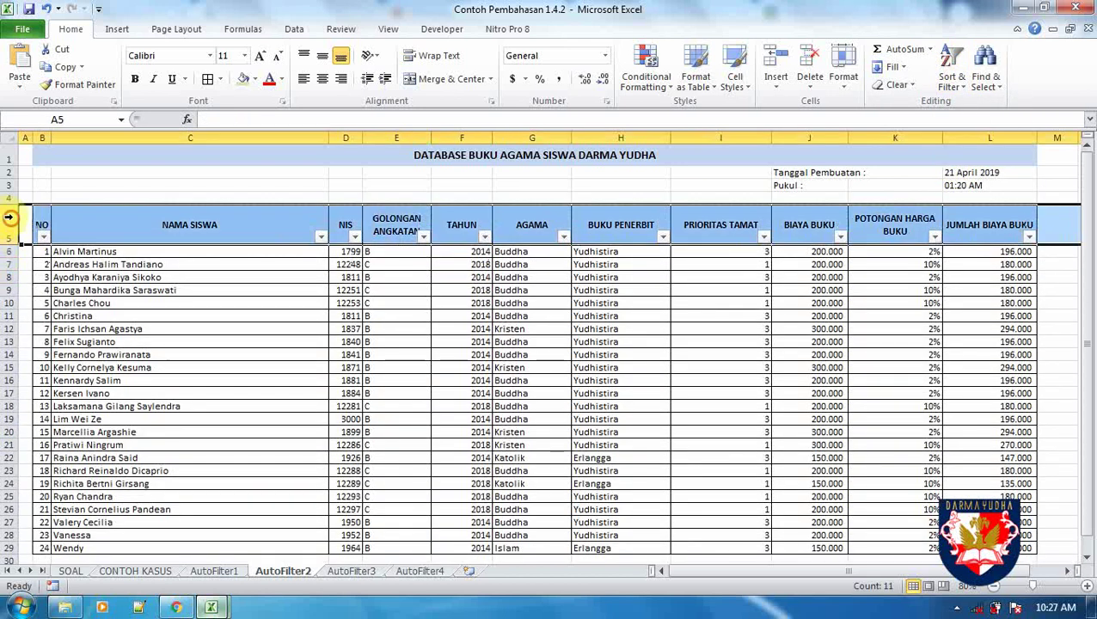
pyautogui.click(311, 59)
pyautogui.click(217, 260)
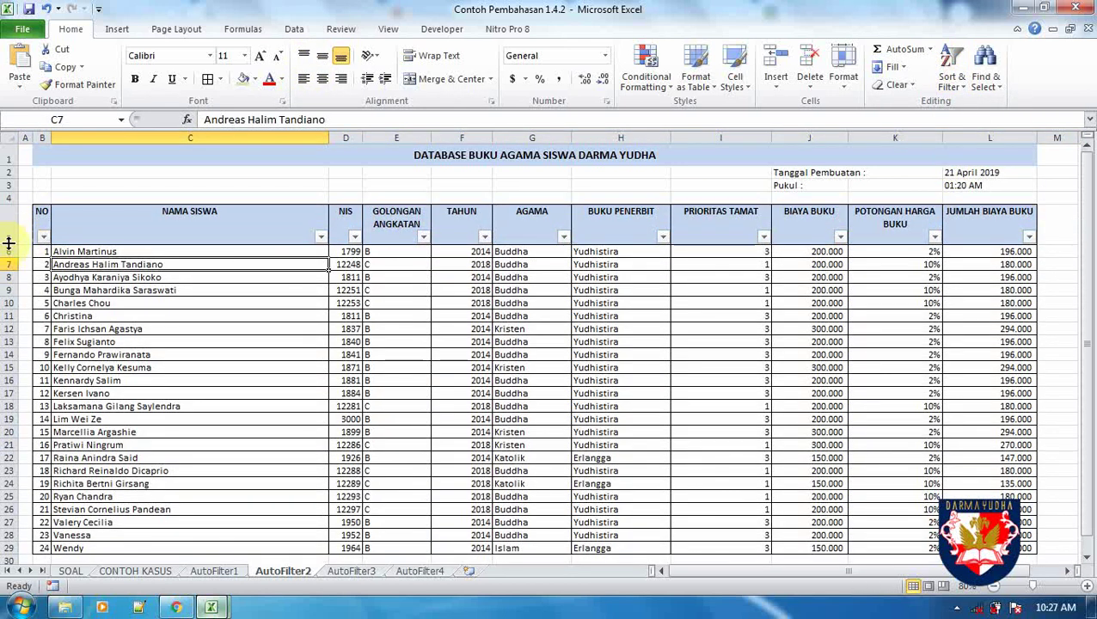
pyautogui.moveTo(9, 244); pyautogui.dragTo(9, 242)
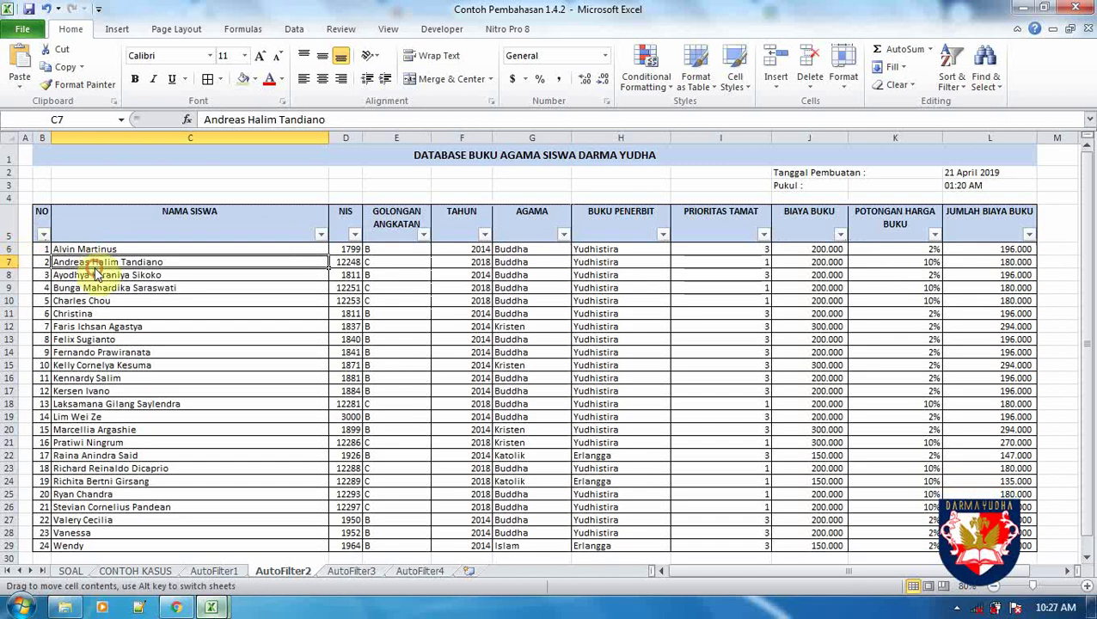
# Open a custom text filter on the NAMA SISWA column of the AutoFilter2 sheet with "begins with" V as its first condition
pyautogui.click(240, 227)
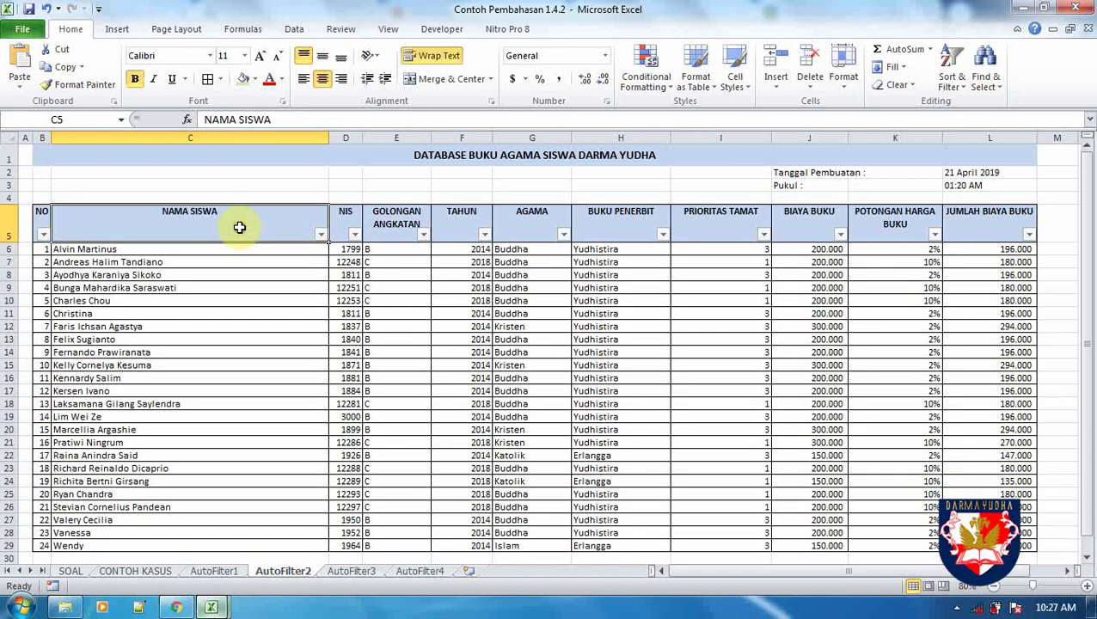
pyautogui.click(320, 236)
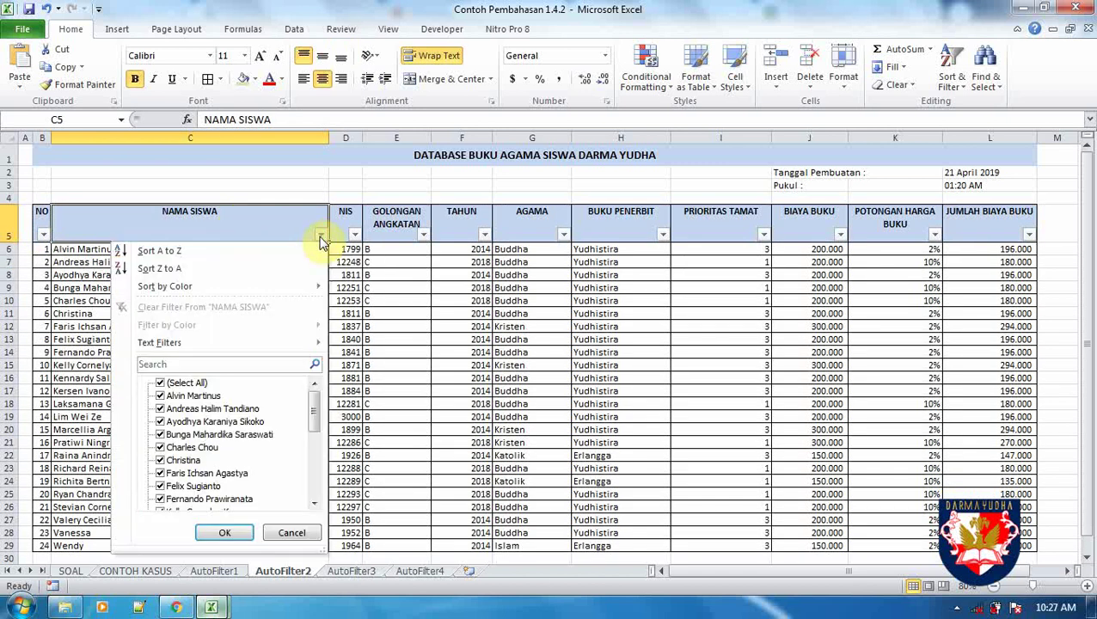
pyautogui.moveTo(286, 351)
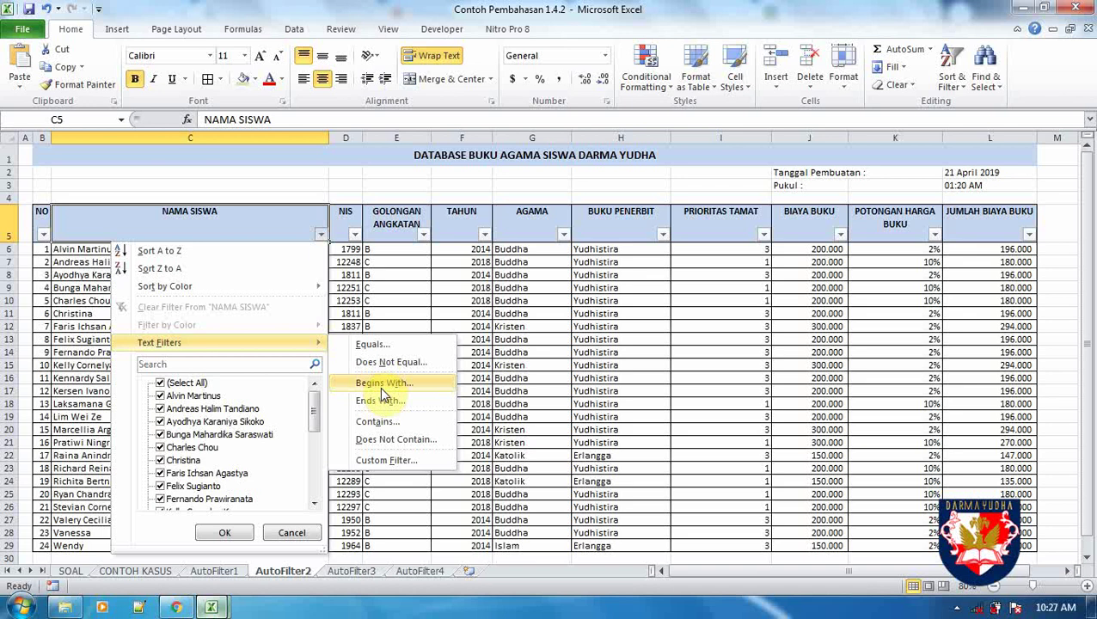
pyautogui.click(387, 461)
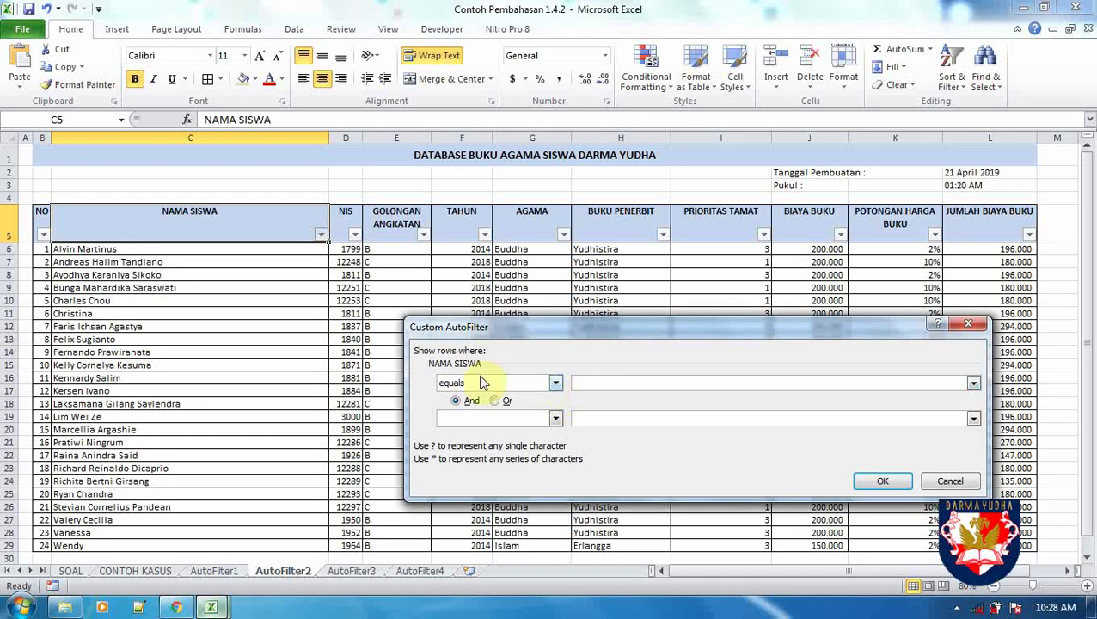
pyautogui.click(555, 383)
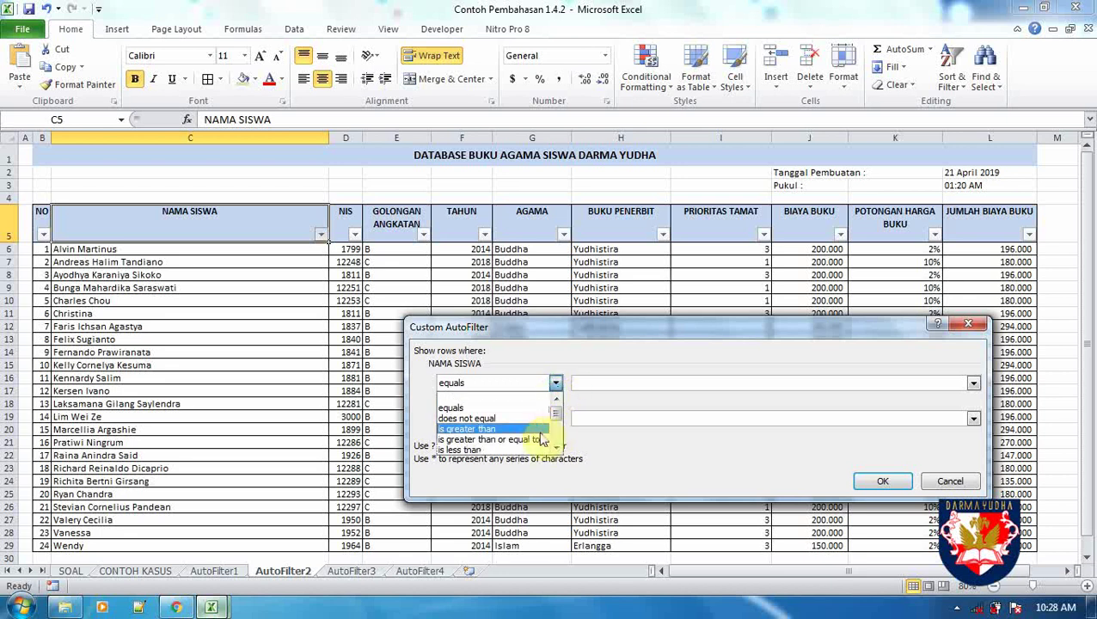
pyautogui.moveTo(559, 424); pyautogui.dragTo(559, 445)
pyautogui.click(496, 408)
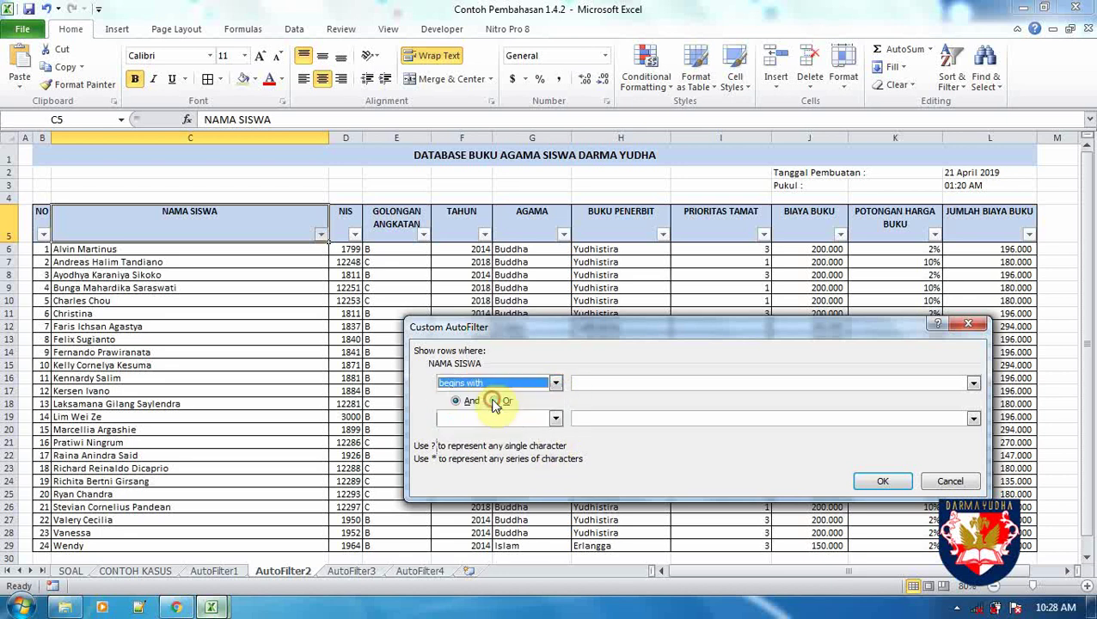
# Add "ends with" A as the second And condition, apply the NAMA SISWA filter and review the remaining names
pyautogui.click(543, 420)
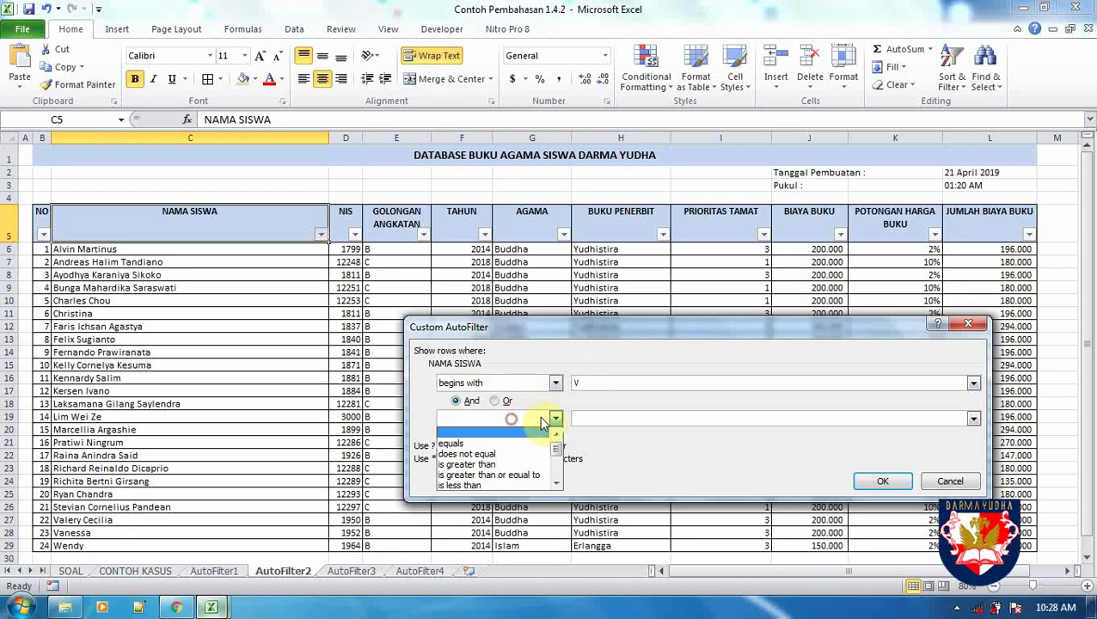
pyautogui.moveTo(558, 448); pyautogui.dragTo(556, 487)
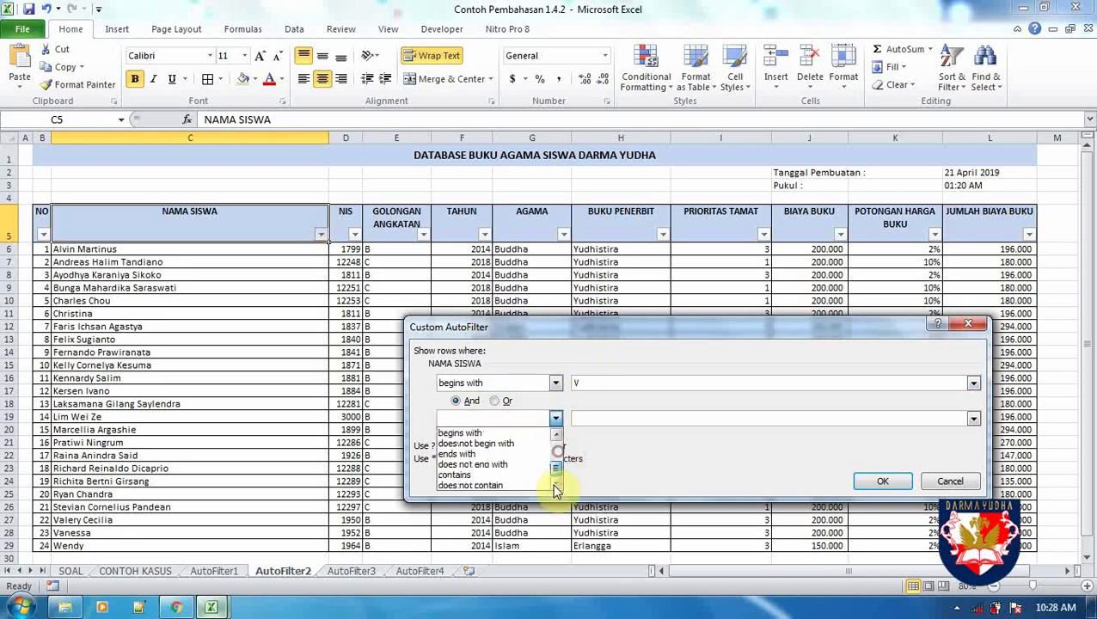
pyautogui.click(481, 453)
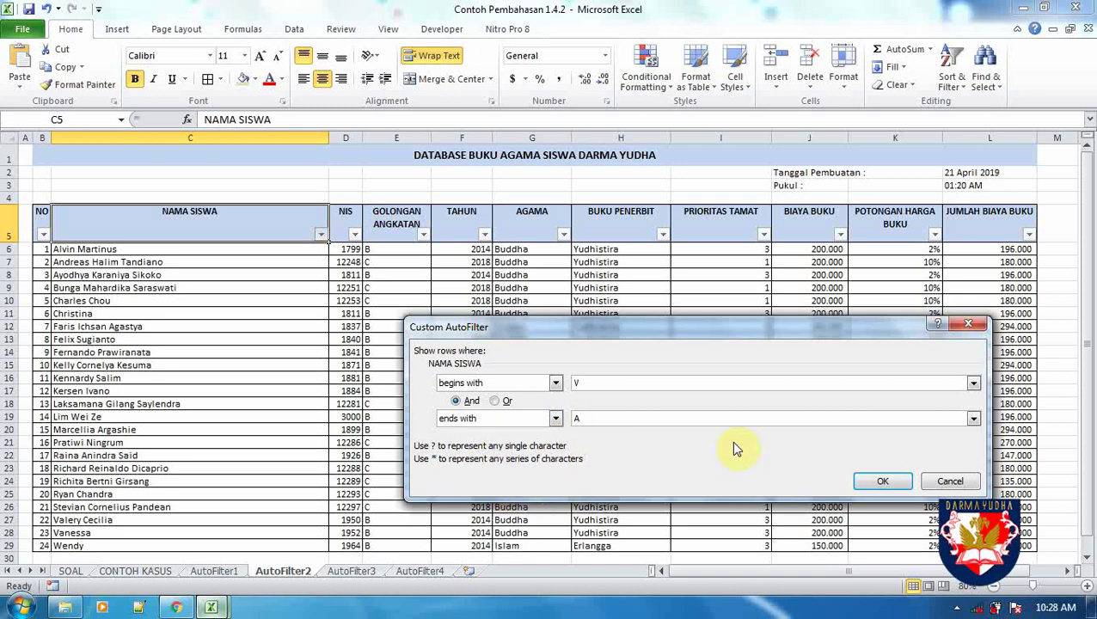
pyautogui.click(881, 484)
pyautogui.click(563, 375)
pyautogui.click(141, 248)
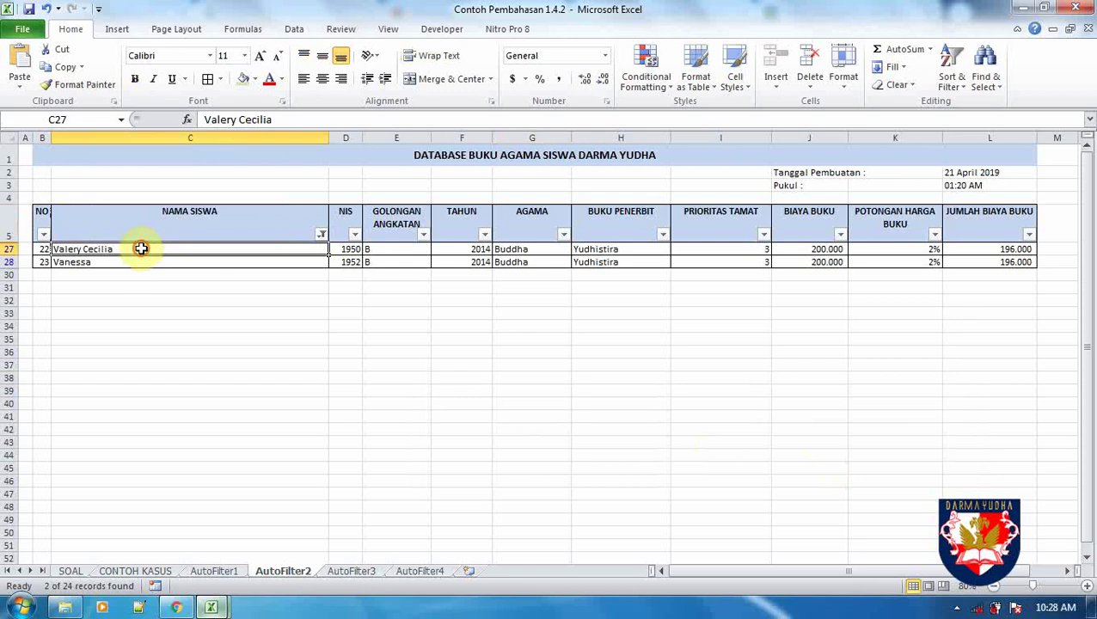
pyautogui.moveTo(141, 256); pyautogui.dragTo(141, 262)
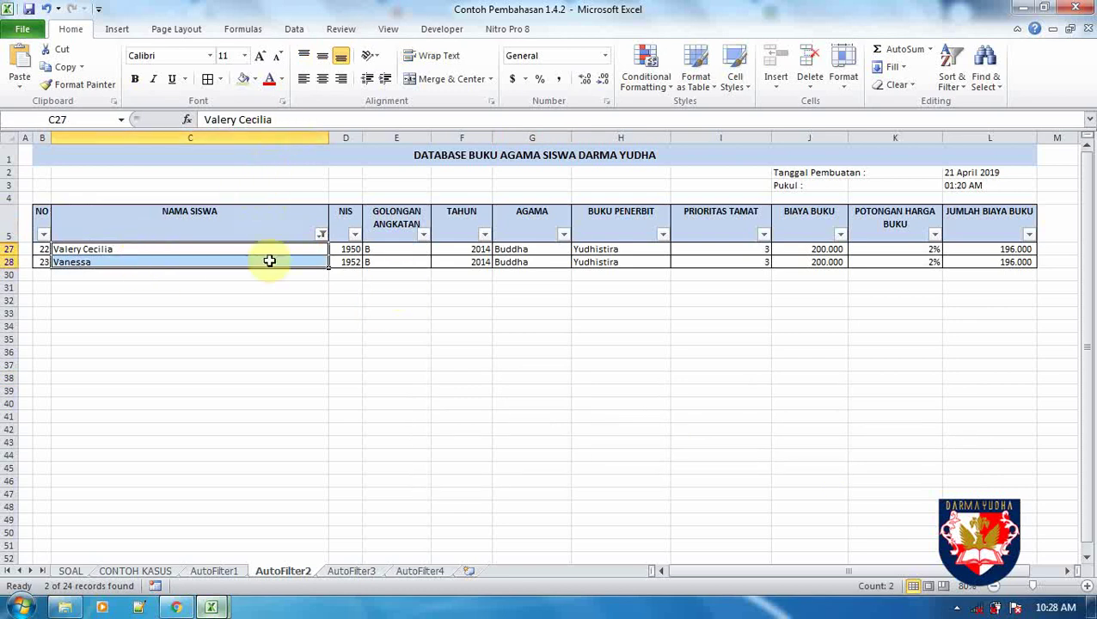
pyautogui.click(251, 289)
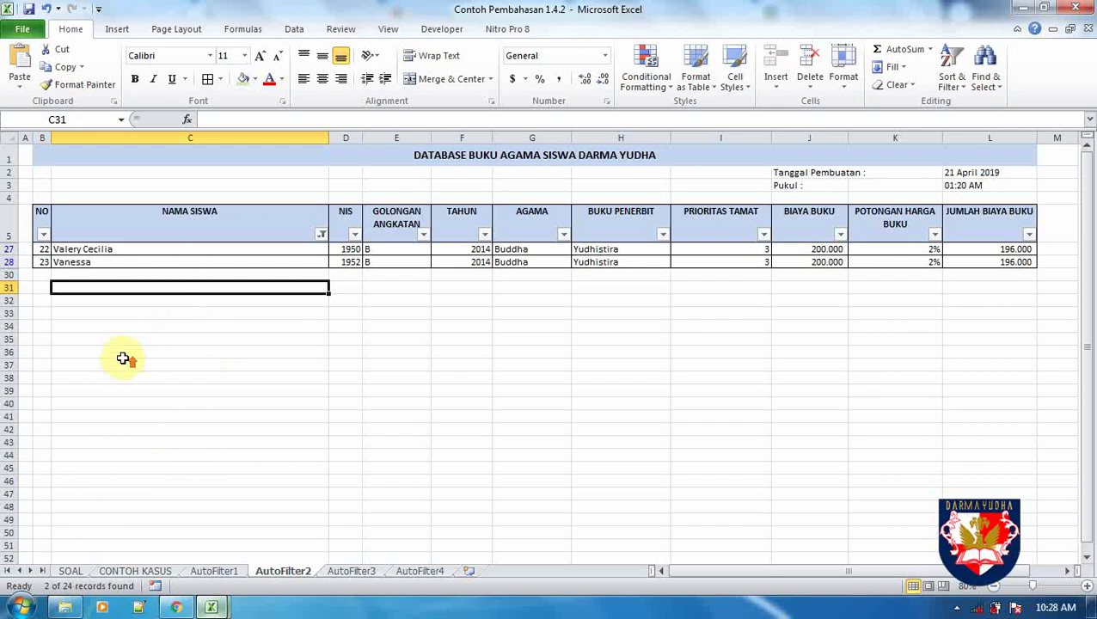
# Read the AutoFilter3 task on the SOAL sheet for the filter conditions it requires
pyautogui.click(70, 570)
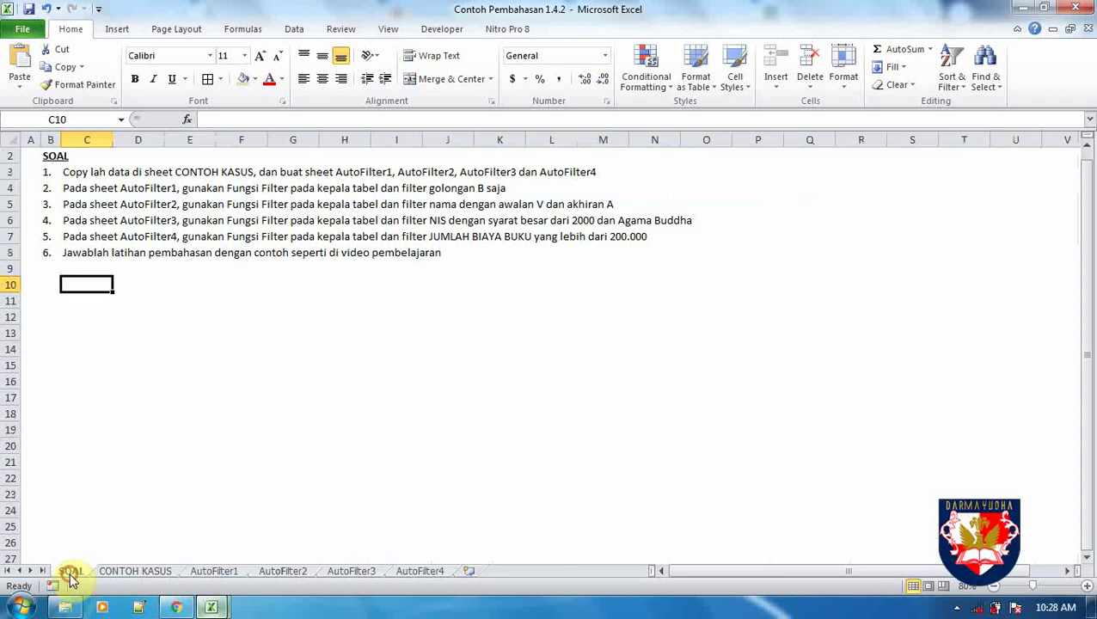
pyautogui.click(75, 206)
pyautogui.click(89, 268)
pyautogui.click(89, 316)
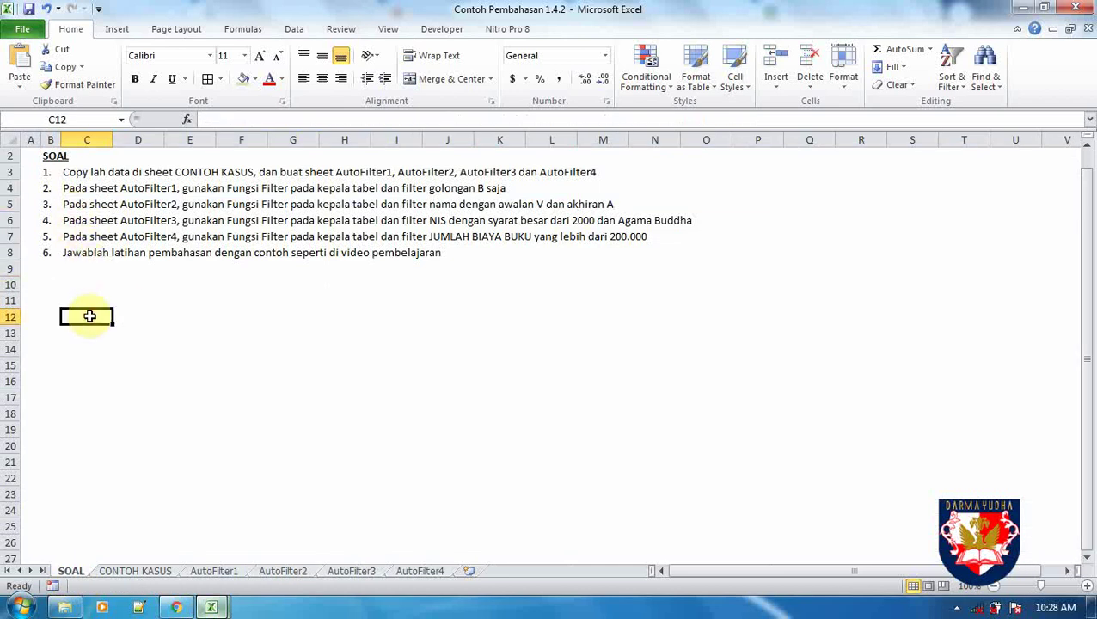
pyautogui.click(82, 220)
pyautogui.click(139, 299)
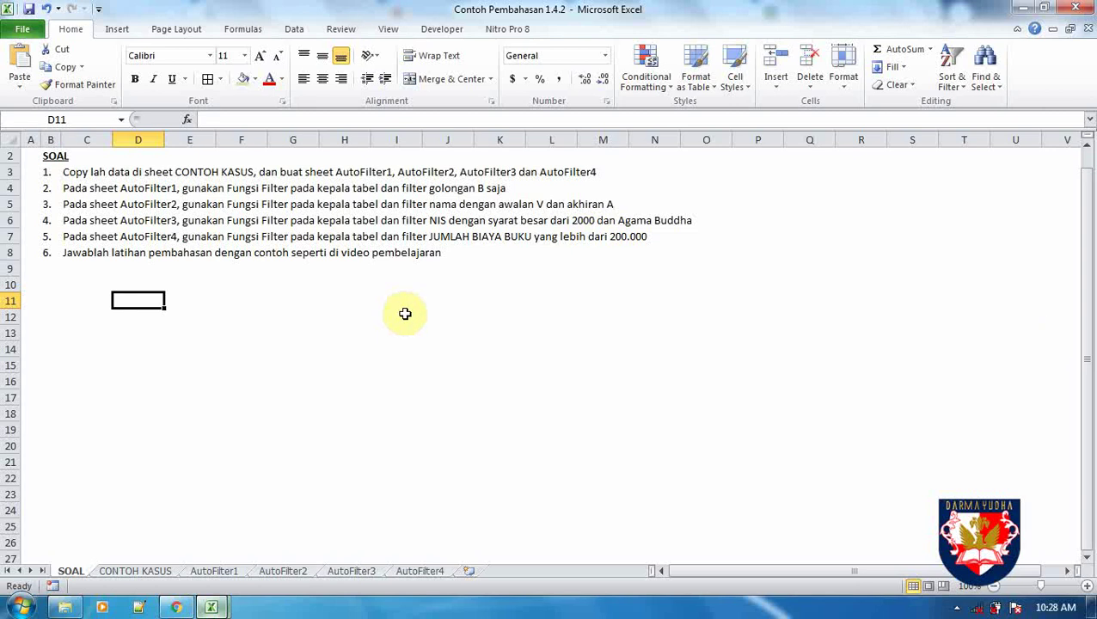
pyautogui.click(474, 336)
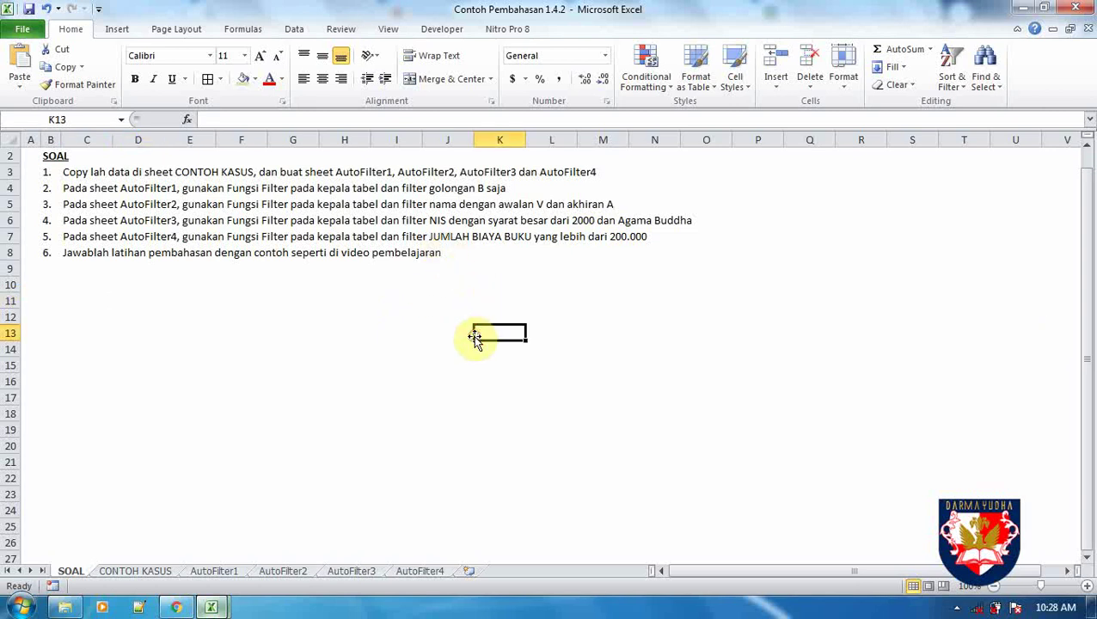
# Turn on the Filter function for the table headers on the AutoFilter3 sheet
pyautogui.click(349, 574)
pyautogui.click(330, 348)
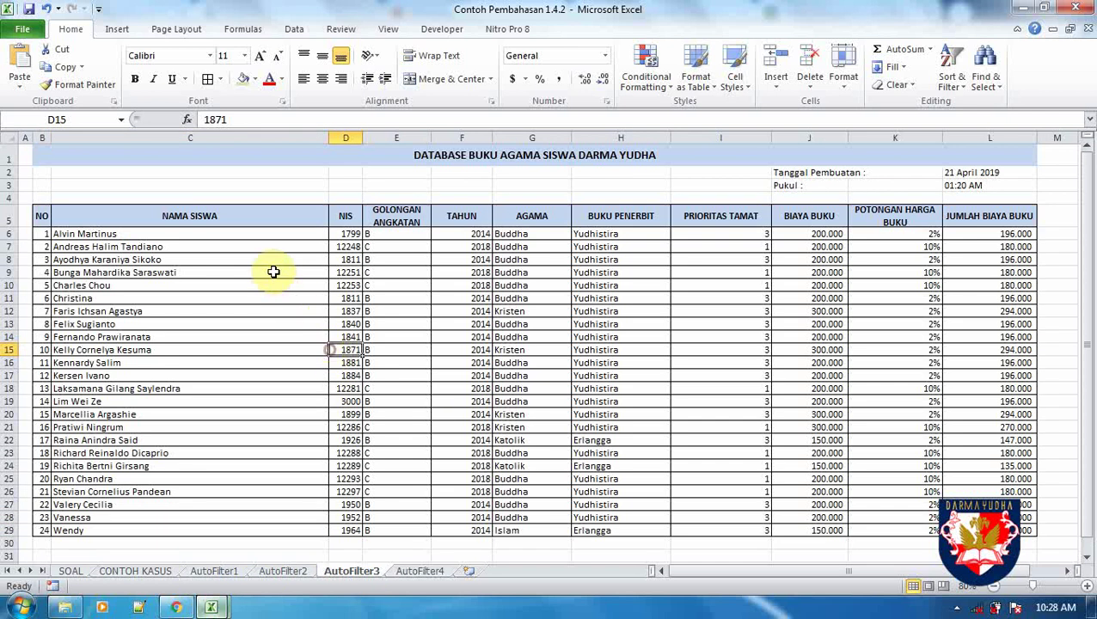
pyautogui.click(247, 264)
pyautogui.click(153, 234)
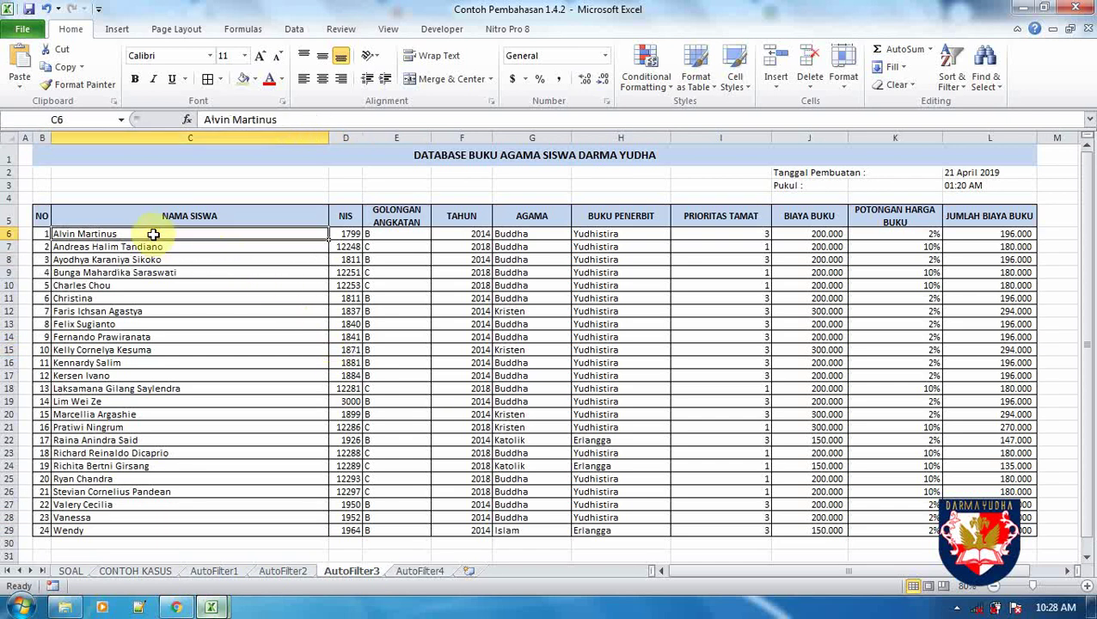
pyautogui.click(383, 247)
pyautogui.click(950, 76)
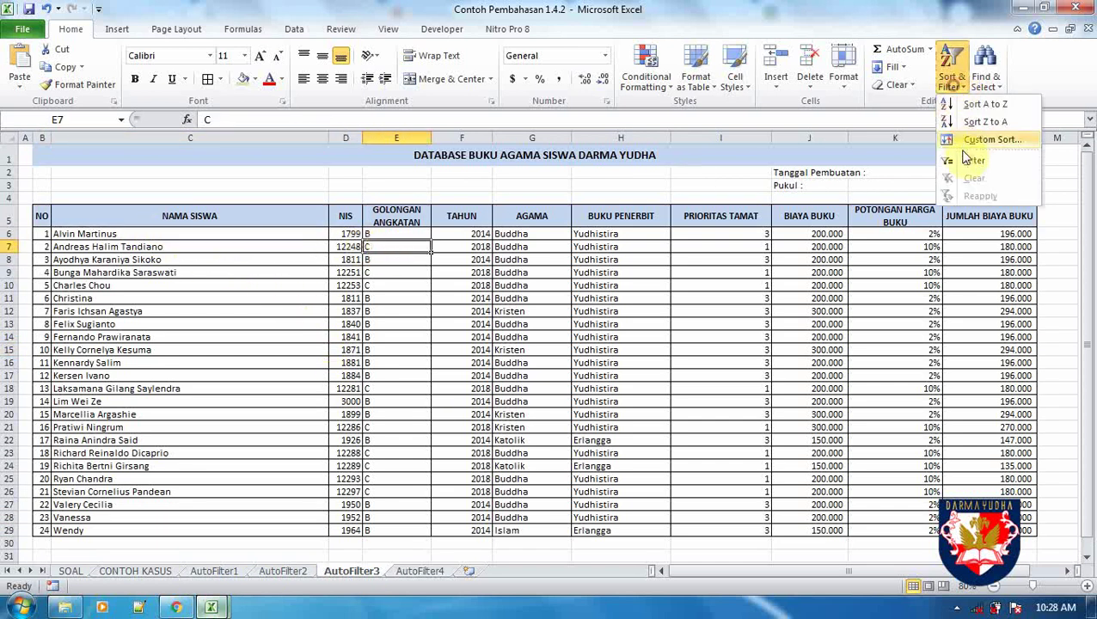
pyautogui.click(965, 159)
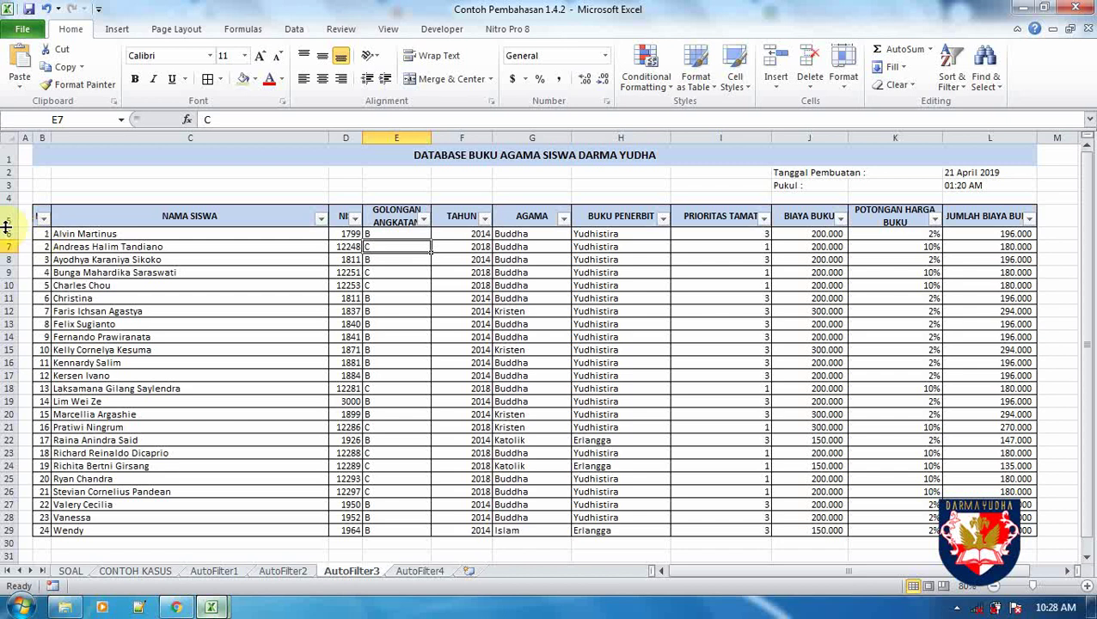
# Make header row 5 on the AutoFilter3 sheet taller and top-align its headers to clear the filter arrows
pyautogui.moveTo(6, 226); pyautogui.dragTo(6, 238)
pyautogui.click(510, 298)
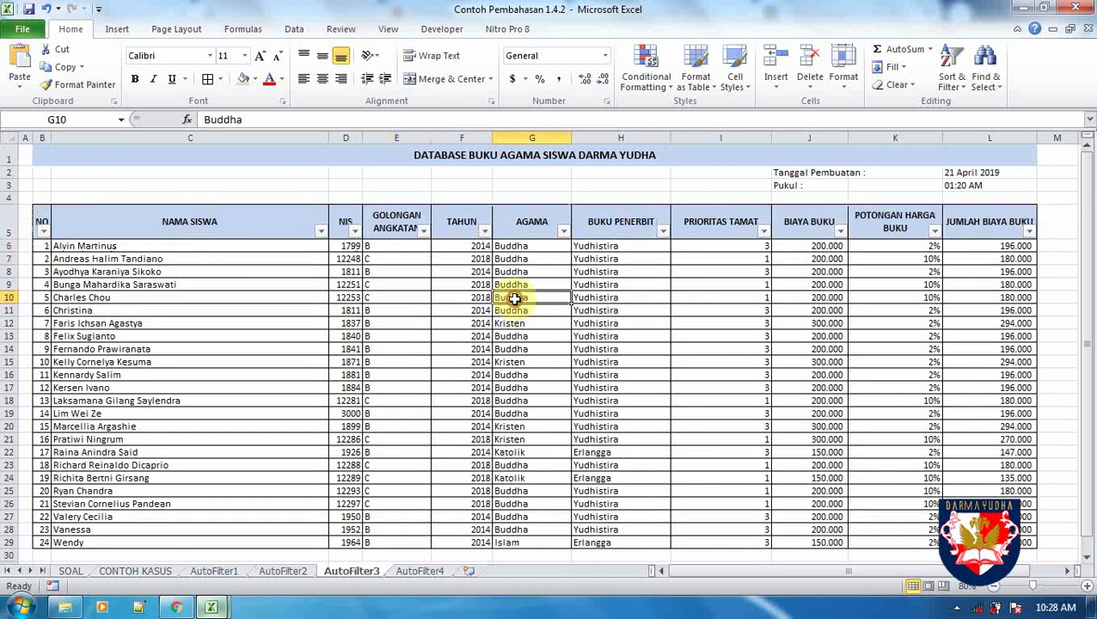
pyautogui.click(20, 226)
pyautogui.click(304, 55)
pyautogui.click(631, 310)
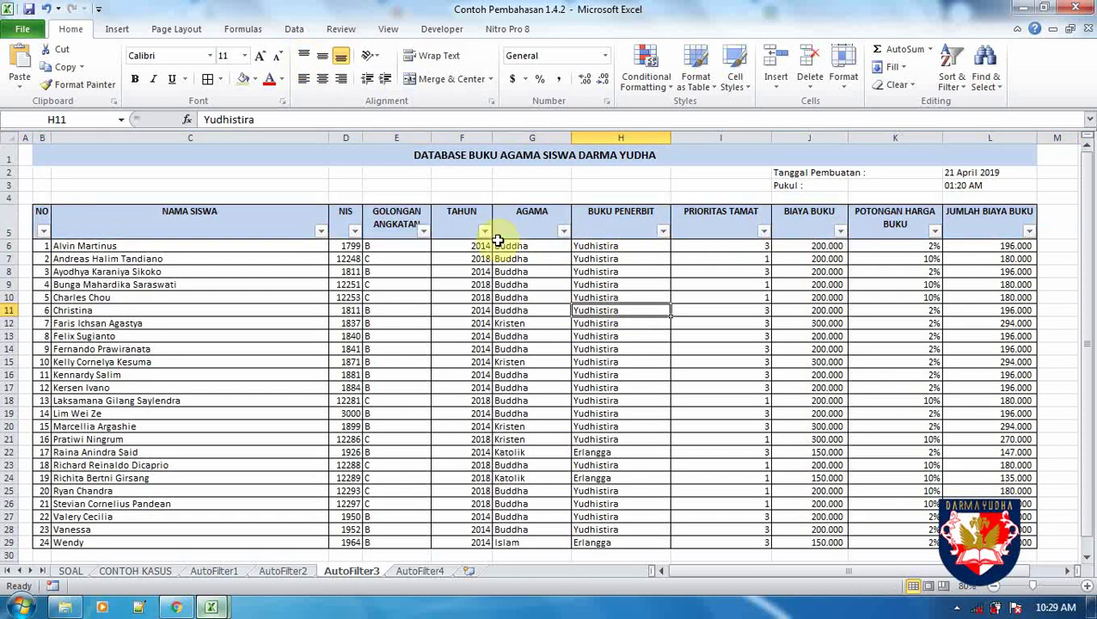
pyautogui.click(73, 571)
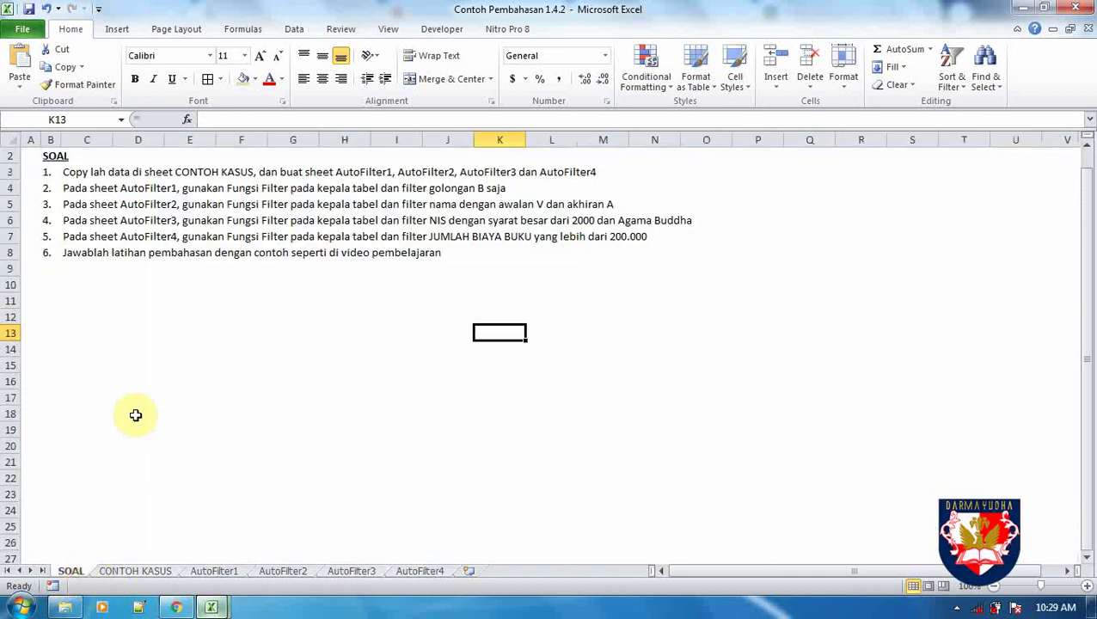
pyautogui.click(353, 572)
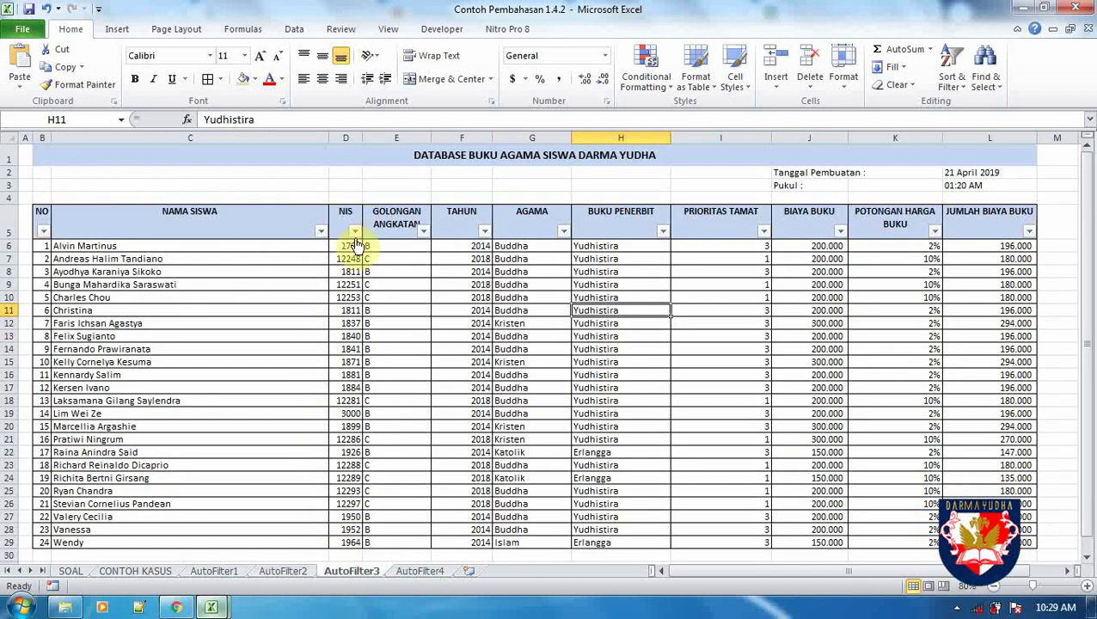
pyautogui.click(354, 231)
pyautogui.moveTo(254, 346)
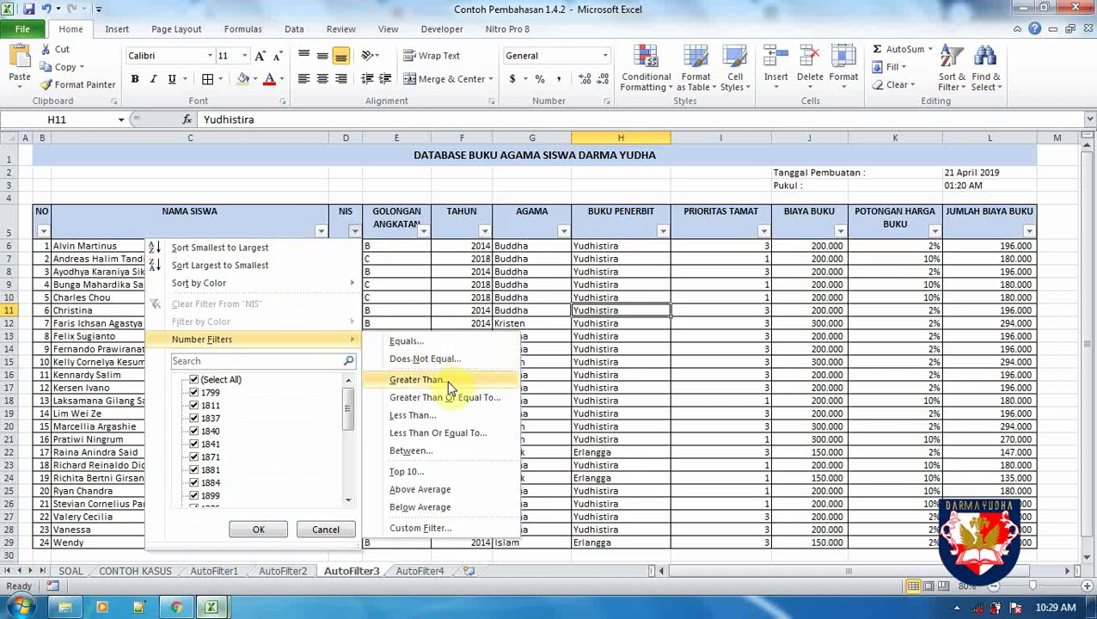
pyautogui.click(421, 527)
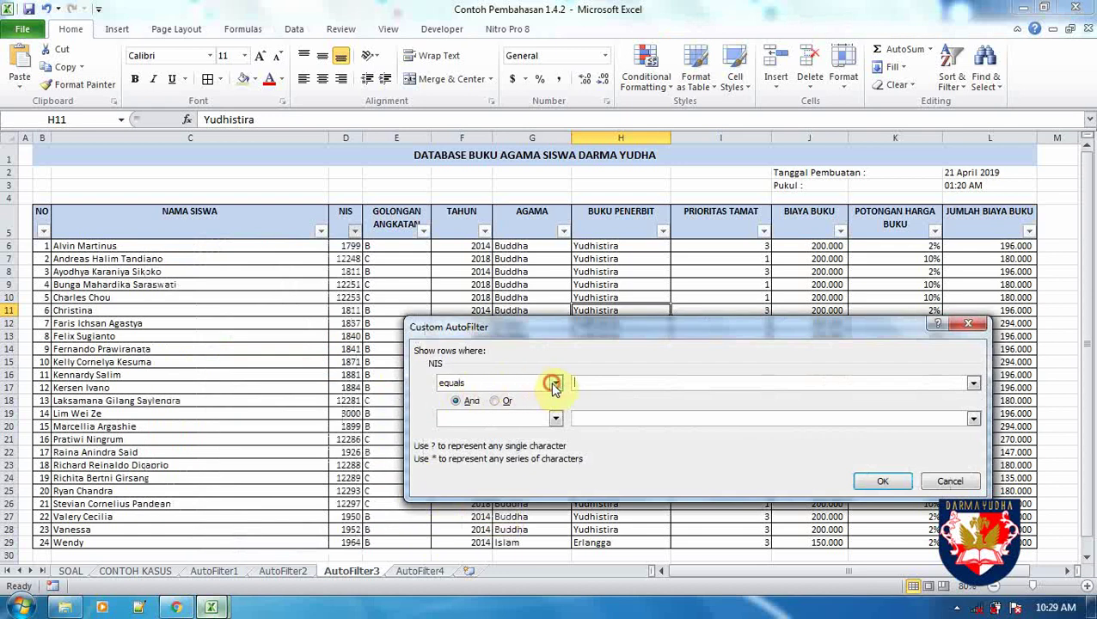
pyautogui.click(553, 383)
pyautogui.moveTo(555, 421)
pyautogui.mouseDown()
pyautogui.moveTo(551, 445)
pyautogui.moveTo(557, 412)
pyautogui.mouseUp()
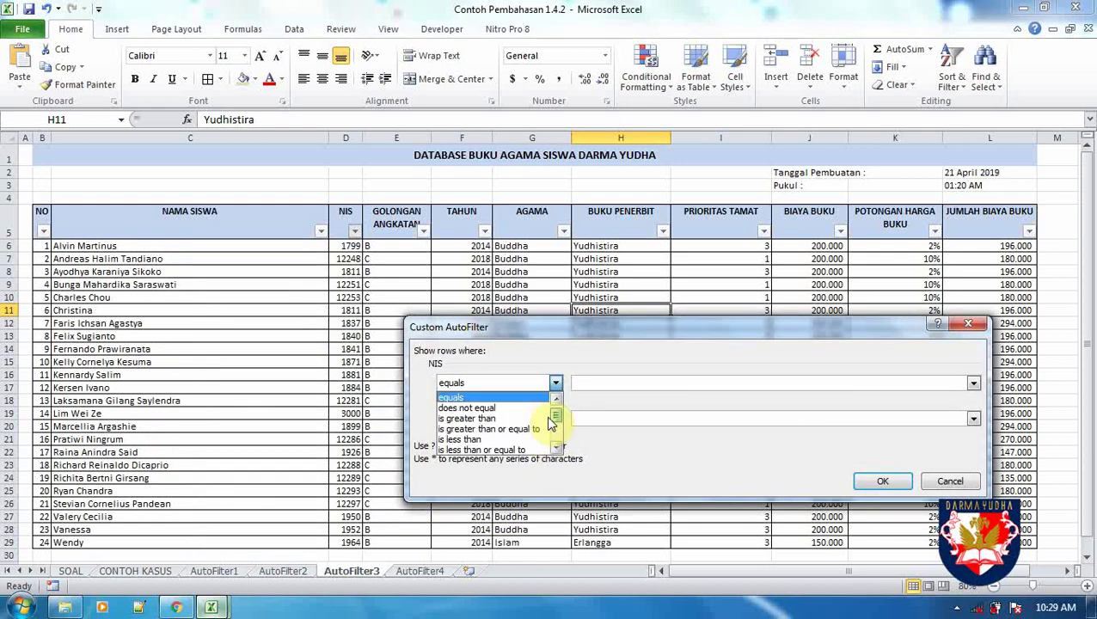
pyautogui.click(950, 481)
# Recheck the AutoFilter3 task on the SOAL sheet and filter the NIS column on AutoFilter3 to values greater than 2000
pyautogui.click(70, 571)
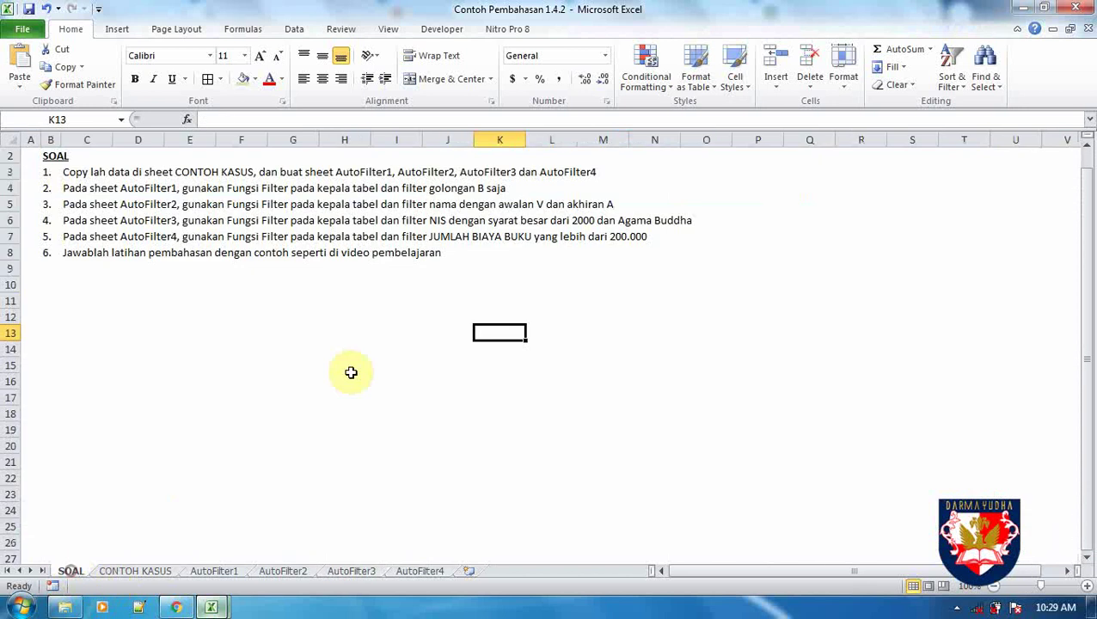
pyautogui.click(348, 572)
pyautogui.click(418, 261)
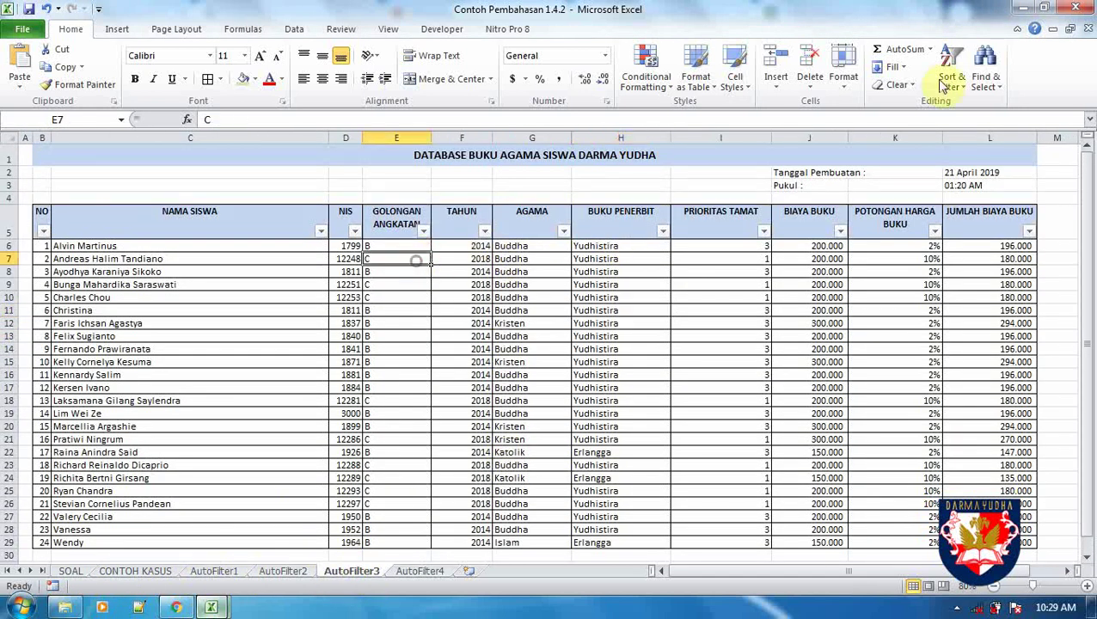
pyautogui.click(354, 232)
pyautogui.click(278, 340)
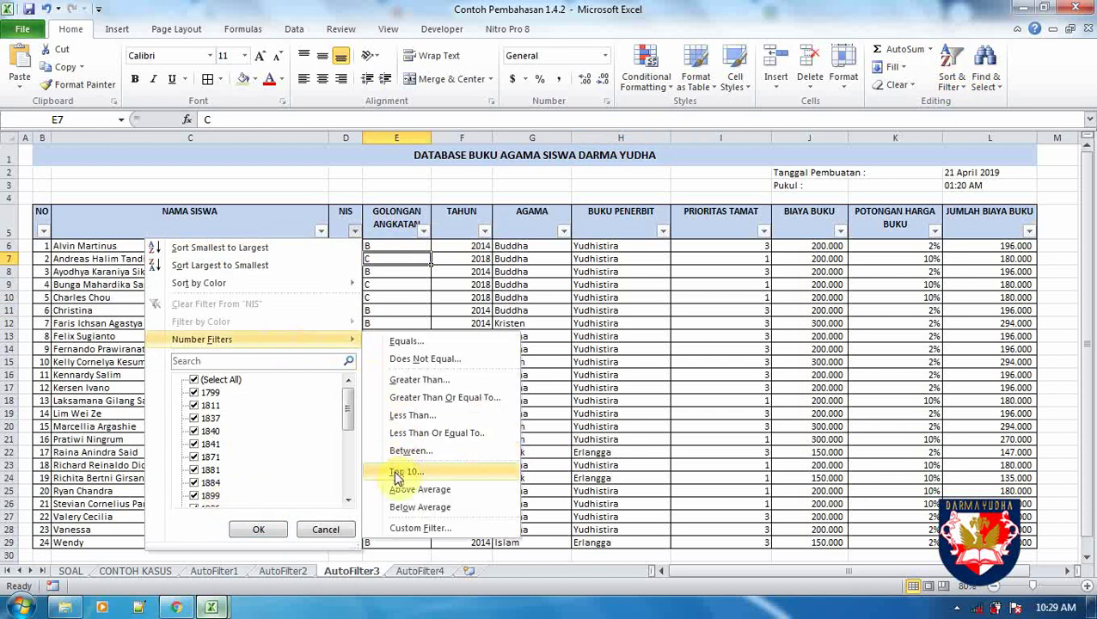
pyautogui.click(419, 382)
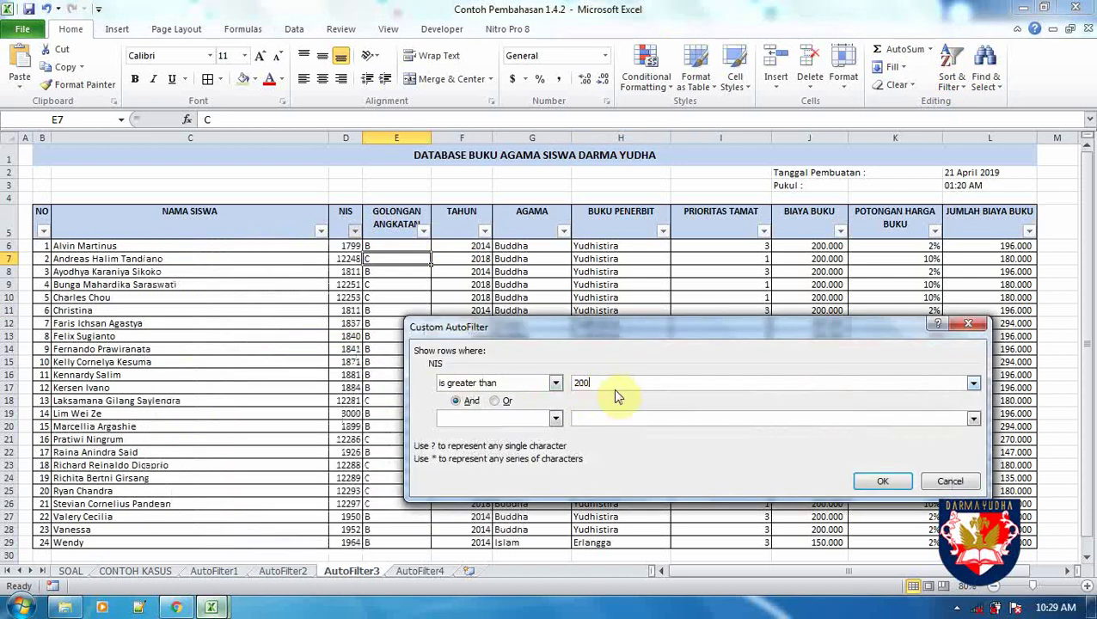
pyautogui.click(881, 483)
pyautogui.moveTo(343, 245); pyautogui.dragTo(347, 361)
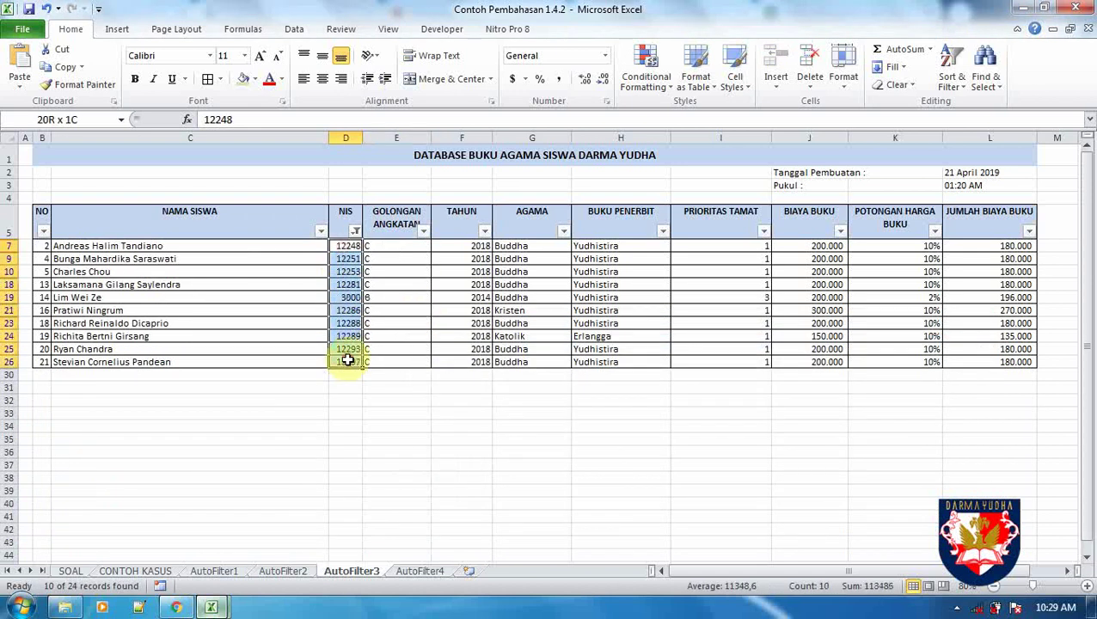
pyautogui.click(419, 296)
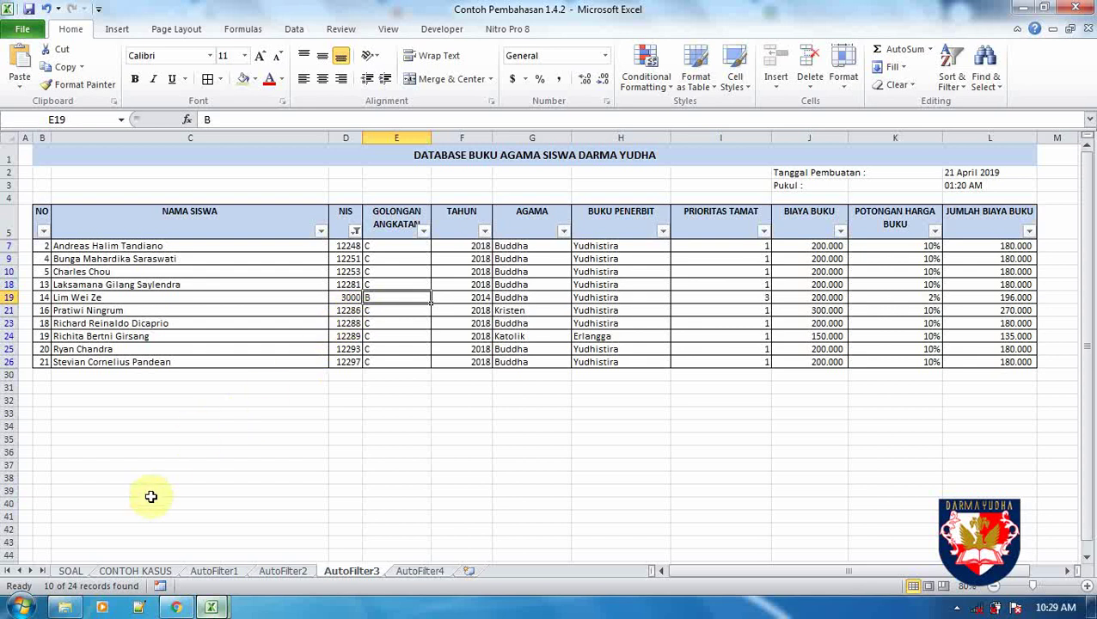
# Recheck the AutoFilter3 task on the SOAL sheet and filter the AGAMA column on AutoFilter3 to Buddha only
pyautogui.click(71, 570)
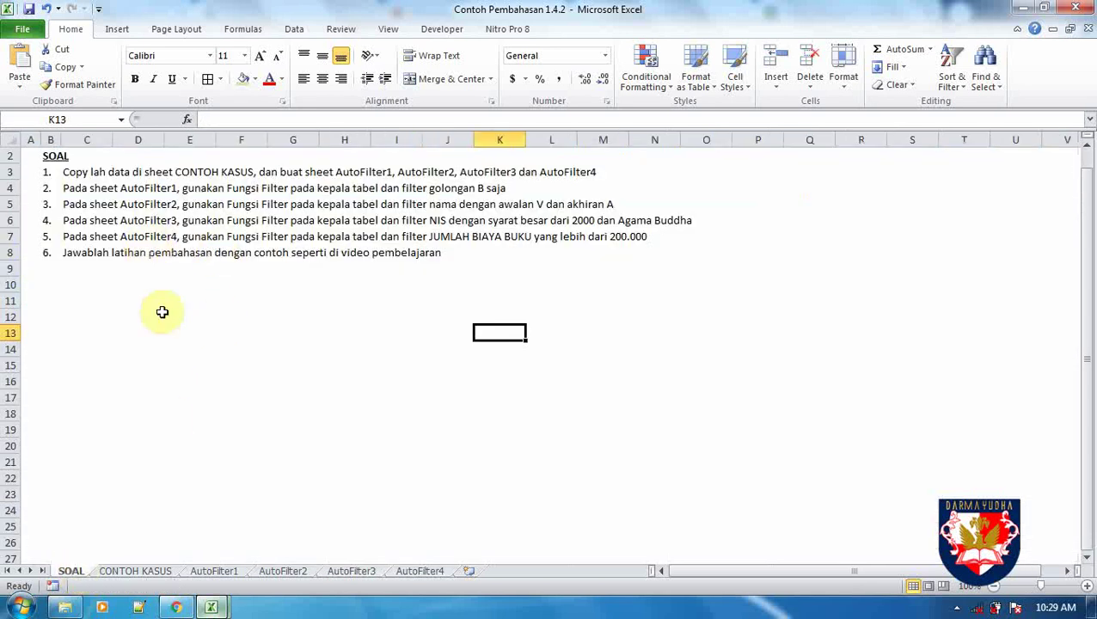
pyautogui.click(350, 571)
pyautogui.click(391, 374)
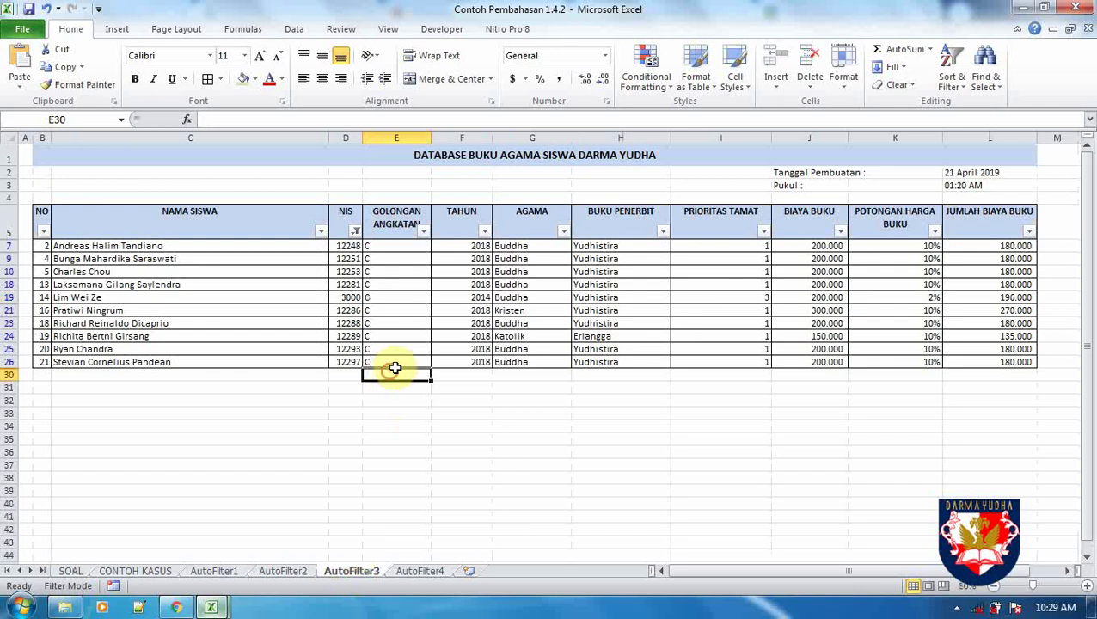
pyautogui.click(564, 231)
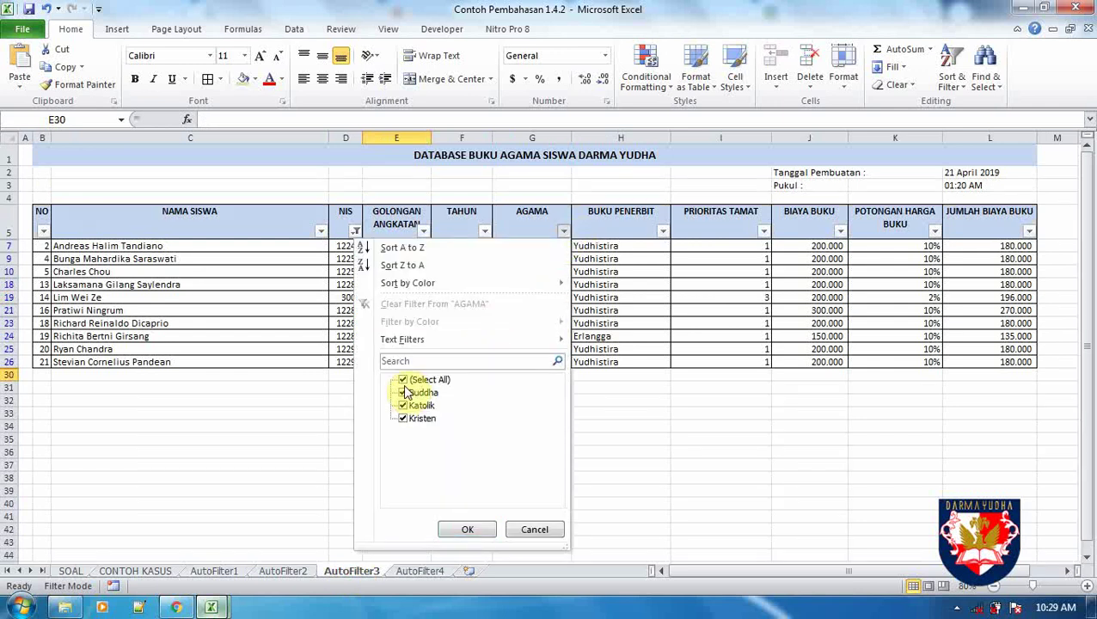
pyautogui.click(403, 380)
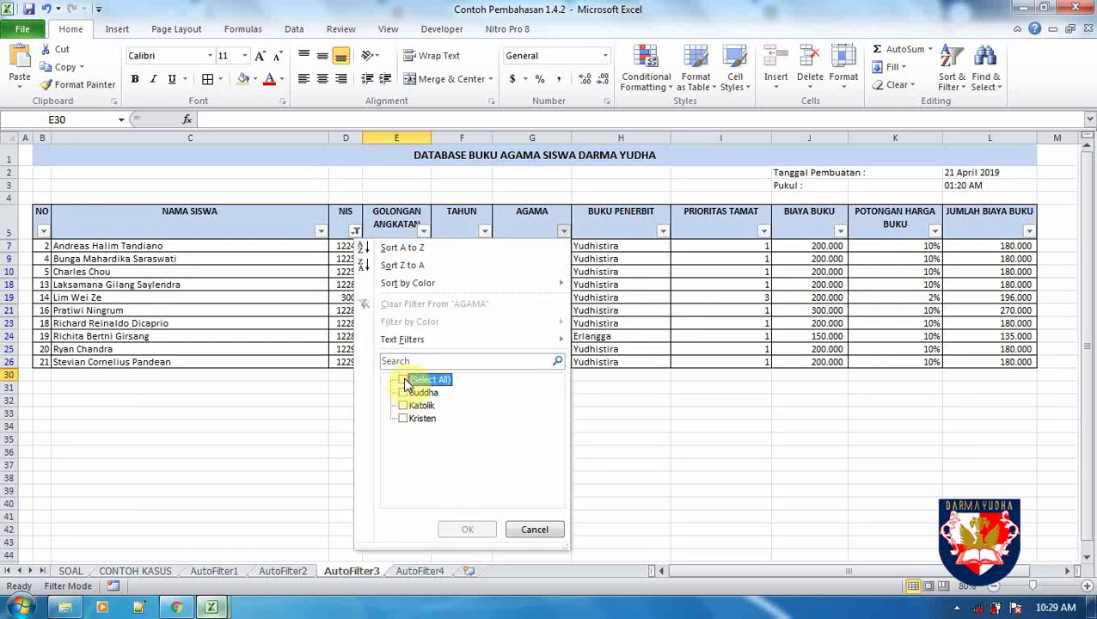
pyautogui.click(402, 393)
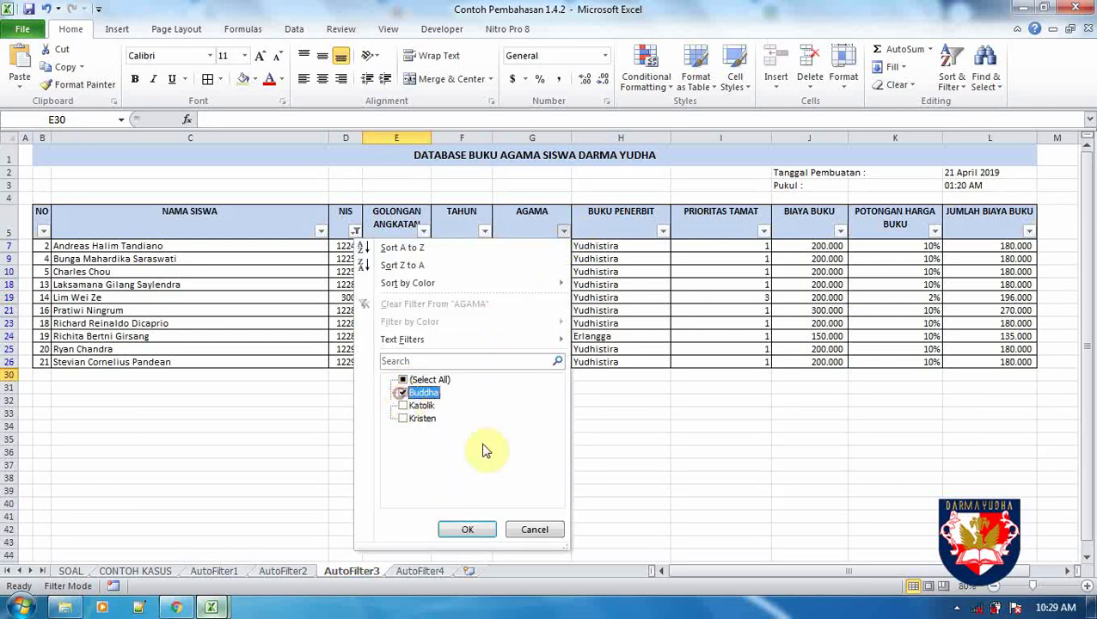
pyautogui.click(467, 529)
pyautogui.click(515, 387)
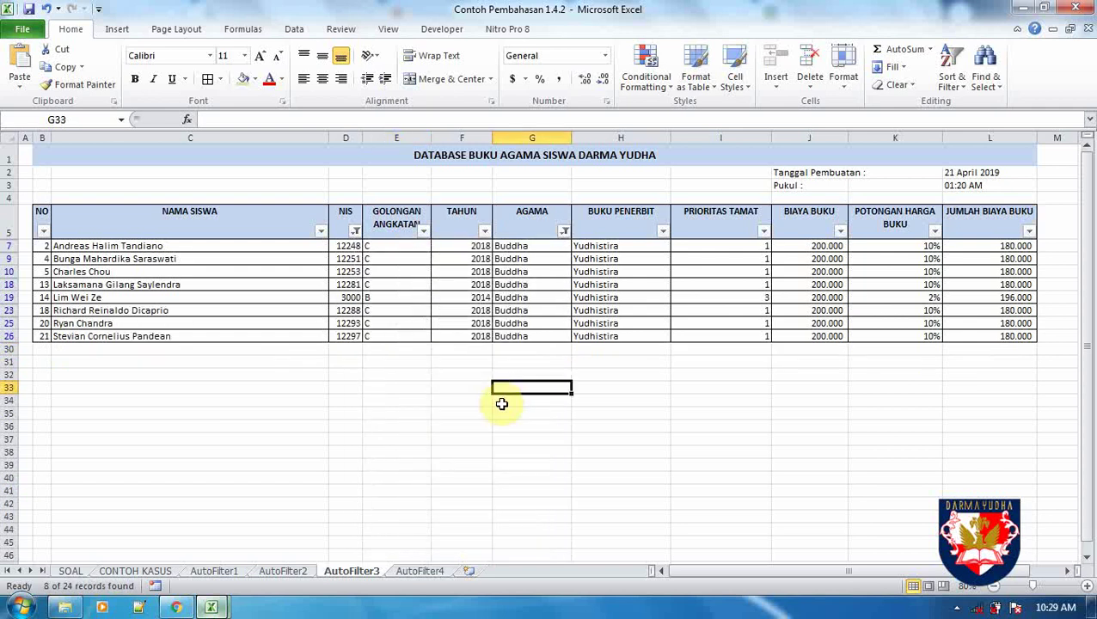
# Read the AutoFilter4 task on the SOAL sheet for the filter condition it requires
pyautogui.click(71, 570)
pyautogui.click(74, 236)
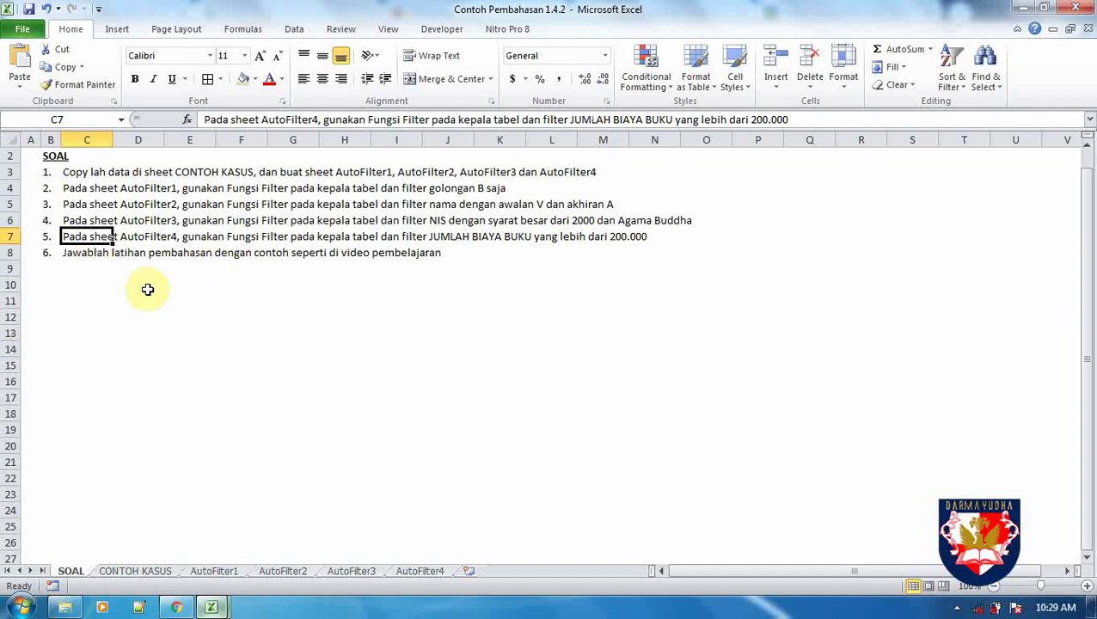
pyautogui.click(149, 286)
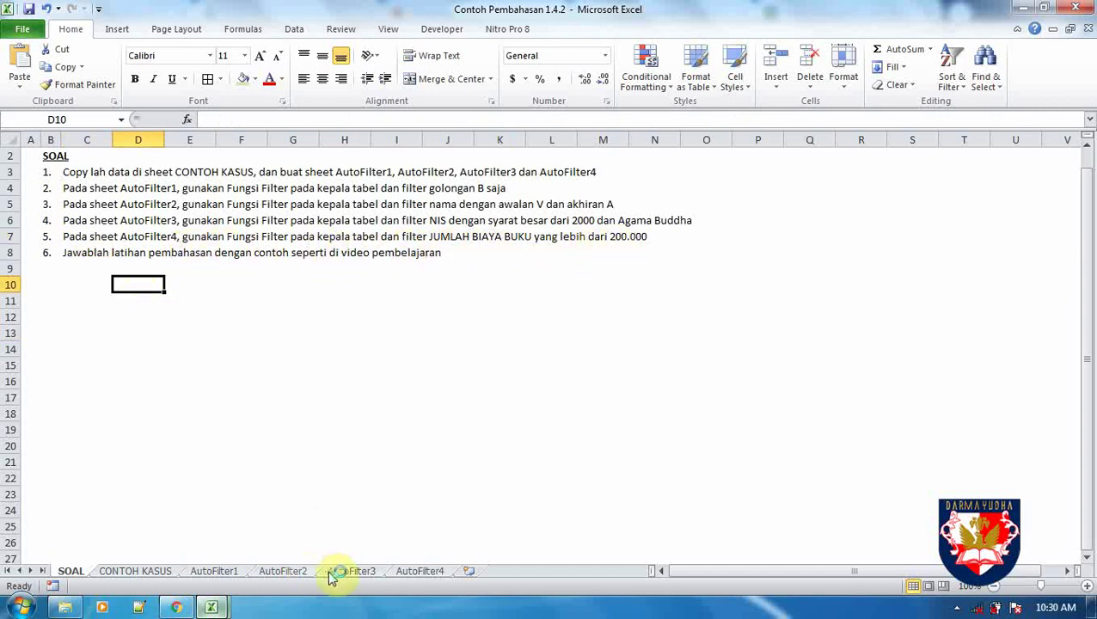
# Turn on the Filter function for the table headers on the AutoFilter4 sheet
pyautogui.click(418, 571)
pyautogui.click(443, 389)
pyautogui.click(503, 323)
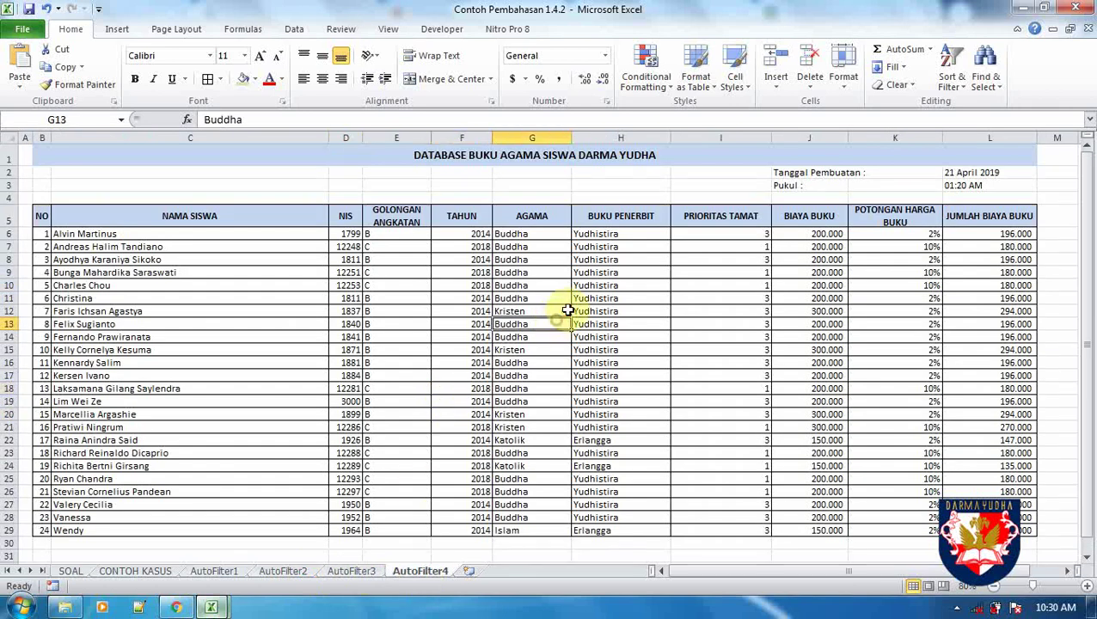
pyautogui.click(950, 82)
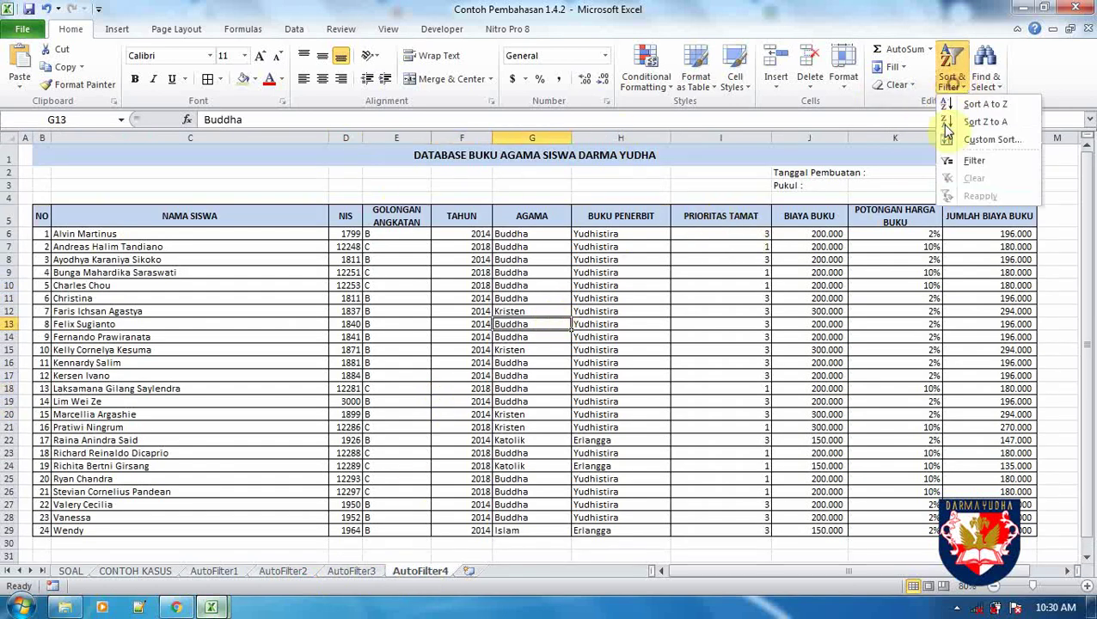
pyautogui.click(935, 153)
pyautogui.click(899, 270)
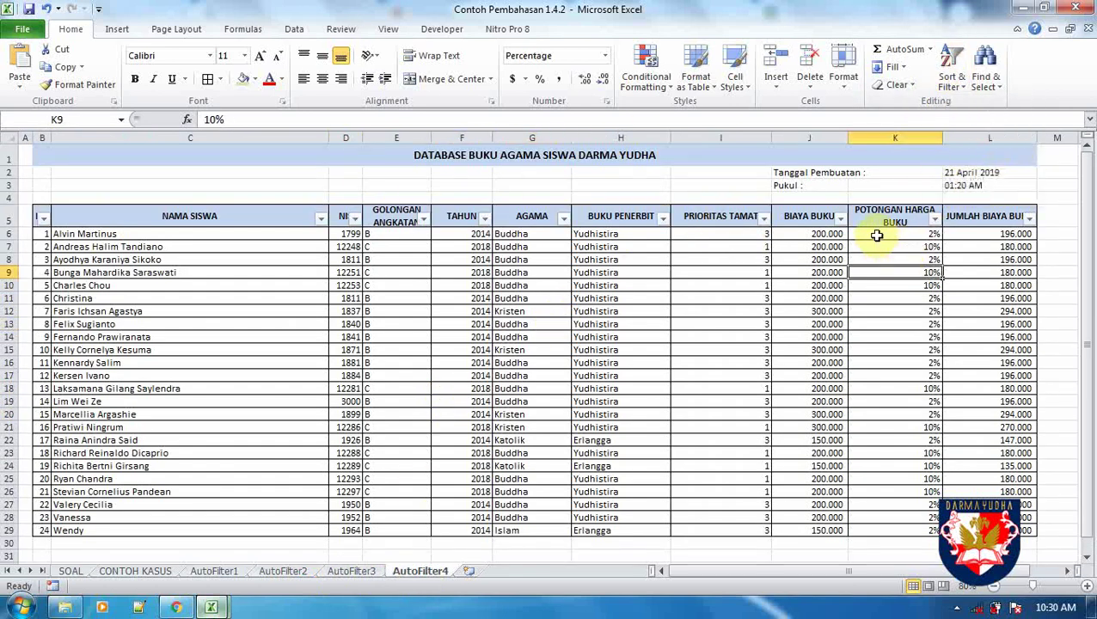
# Make header row 5 on the AutoFilter4 sheet taller and top-align its headers to clear the filter arrows
pyautogui.click(70, 571)
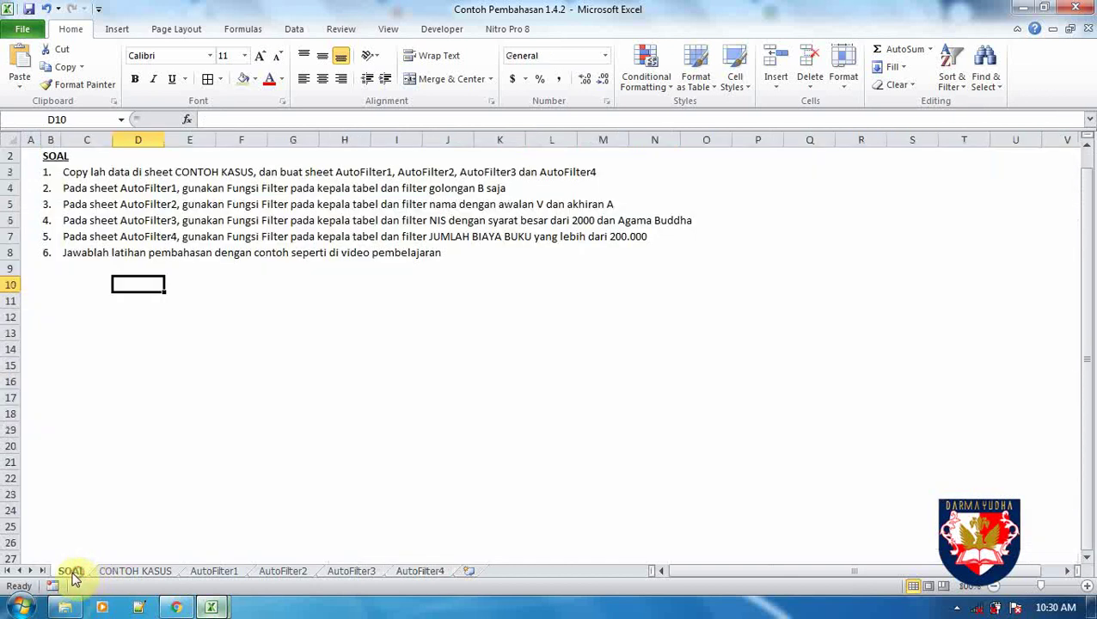
pyautogui.click(419, 571)
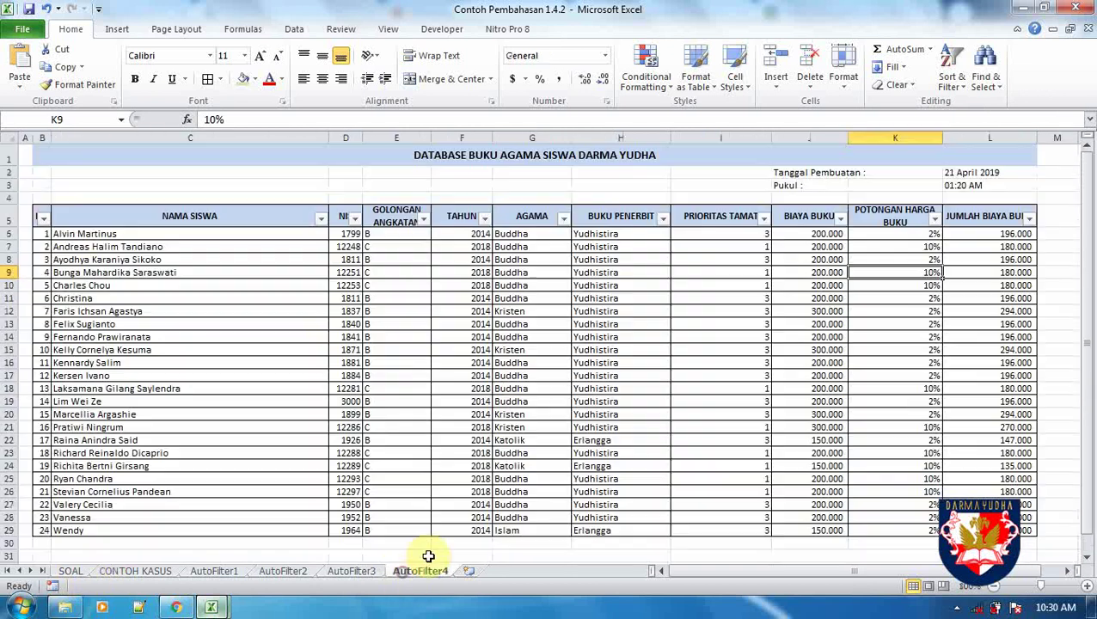
pyautogui.moveTo(8, 228); pyautogui.dragTo(8, 241)
pyautogui.click(18, 232)
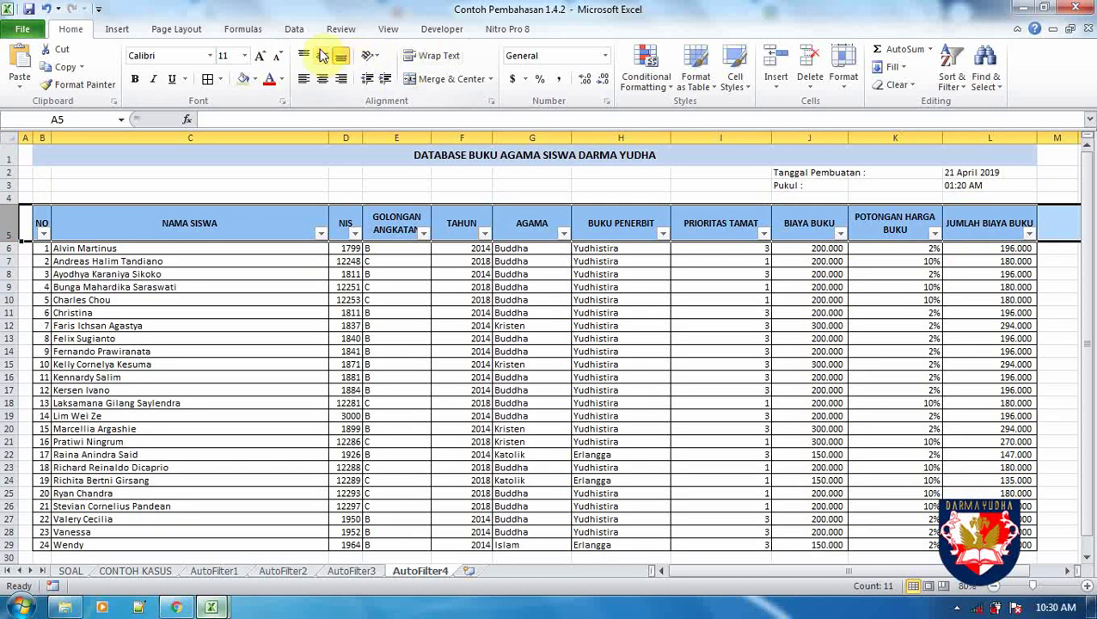
pyautogui.click(302, 55)
pyautogui.click(720, 261)
# Filter the JUMLAH BIAYA BUKU column on AutoFilter4 to values greater than 200000
pyautogui.click(1028, 233)
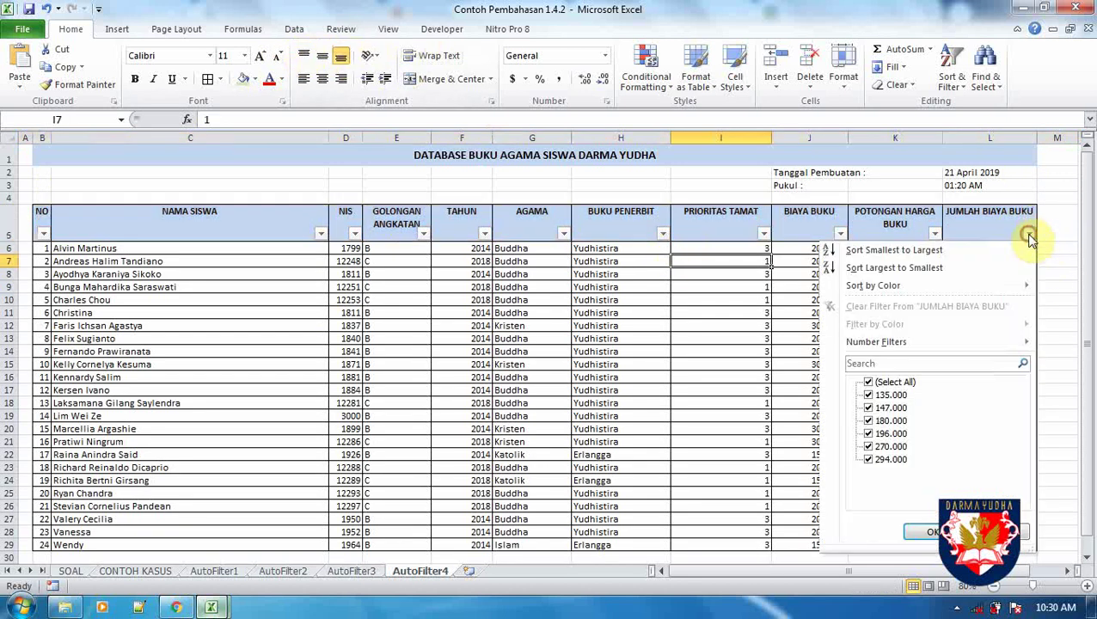
pyautogui.moveTo(911, 340)
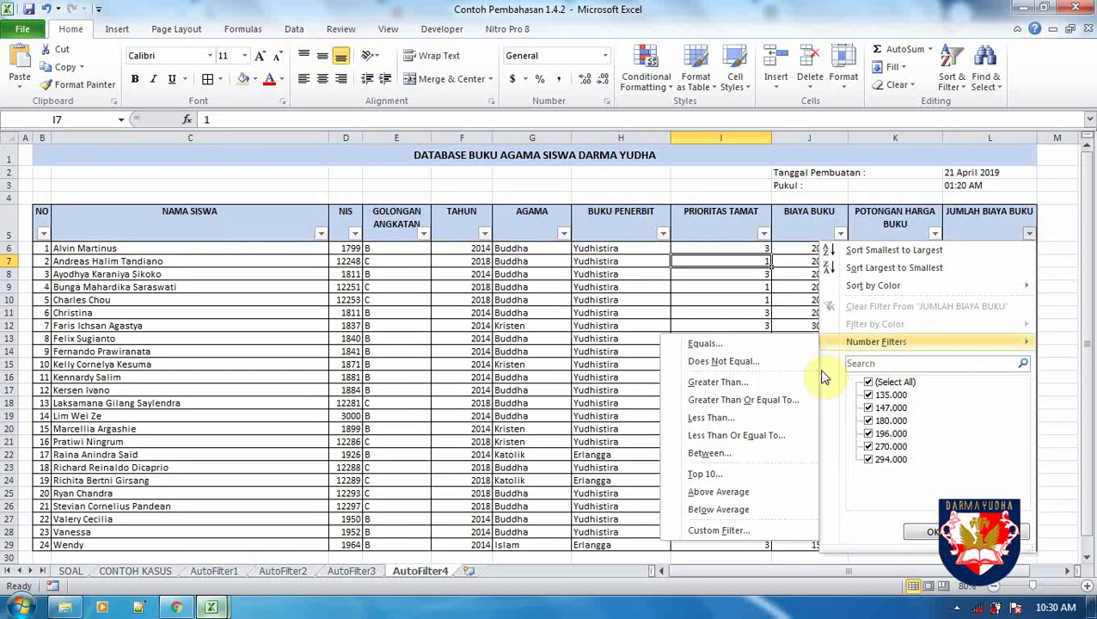
pyautogui.click(730, 390)
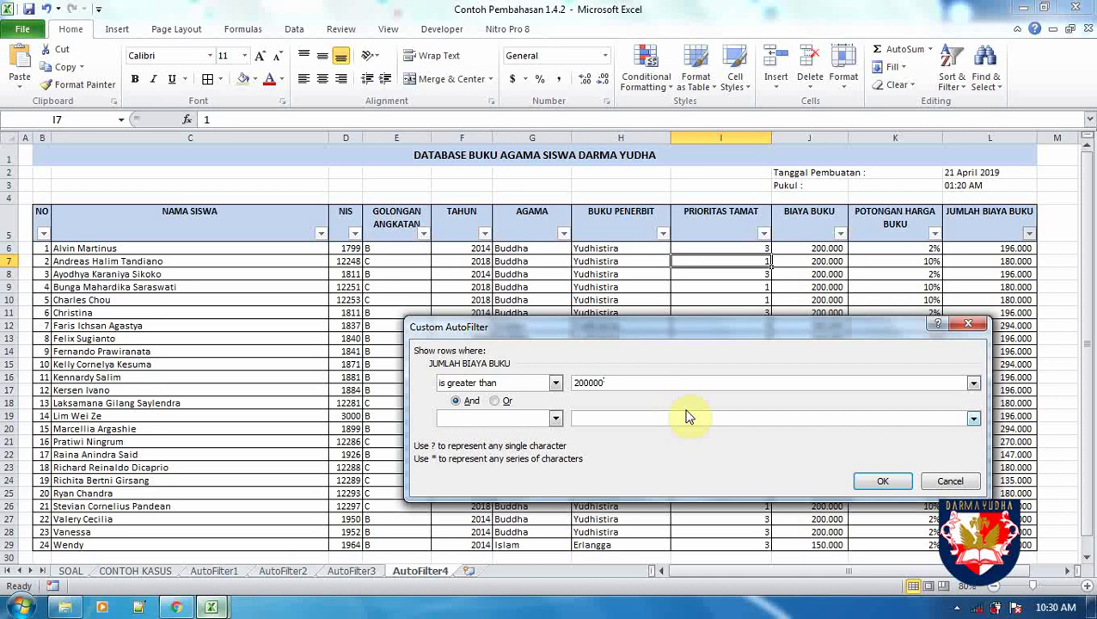
pyautogui.click(866, 482)
pyautogui.click(776, 370)
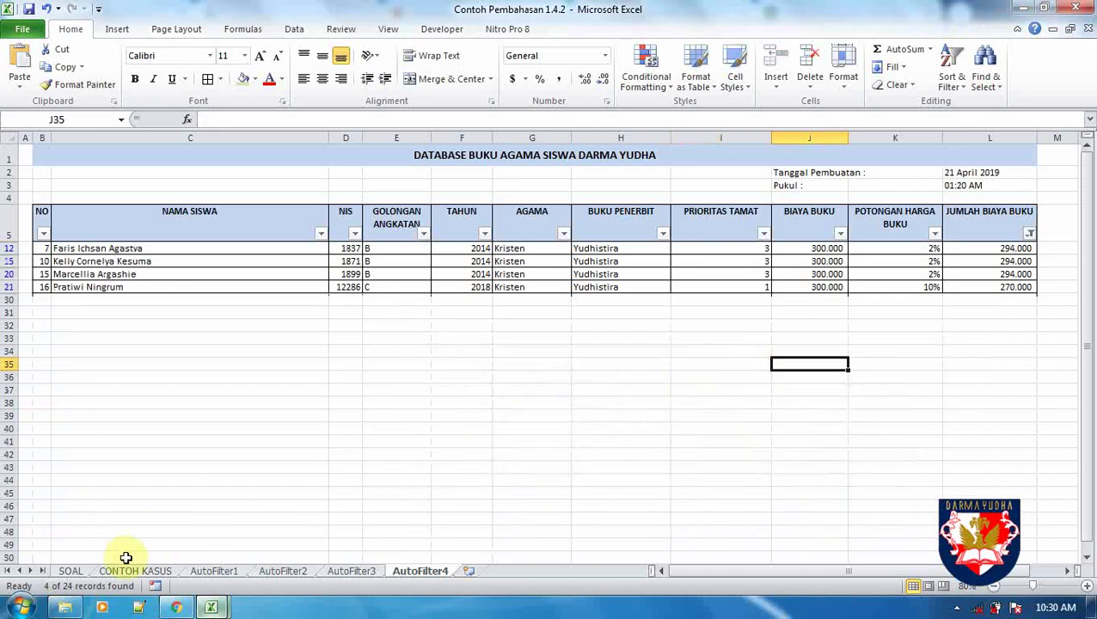
# Compare the filtered AutoFilter4 rows with the JUMLAH BIAYA BUKU condition stated on the SOAL sheet
pyautogui.click(69, 570)
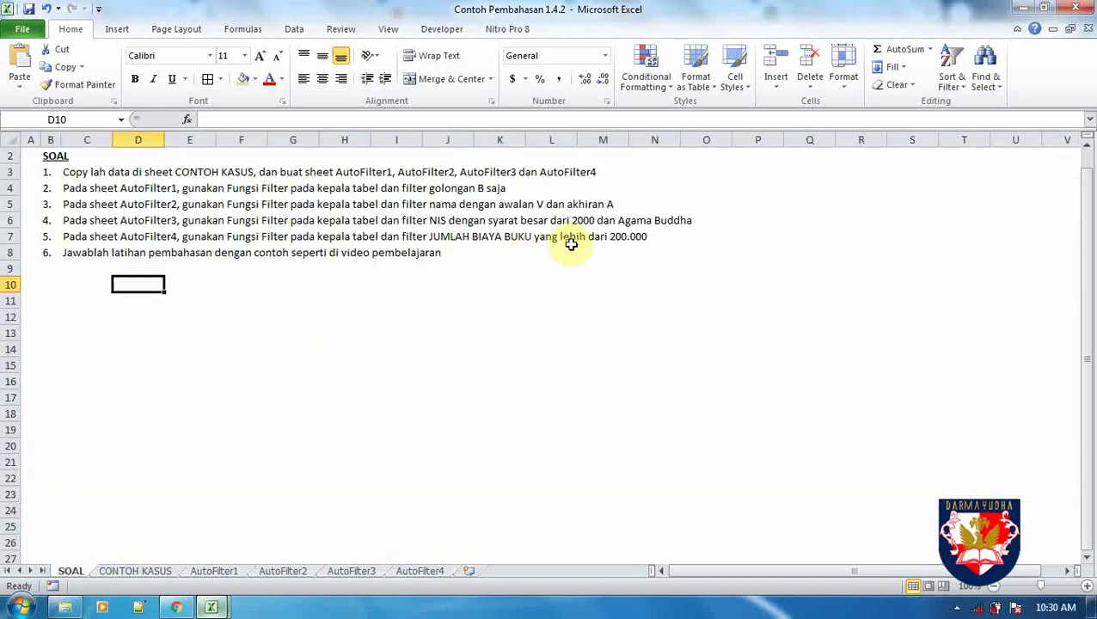
pyautogui.click(427, 572)
pyautogui.click(885, 324)
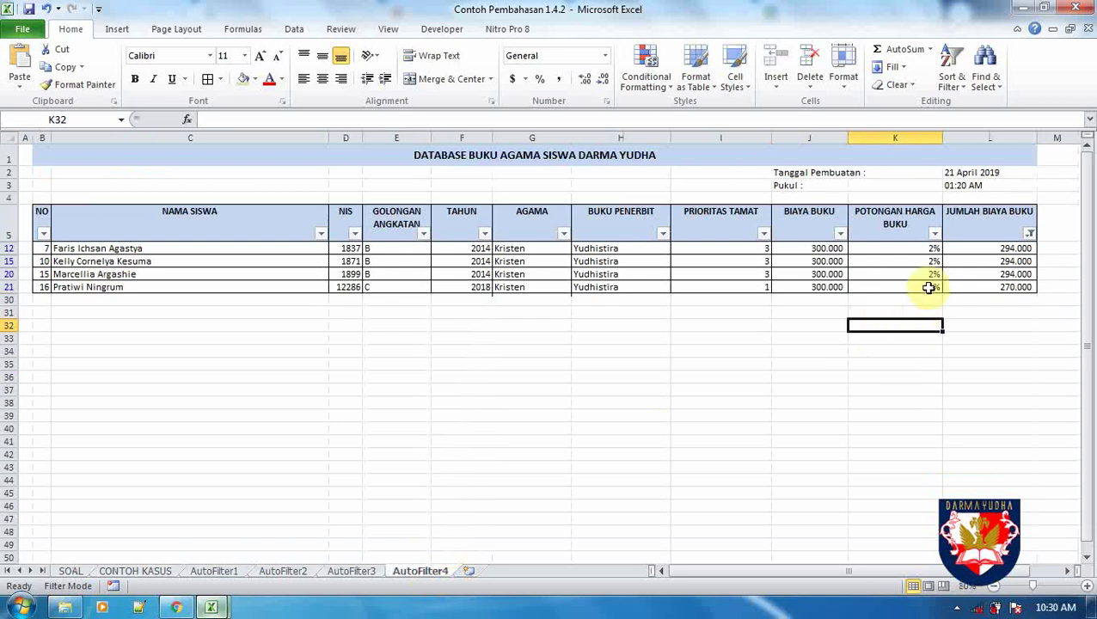
pyautogui.click(928, 287)
pyautogui.click(895, 347)
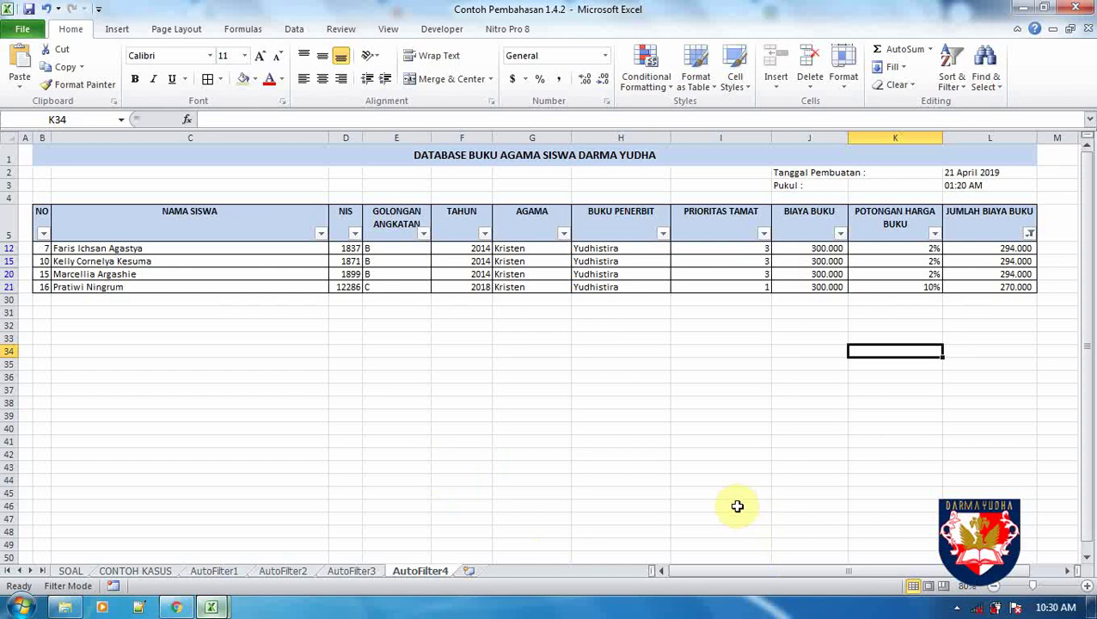
pyautogui.click(506, 464)
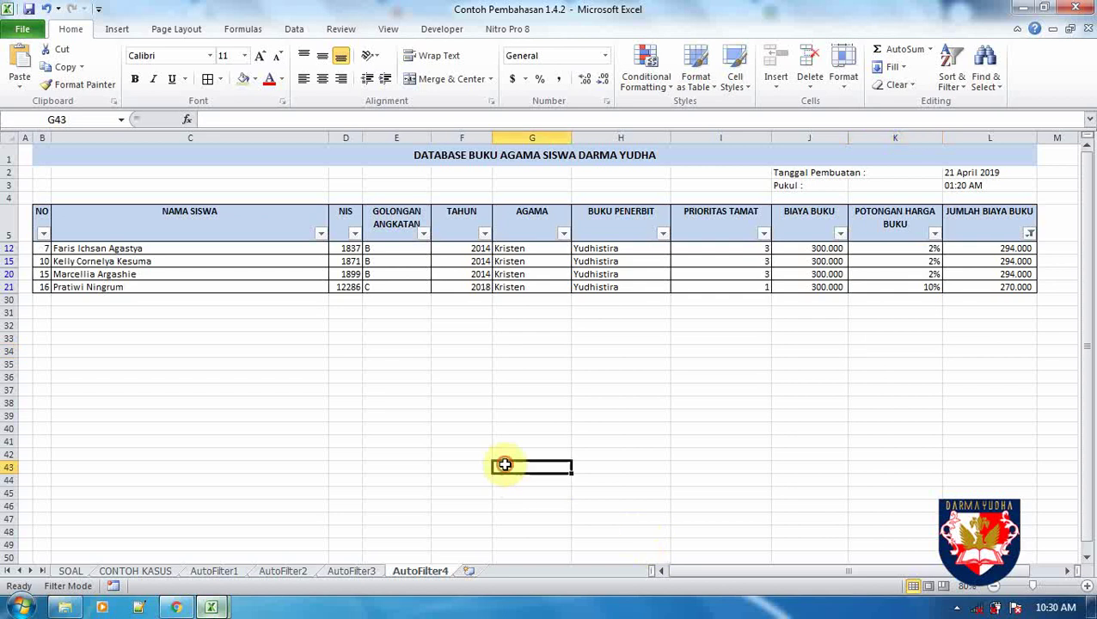
# Close the Contoh Pembahasan 1.4.2 workbook with its changes saved and review the handout down to its CONDITIONAL FORMATTING section
pyautogui.click(1074, 8)
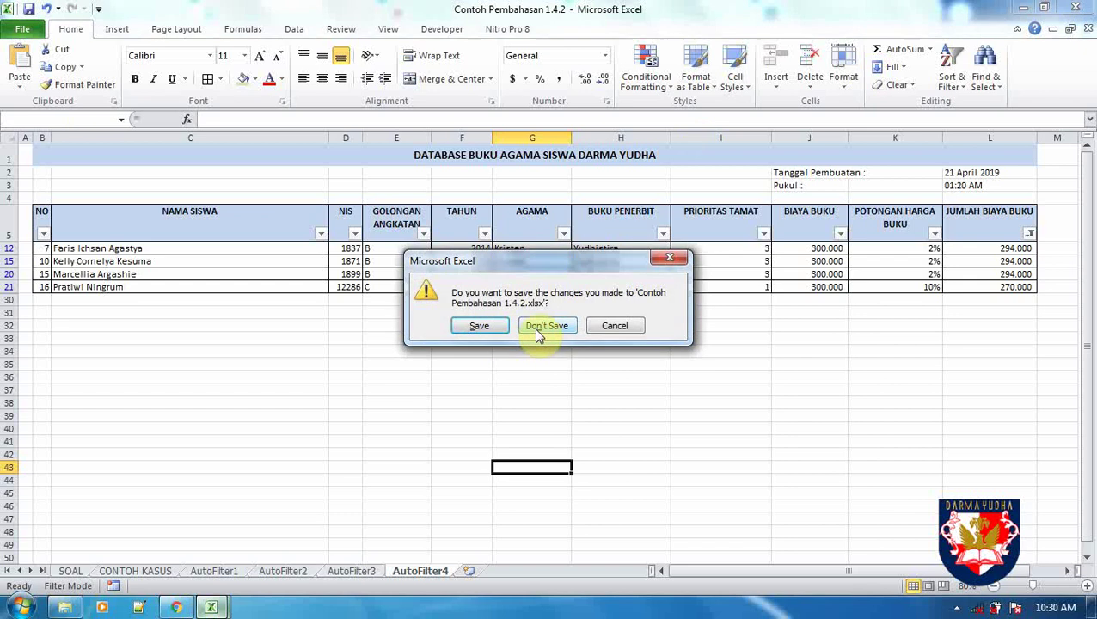
pyautogui.click(490, 326)
pyautogui.click(327, 301)
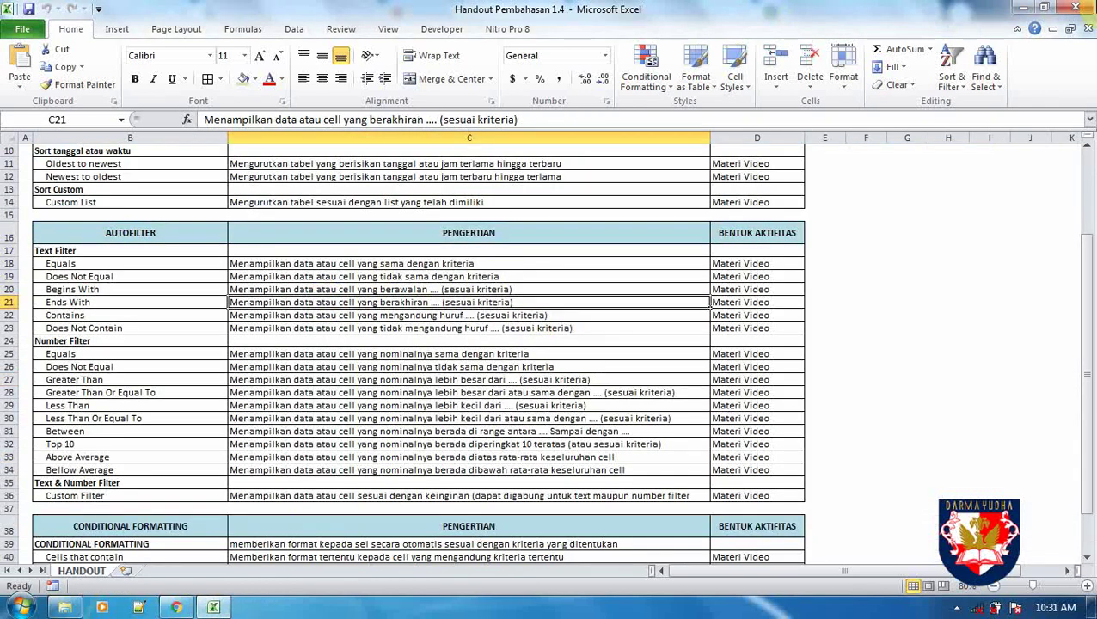
pyautogui.click(352, 405)
pyautogui.scroll(-3, 353, 405)
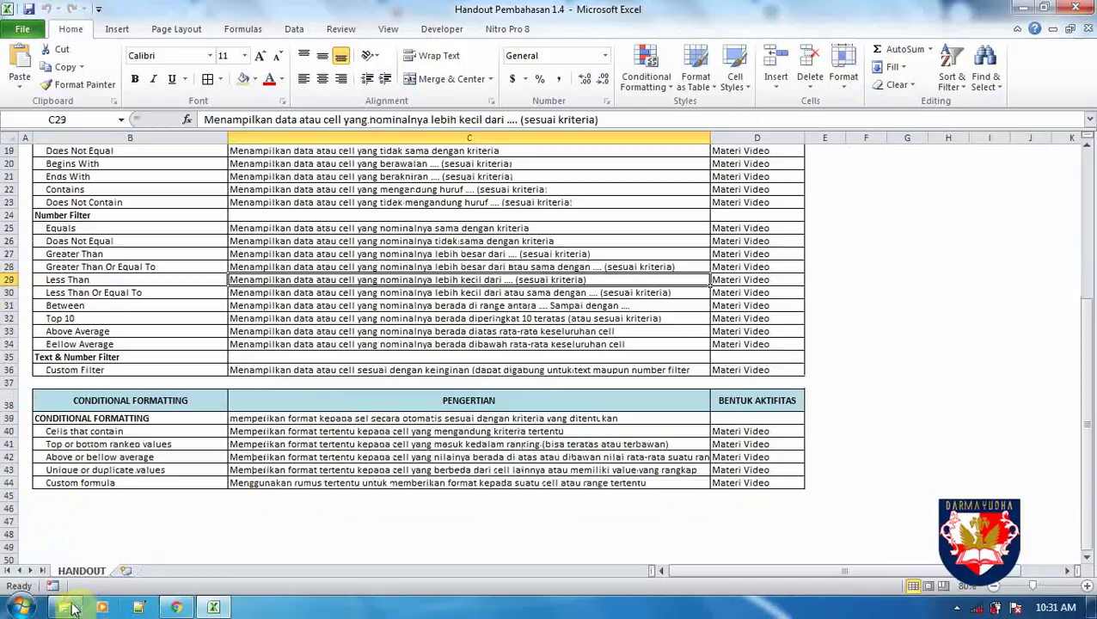
# Open the Contoh Pembahasan 1.4.3 workbook from the Pembahasan 1.4 folder
pyautogui.click(69, 607)
pyautogui.click(310, 139)
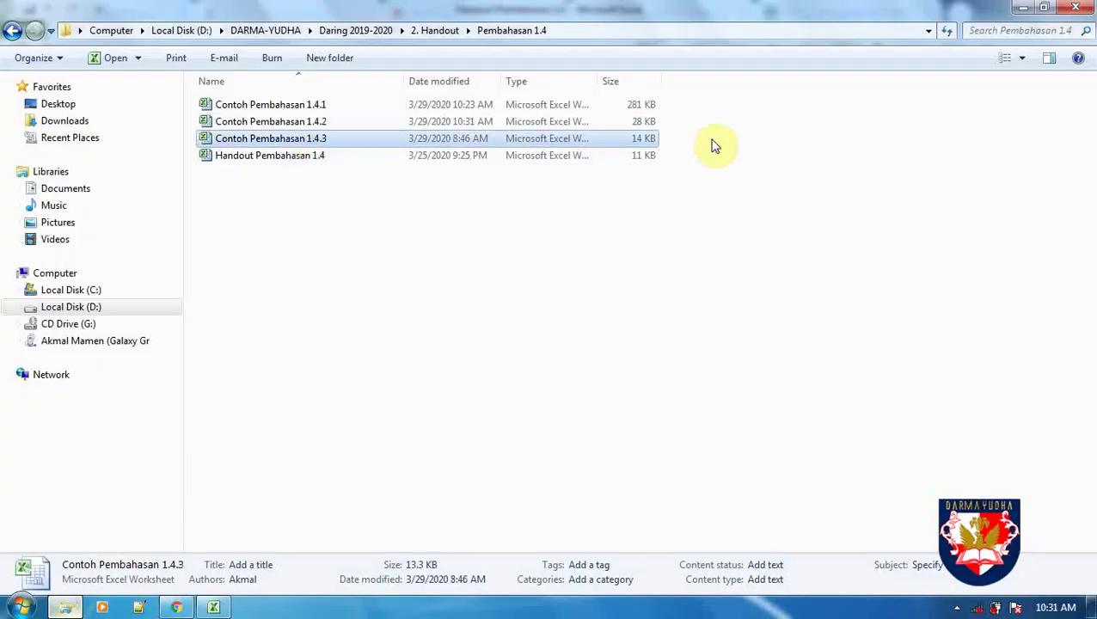
pyautogui.press('Return')
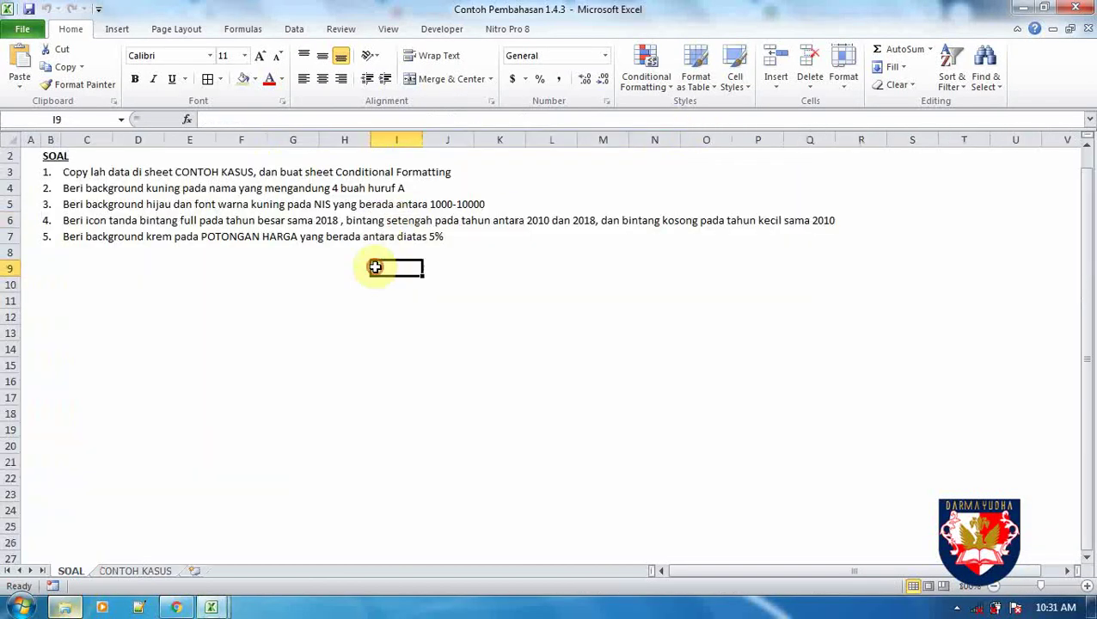
# Read the conditional formatting tasks on the SOAL sheet and look over the available Conditional Formatting rule types
pyautogui.click(129, 570)
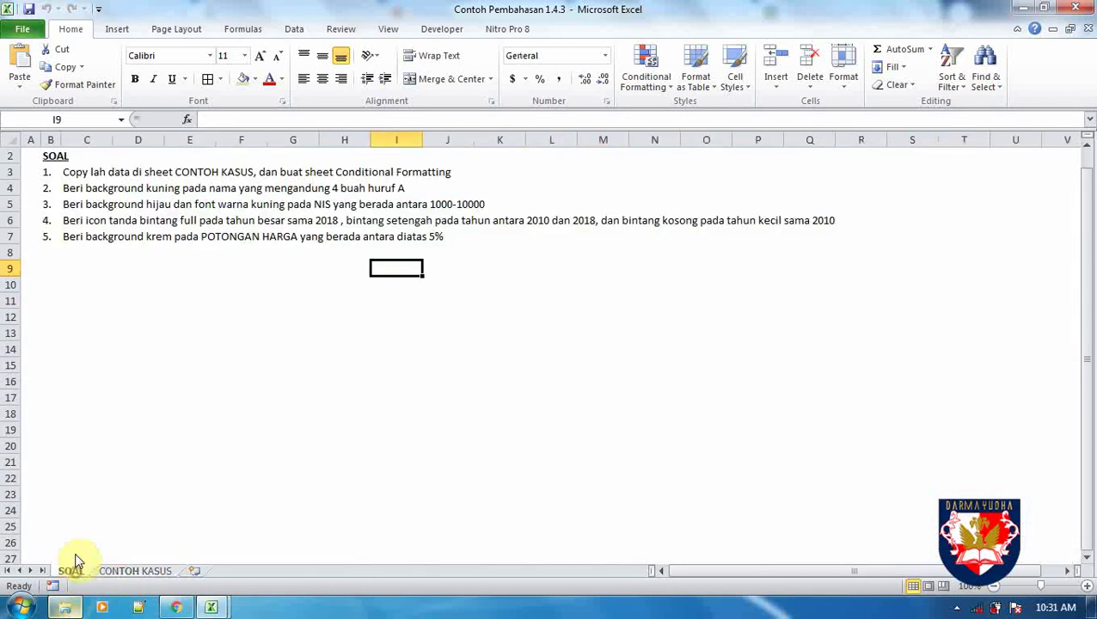
pyautogui.click(89, 171)
pyautogui.click(121, 235)
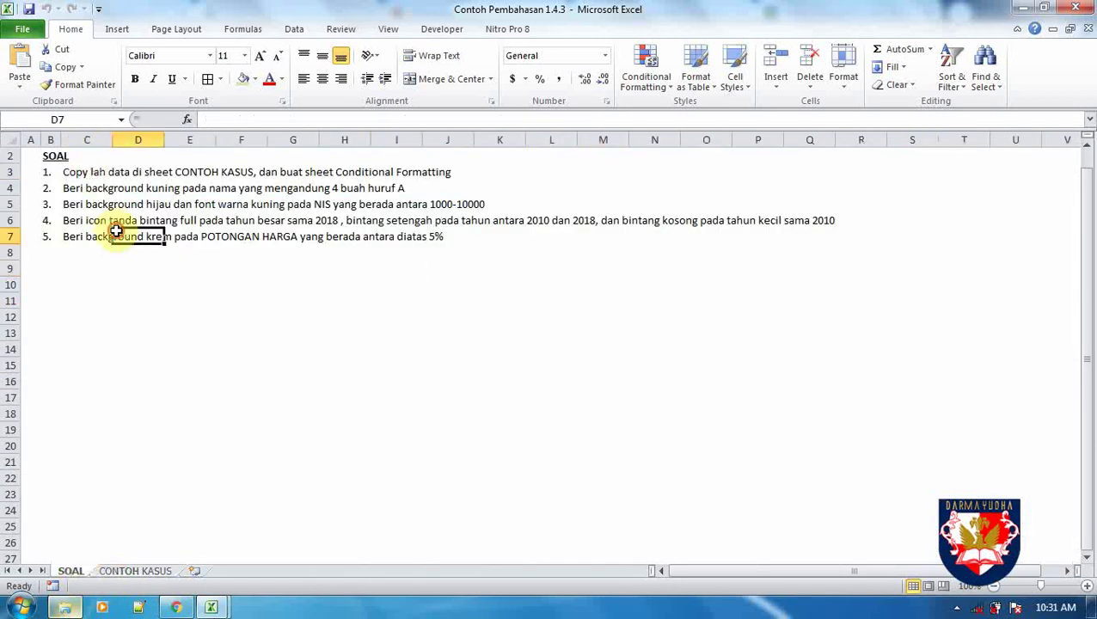
pyautogui.click(657, 84)
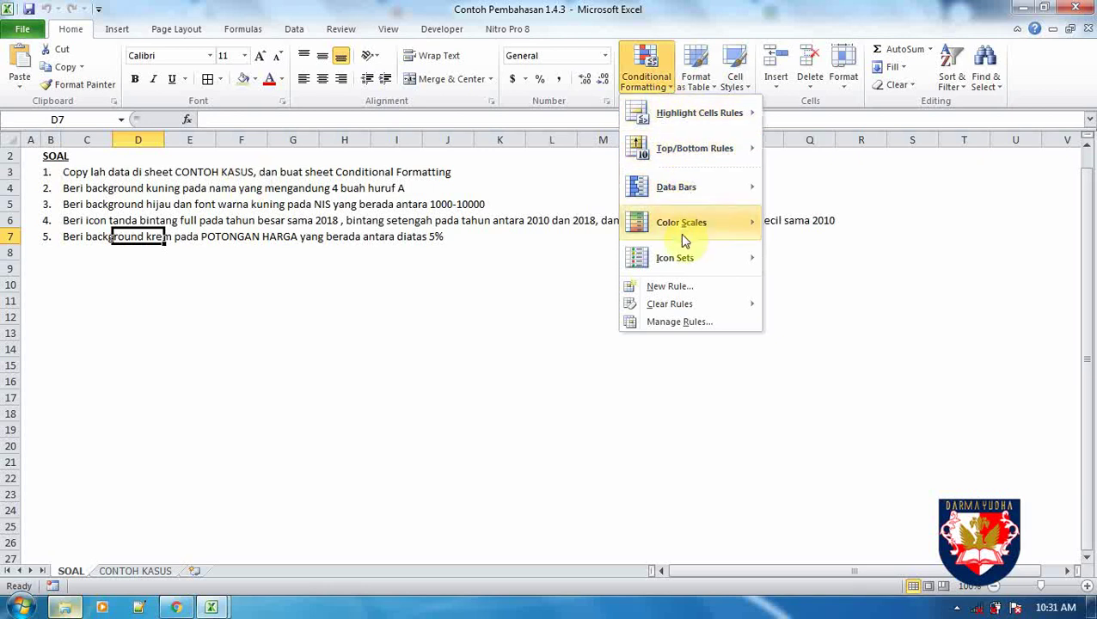
pyautogui.moveTo(679, 225)
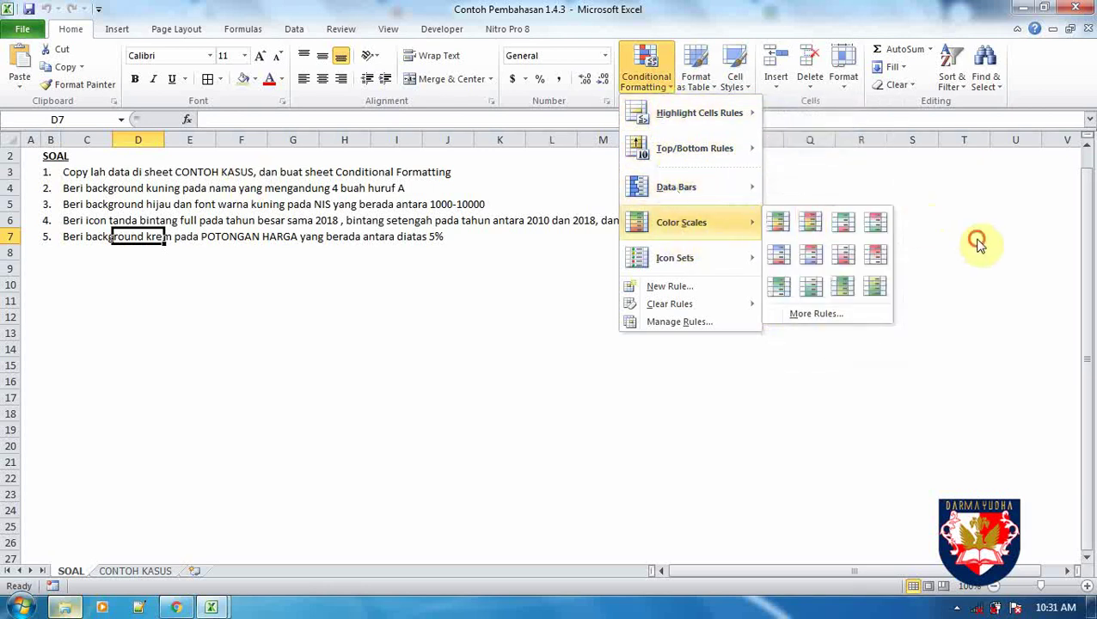
pyautogui.click(974, 238)
pyautogui.click(96, 205)
pyautogui.click(90, 268)
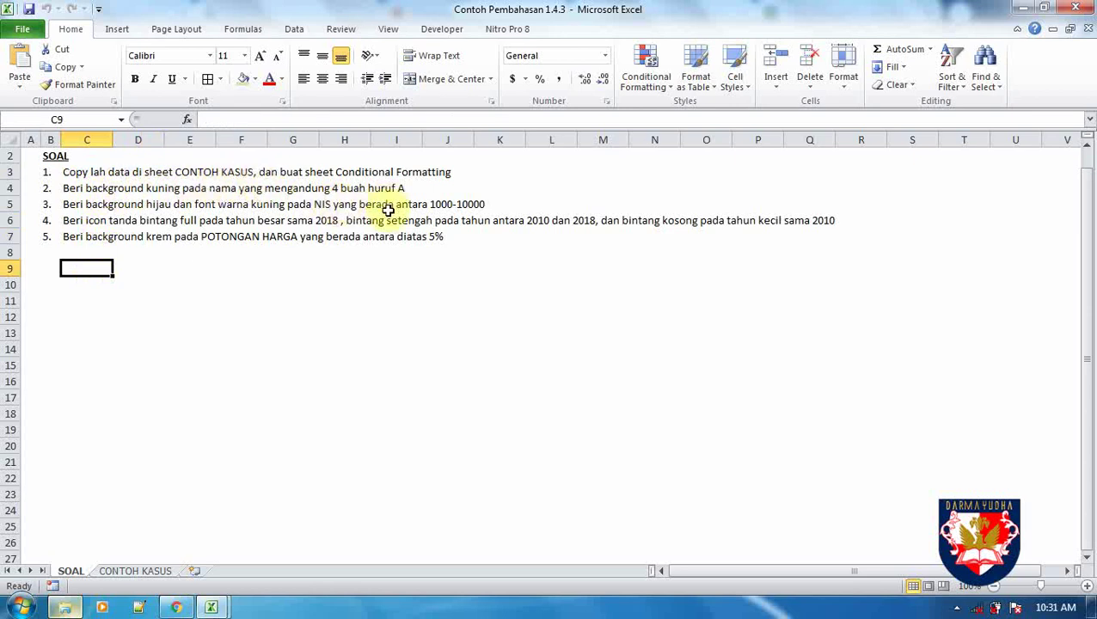
# Copy the entire CONTOH KASUS sheet contents into a new worksheet
pyautogui.click(140, 570)
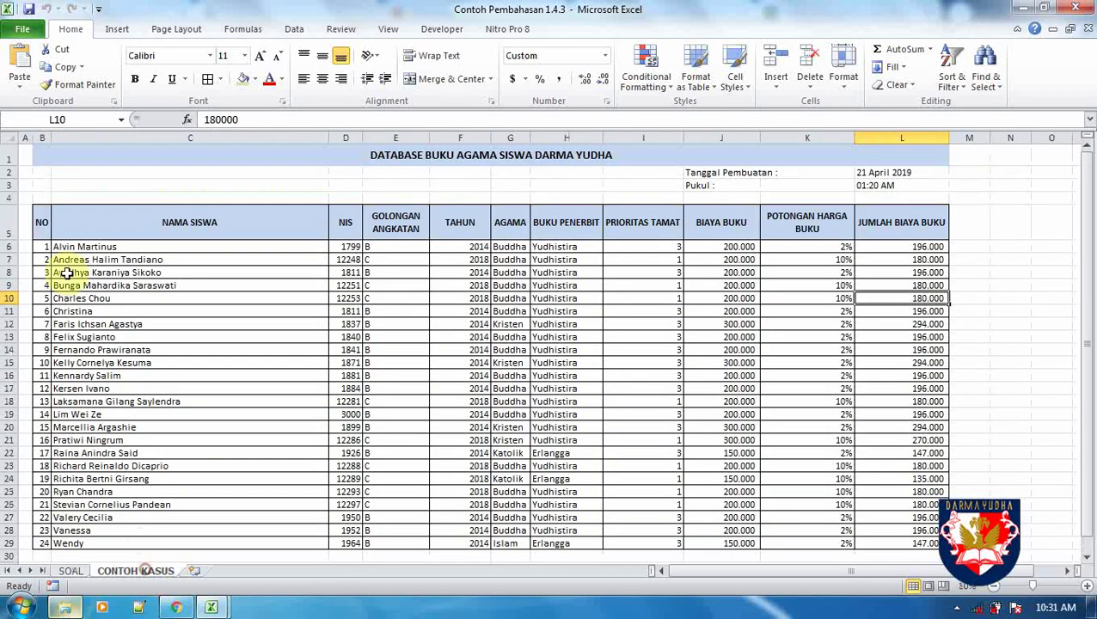
pyautogui.click(10, 140)
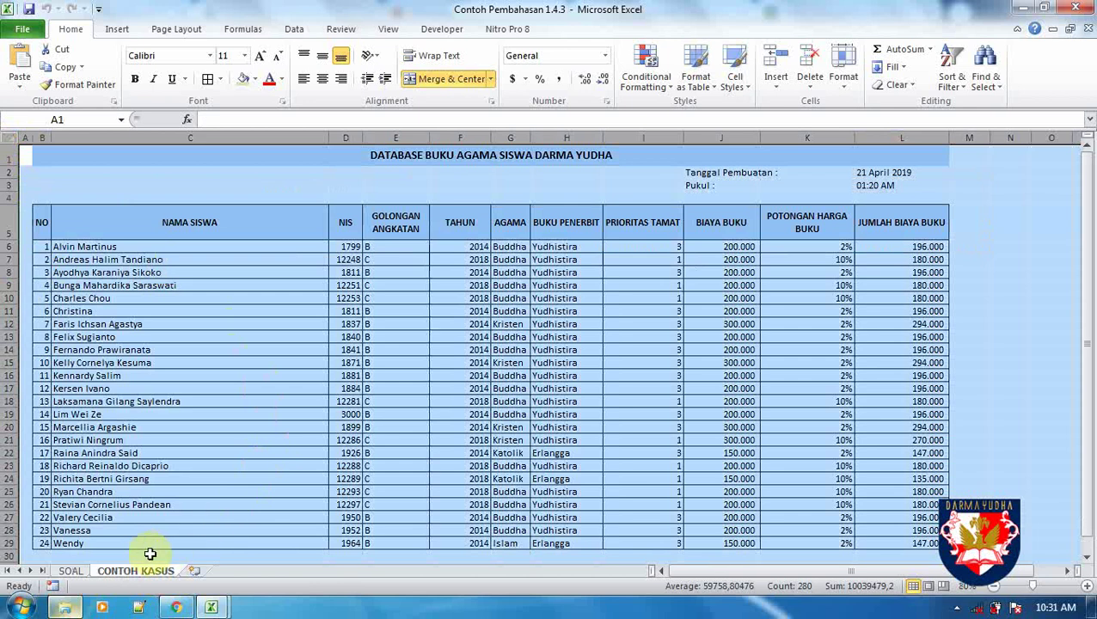
pyautogui.hotkey('ctrl', 'c')
pyautogui.click(196, 571)
pyautogui.click(10, 140)
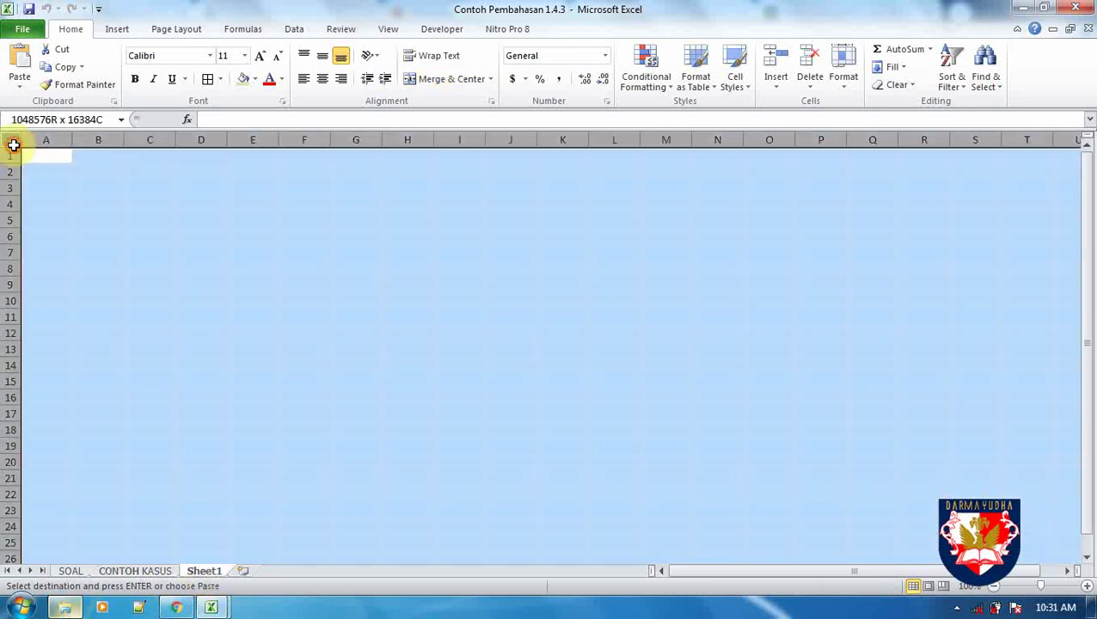
pyautogui.hotkey('ctrl', 'v')
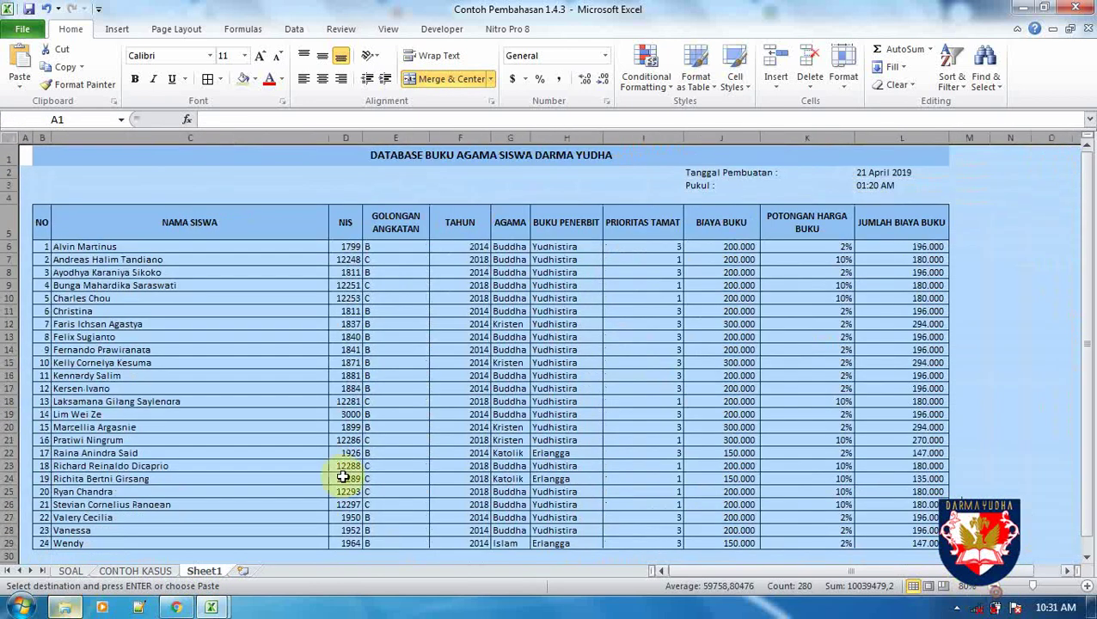
pyautogui.click(294, 465)
# Rename the new worksheet as Conditional Formatting
pyautogui.doubleClick(204, 571)
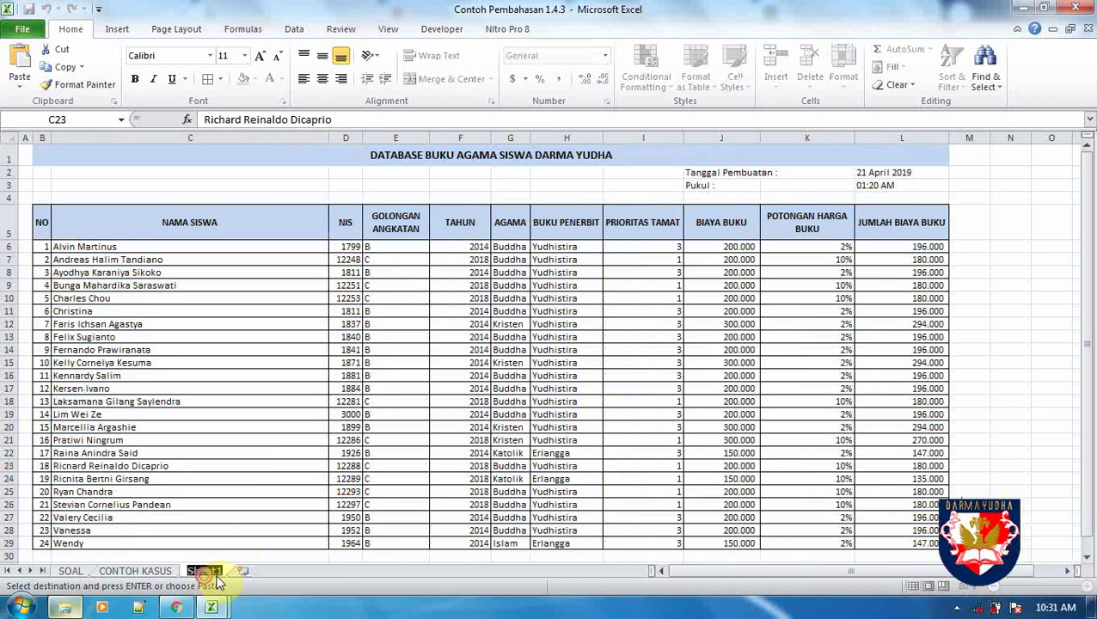
pyautogui.write('Con')
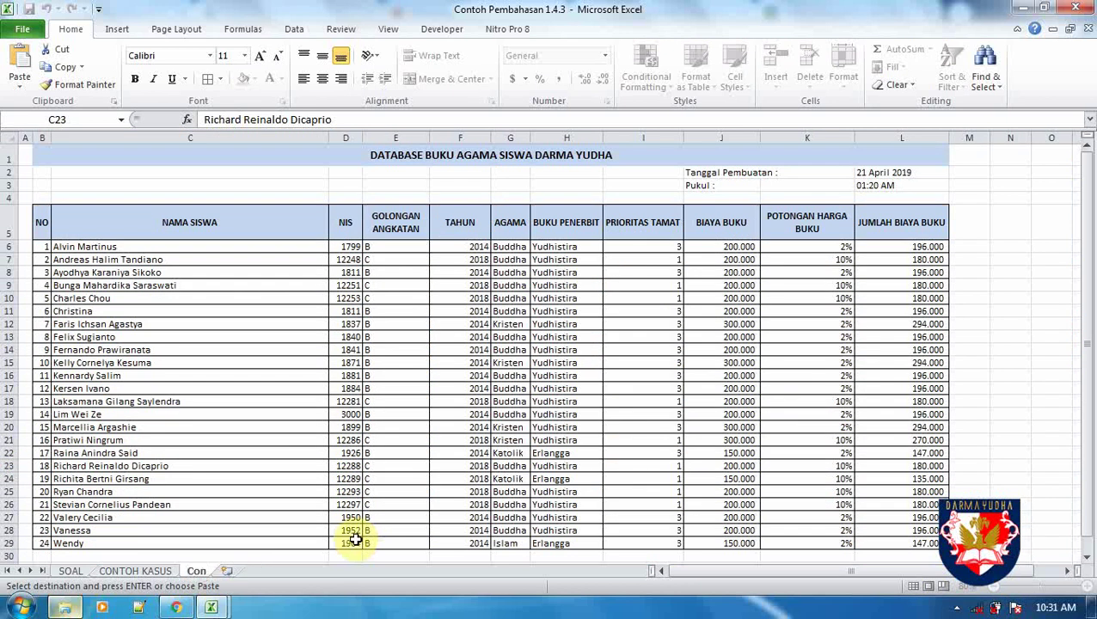
pyautogui.write('ditionalFormatting')
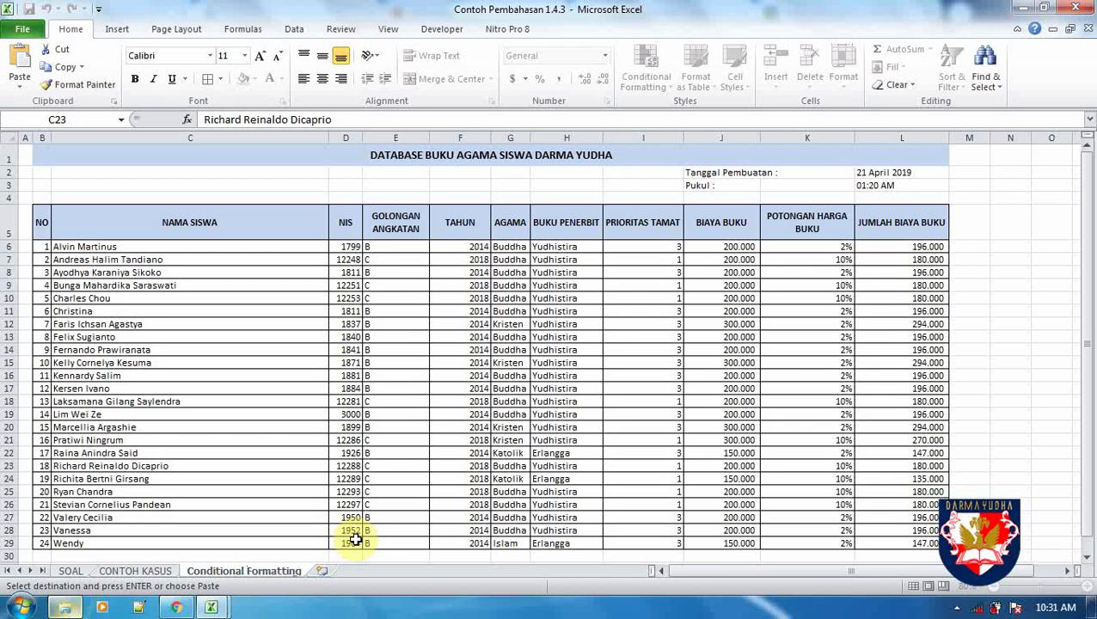
pyautogui.press('Return')
# Check the tasks on the SOAL sheet and start a Text That Contains rule for C6:C29 on the Conditional Formatting sheet
pyautogui.click(74, 563)
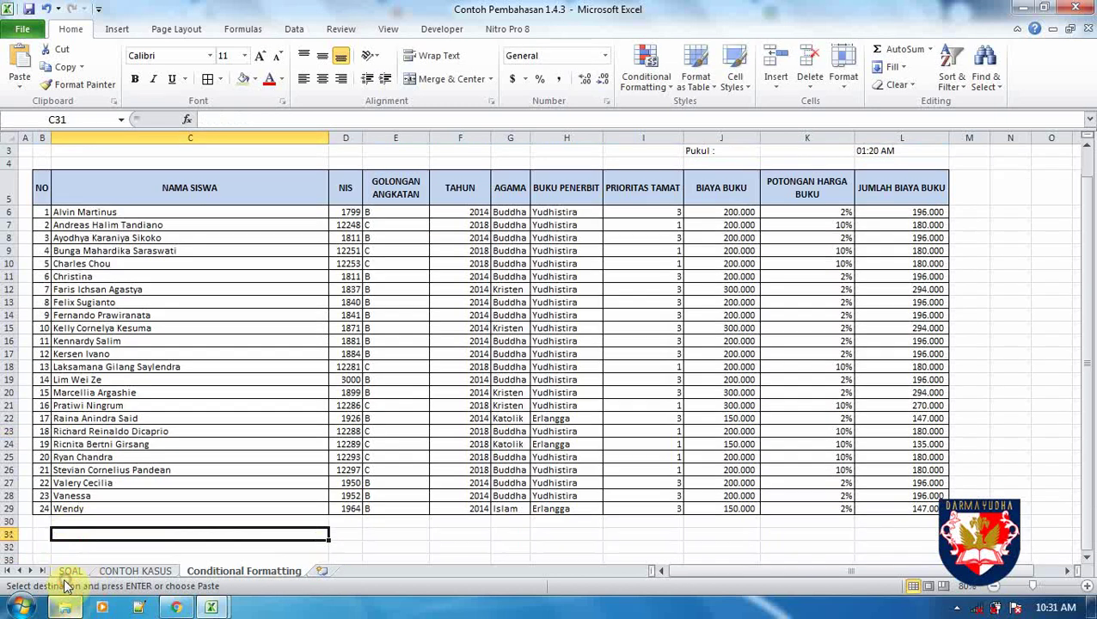
pyautogui.click(66, 571)
pyautogui.click(77, 182)
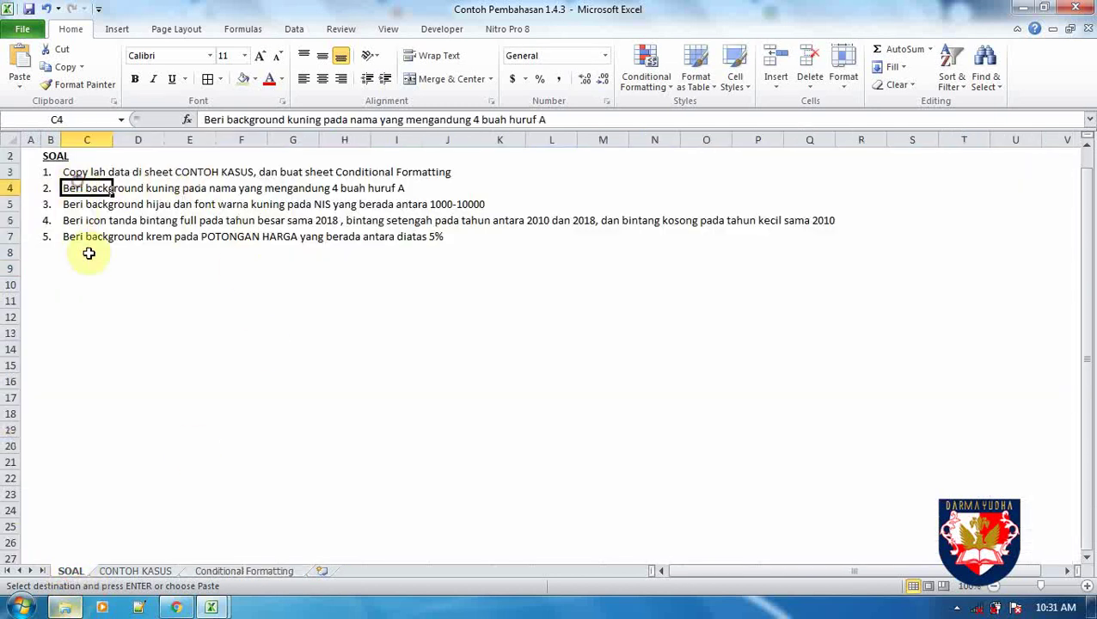
pyautogui.click(86, 252)
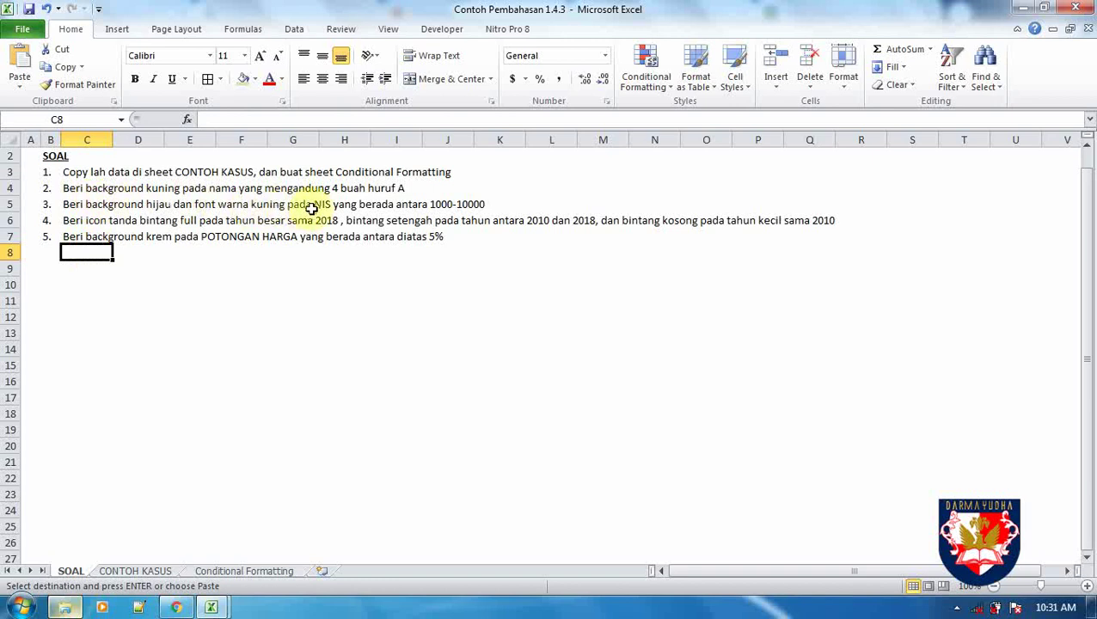
pyautogui.click(243, 571)
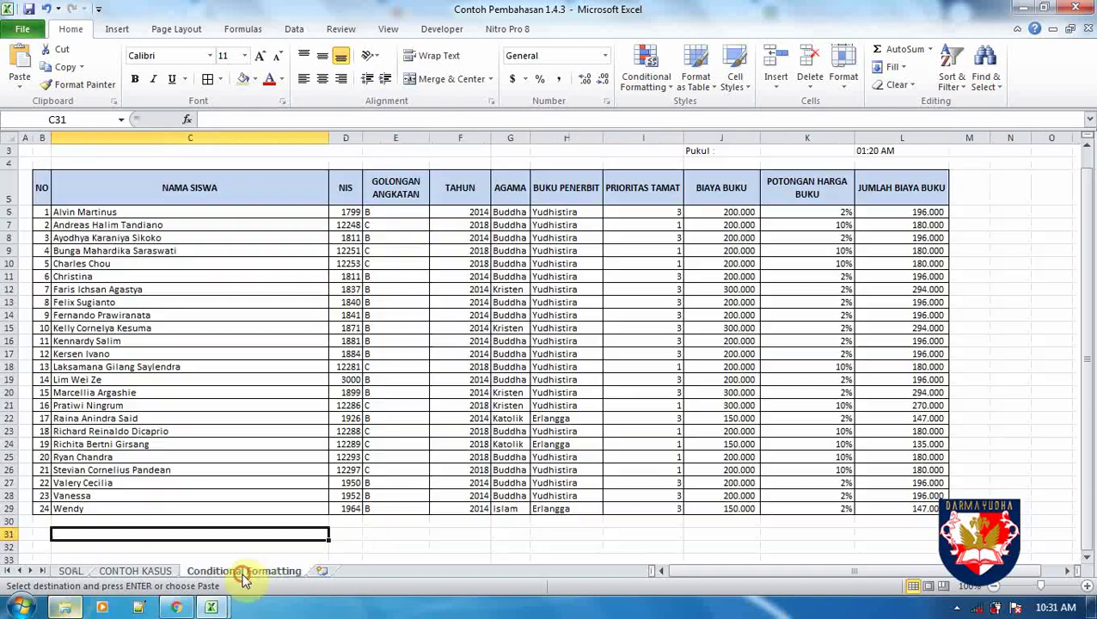
pyautogui.click(183, 378)
pyautogui.moveTo(180, 212); pyautogui.dragTo(102, 508)
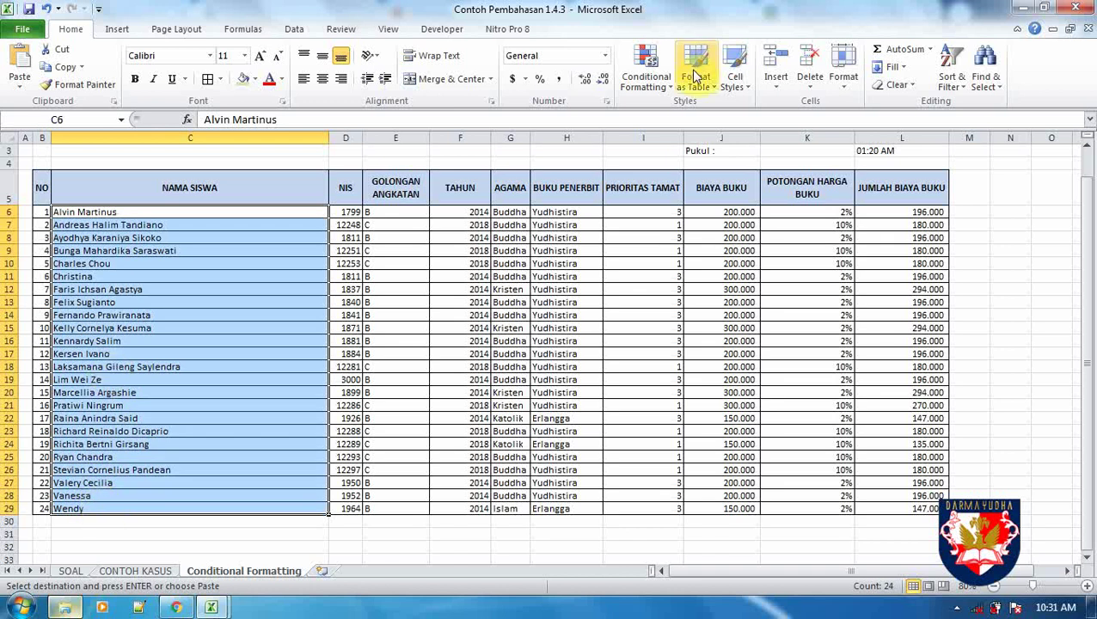
pyautogui.click(662, 80)
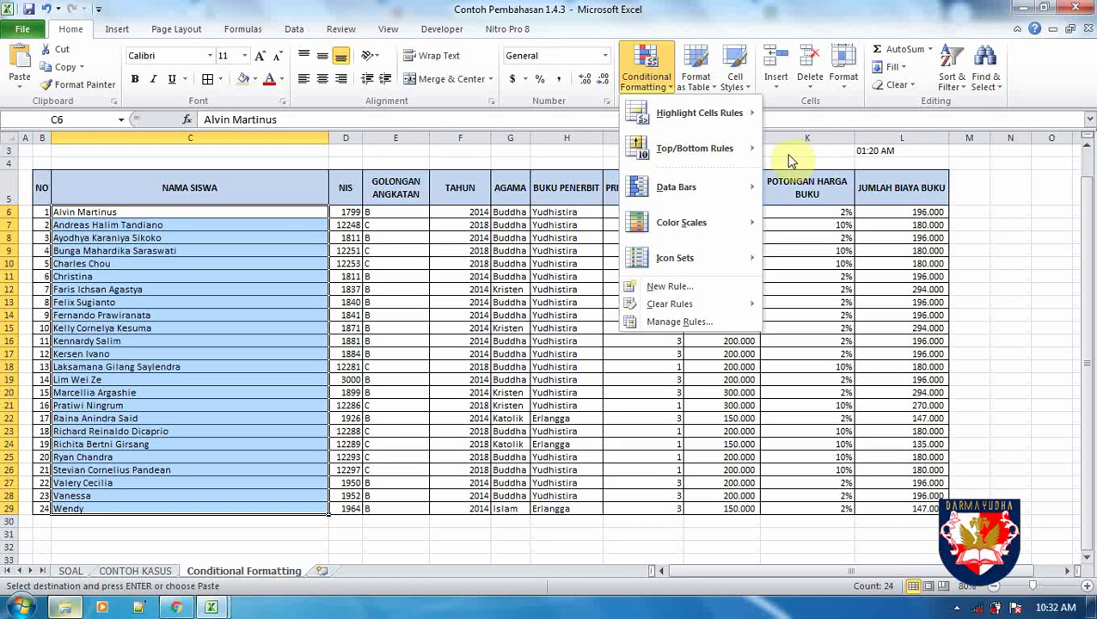
pyautogui.moveTo(707, 120)
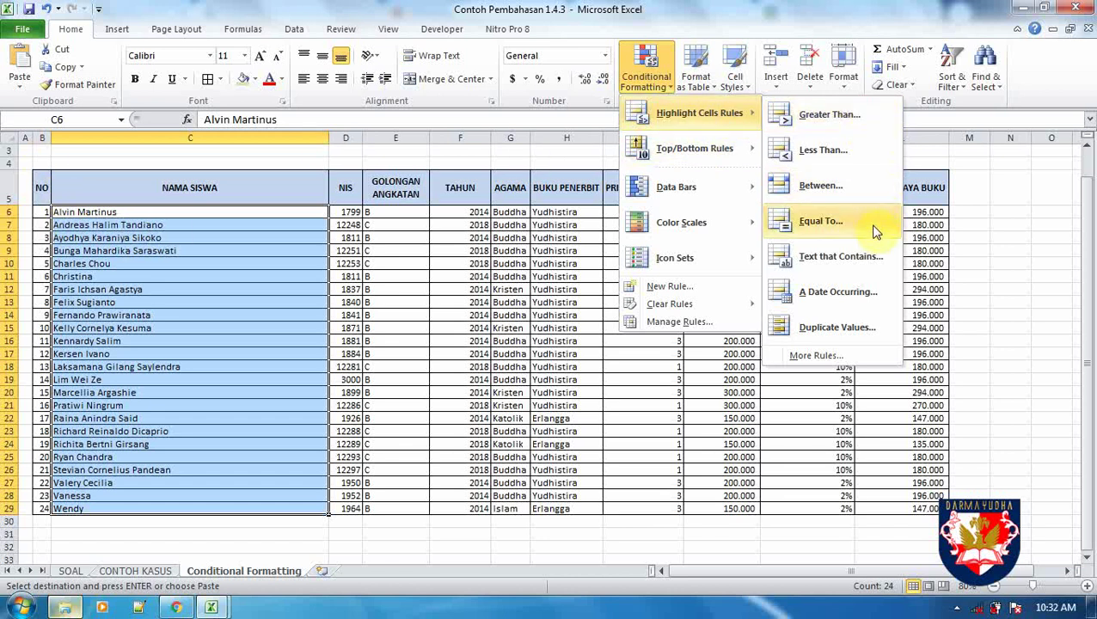
pyautogui.click(854, 277)
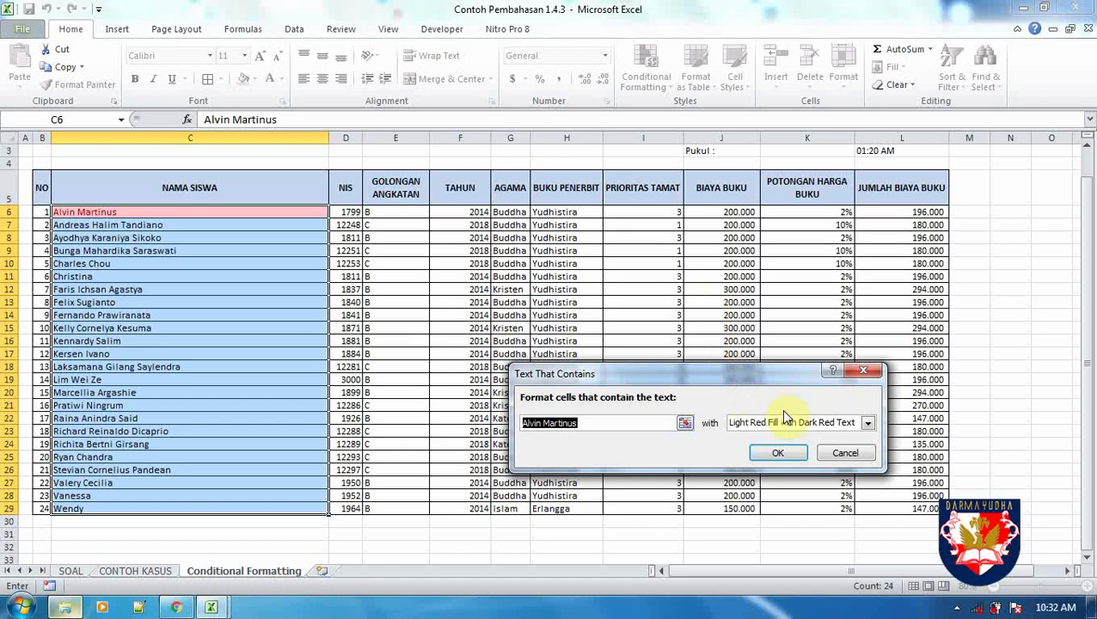
# Give the Text That Contains rule a custom format with a yellow background fill
pyautogui.click(867, 425)
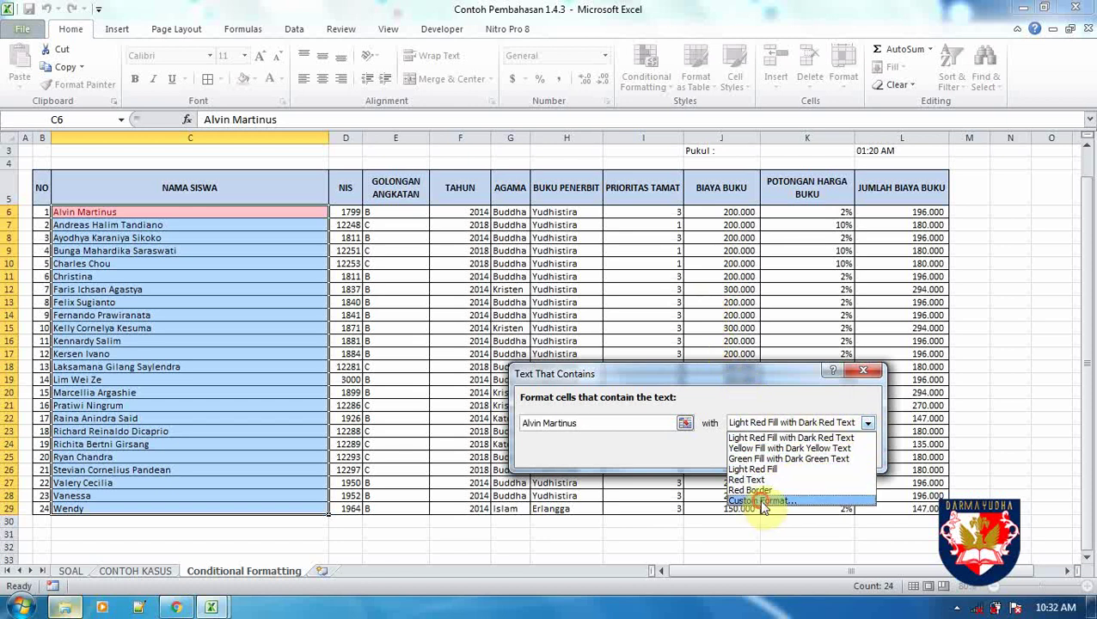
pyautogui.click(761, 501)
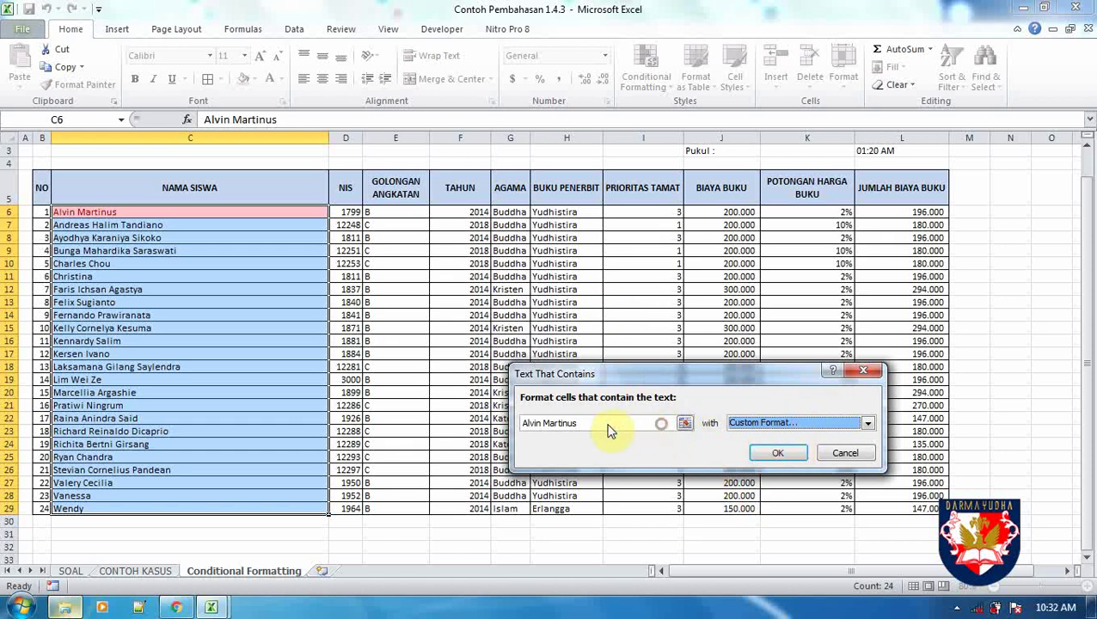
pyautogui.click(684, 423)
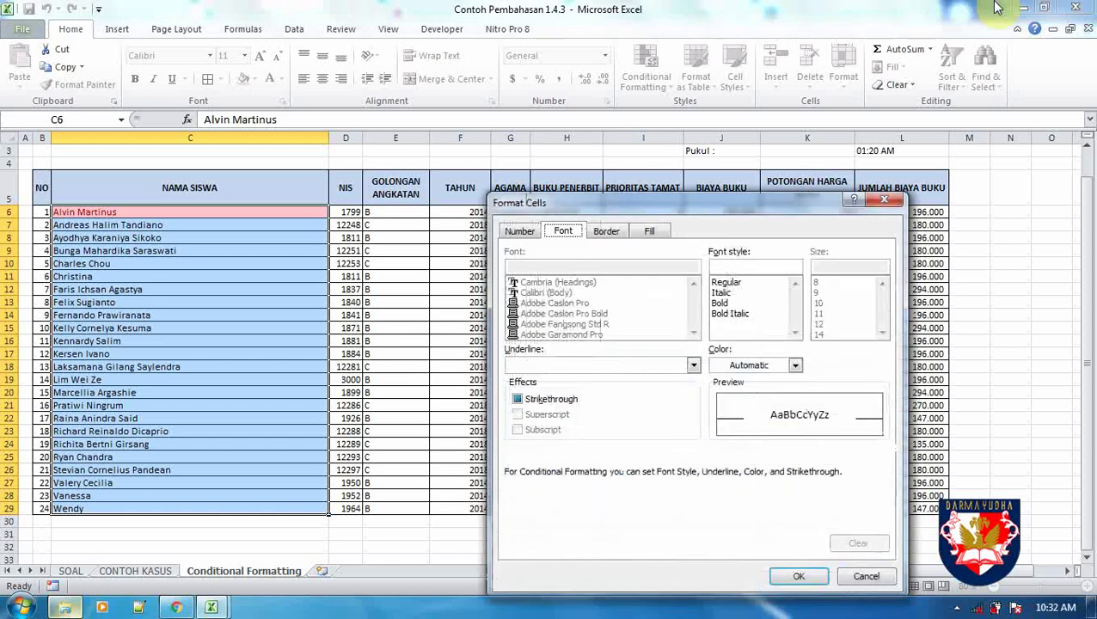
pyautogui.moveTo(706, 215); pyautogui.dragTo(594, 134)
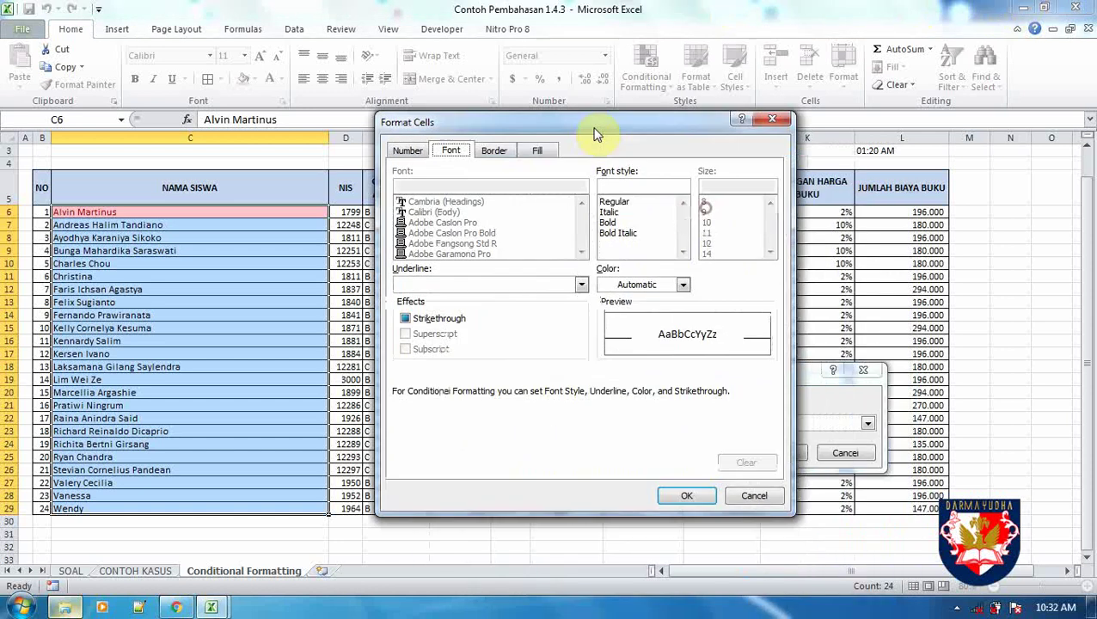
pyautogui.click(534, 150)
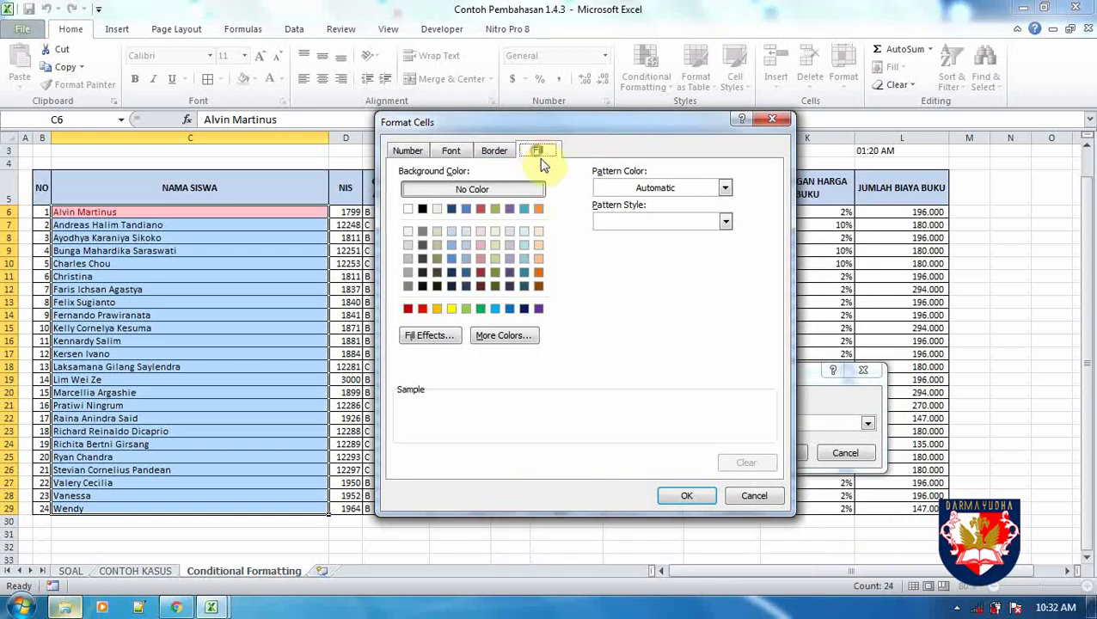
pyautogui.click(451, 307)
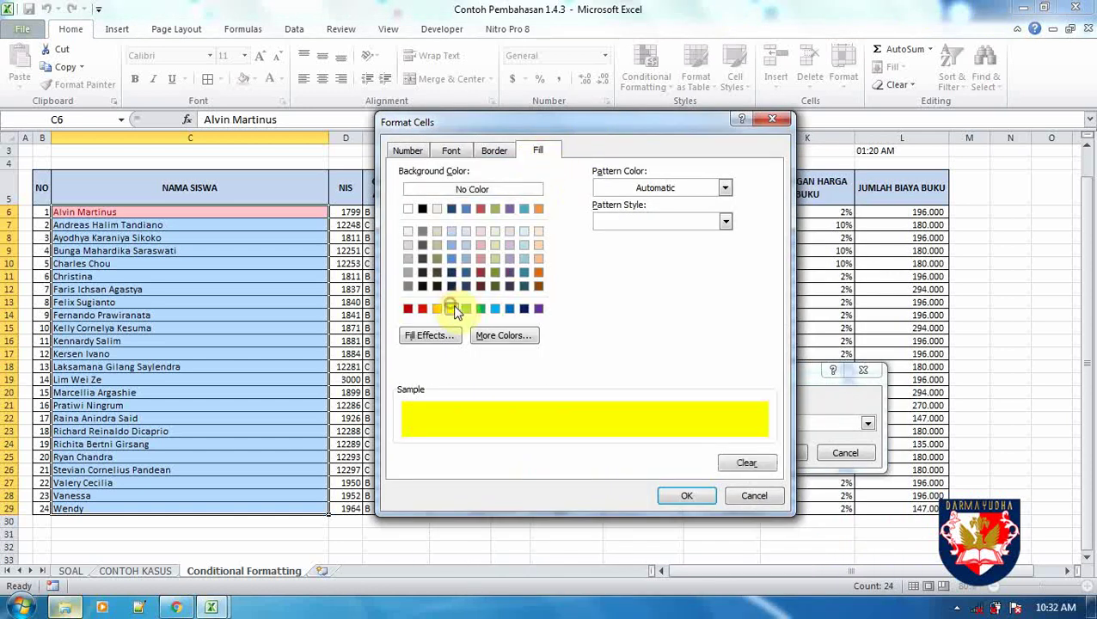
pyautogui.click(687, 495)
# Set the rule's text to *A*A*A*A* and apply it to the NAMA SISWA cells
pyautogui.moveTo(613, 422); pyautogui.dragTo(521, 422)
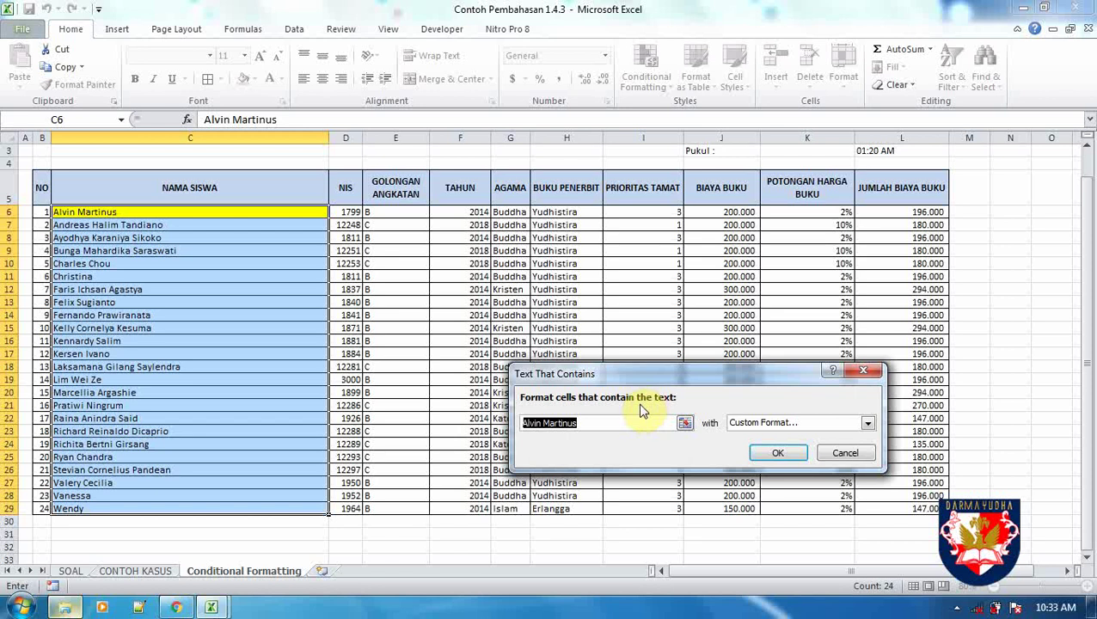
pyautogui.write('*A')
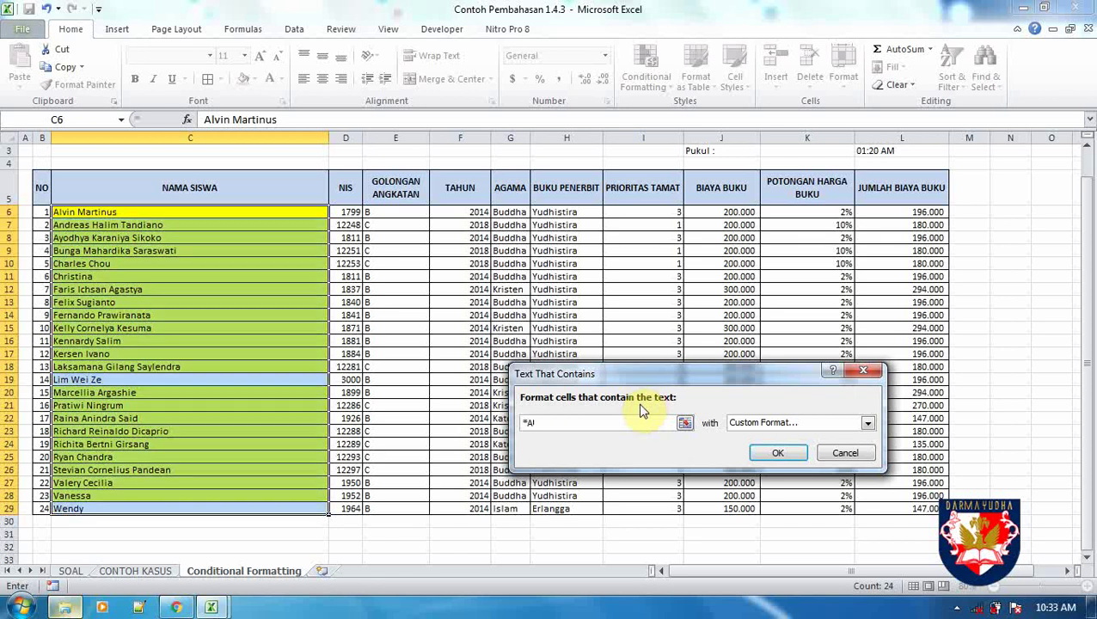
pyautogui.write('*A*')
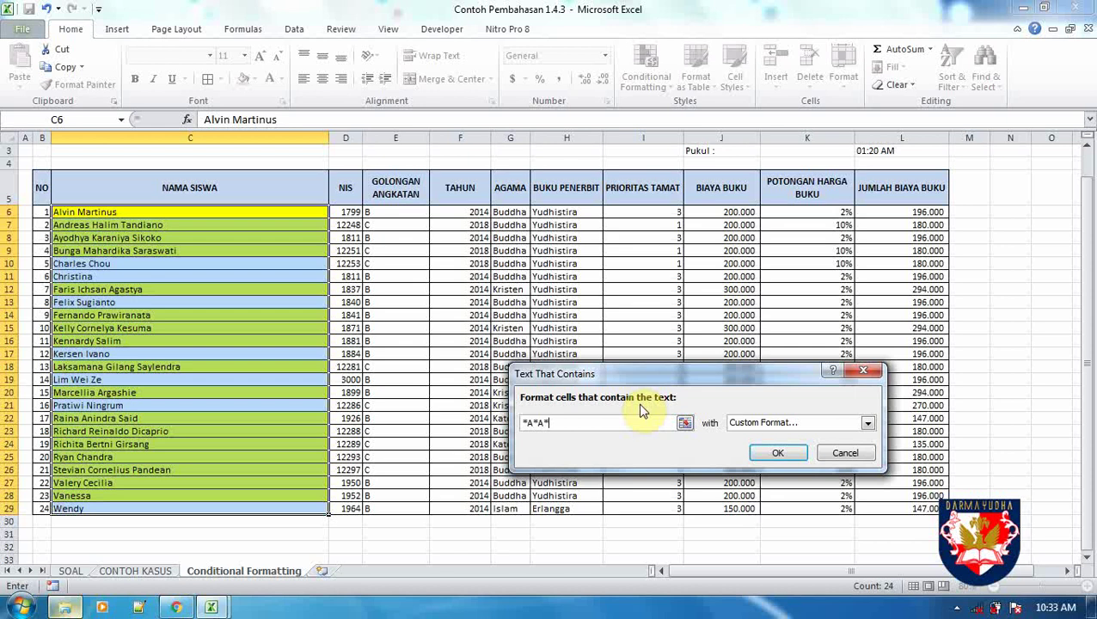
pyautogui.write('A*A*')
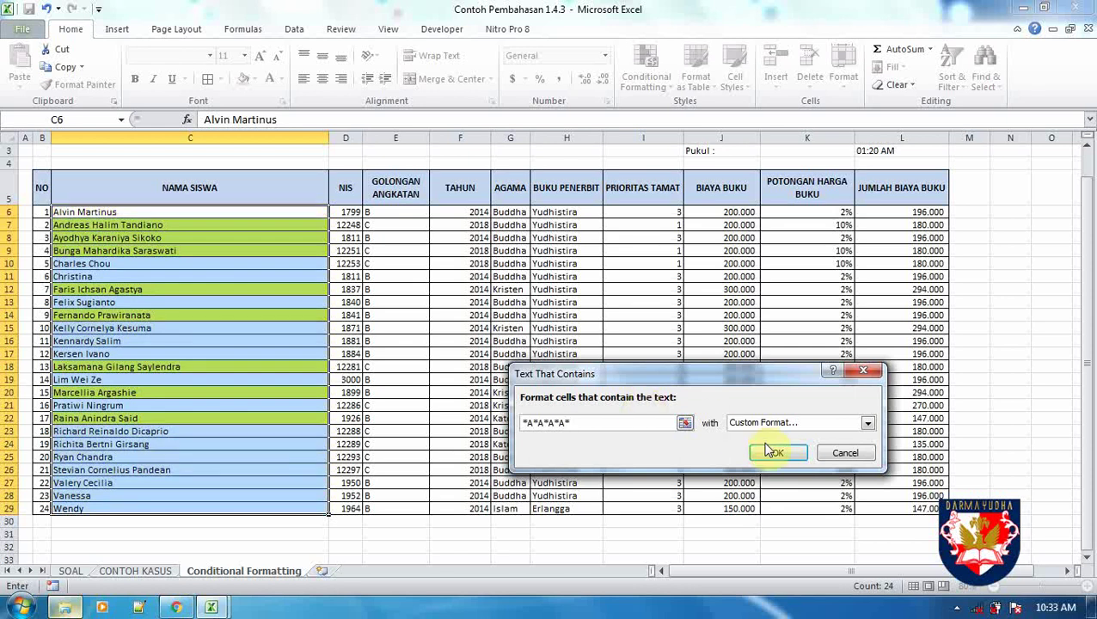
pyautogui.write('A')
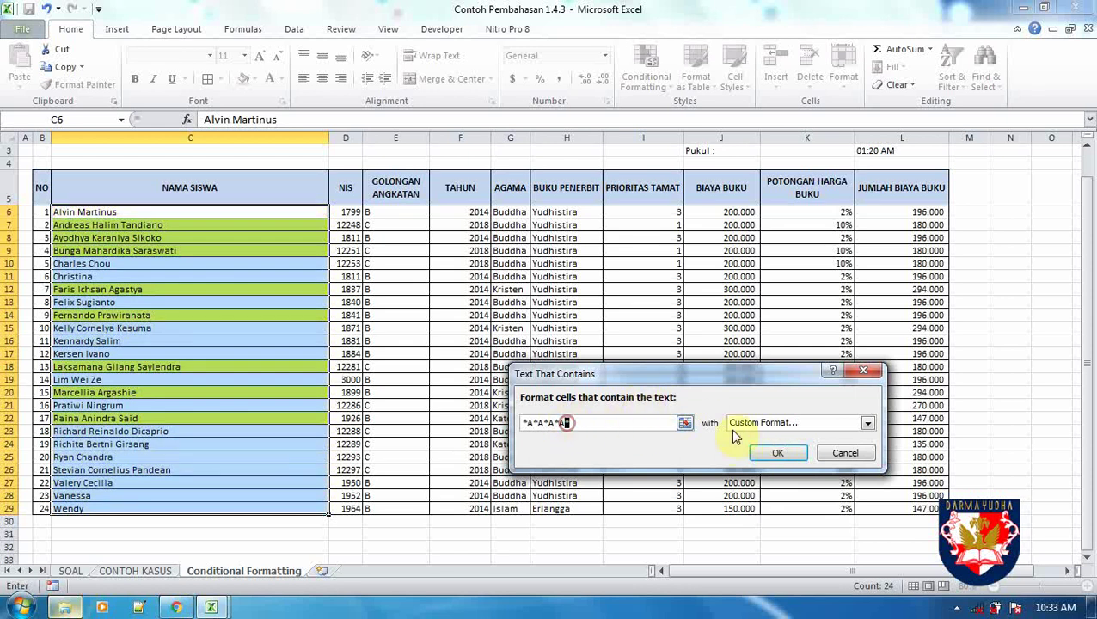
pyautogui.click(789, 459)
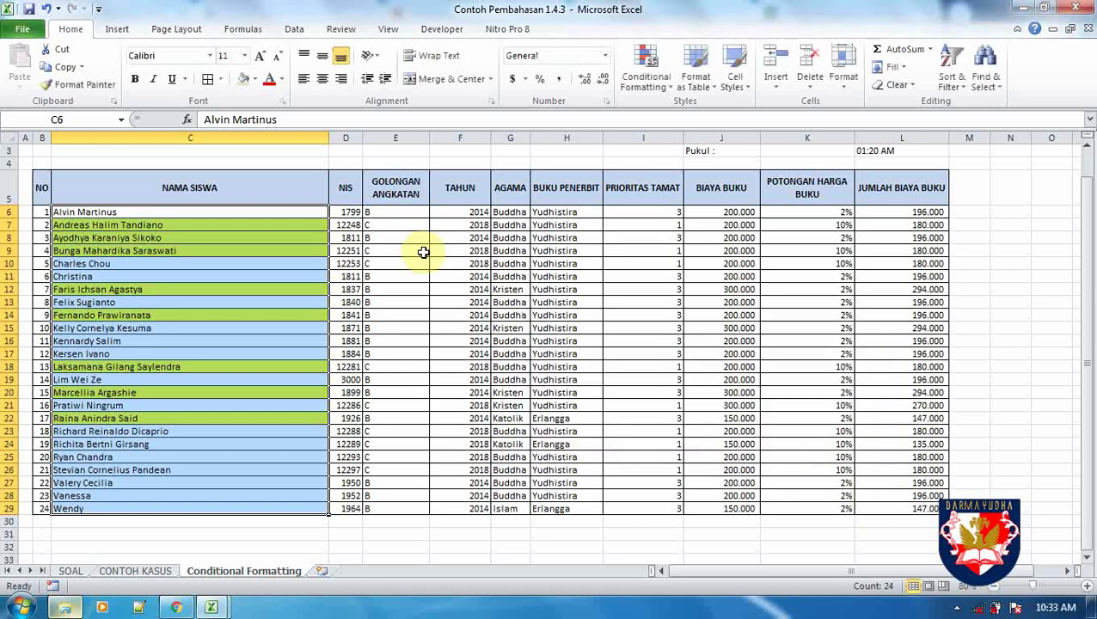
# Check the highlighted names in the NAMA SISWA column against the four-letter-A condition
pyautogui.click(419, 249)
pyautogui.click(276, 225)
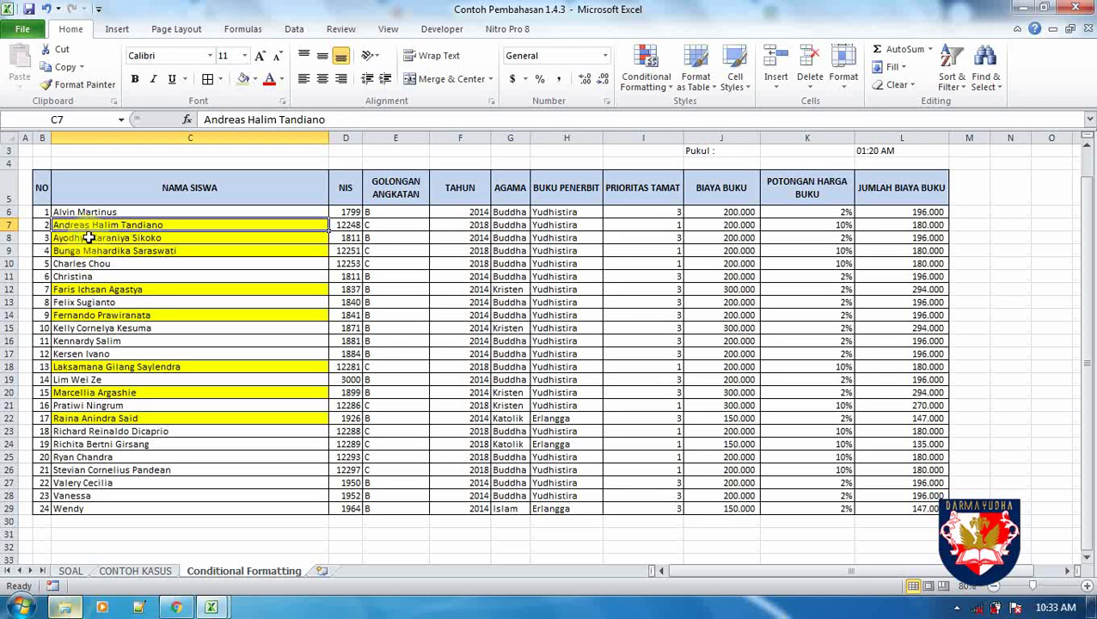
pyautogui.moveTo(89, 238); pyautogui.dragTo(90, 251)
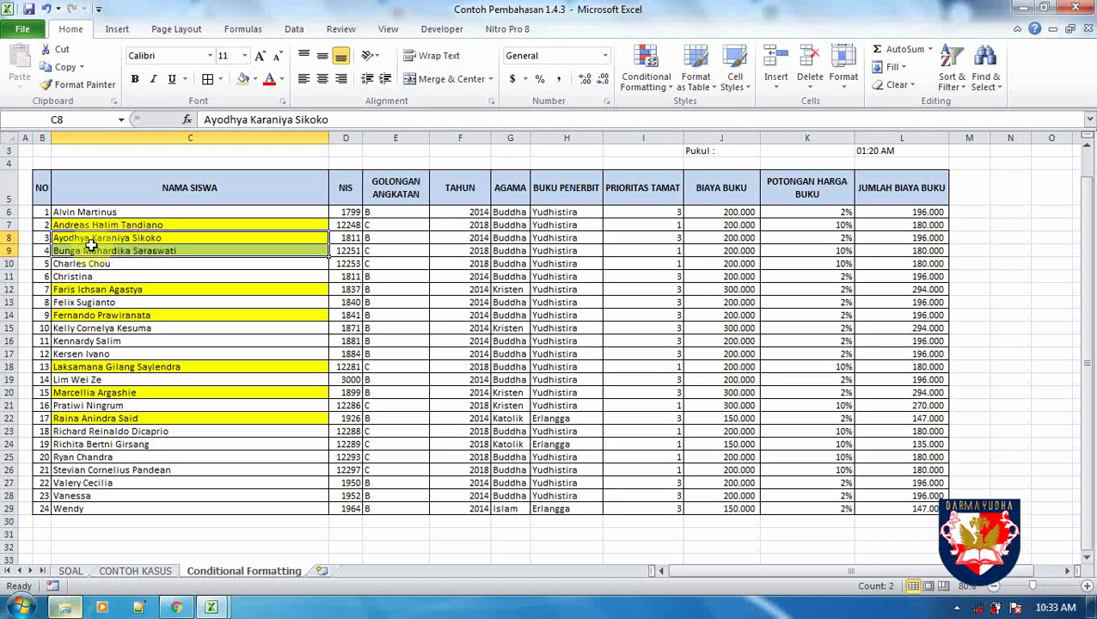
pyautogui.click(110, 289)
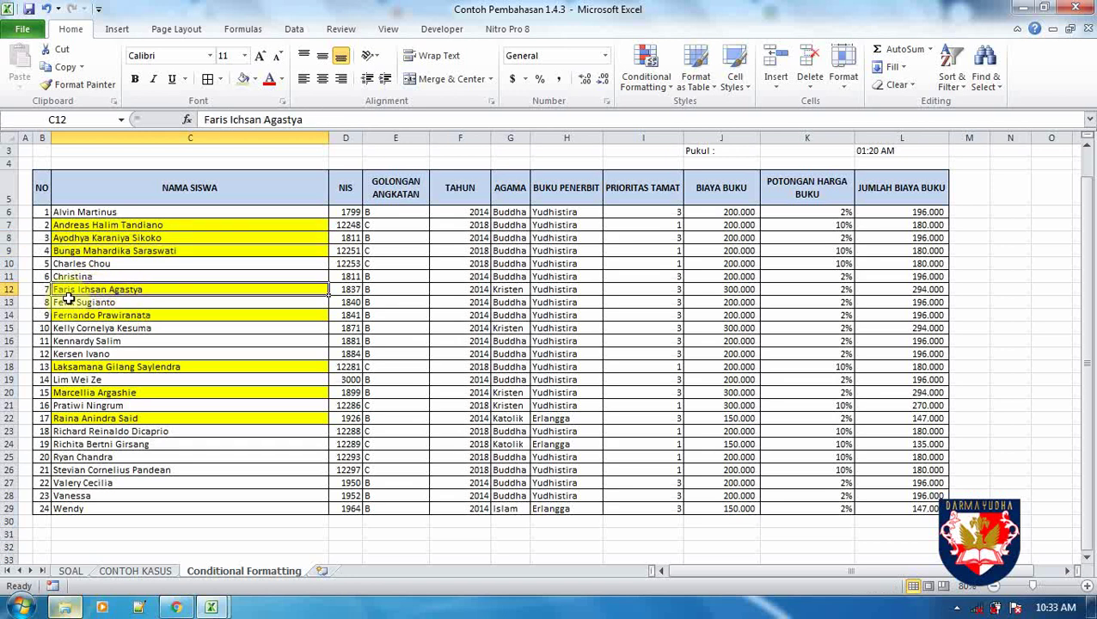
pyautogui.click(146, 316)
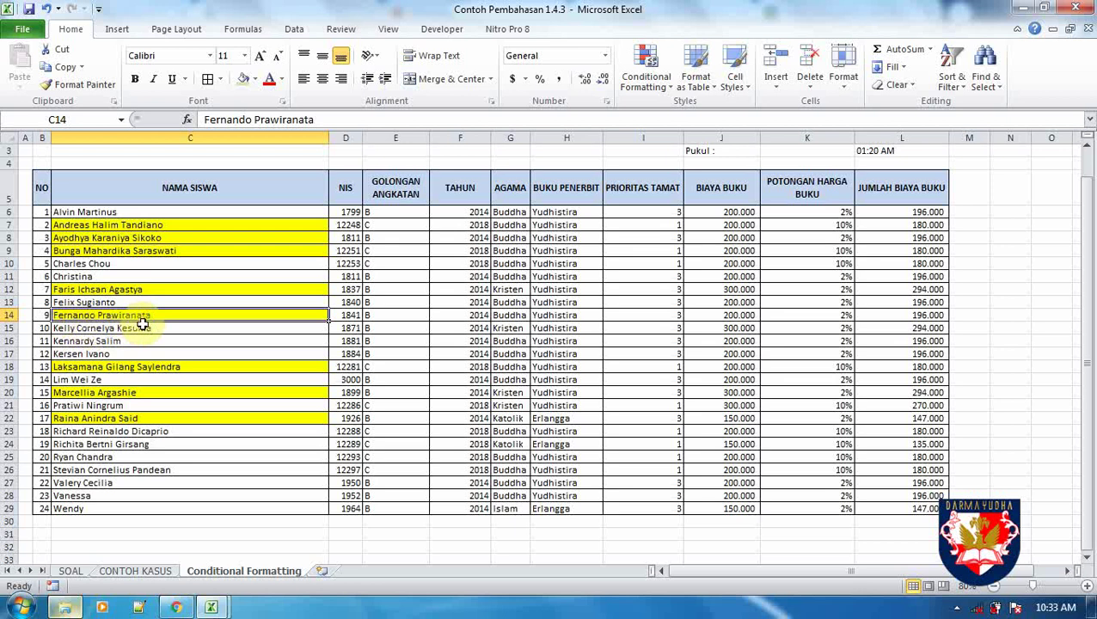
pyautogui.click(196, 367)
# Test the highlighting rule by adding an extra letter a to the name in C14, and restore the original spelling
pyautogui.click(165, 315)
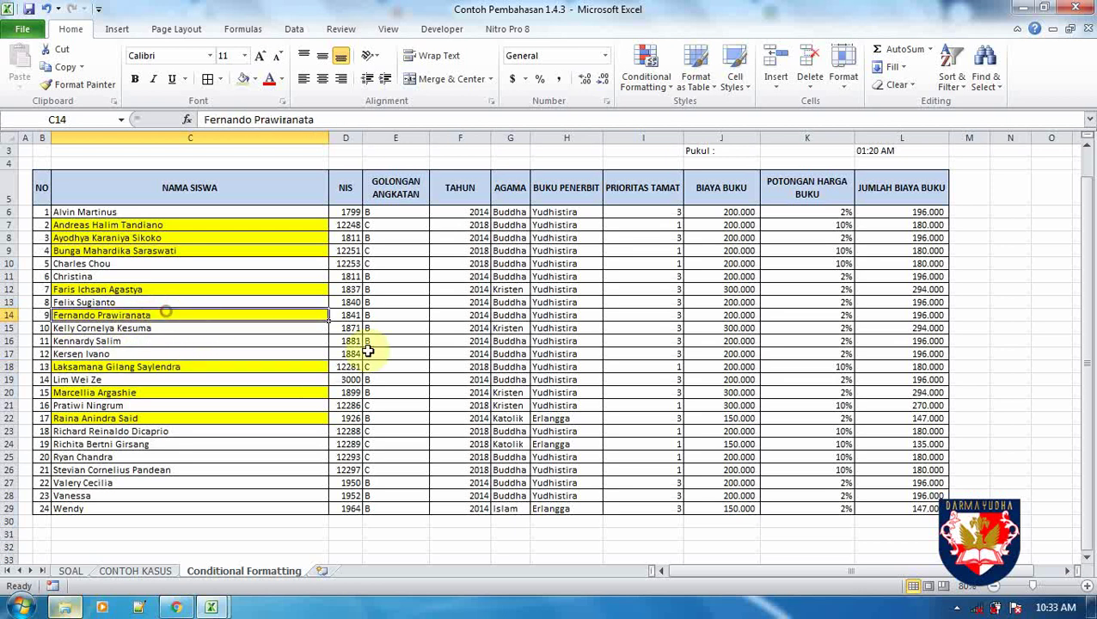
pyautogui.press('F2')
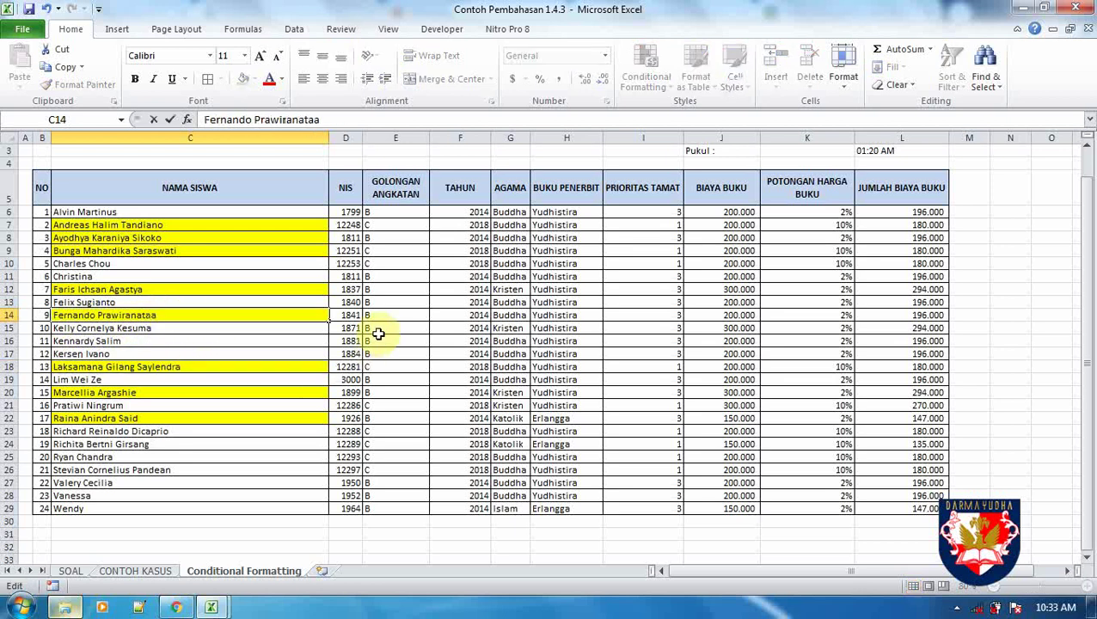
pyautogui.press('Escape')
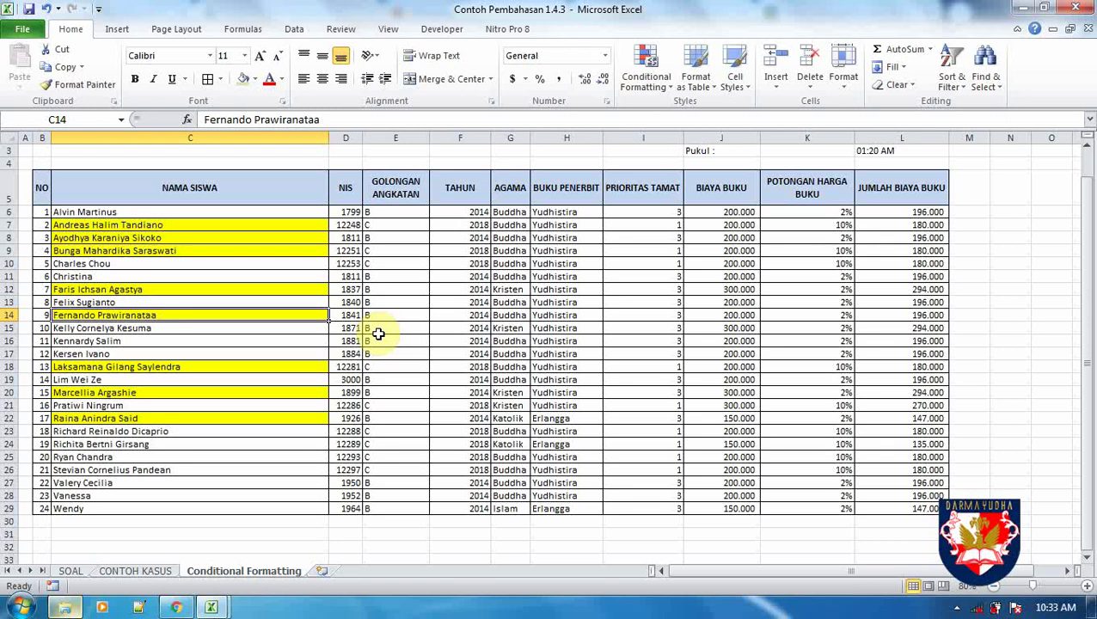
pyautogui.press('F2')
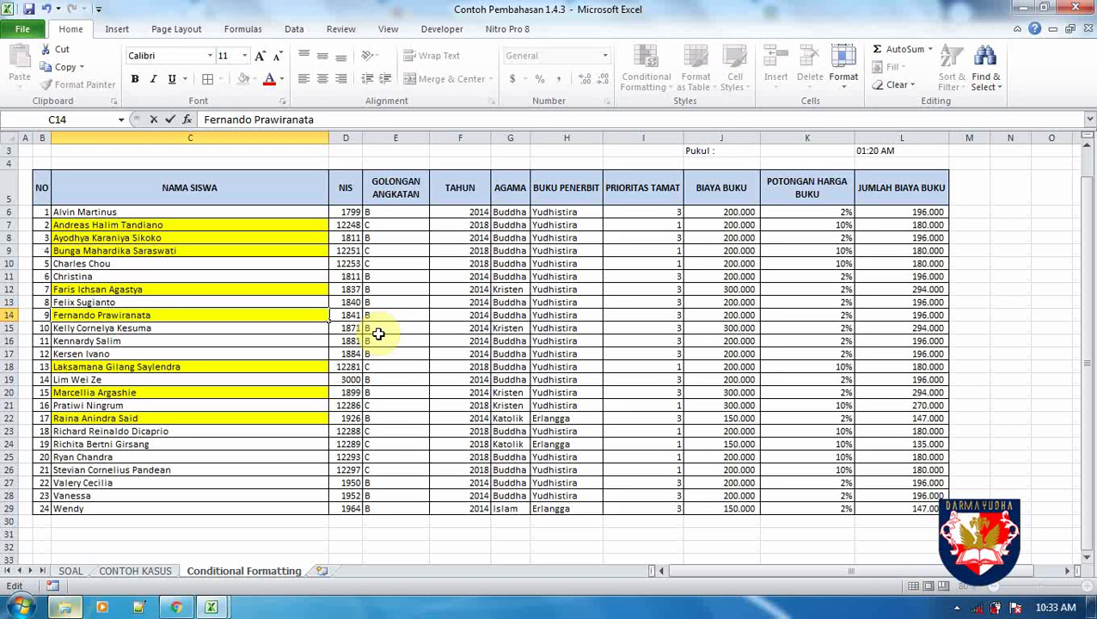
pyautogui.press('Return')
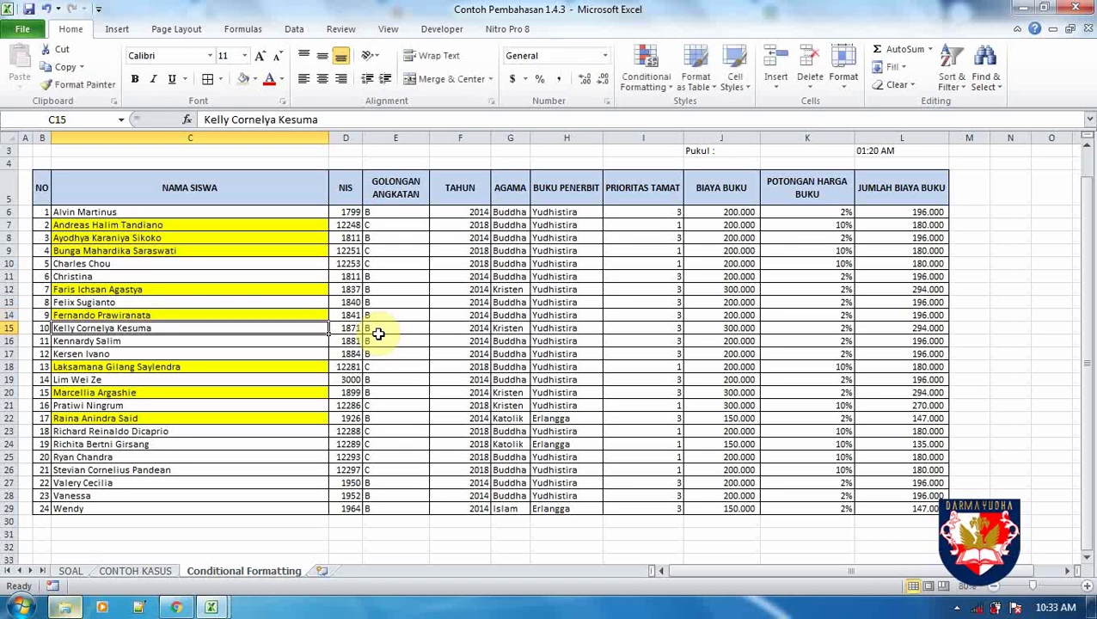
# Test the highlighting rule by removing the last two letters a from the name in C14, one at a time
pyautogui.click(250, 312)
pyautogui.press('F2')
pyautogui.press('BackSpace')
pyautogui.press('Return')
pyautogui.click(243, 316)
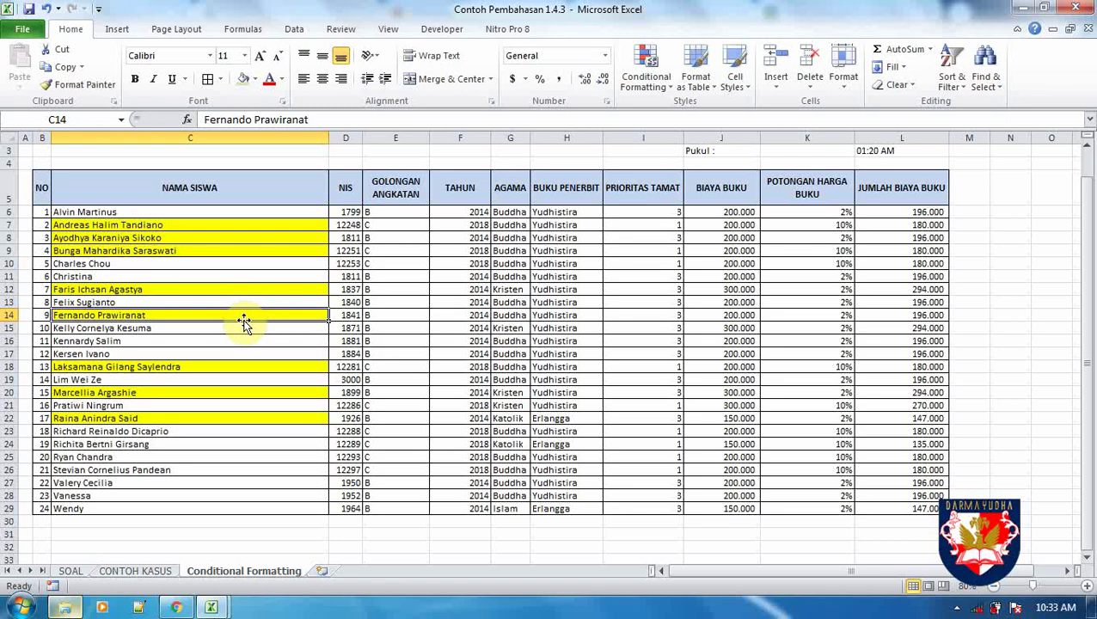
pyautogui.press('F2')
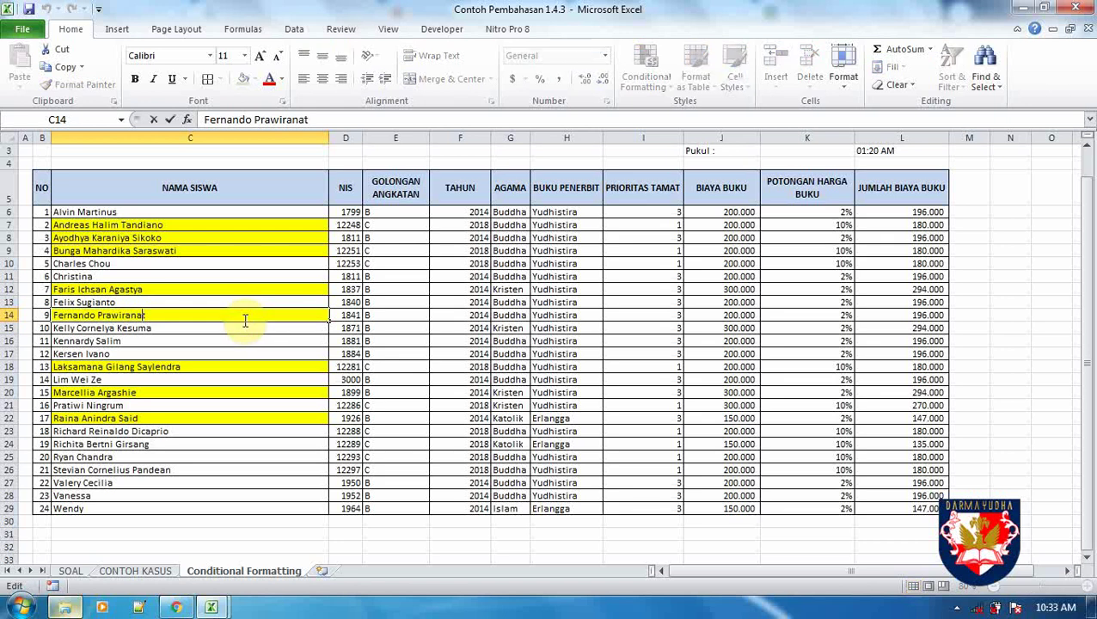
pyautogui.press('Left')
pyautogui.press('BackSpace')
pyautogui.press('Return')
pyautogui.click(243, 316)
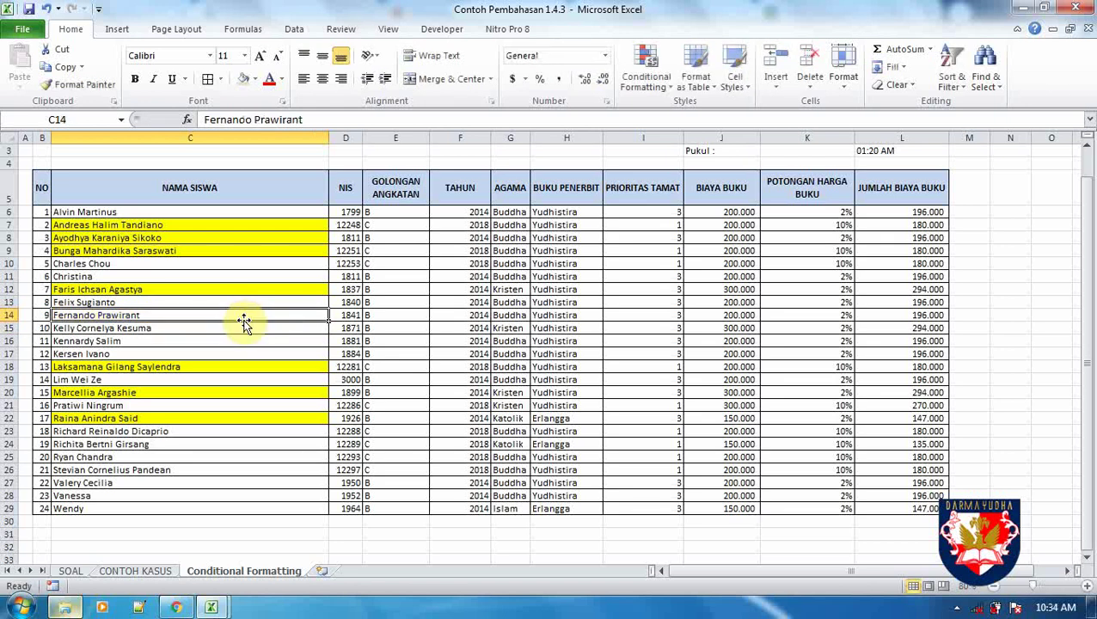
# Undo the letter removals in C14 to restore the student's original name
pyautogui.hotkey('ctrl', 'z')
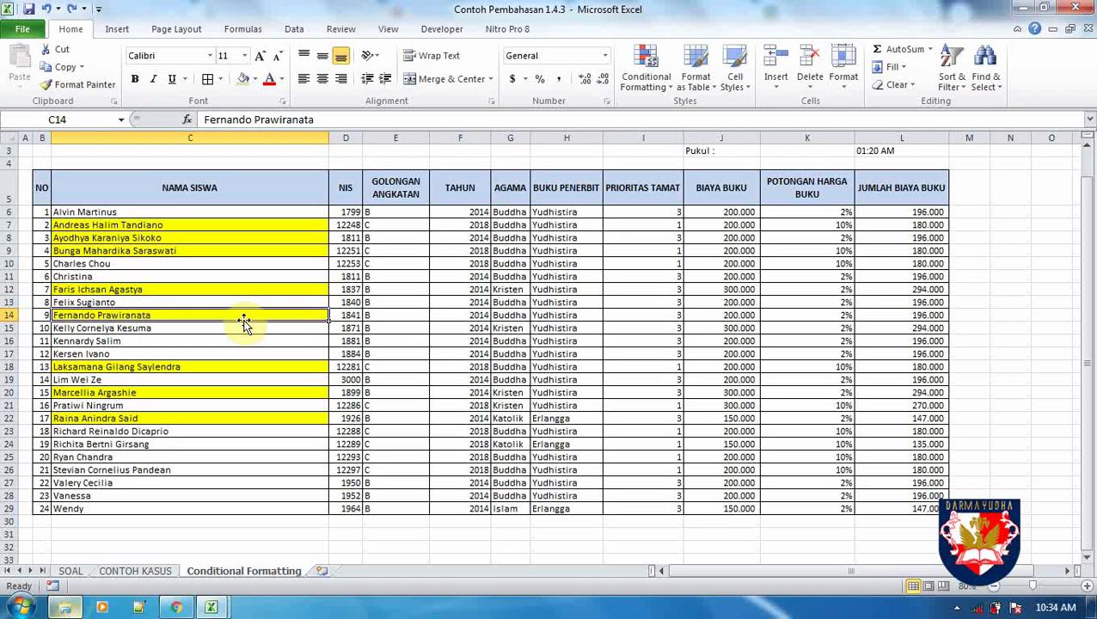
pyautogui.press('Return')
pyautogui.click(575, 429)
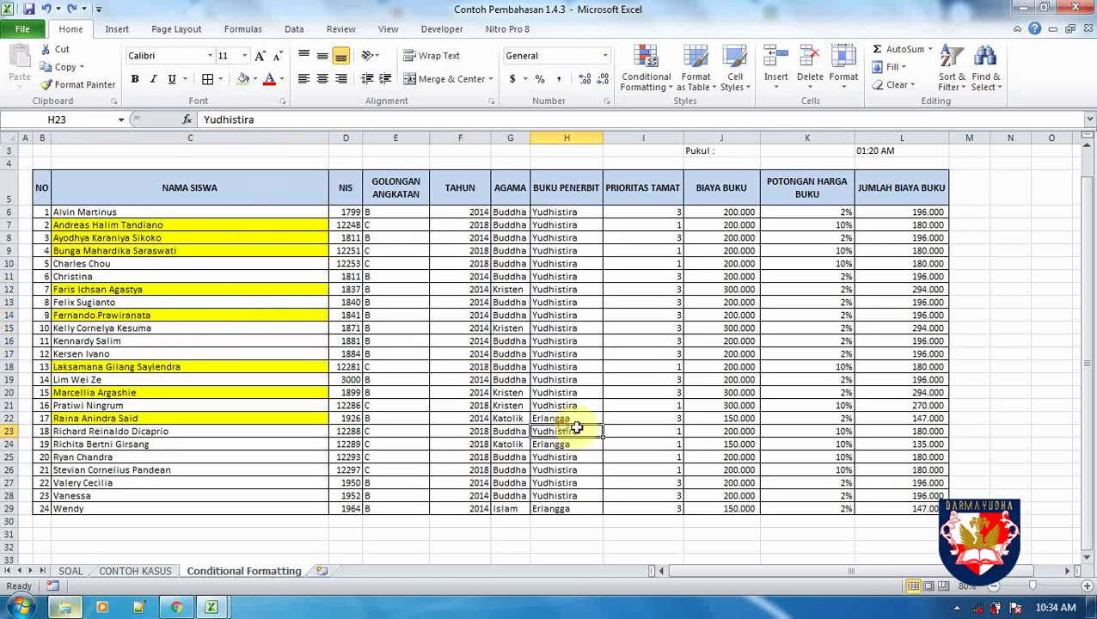
# Review tasks 2 and 3 on the SOAL sheet against the Conditional Formatting sheet
pyautogui.click(70, 571)
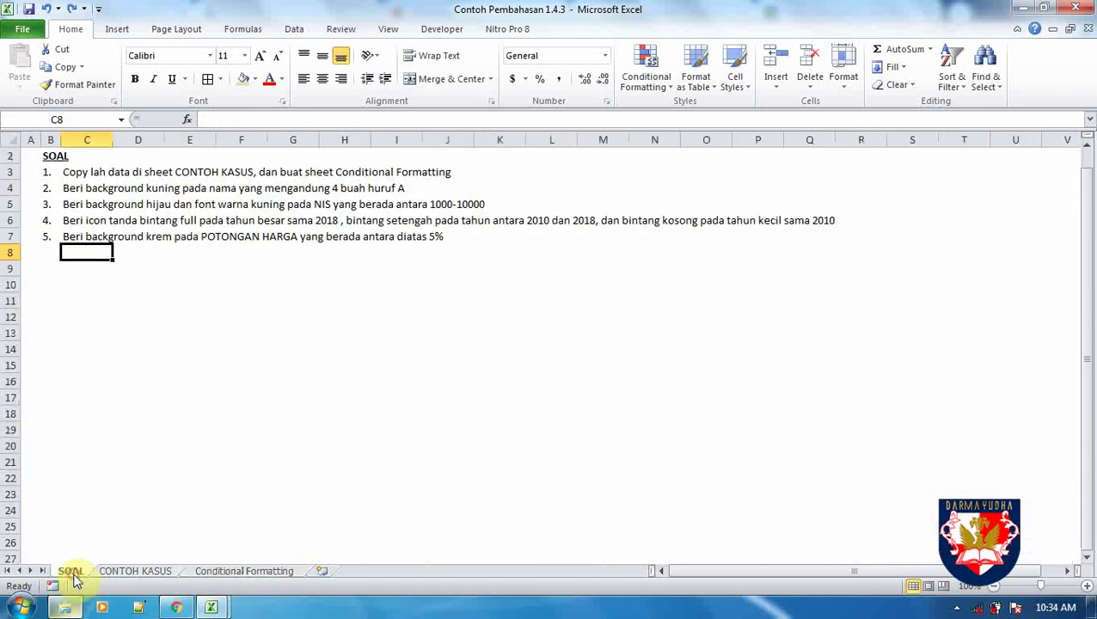
pyautogui.click(162, 187)
pyautogui.click(74, 184)
pyautogui.click(174, 282)
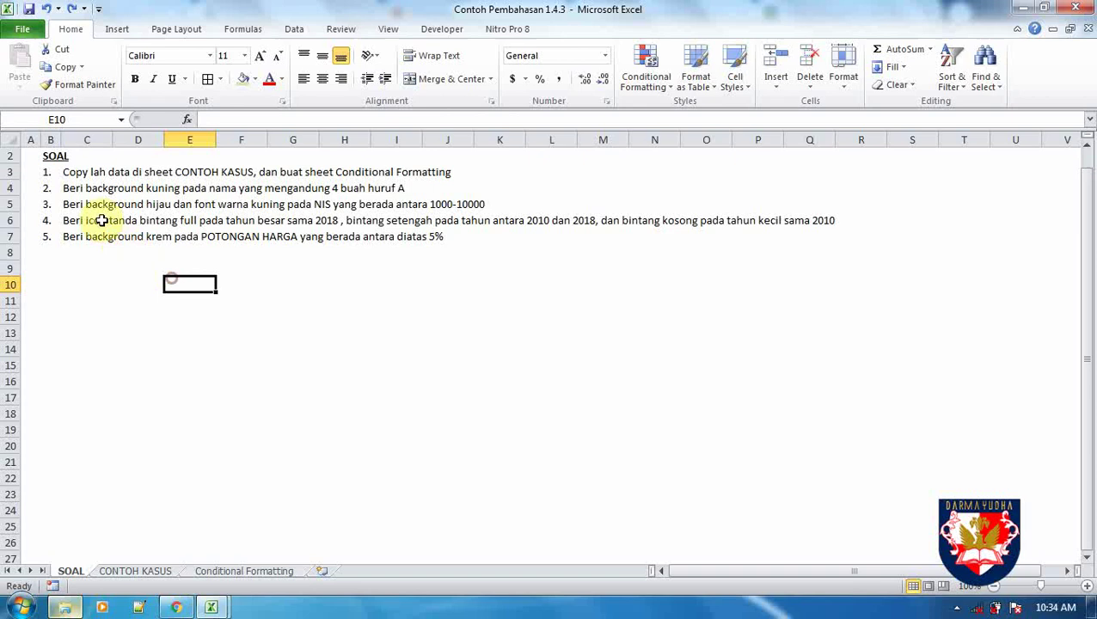
pyautogui.click(73, 188)
pyautogui.click(69, 203)
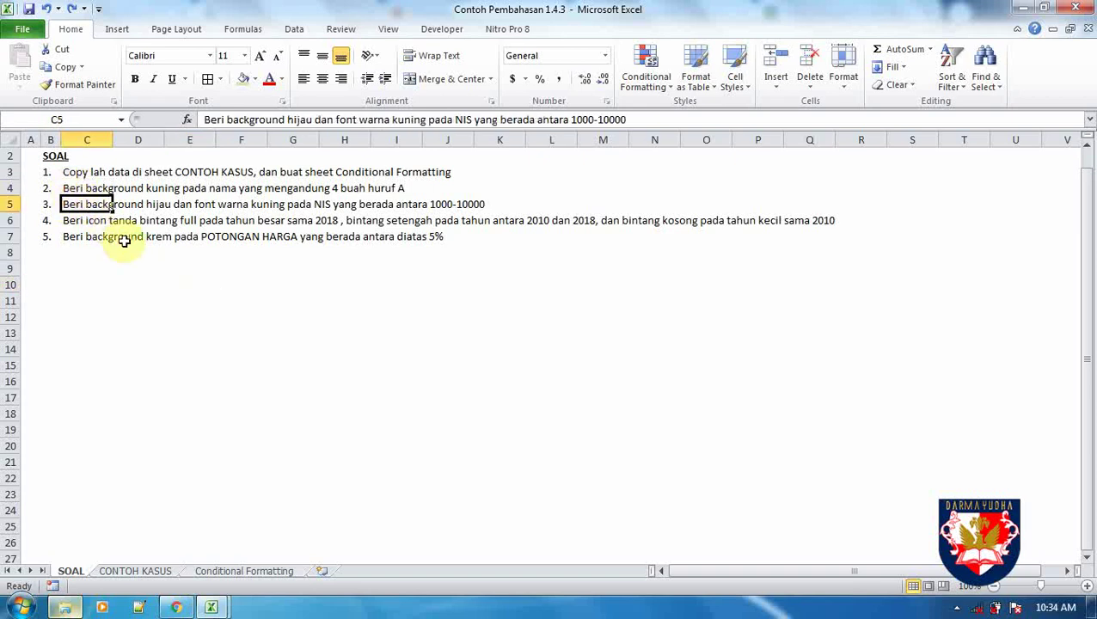
pyautogui.click(146, 282)
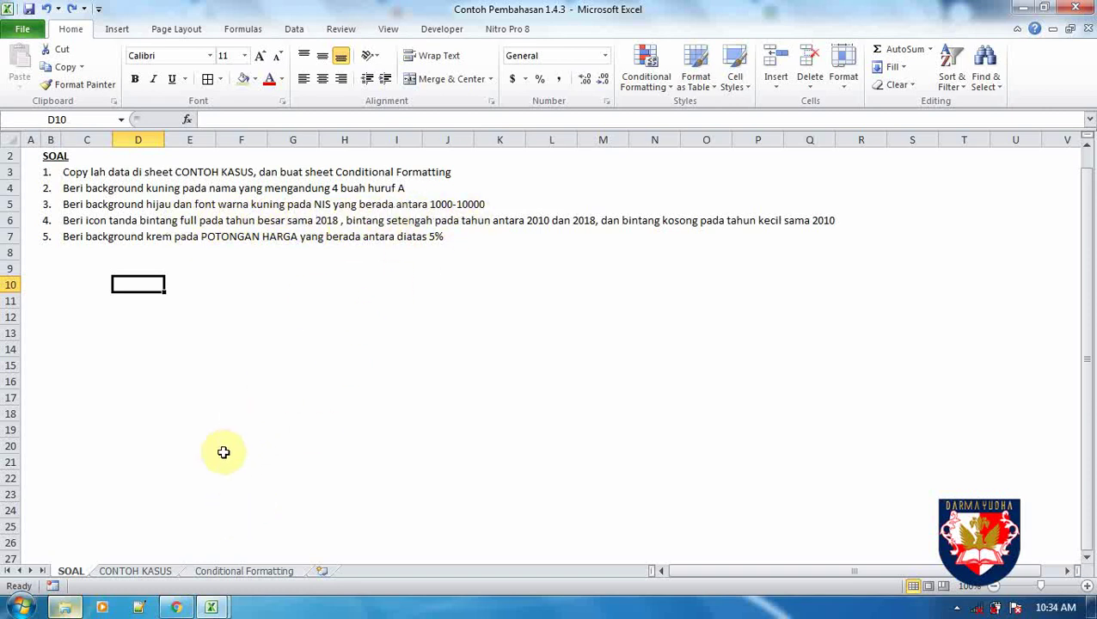
pyautogui.click(228, 574)
pyautogui.click(74, 571)
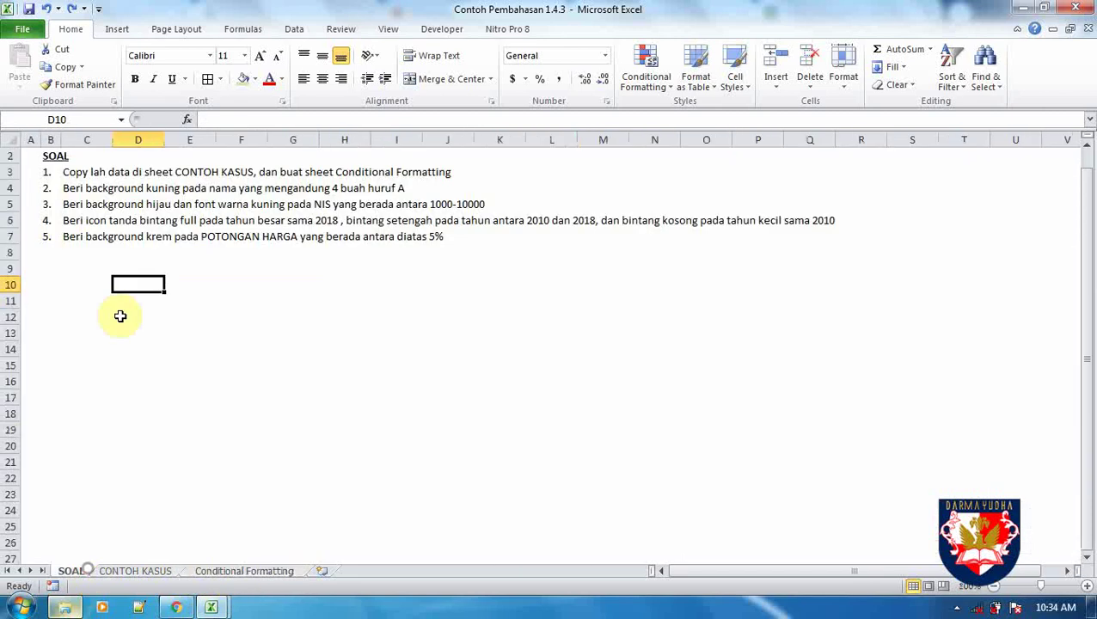
# Insert the word "sama" before "antara 1000-10000" in task 3 in cell C5 of the SOAL sheet
pyautogui.click(74, 208)
pyautogui.doubleClick(324, 204)
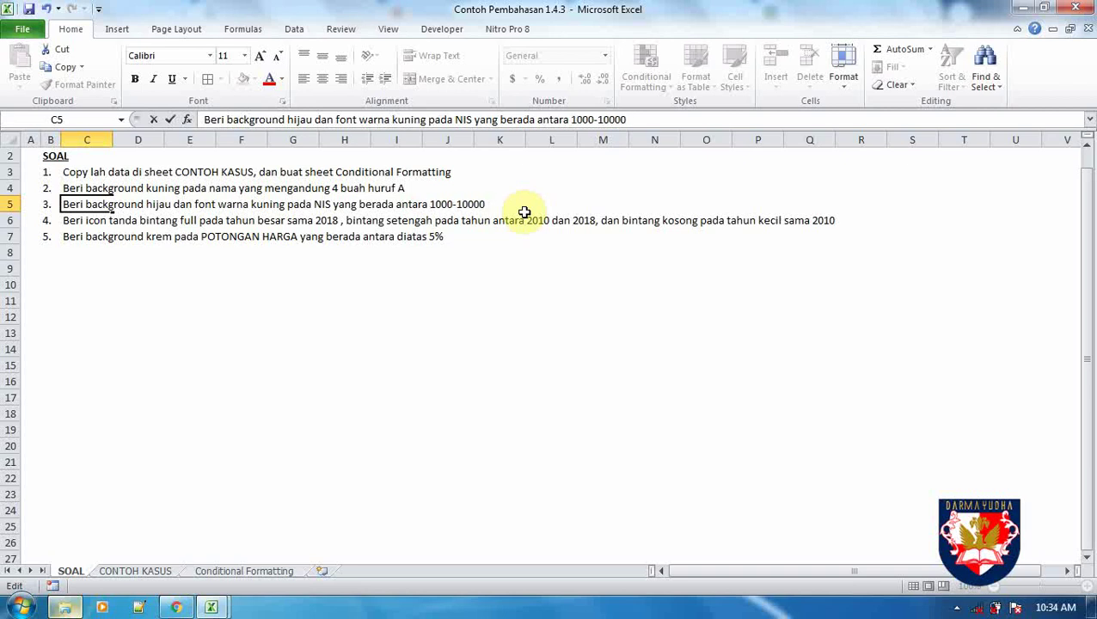
pyautogui.write('sama')
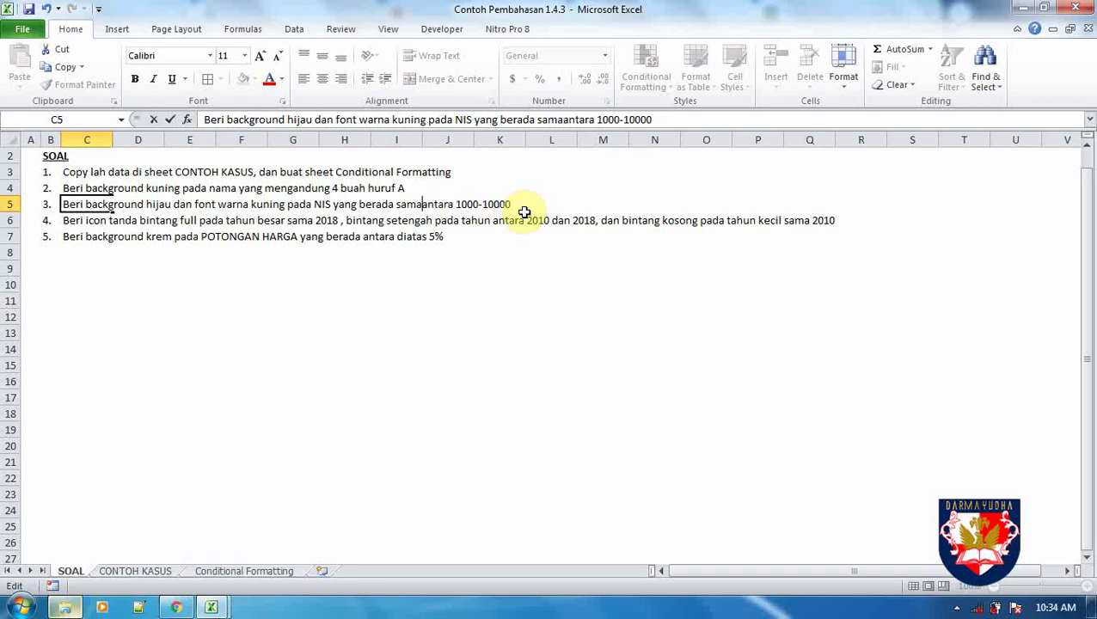
pyautogui.press('Return')
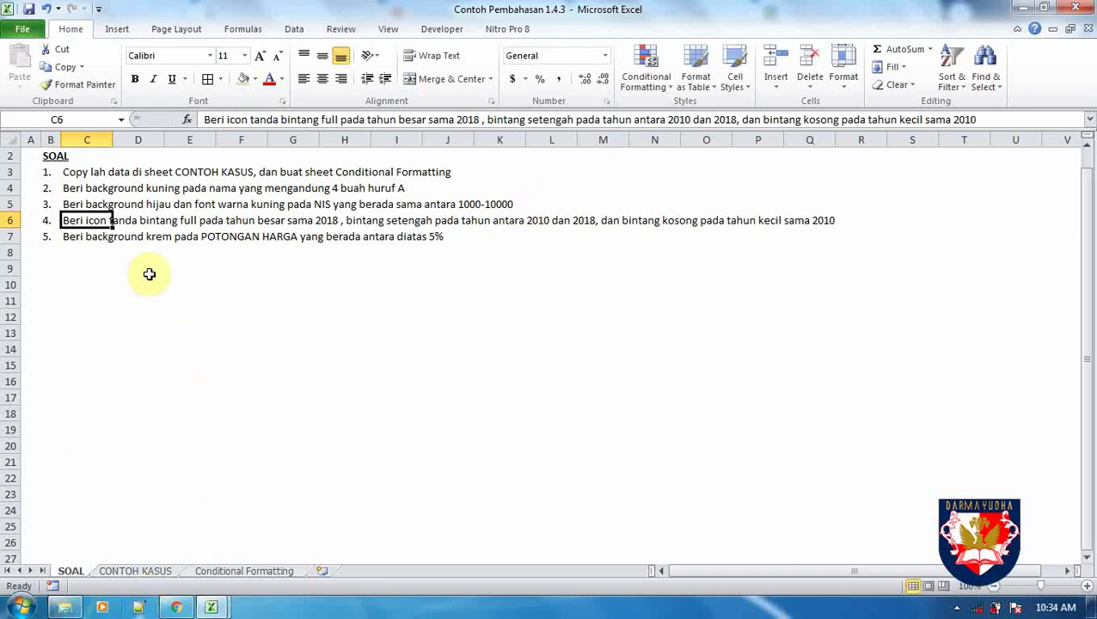
pyautogui.click(91, 204)
pyautogui.click(124, 284)
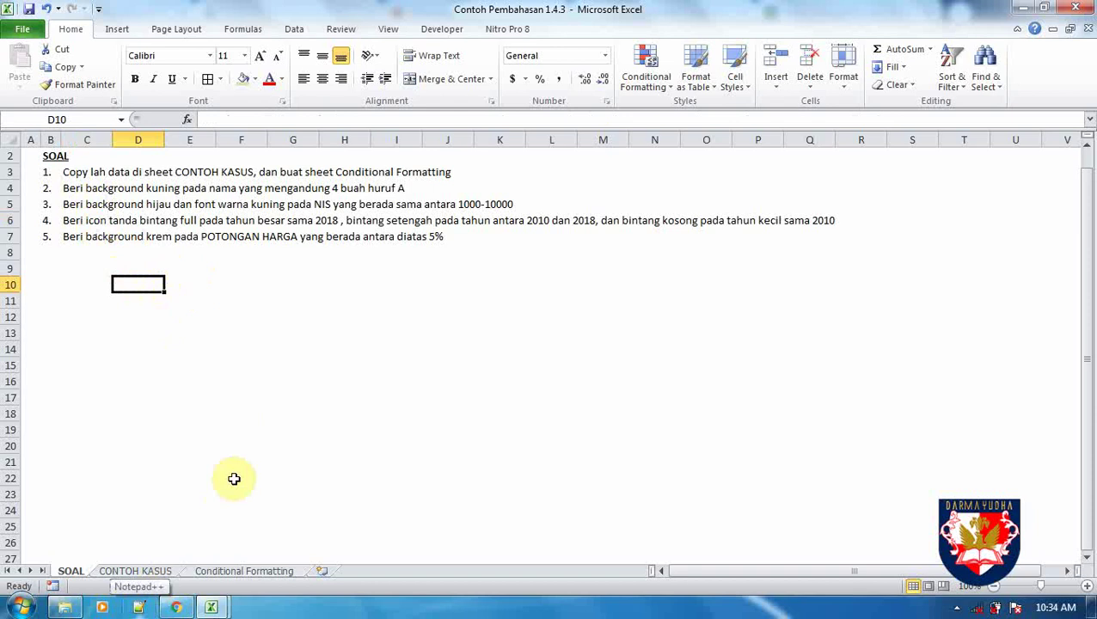
# Start a new "Format only cells that contain" rule for NIS cells D6:D29 on the Conditional Formatting sheet
pyautogui.click(255, 570)
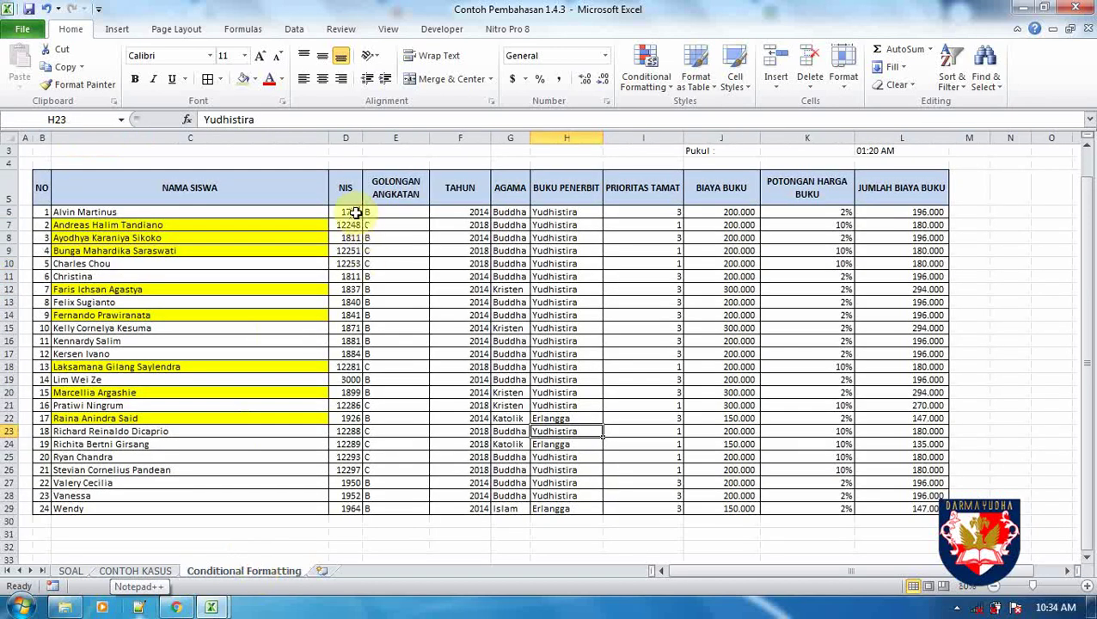
pyautogui.moveTo(352, 212); pyautogui.dragTo(351, 511)
pyautogui.click(644, 86)
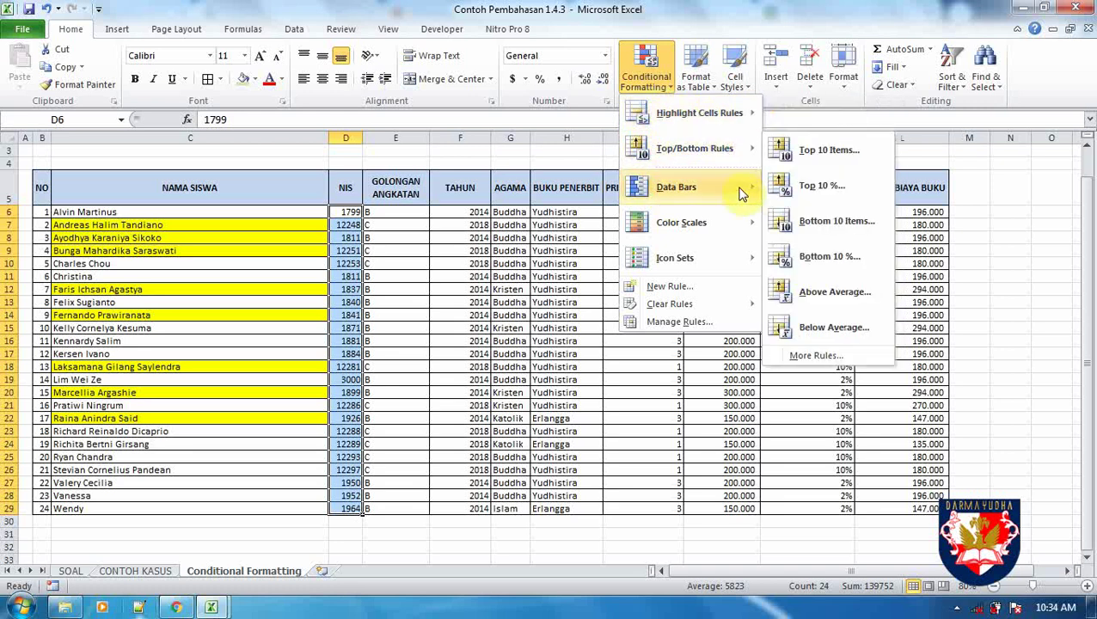
pyautogui.moveTo(744, 209)
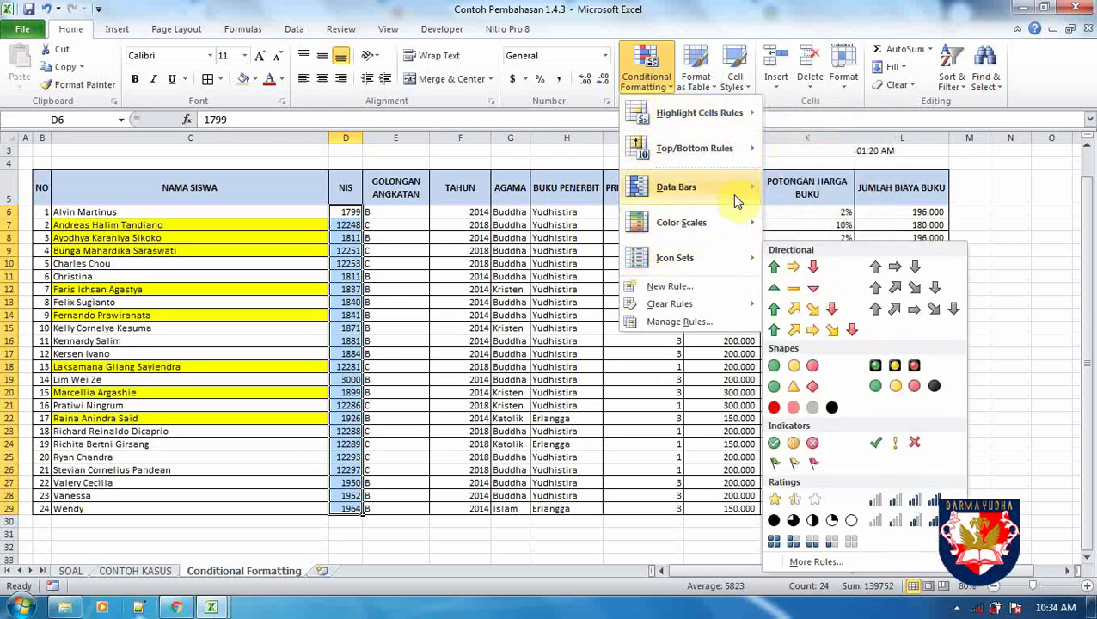
pyautogui.click(676, 331)
pyautogui.moveTo(520, 297); pyautogui.dragTo(526, 262)
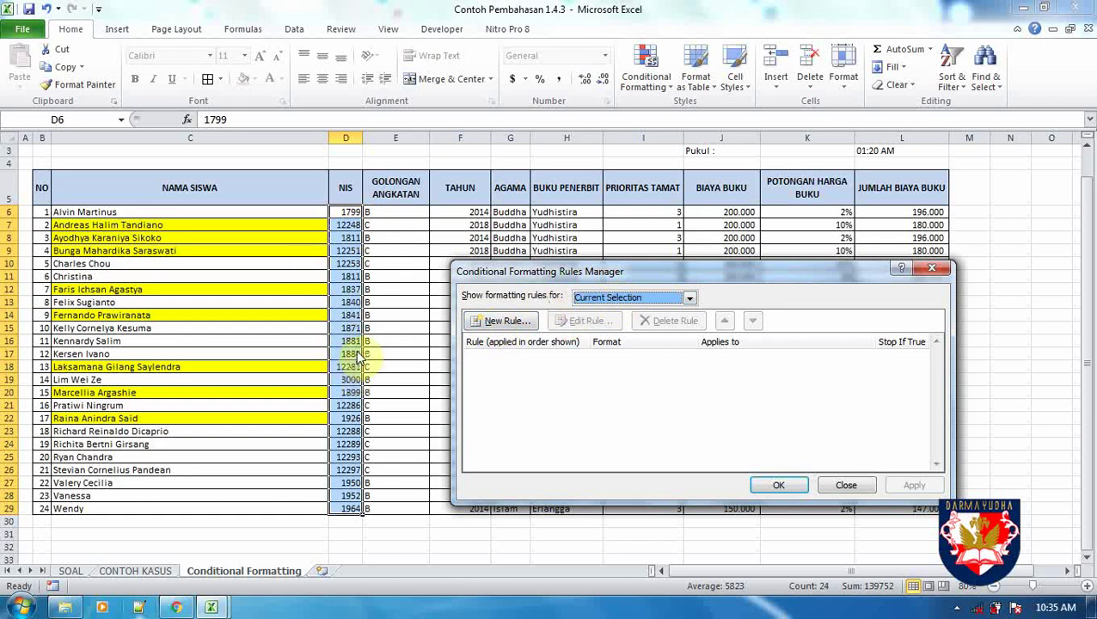
pyautogui.click(506, 321)
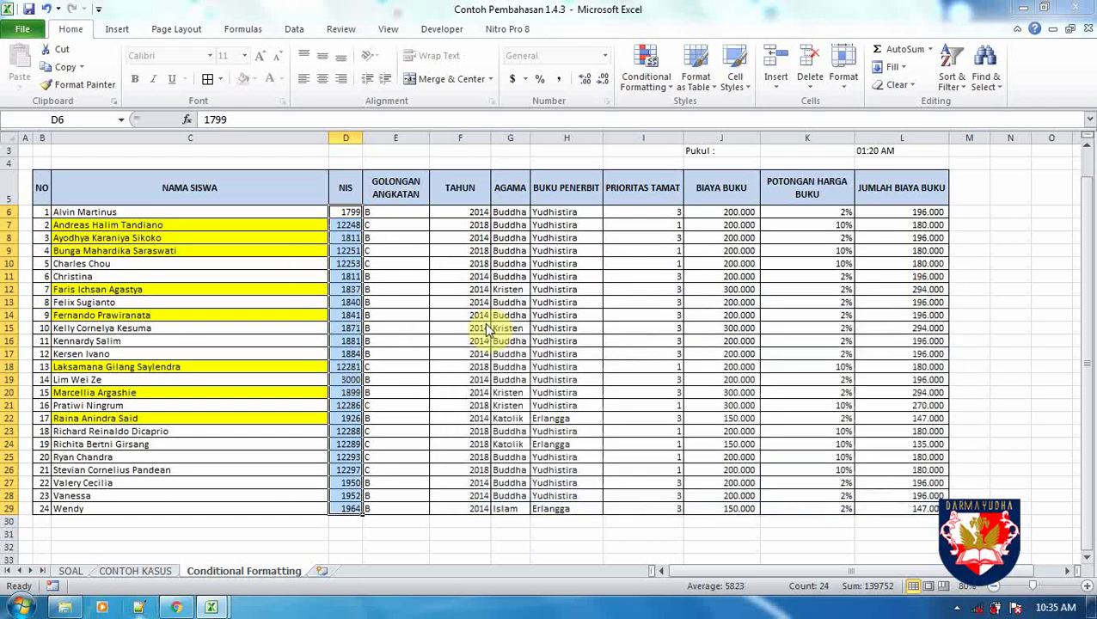
pyautogui.moveTo(577, 225); pyautogui.dragTo(567, 160)
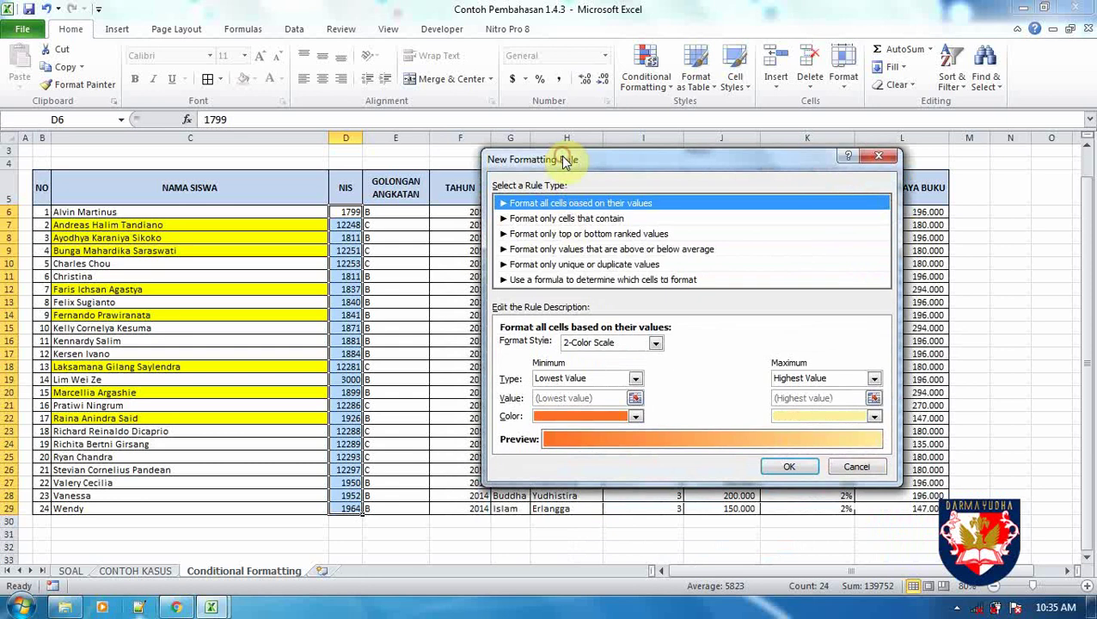
pyautogui.click(560, 220)
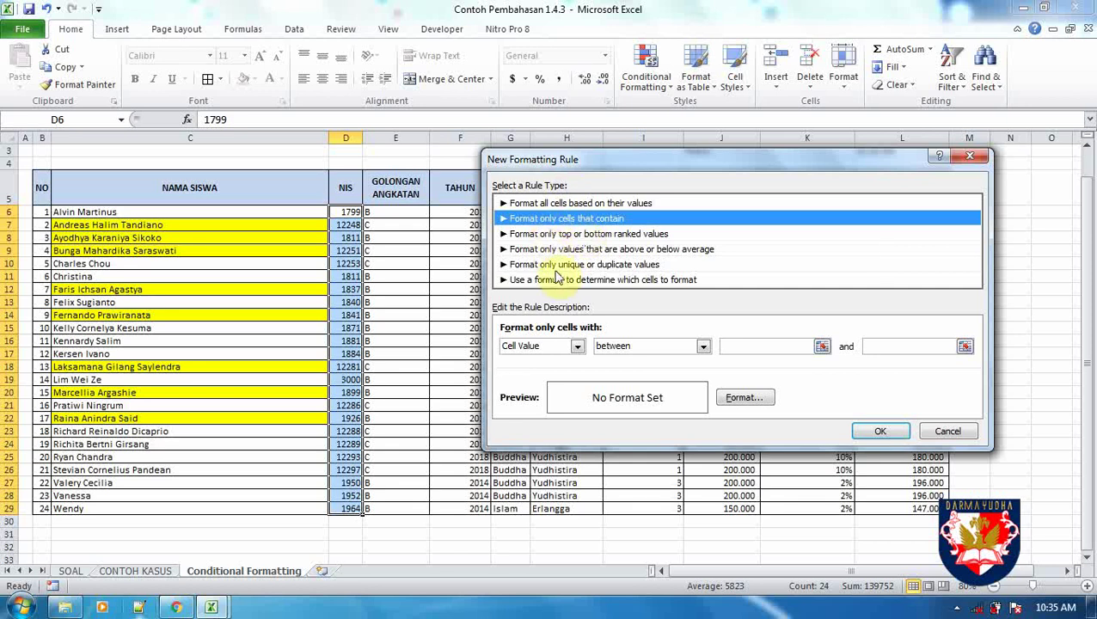
# Set the rule's condition to Cell Value between 1000 and 10000
pyautogui.click(705, 348)
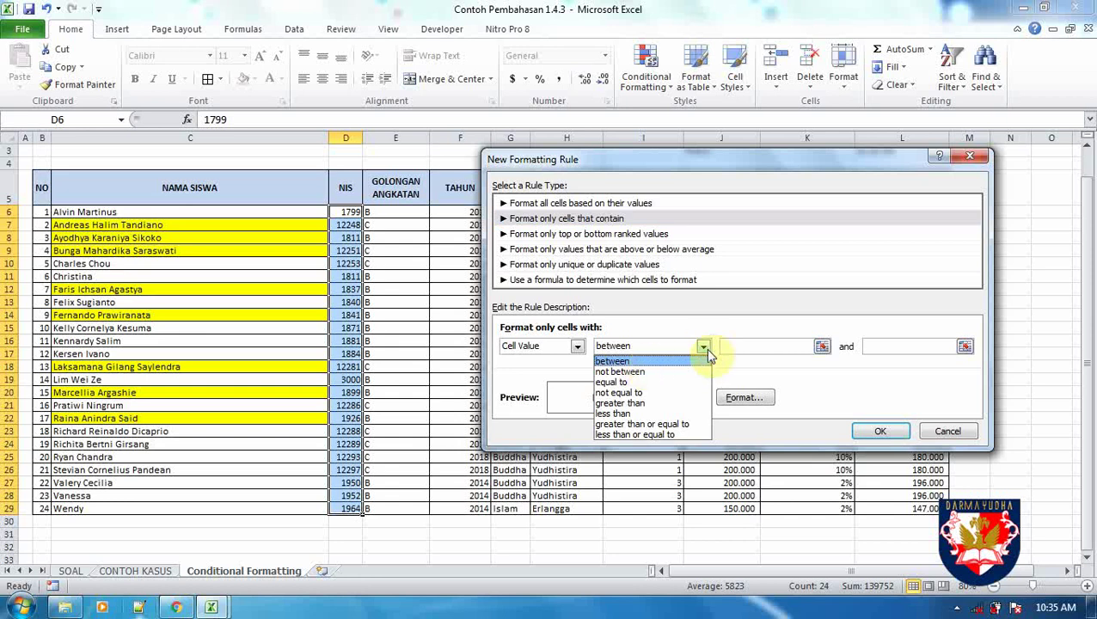
pyautogui.click(741, 346)
pyautogui.click(745, 346)
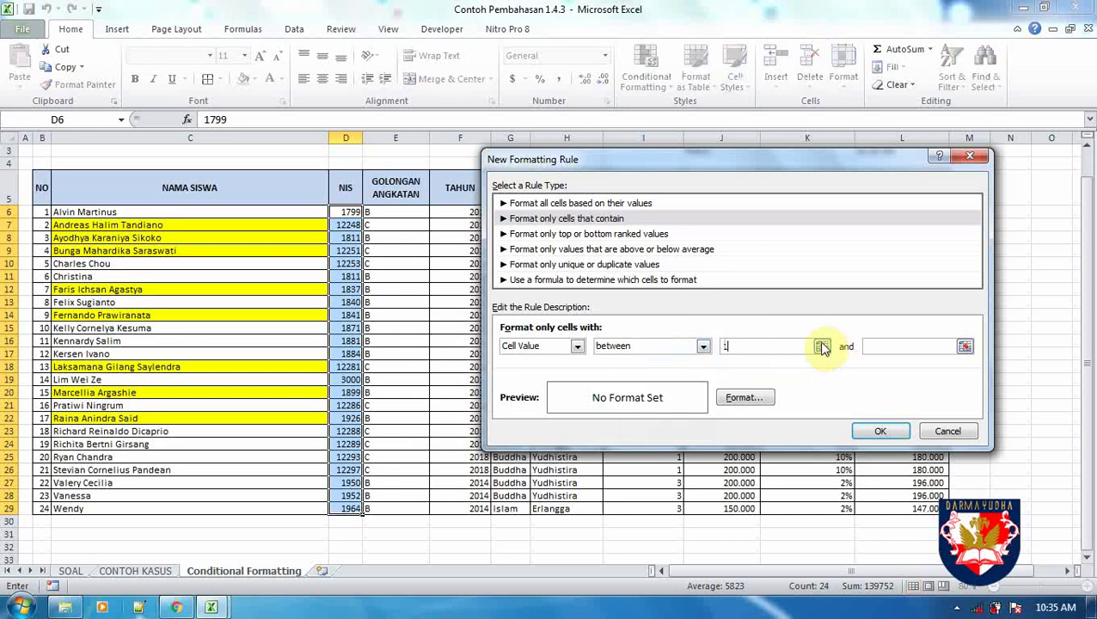
pyautogui.click(897, 346)
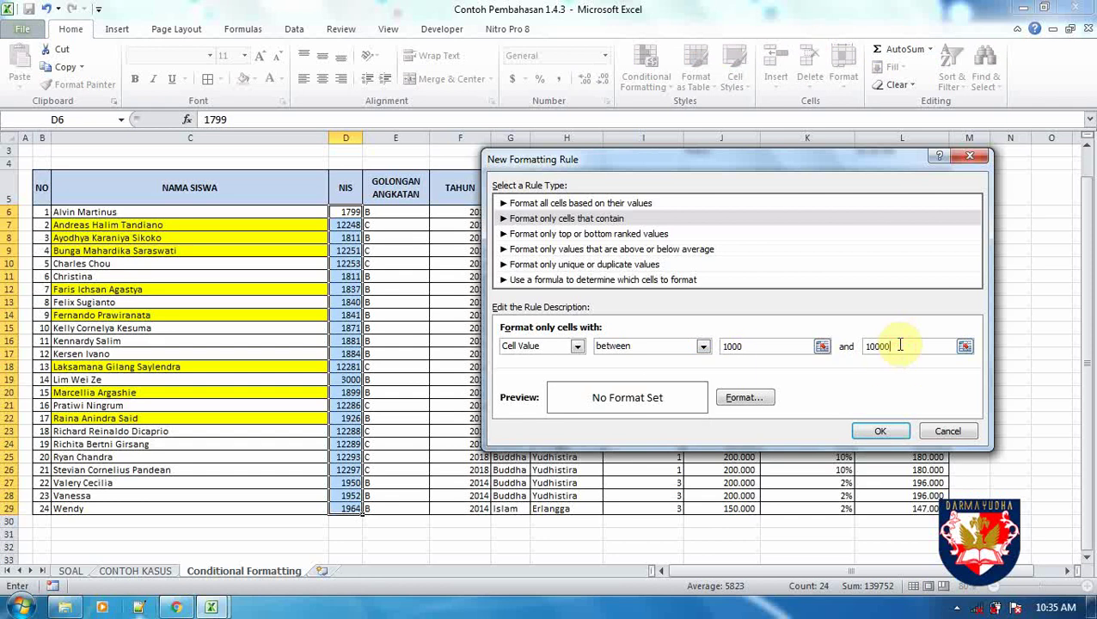
pyautogui.click(700, 347)
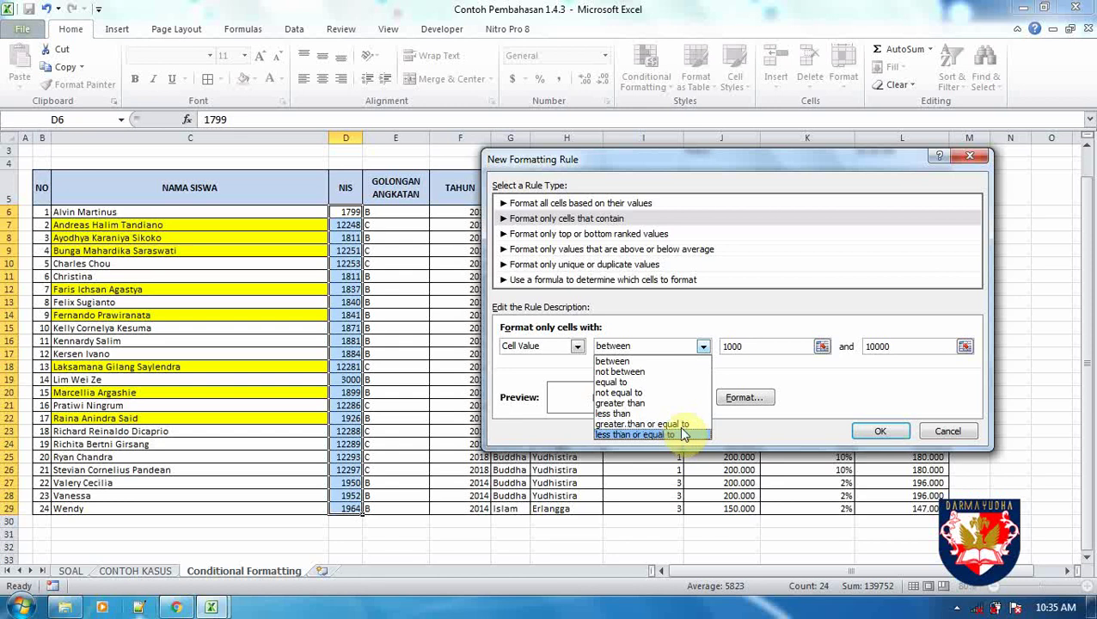
pyautogui.click(837, 378)
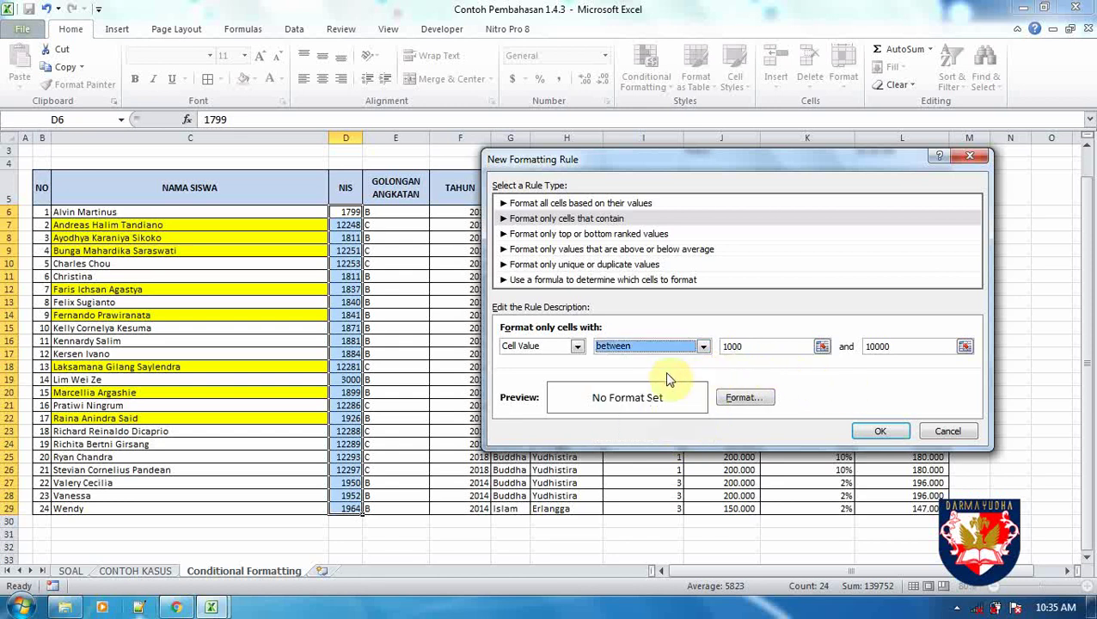
pyautogui.click(578, 348)
pyautogui.click(616, 322)
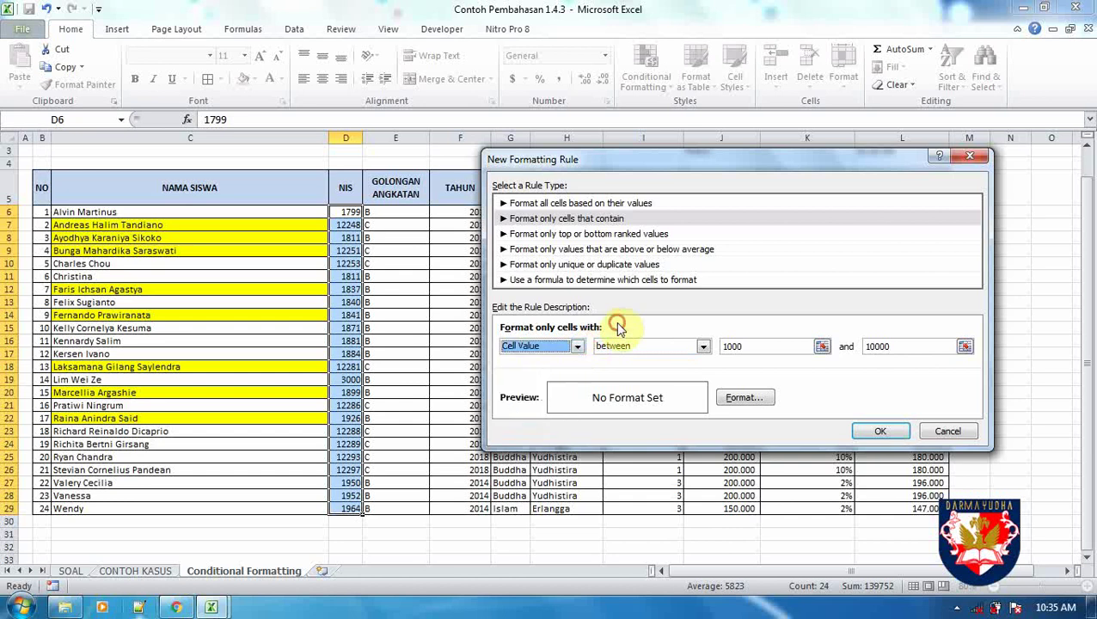
# Give the NIS rule's format a light green fill and a yellow font color
pyautogui.click(735, 400)
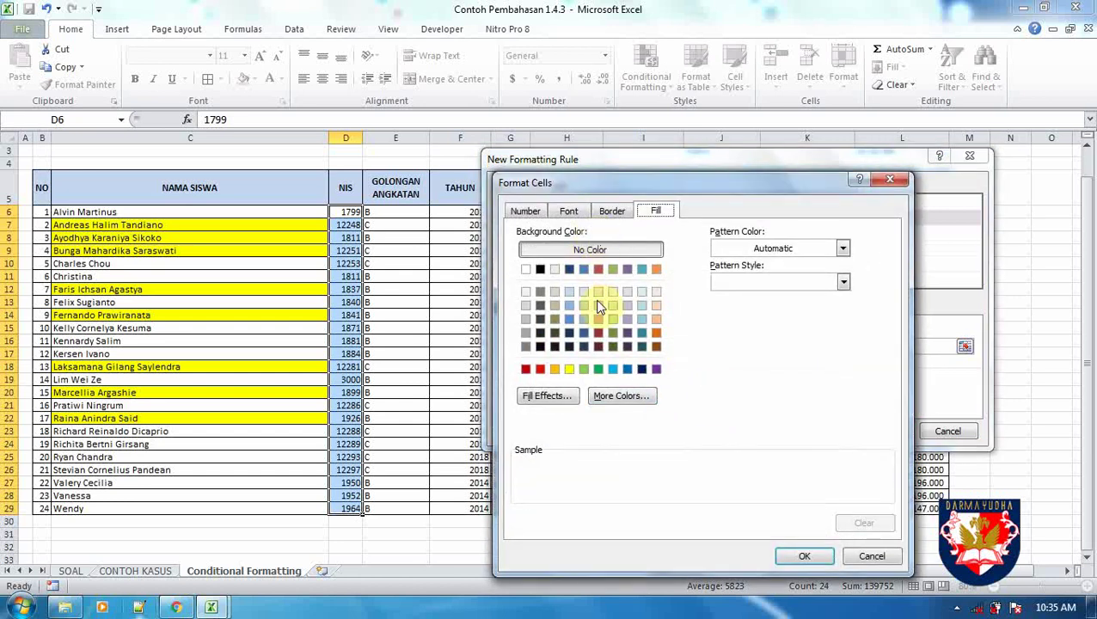
pyautogui.click(569, 368)
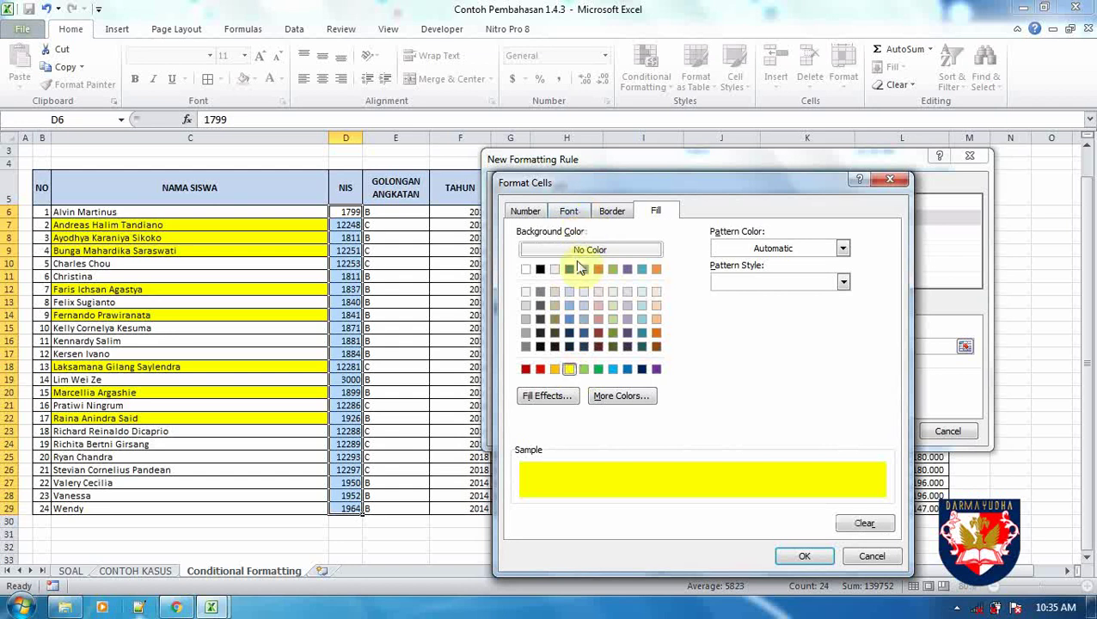
pyautogui.click(584, 368)
pyautogui.click(569, 212)
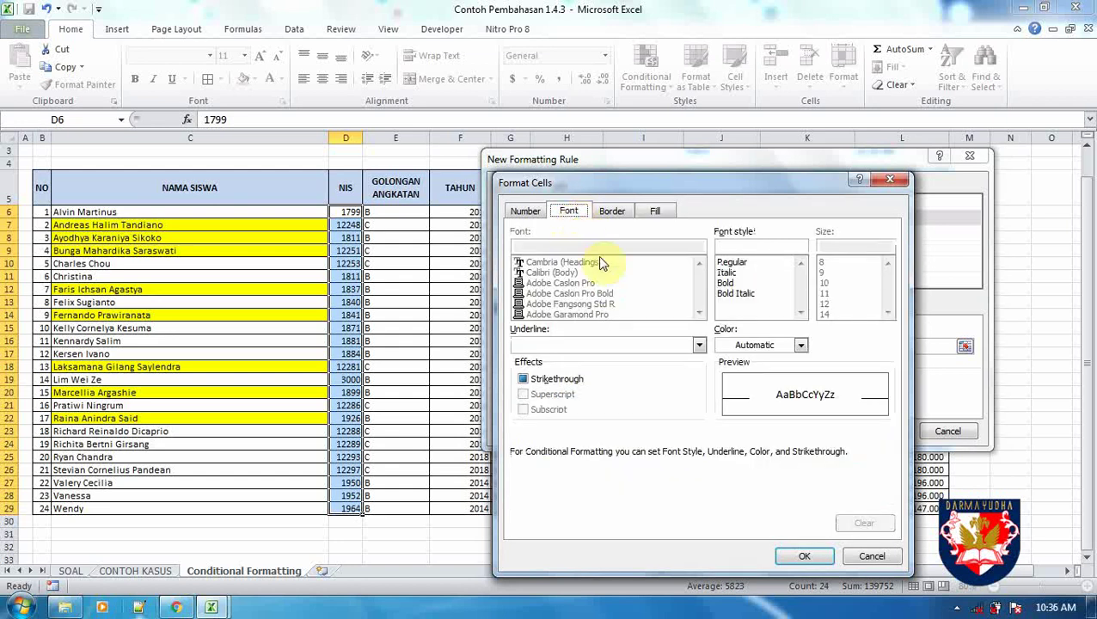
pyautogui.click(800, 345)
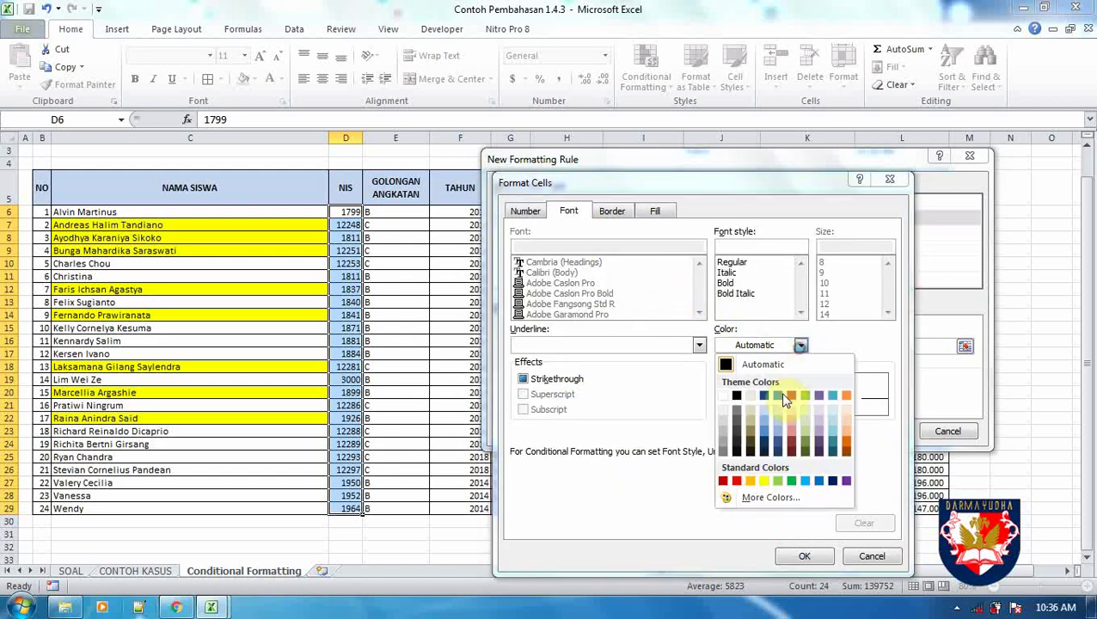
pyautogui.click(767, 481)
pyautogui.click(654, 211)
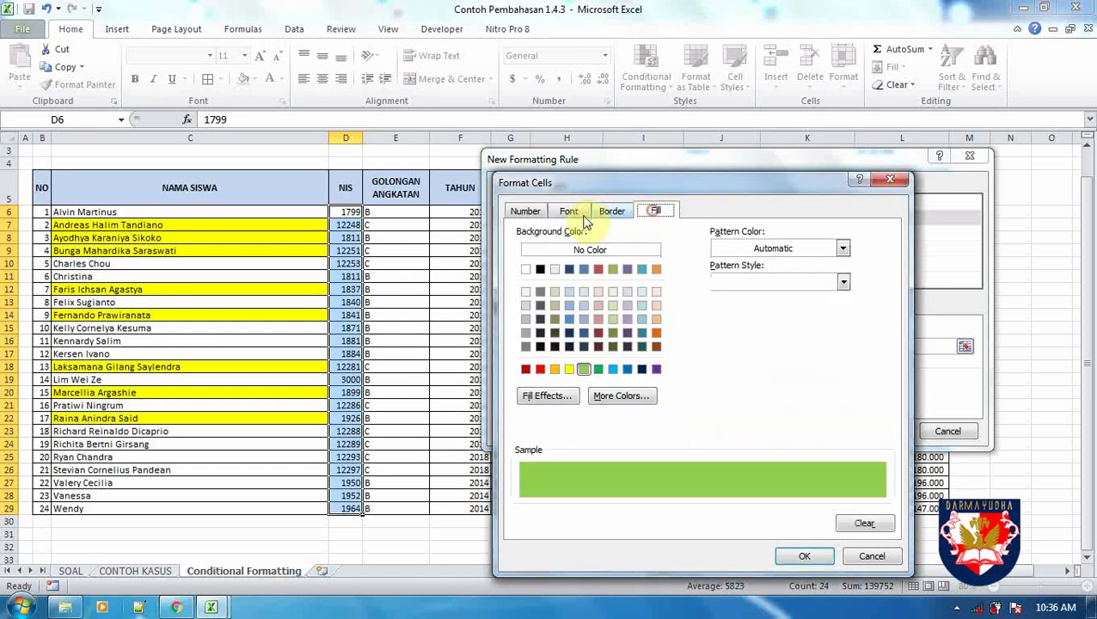
pyautogui.click(571, 212)
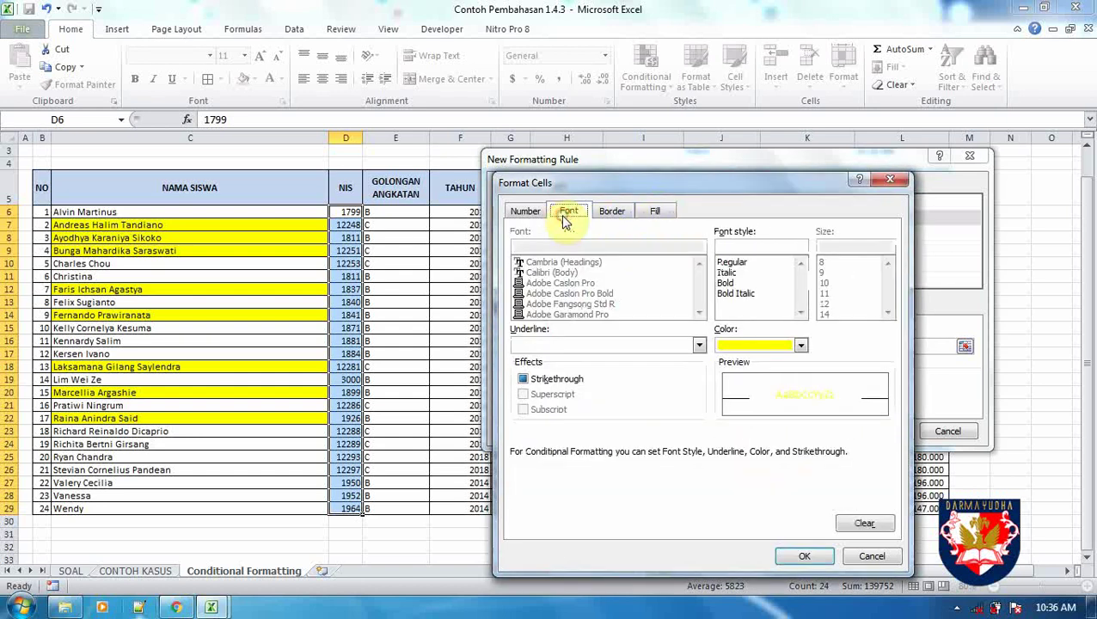
pyautogui.click(802, 558)
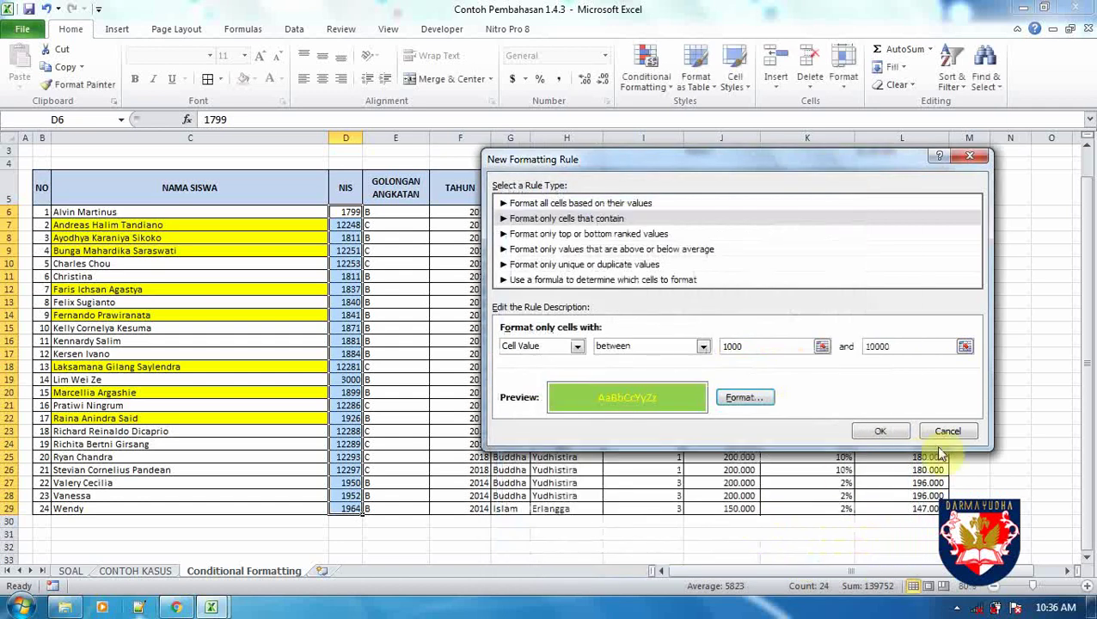
# Confirm the new rule and apply it to NIS cells D6:D29
pyautogui.click(884, 430)
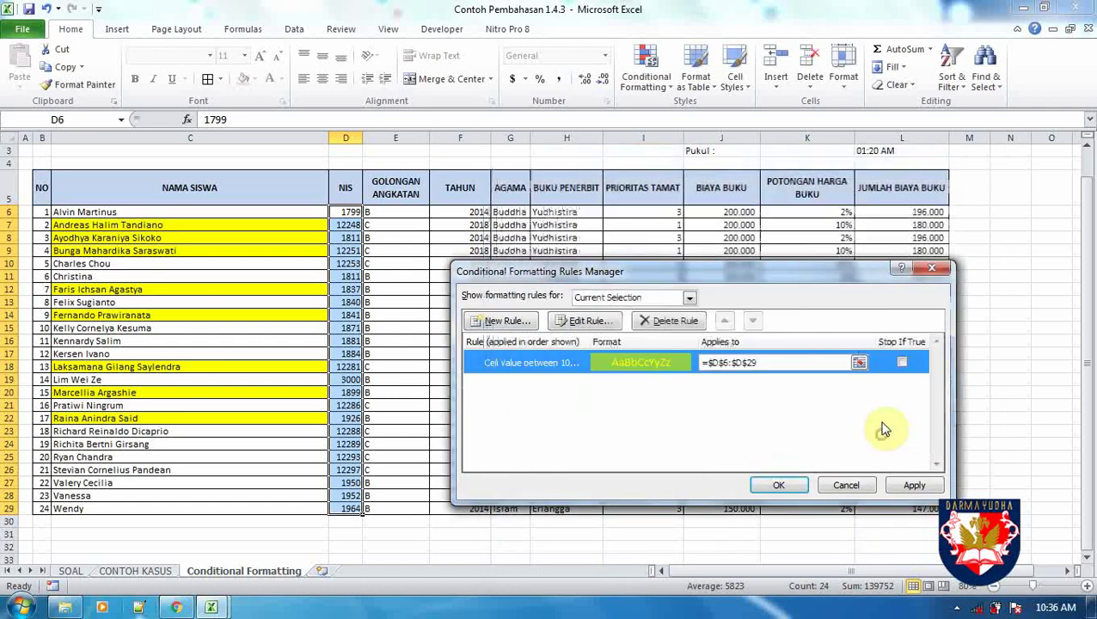
pyautogui.click(913, 487)
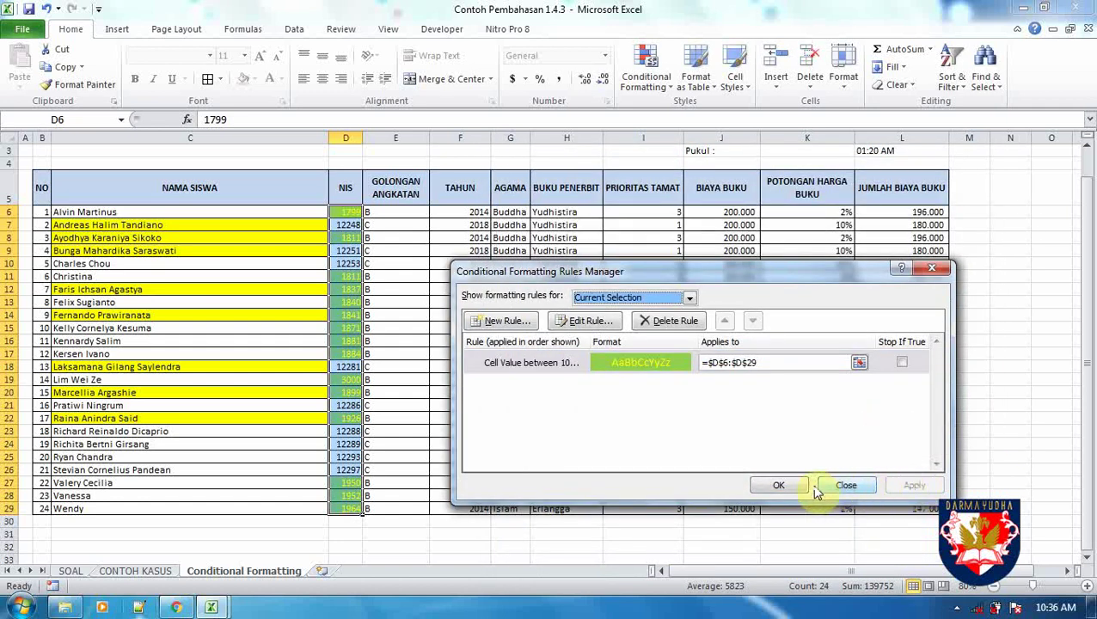
pyautogui.click(778, 486)
pyautogui.click(438, 392)
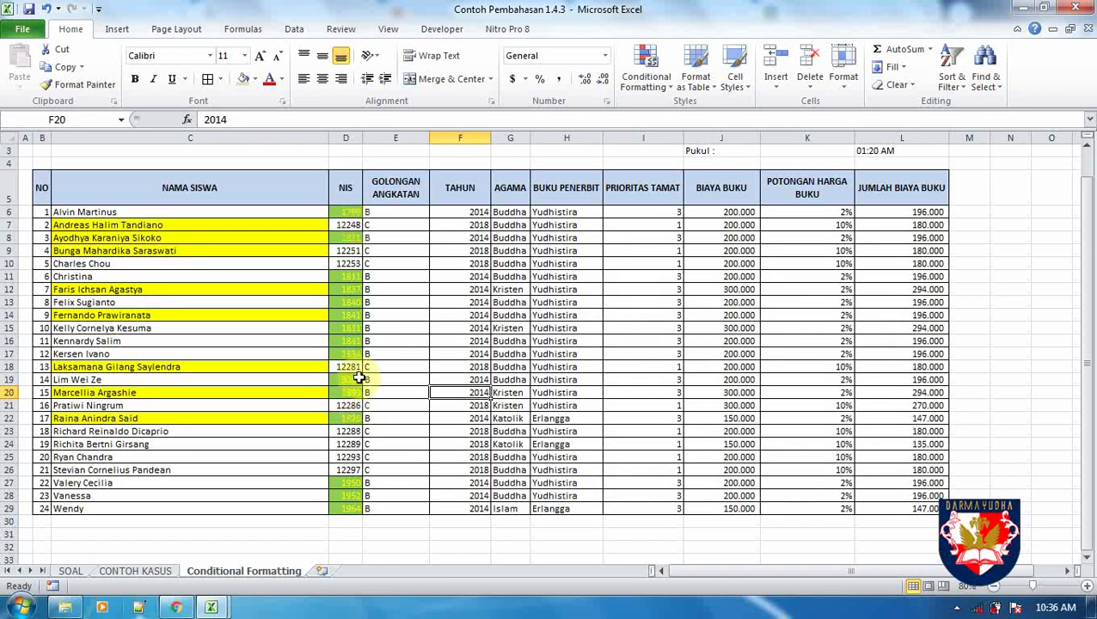
# Review tasks 3 and 4 on the SOAL sheet, and return to the Conditional Formatting sheet
pyautogui.click(70, 570)
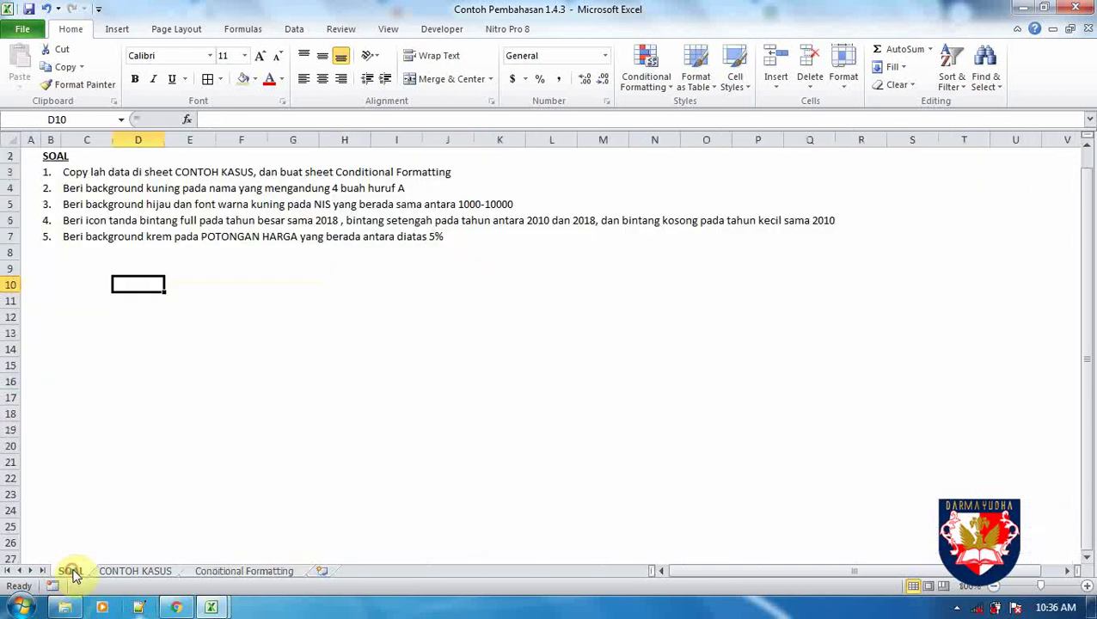
pyautogui.click(84, 209)
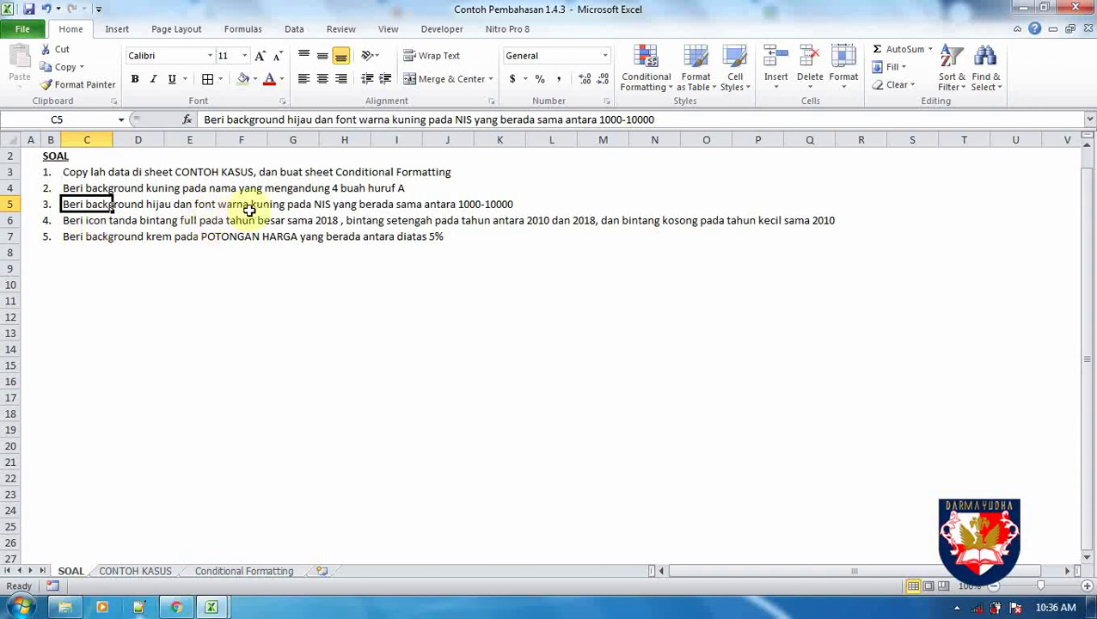
pyautogui.click(82, 219)
pyautogui.click(90, 286)
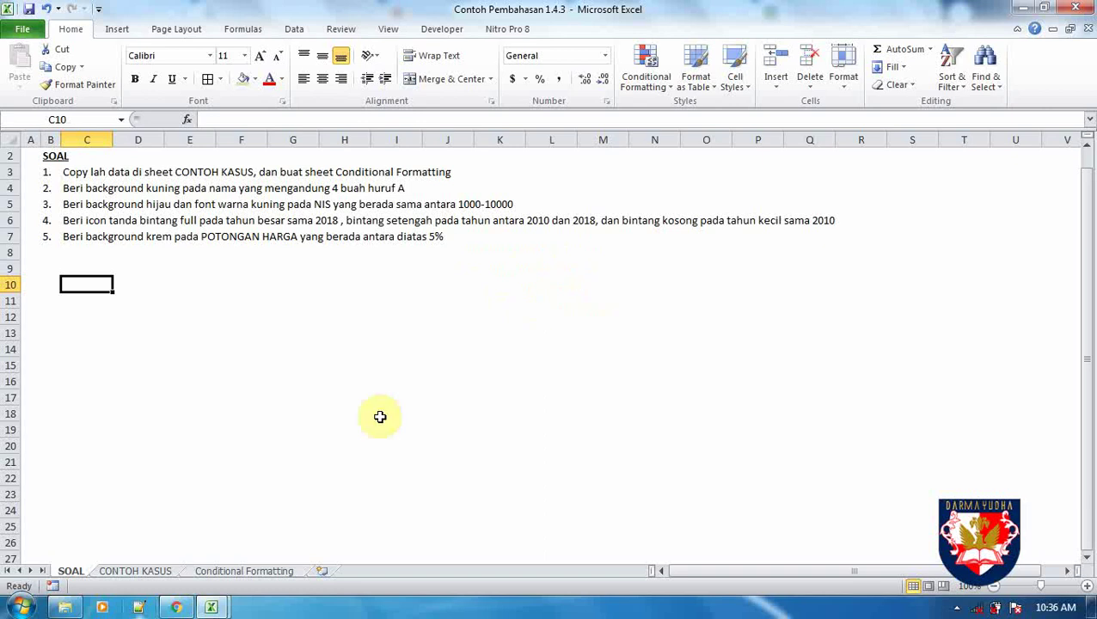
pyautogui.click(247, 572)
pyautogui.click(305, 419)
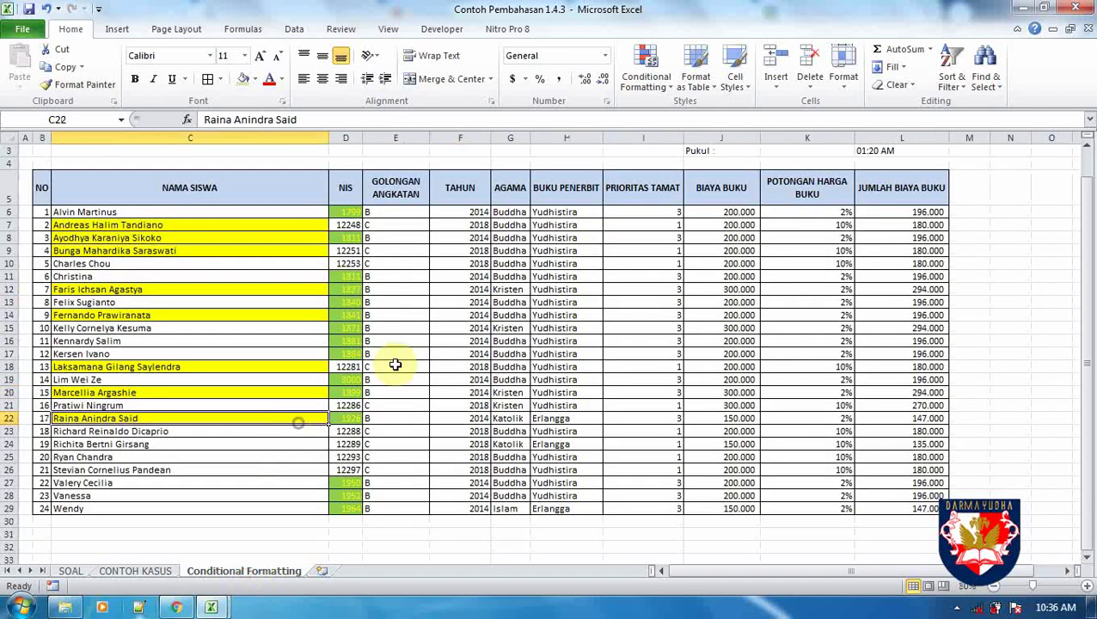
pyautogui.moveTo(453, 211); pyautogui.dragTo(482, 509)
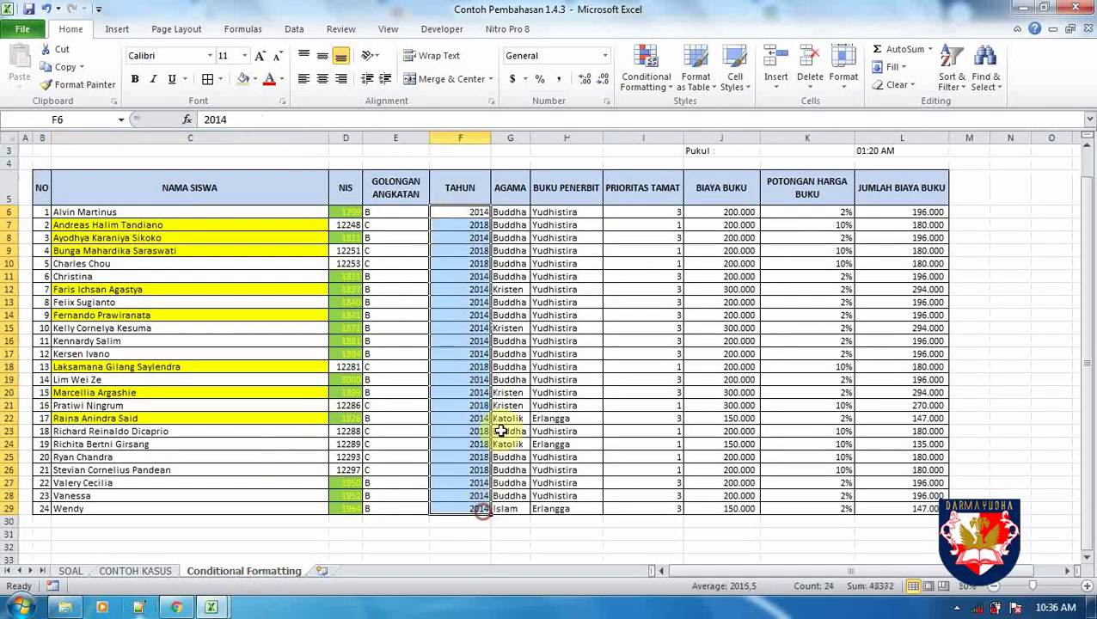
pyautogui.click(644, 93)
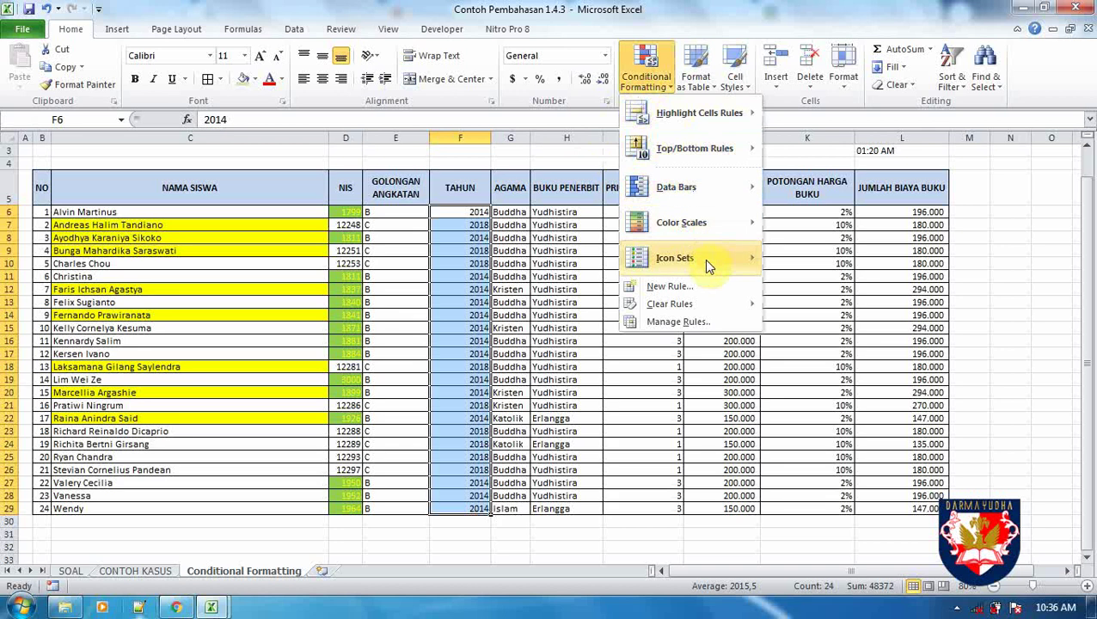
pyautogui.moveTo(703, 259)
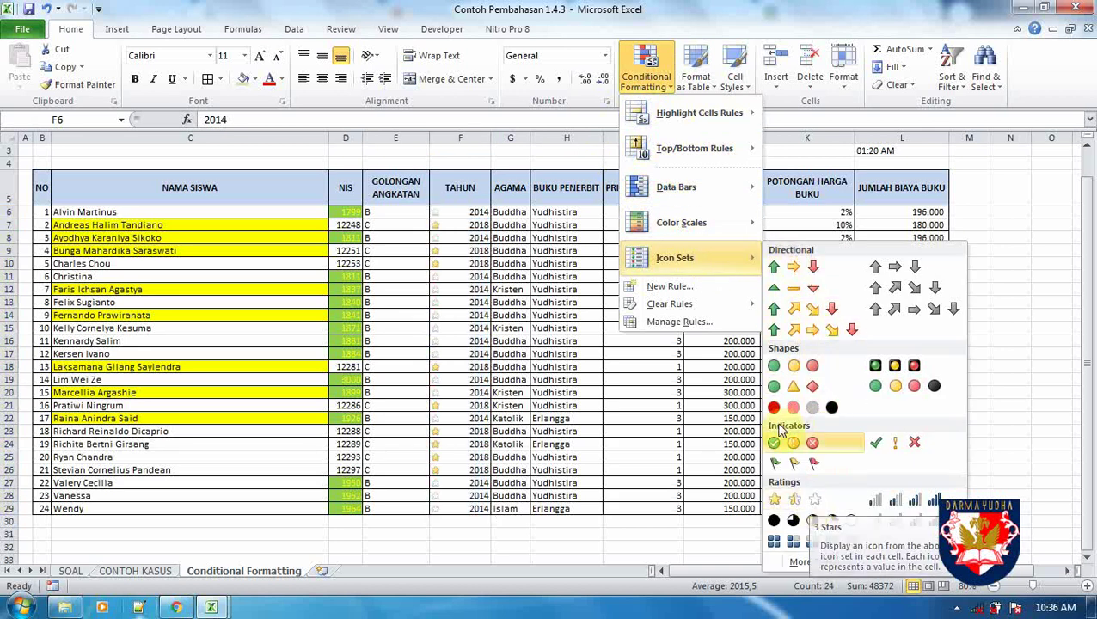
pyautogui.click(683, 322)
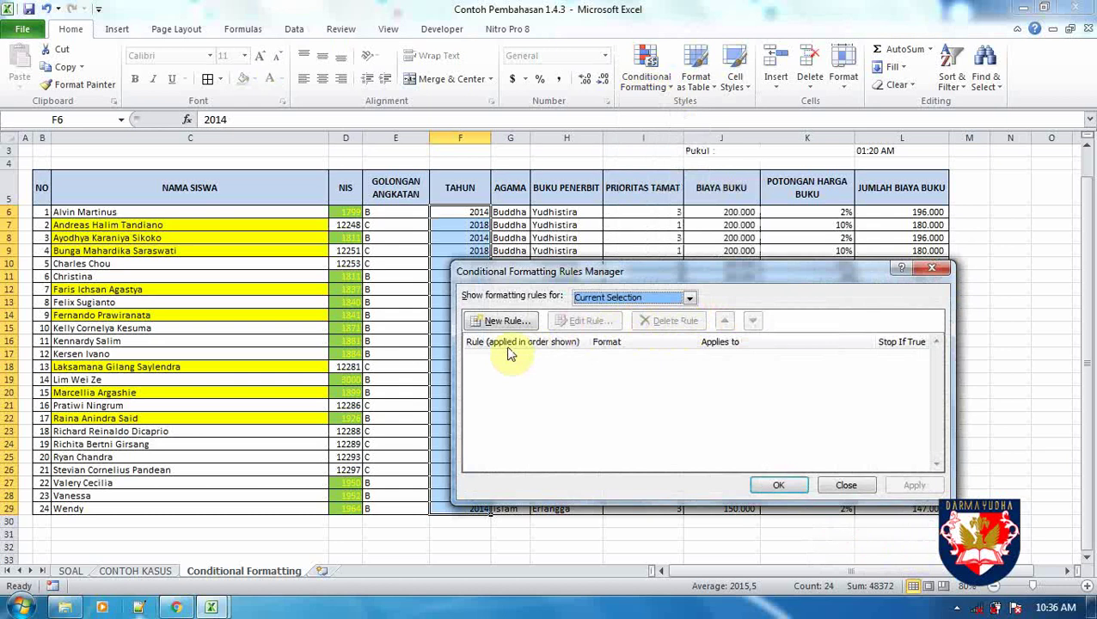
pyautogui.click(501, 322)
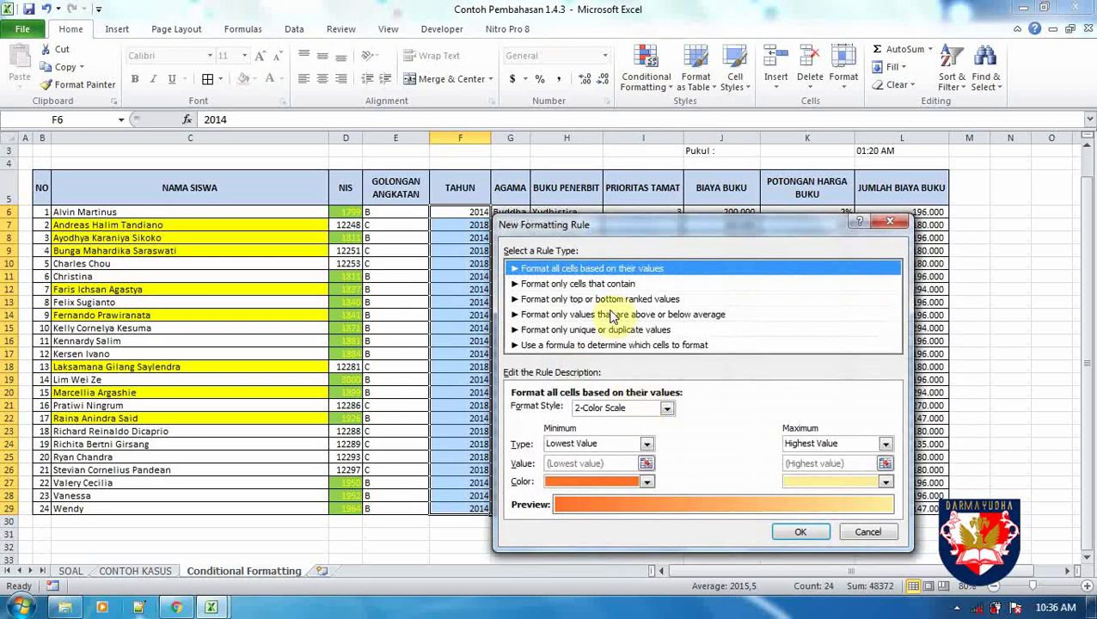
pyautogui.click(607, 287)
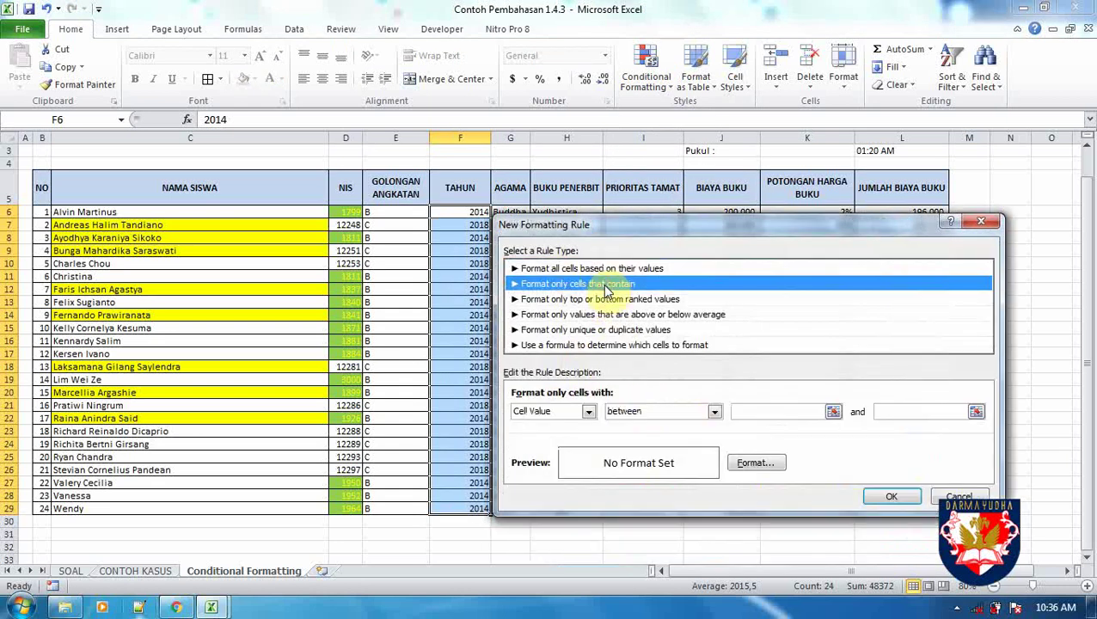
pyautogui.click(593, 270)
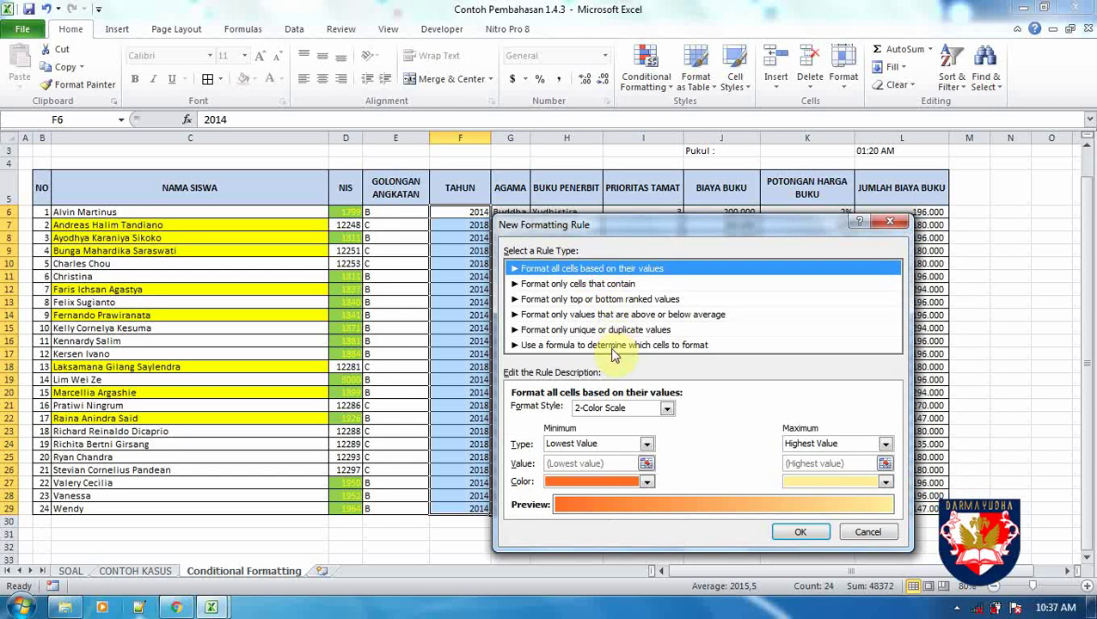
pyautogui.click(610, 330)
pyautogui.click(610, 314)
pyautogui.click(608, 300)
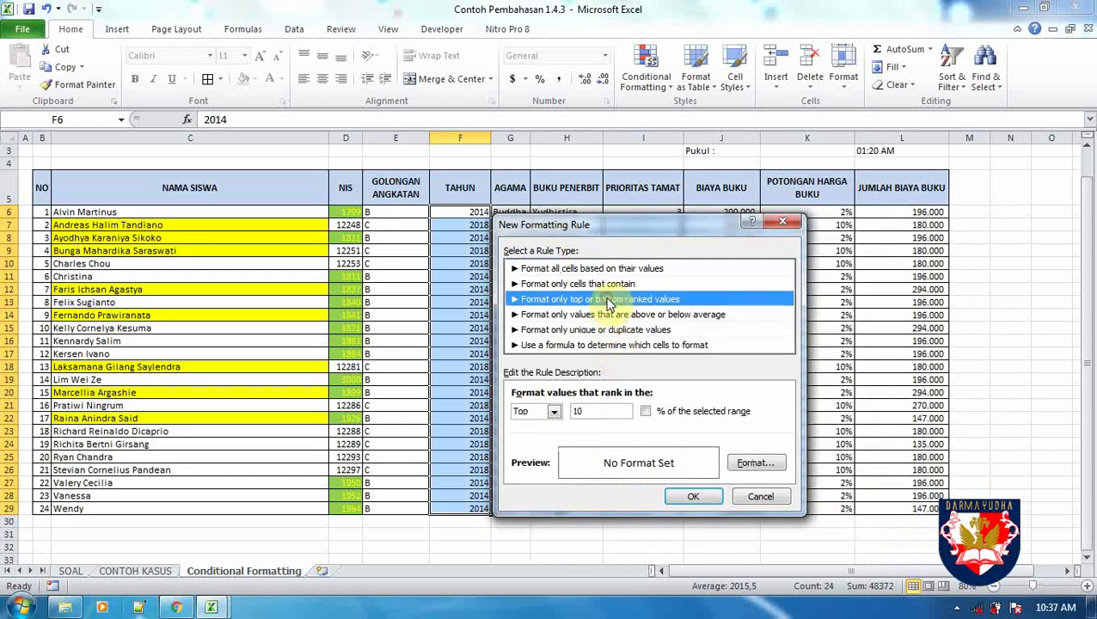
pyautogui.click(605, 285)
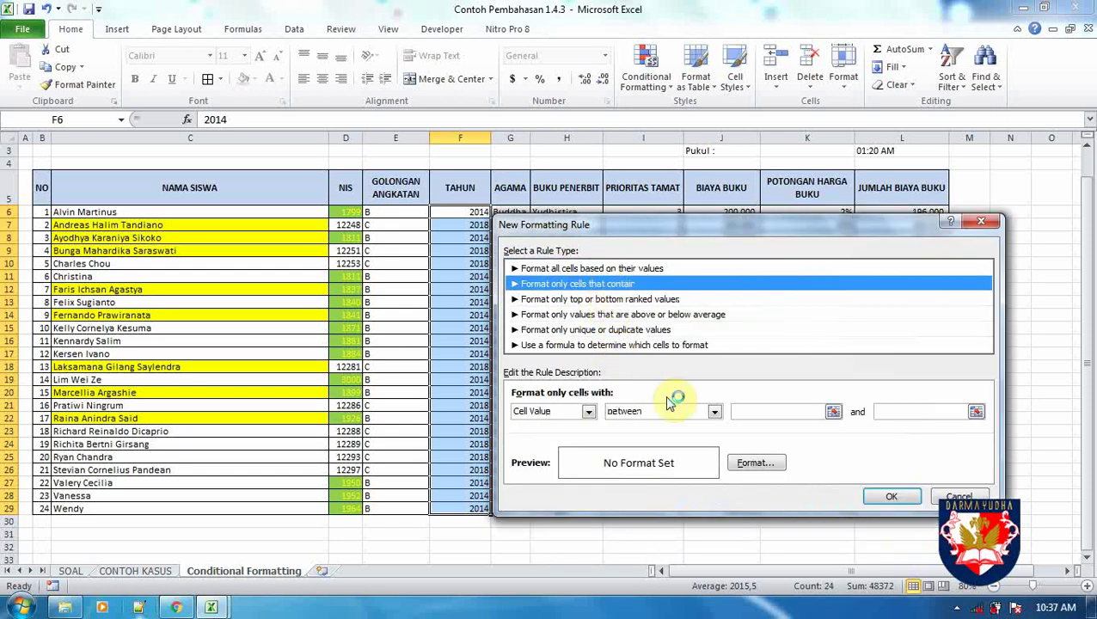
pyautogui.click(981, 221)
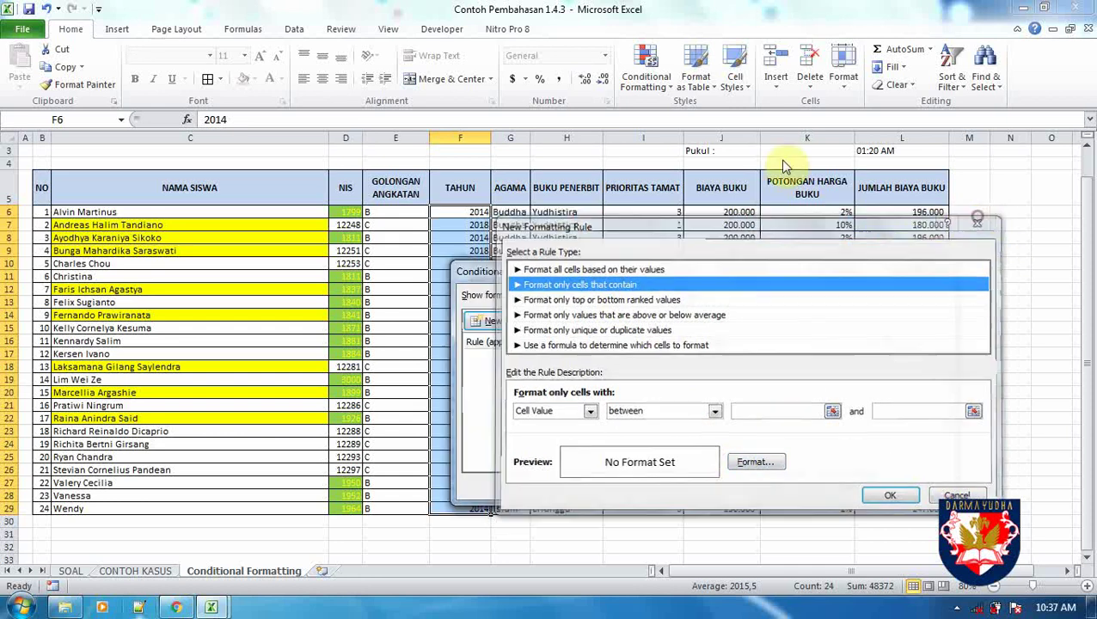
pyautogui.click(845, 485)
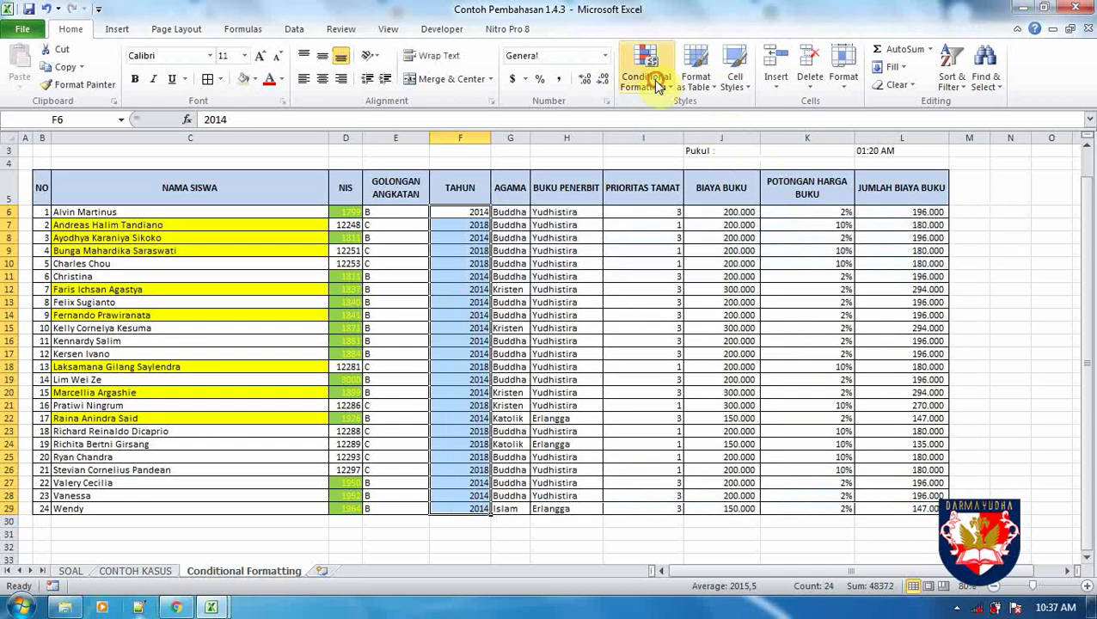
# Apply the 3 Stars icon set to the TAHUN cells F6:F29
pyautogui.click(646, 69)
pyautogui.moveTo(710, 268)
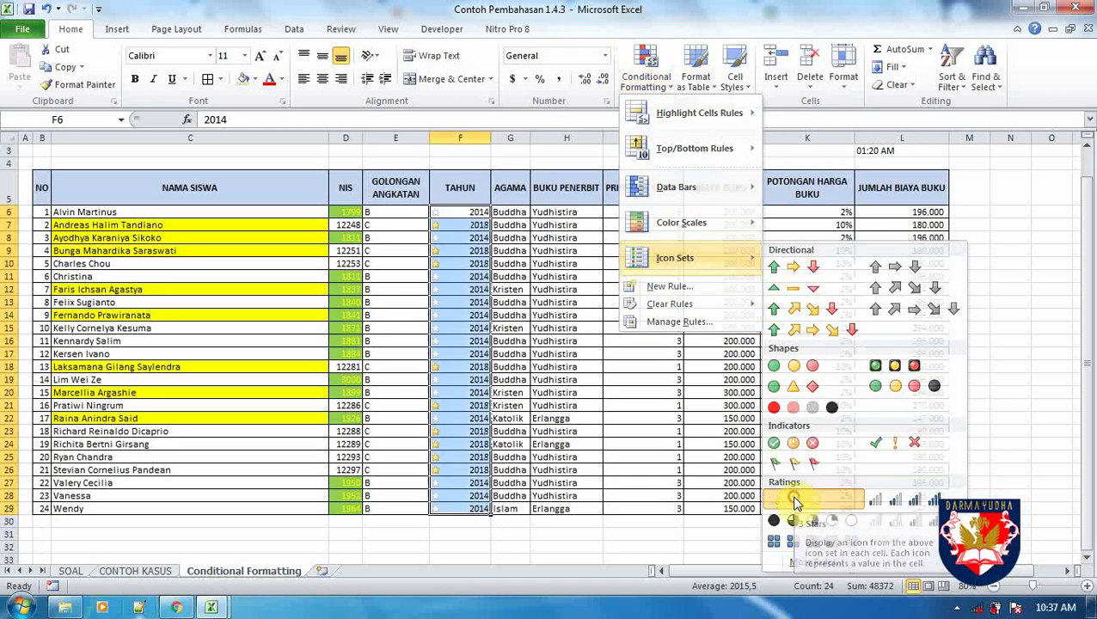
pyautogui.click(799, 501)
# Examine the star icon set rule's format style, thresholds and value types without changing them
pyautogui.click(645, 73)
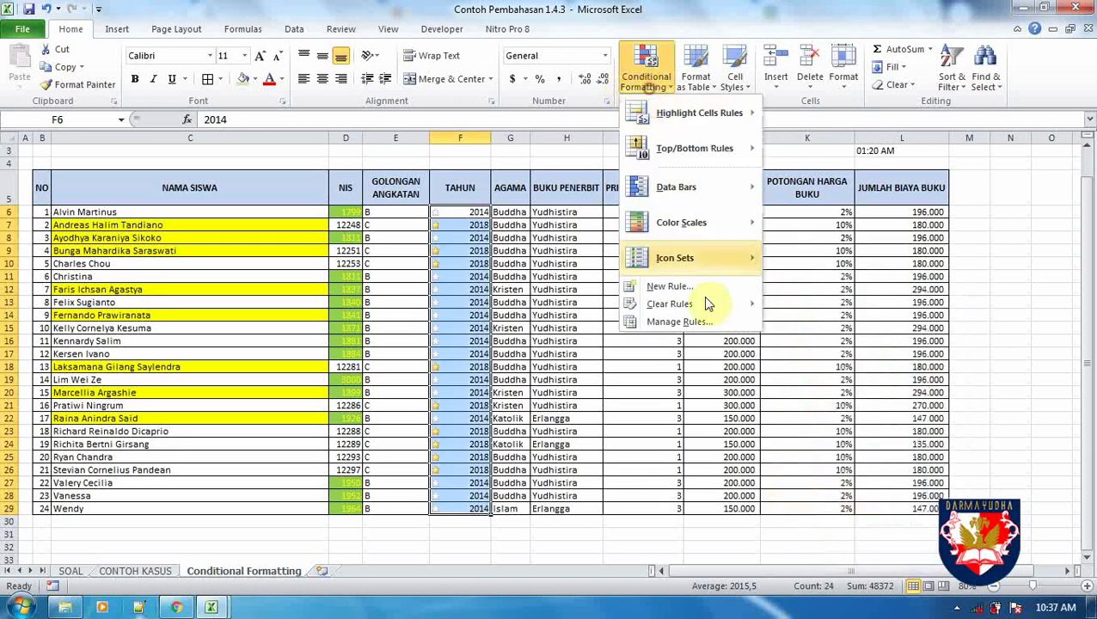
pyautogui.click(685, 322)
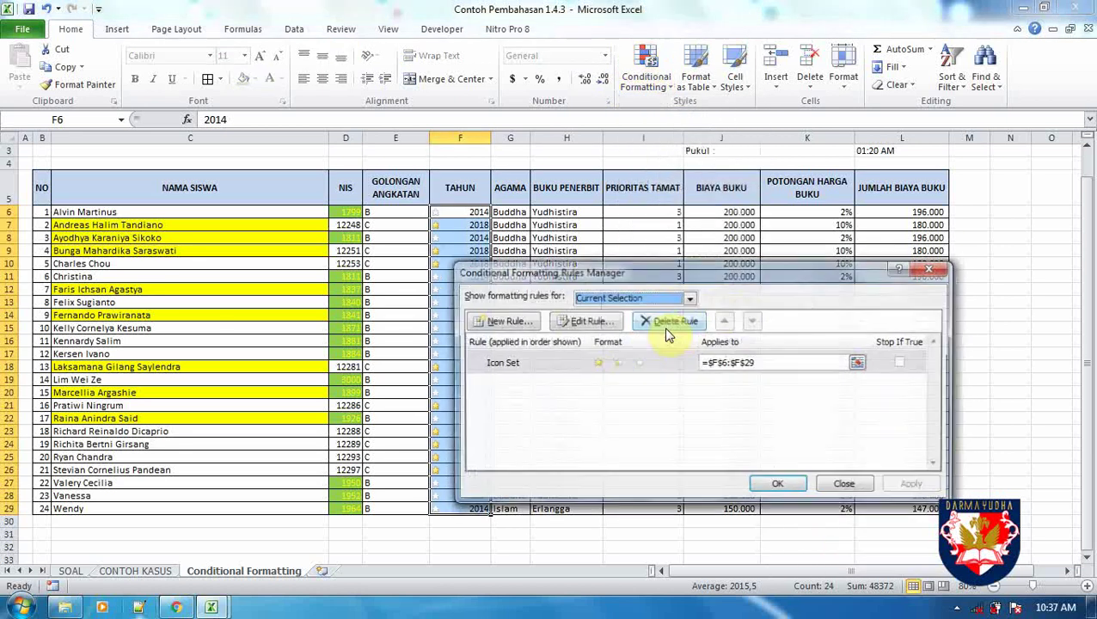
pyautogui.click(565, 369)
pyautogui.doubleClick(571, 362)
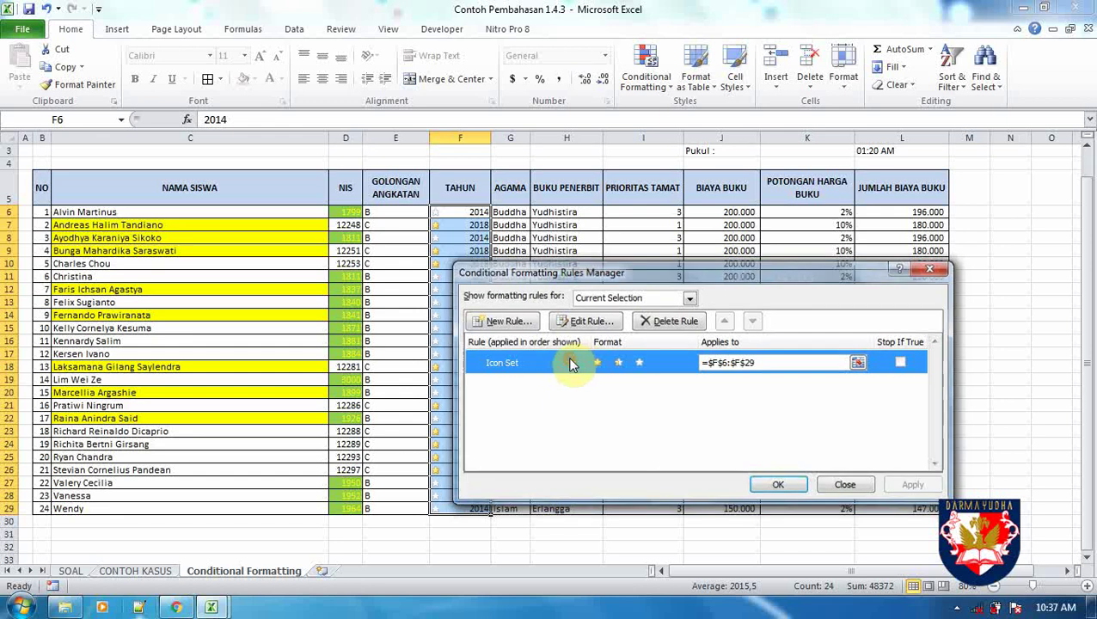
pyautogui.moveTo(638, 175); pyautogui.dragTo(724, 108)
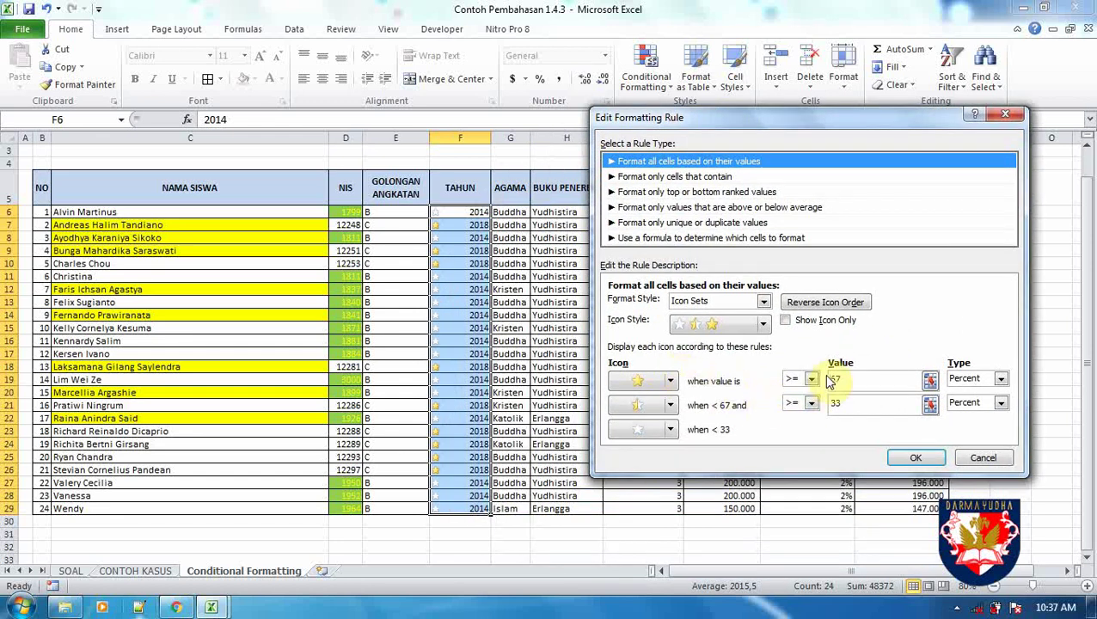
pyautogui.click(763, 301)
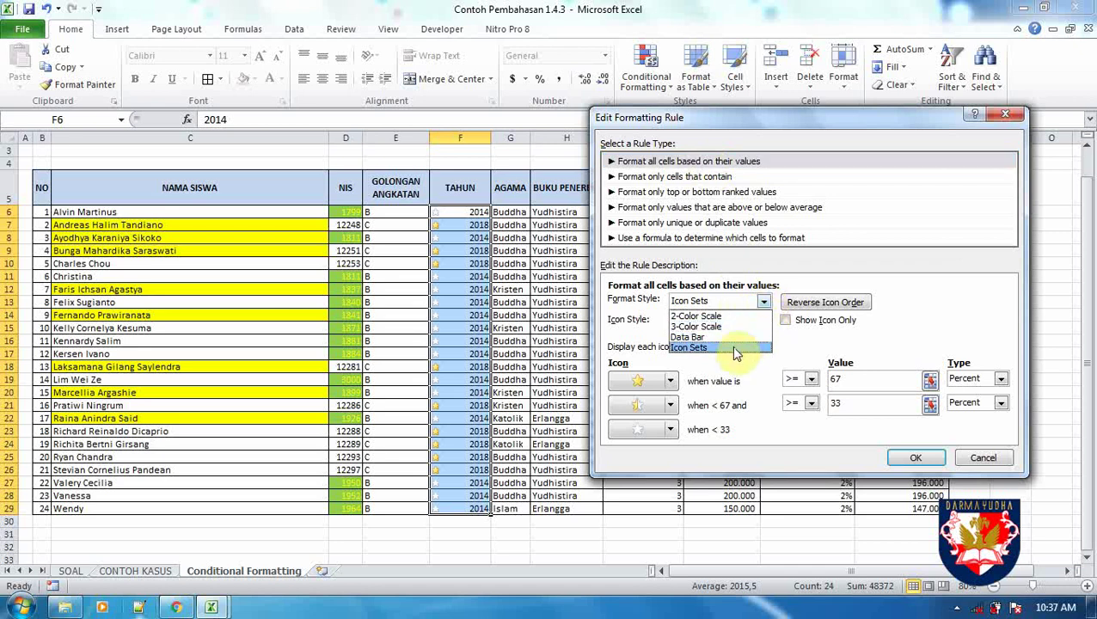
pyautogui.click(936, 324)
pyautogui.click(980, 458)
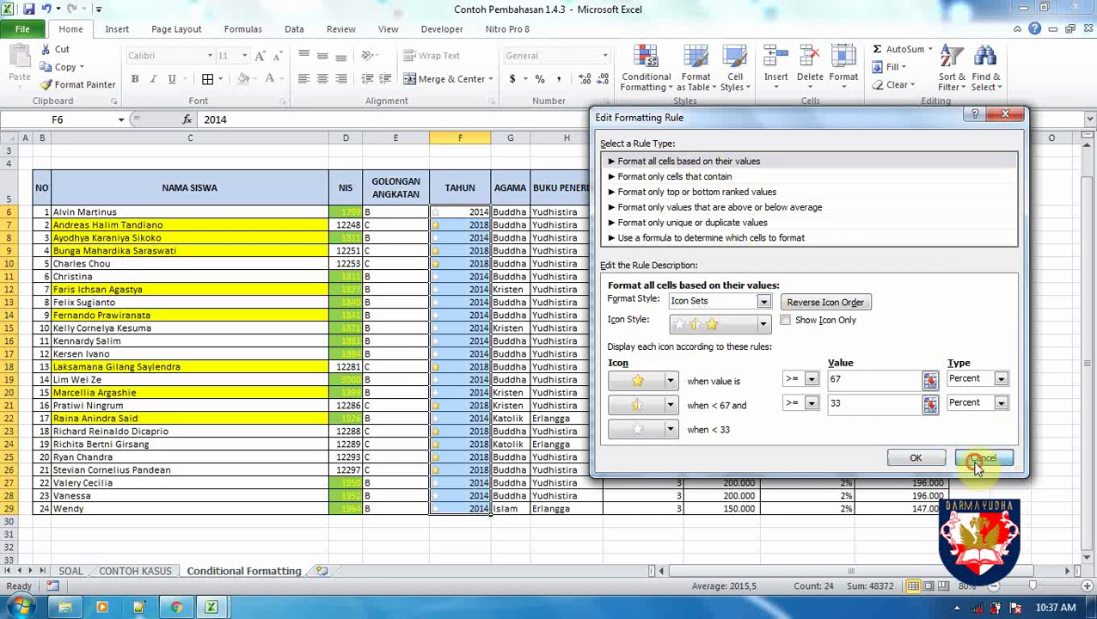
pyautogui.click(844, 483)
# Undo the icon set applied to the TAHUN cells
pyautogui.click(704, 407)
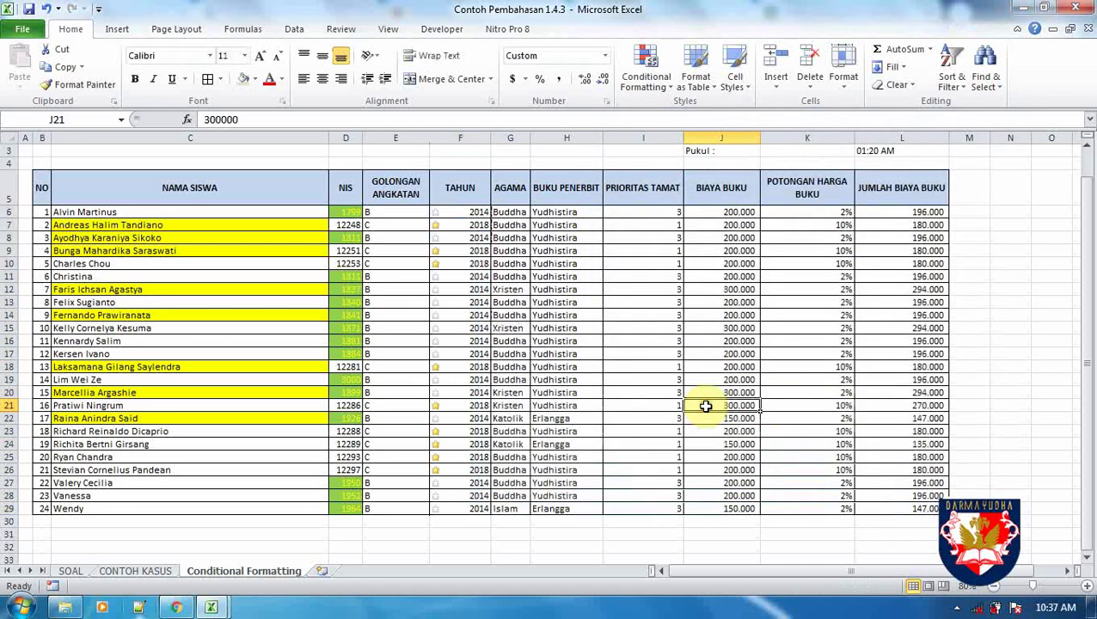
pyautogui.hotkey('ctrl', 'z')
pyautogui.click(685, 253)
# Start a new icon set rule for the TAHUN cells F6:F29, using the 3 Stars icon style
pyautogui.click(447, 214)
pyautogui.moveTo(455, 251); pyautogui.dragTo(459, 509)
pyautogui.click(647, 76)
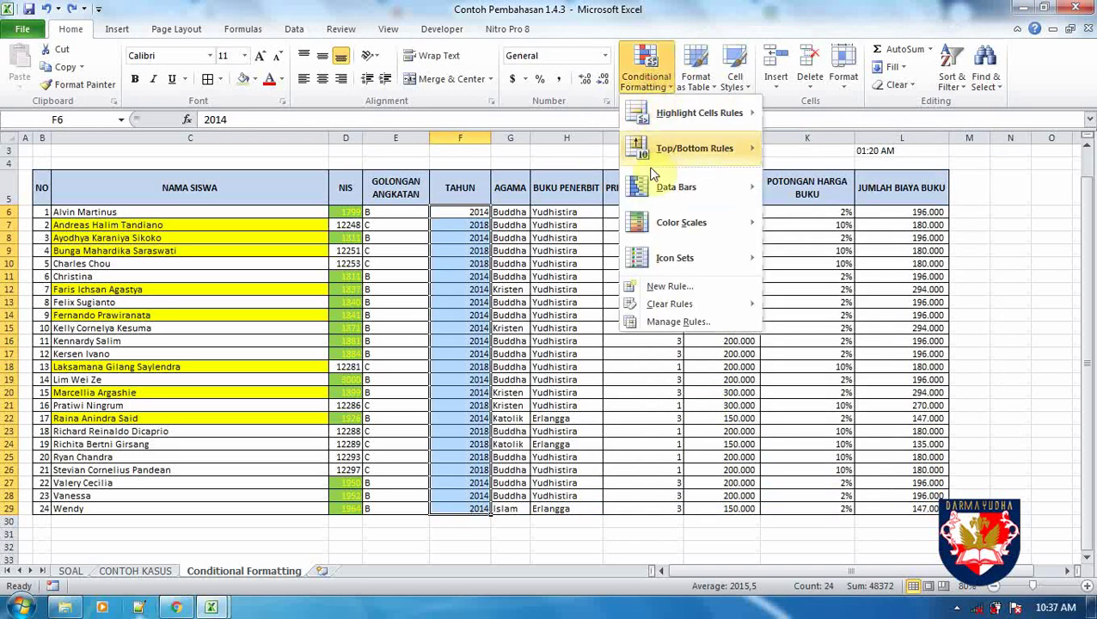
pyautogui.click(653, 321)
pyautogui.click(506, 320)
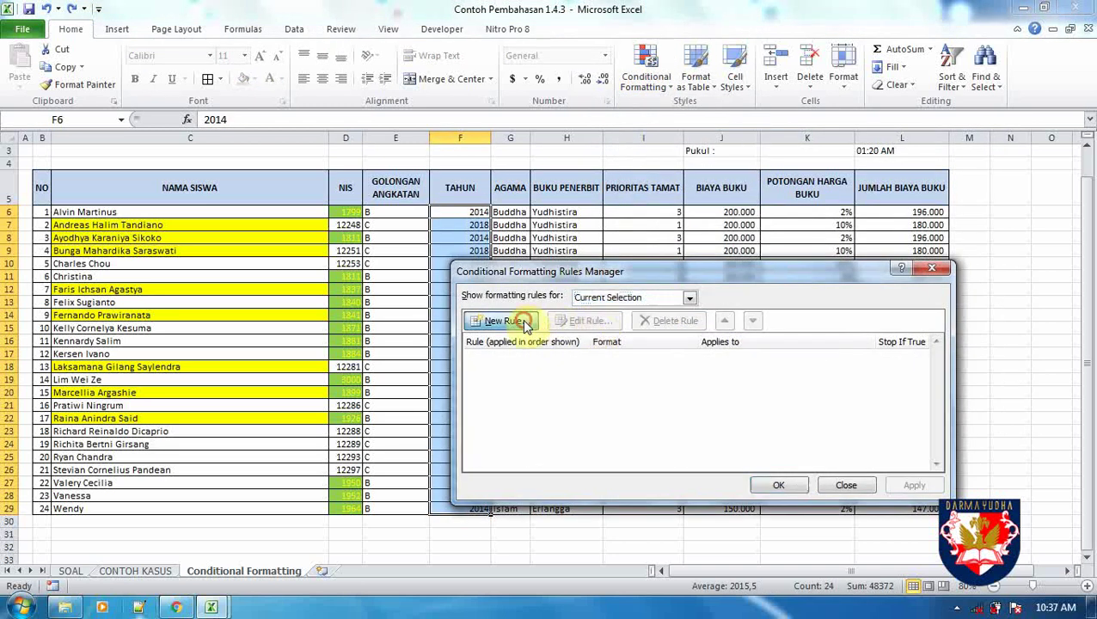
pyautogui.moveTo(604, 222); pyautogui.dragTo(663, 217)
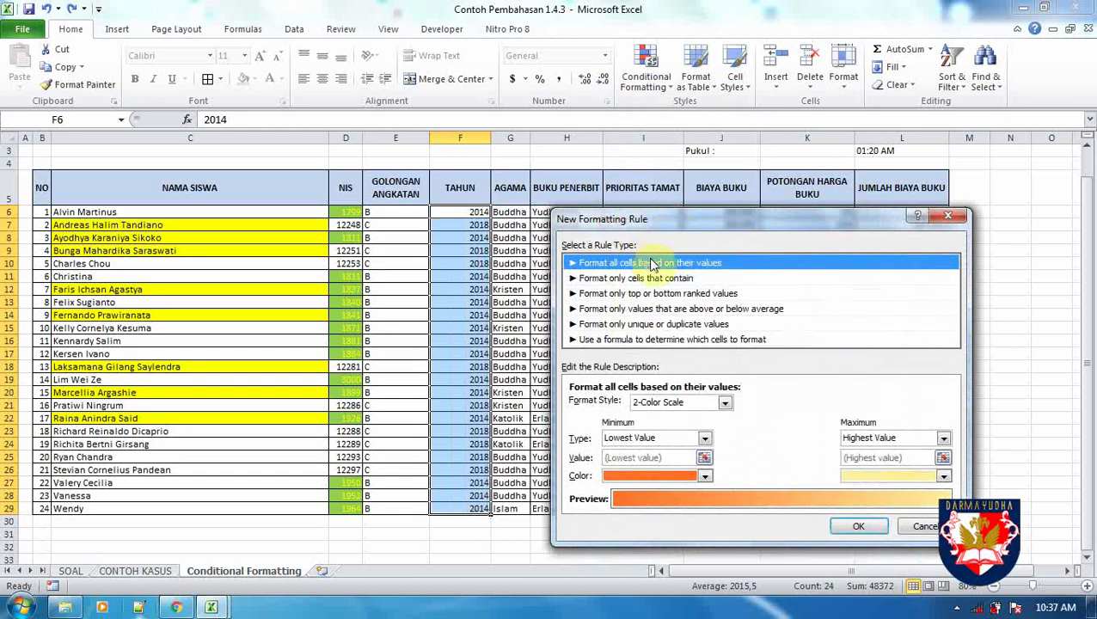
pyautogui.click(724, 403)
pyautogui.click(688, 447)
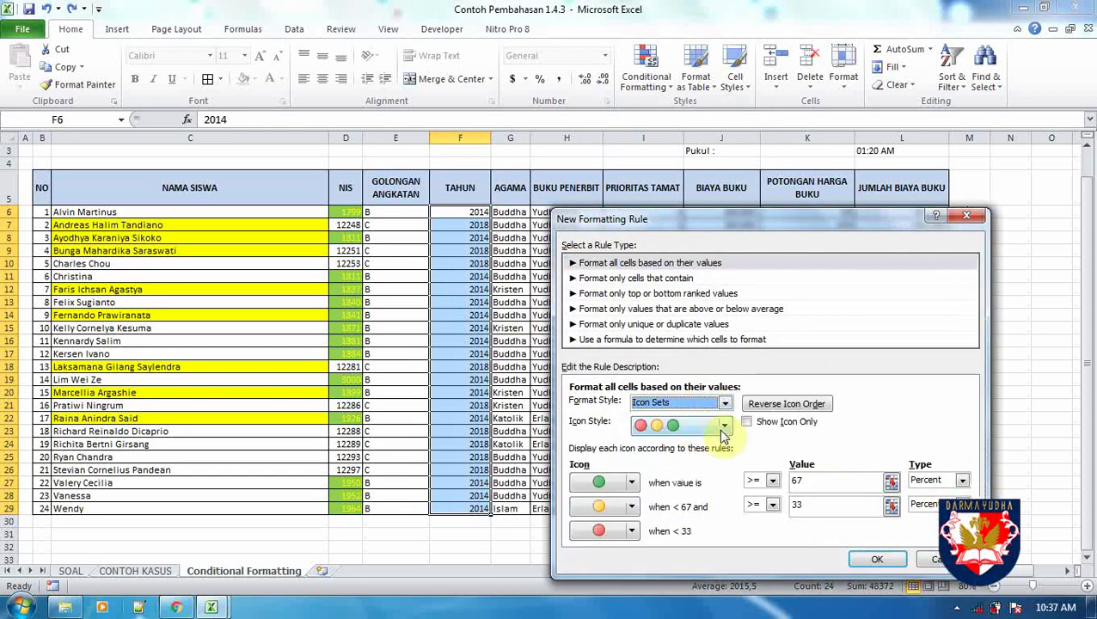
pyautogui.click(683, 424)
pyautogui.click(664, 548)
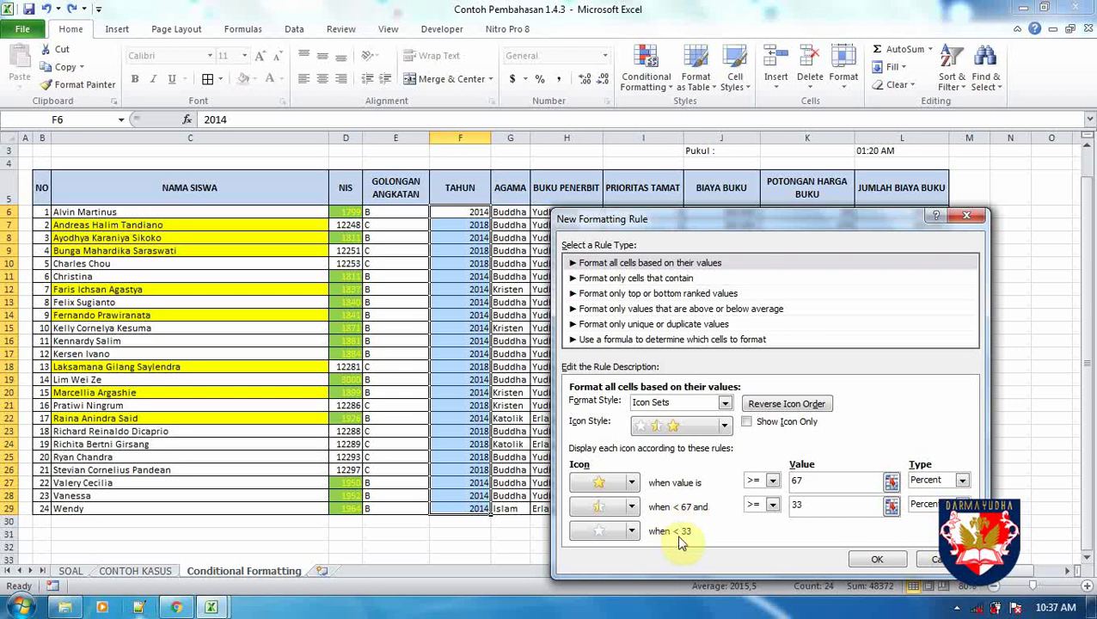
# Set both threshold types to Number, with 2018 for the full star and 2010 for the half star
pyautogui.click(962, 479)
pyautogui.click(925, 495)
pyautogui.click(961, 503)
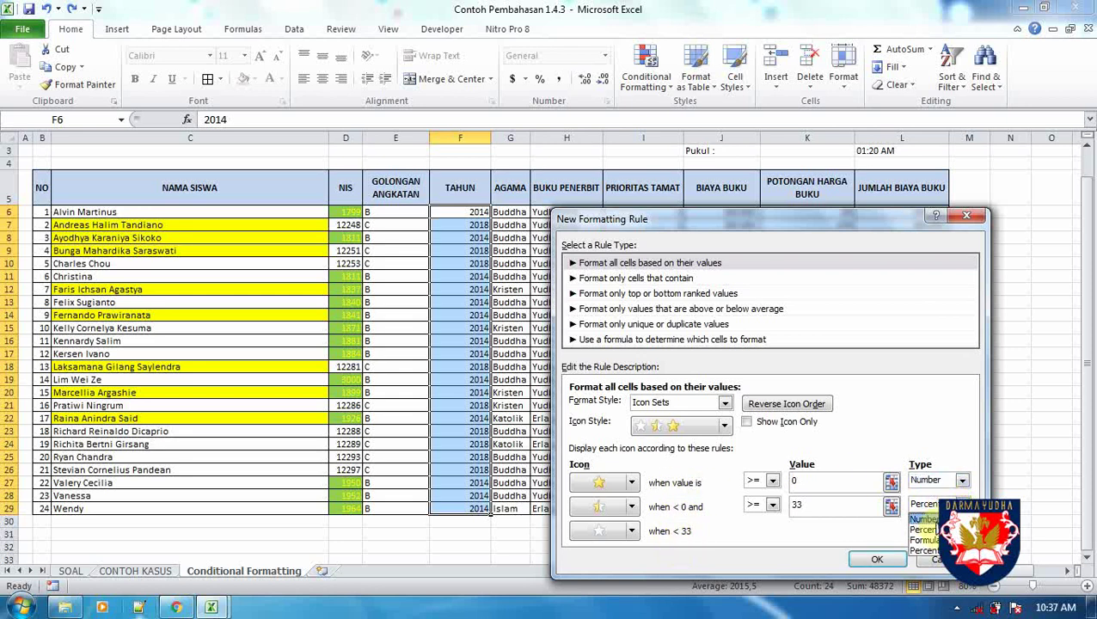
pyautogui.click(925, 519)
pyautogui.click(825, 482)
pyautogui.doubleClick(818, 480)
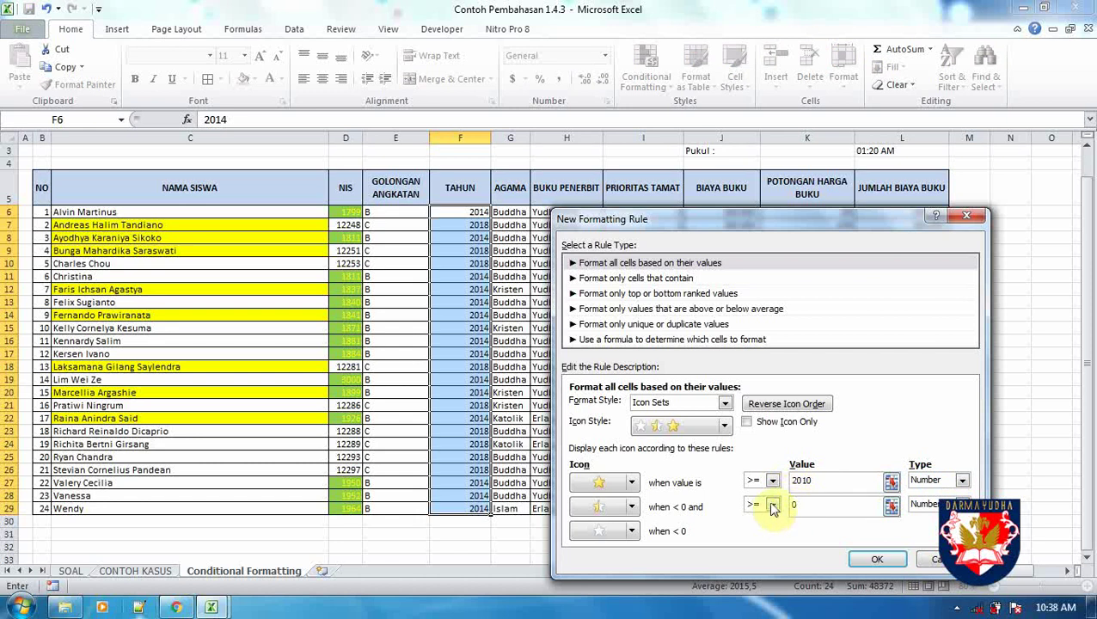
pyautogui.click(799, 505)
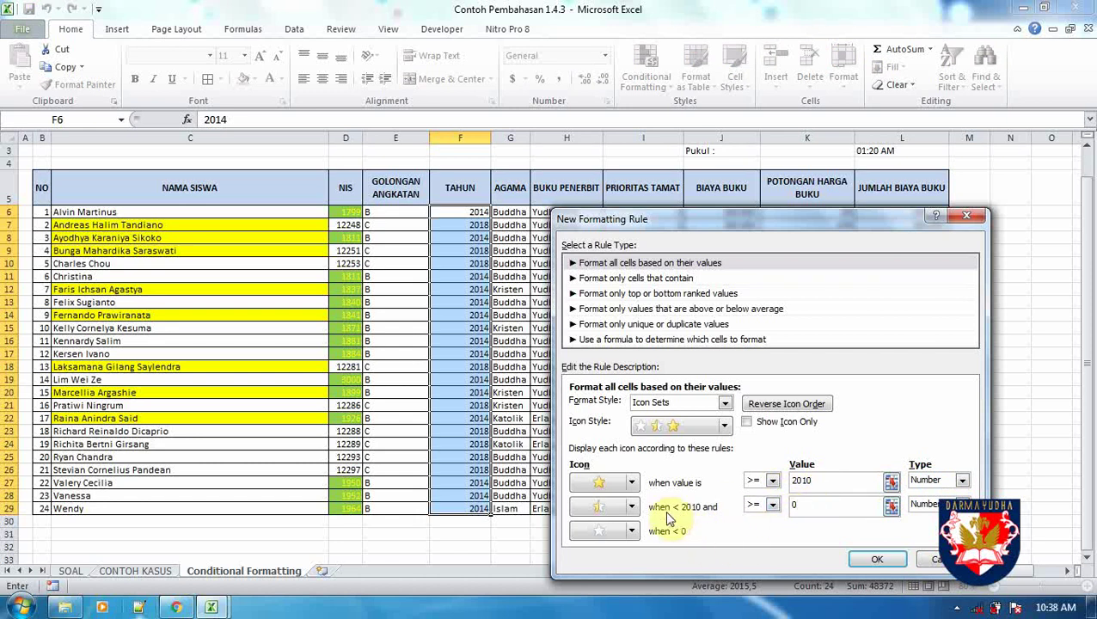
pyautogui.click(795, 506)
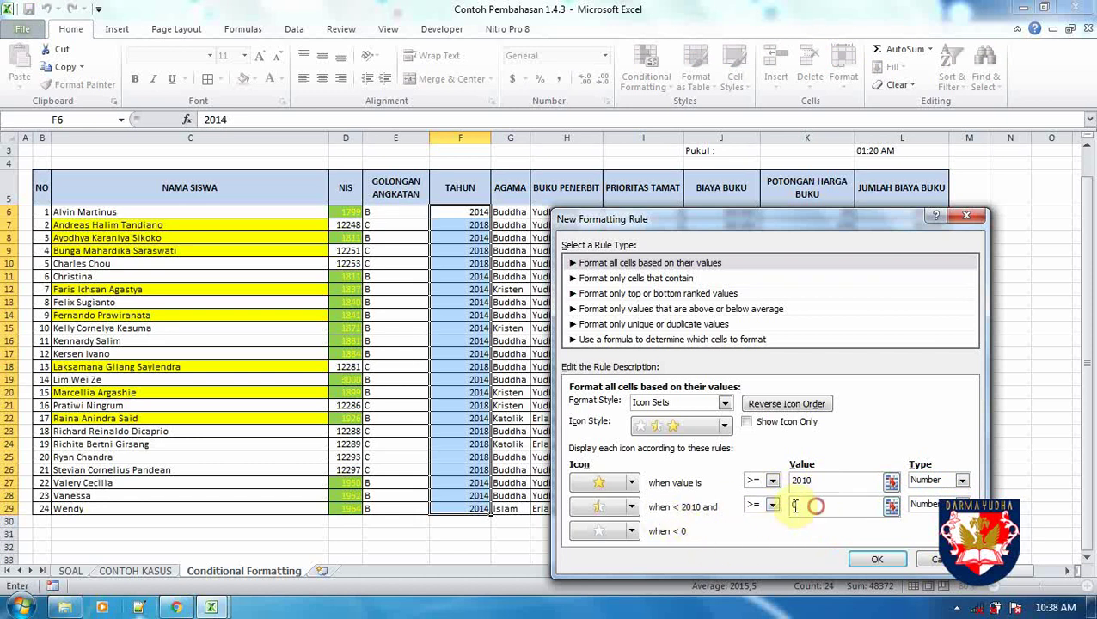
pyautogui.write('2010')
pyautogui.click(816, 481)
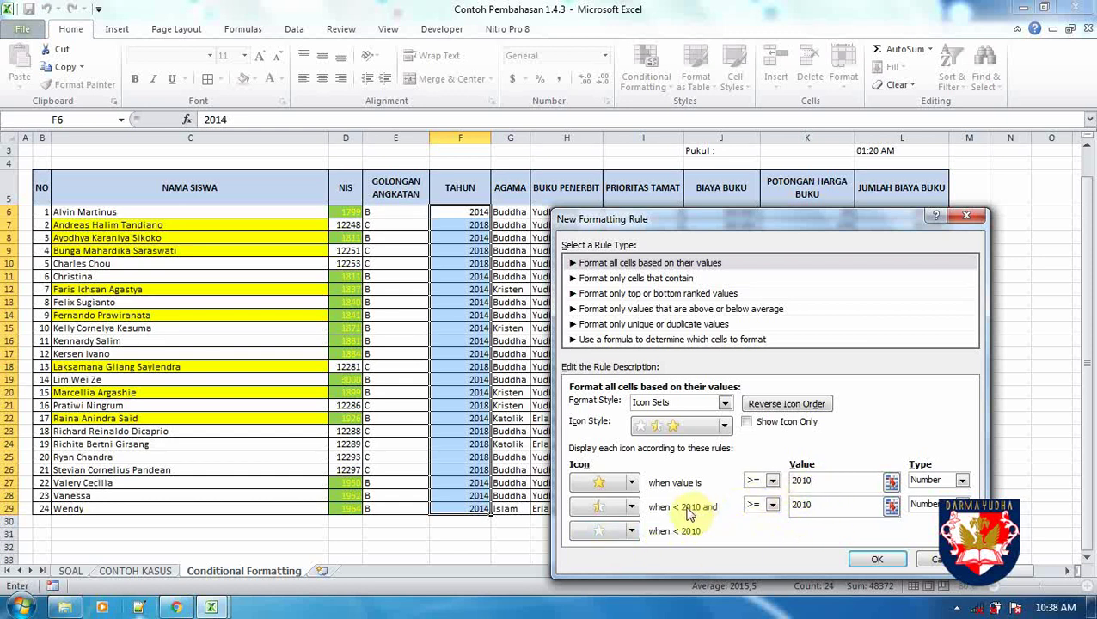
pyautogui.write('8')
pyautogui.click(822, 505)
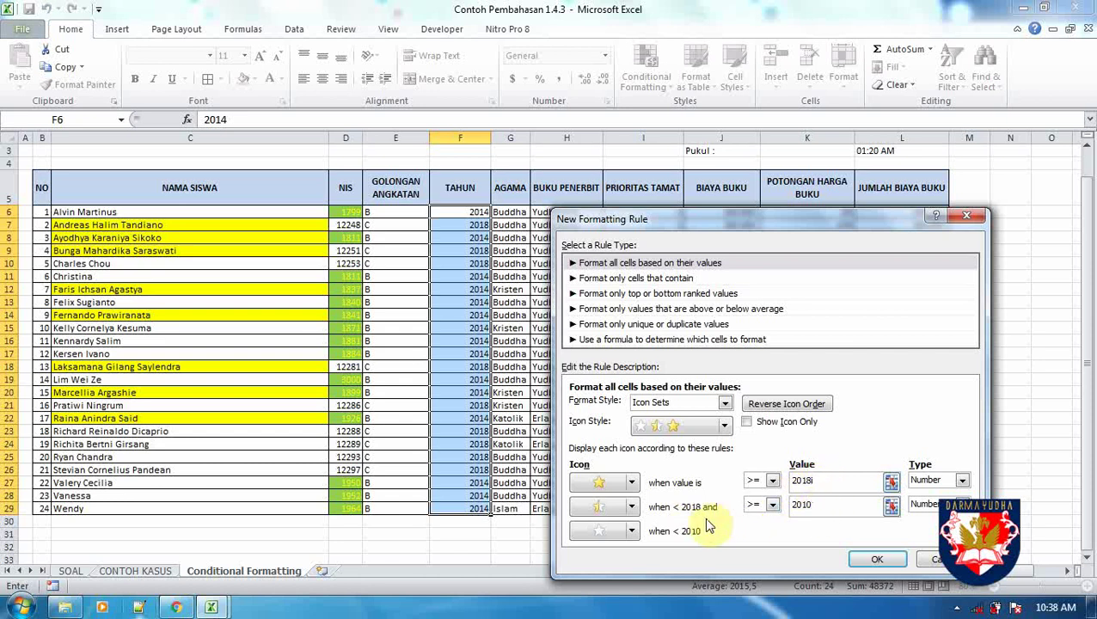
# Try the > comparison on the half-star threshold of 2010, and set it back to >=
pyautogui.click(773, 481)
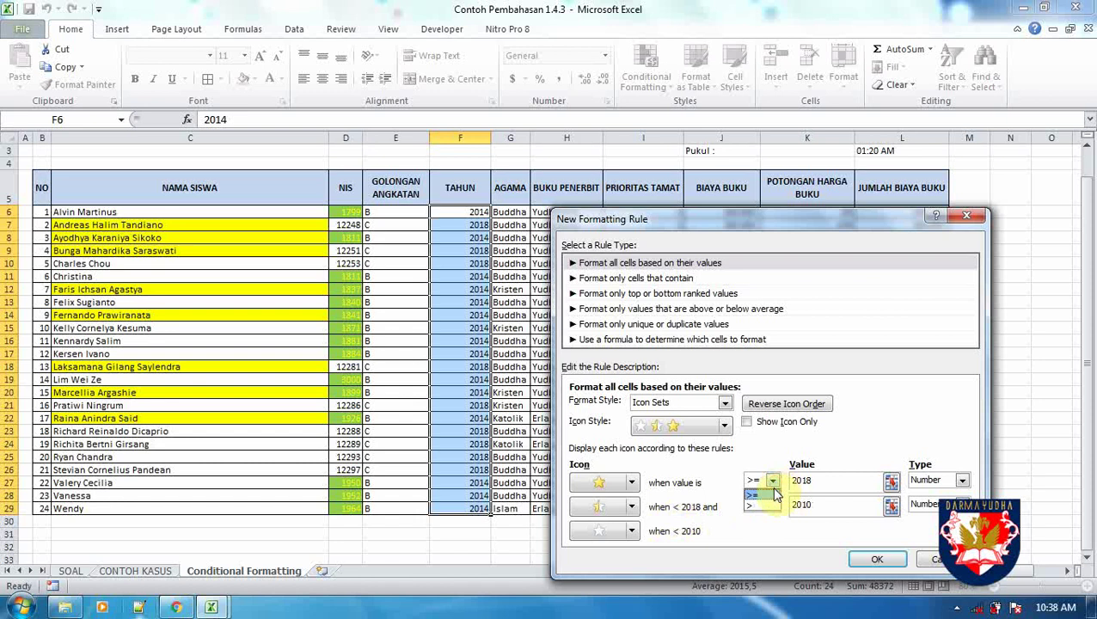
pyautogui.click(774, 497)
pyautogui.click(773, 505)
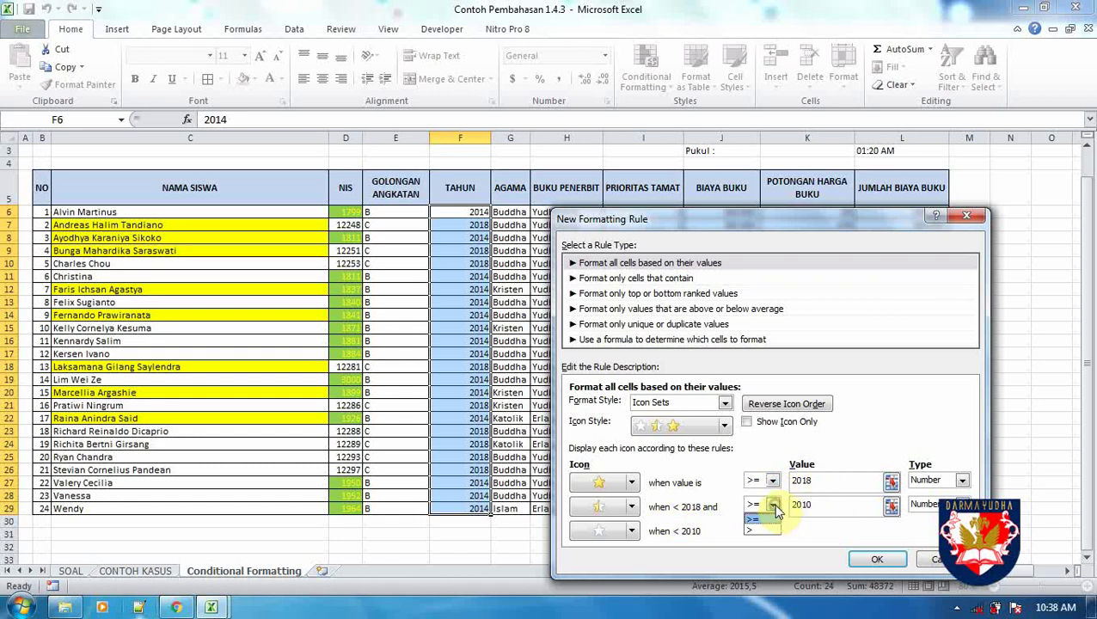
pyautogui.click(763, 530)
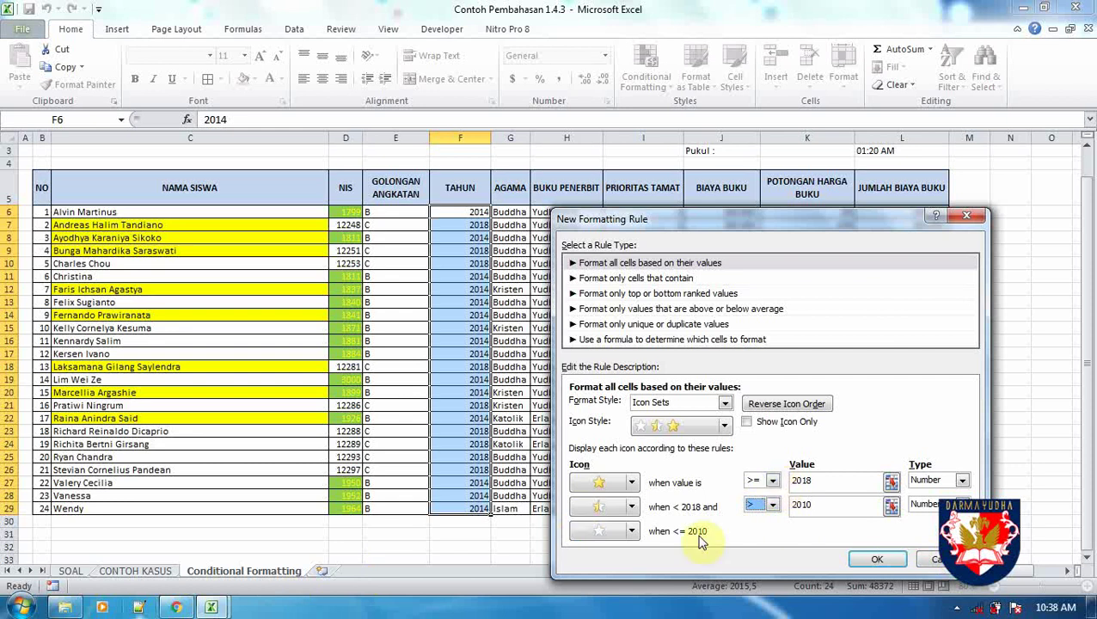
pyautogui.click(770, 483)
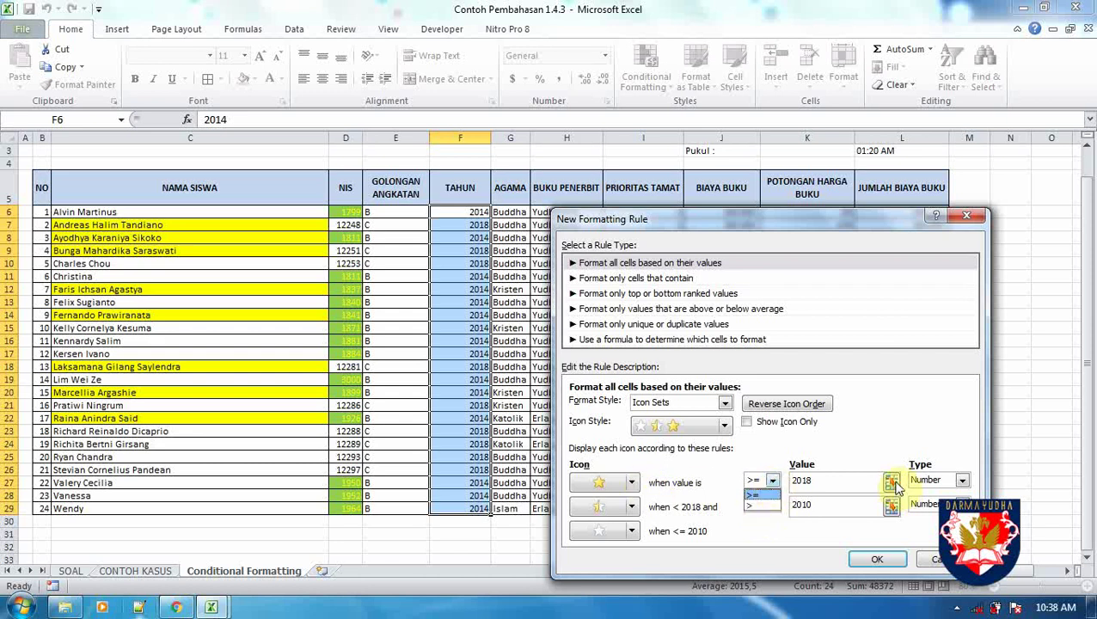
pyautogui.click(844, 479)
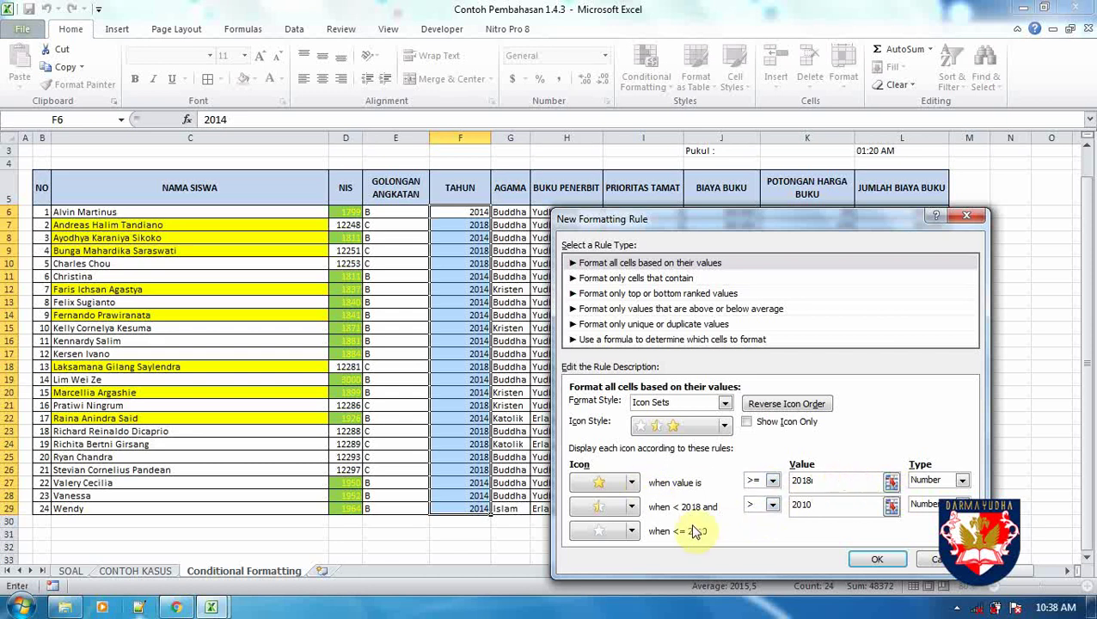
pyautogui.click(772, 505)
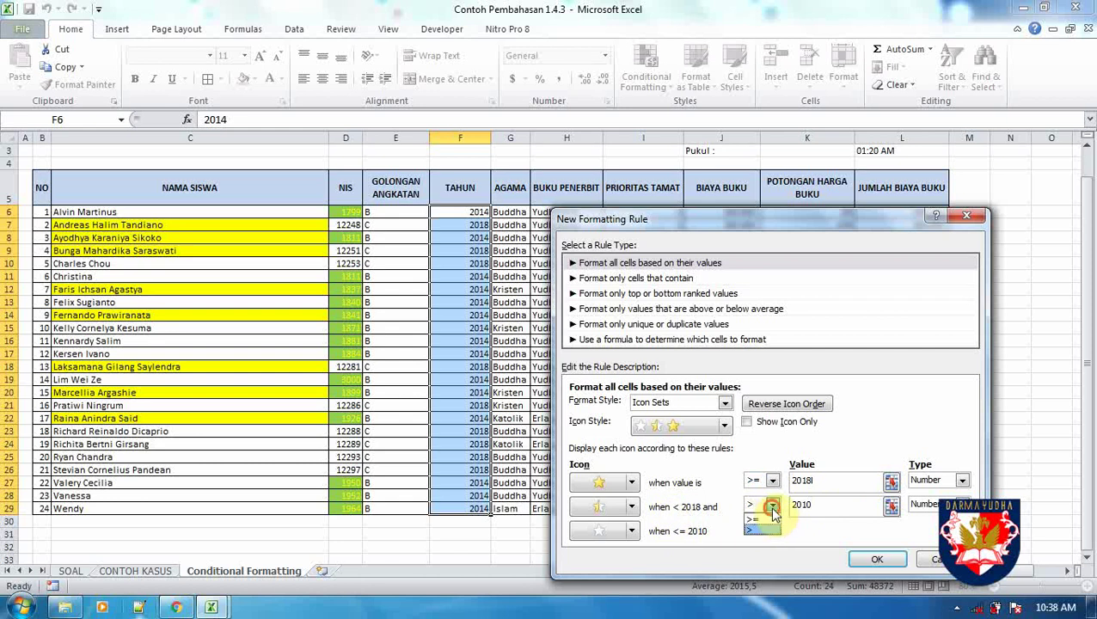
pyautogui.click(756, 518)
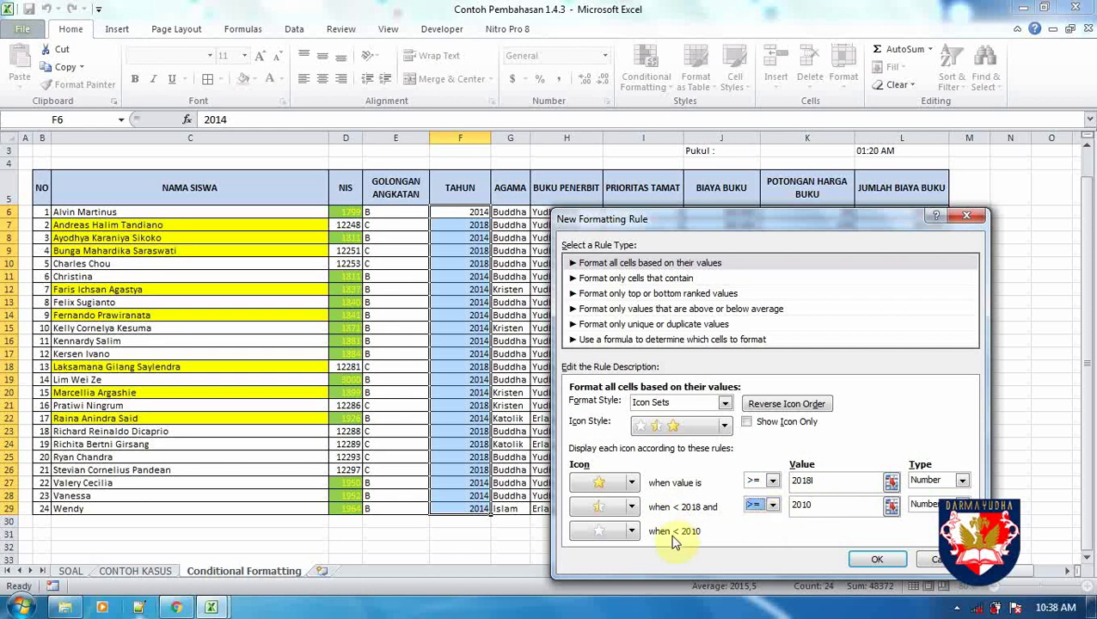
# Set the full-star comparison to > for 2018 and apply the star icon rule to the TAHUN cells
pyautogui.click(774, 483)
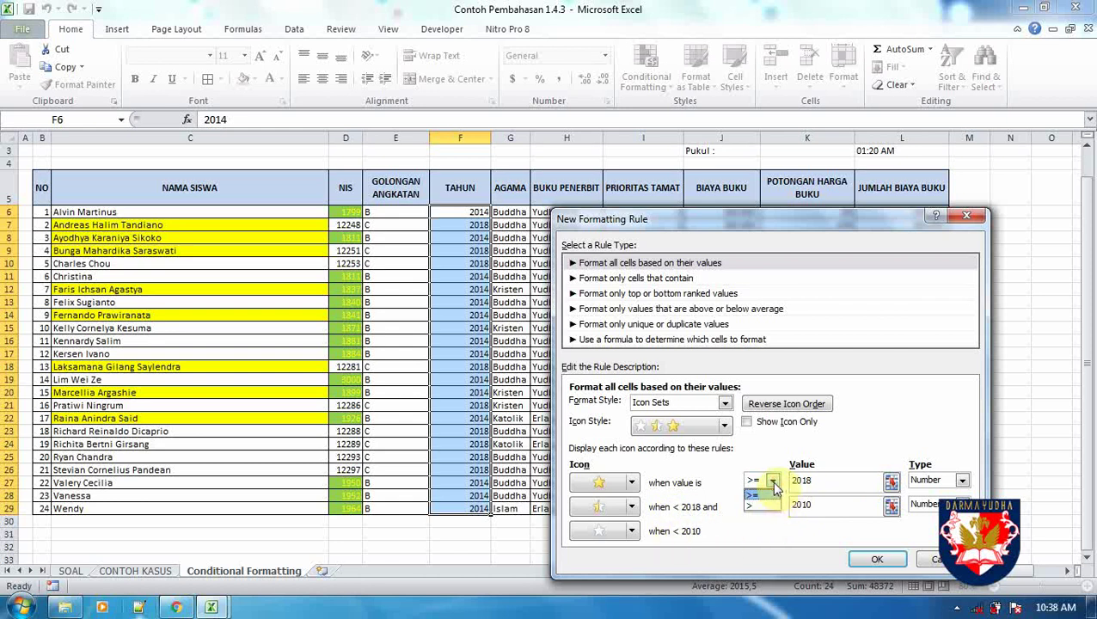
pyautogui.click(751, 506)
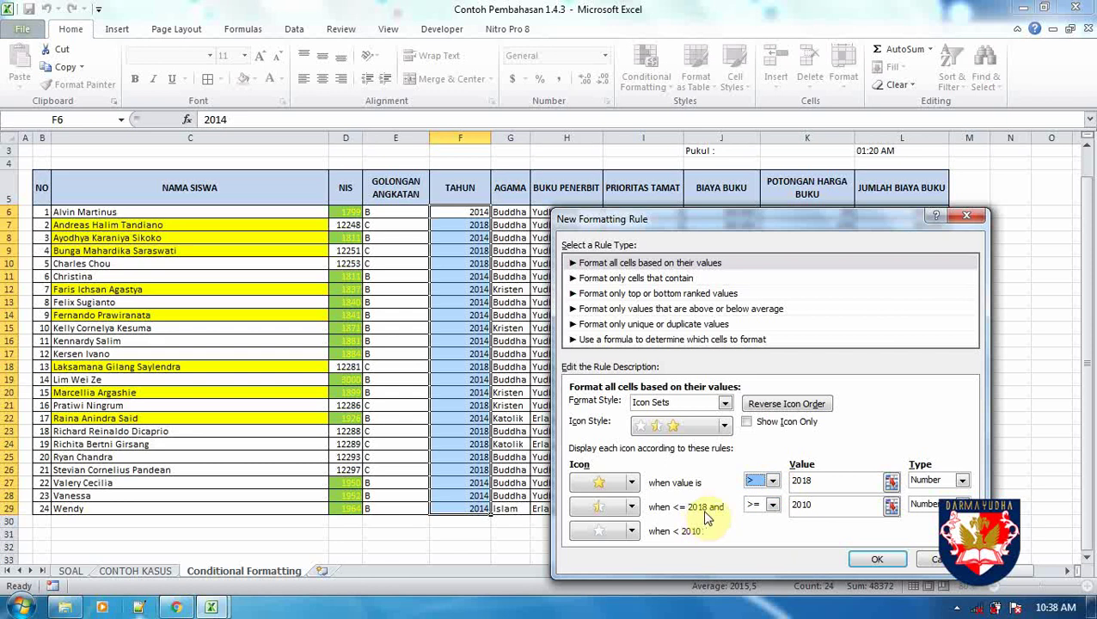
pyautogui.click(868, 563)
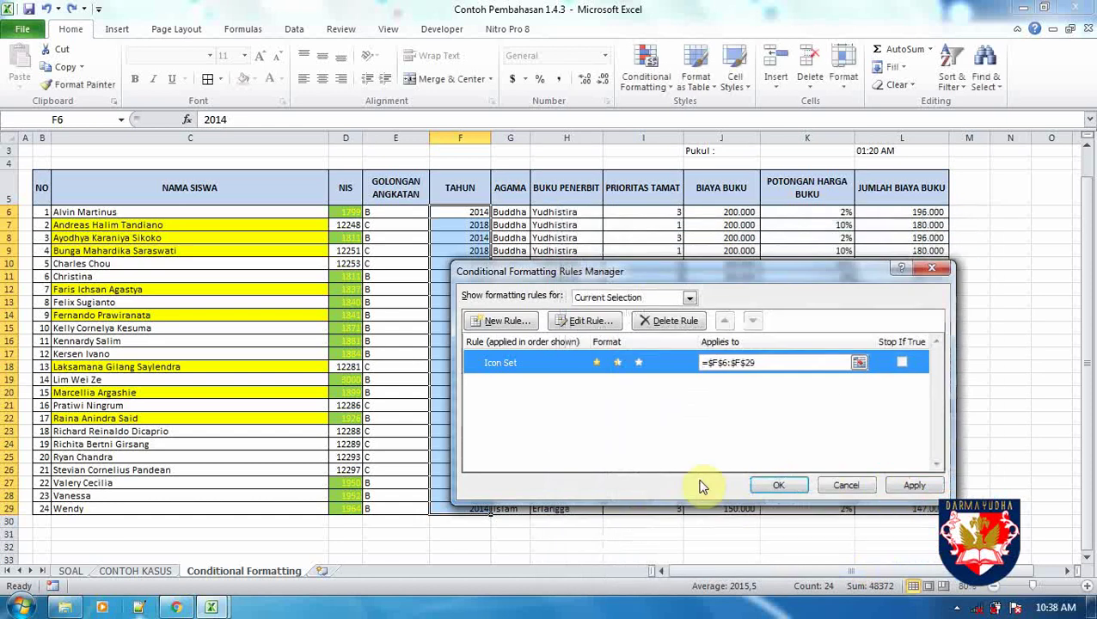
pyautogui.click(912, 487)
pyautogui.click(776, 482)
# Examine the star icons in the TAHUN column against the neighbouring GOLONGAN ANGKATAN values
pyautogui.click(494, 376)
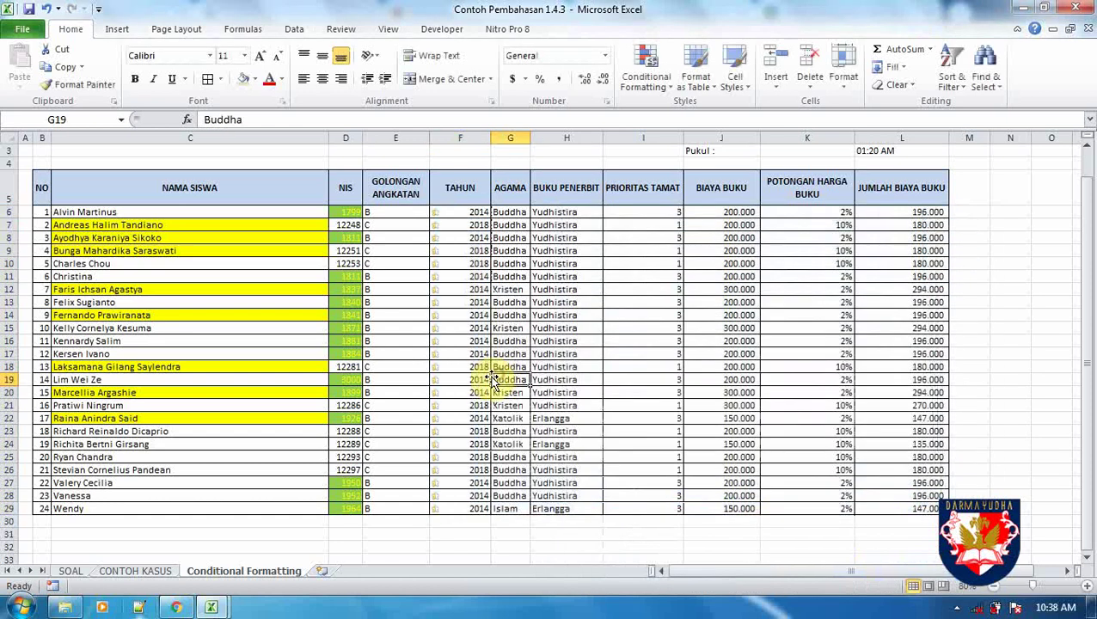
pyautogui.click(453, 406)
pyautogui.click(477, 352)
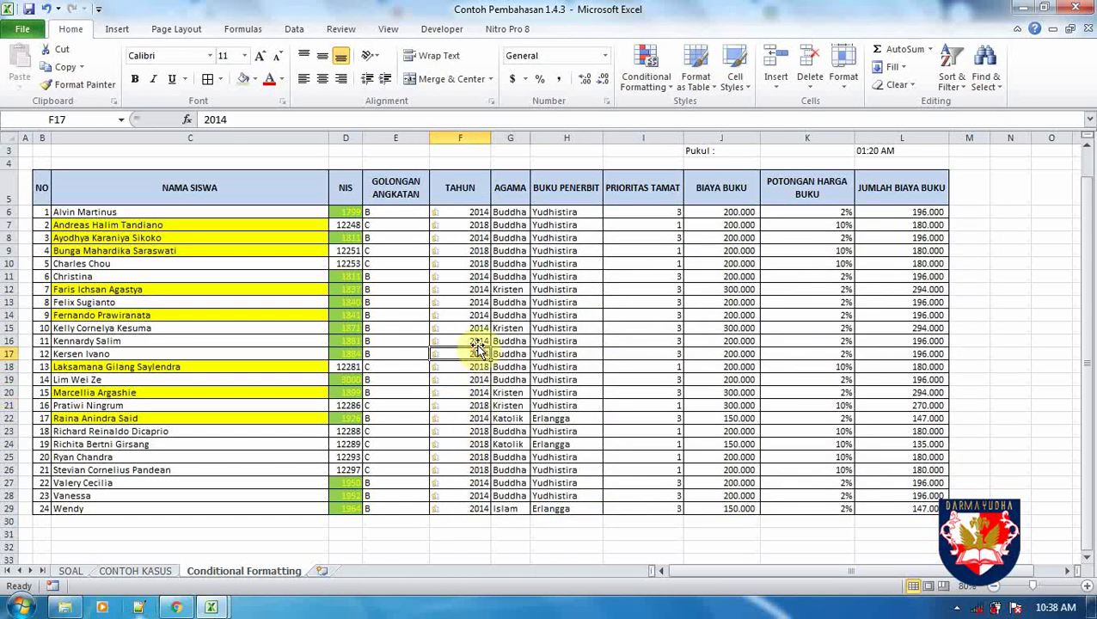
pyautogui.click(469, 314)
pyautogui.click(466, 276)
pyautogui.click(383, 247)
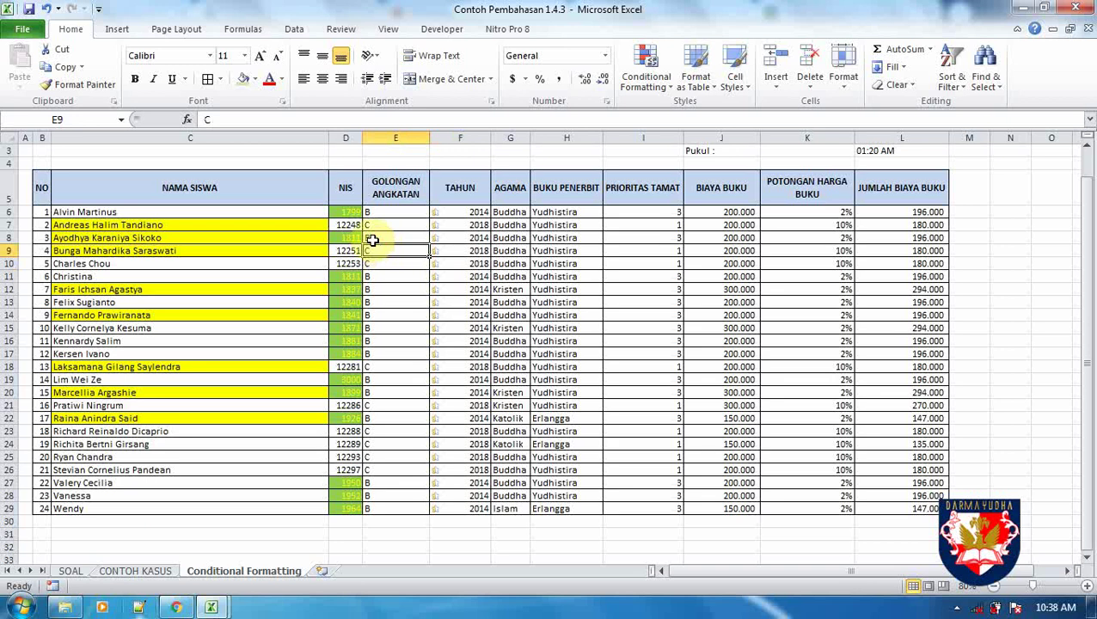
pyautogui.click(372, 224)
pyautogui.click(380, 211)
# Set the TAHUN value in F14 to 2010 to test the star icon rule
pyautogui.click(405, 313)
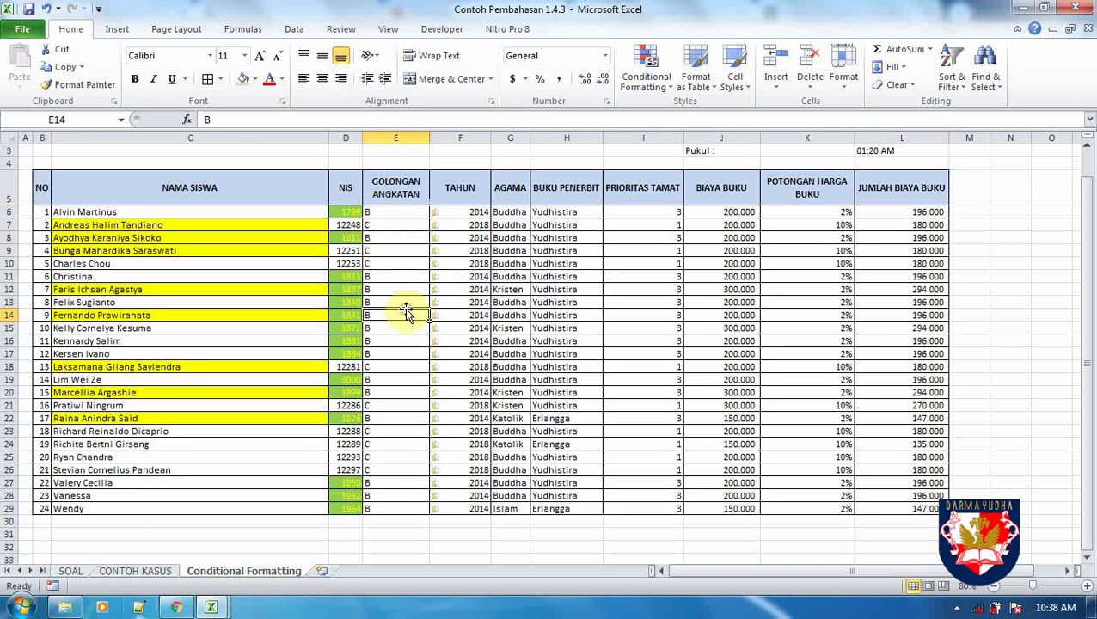
pyautogui.write('a')
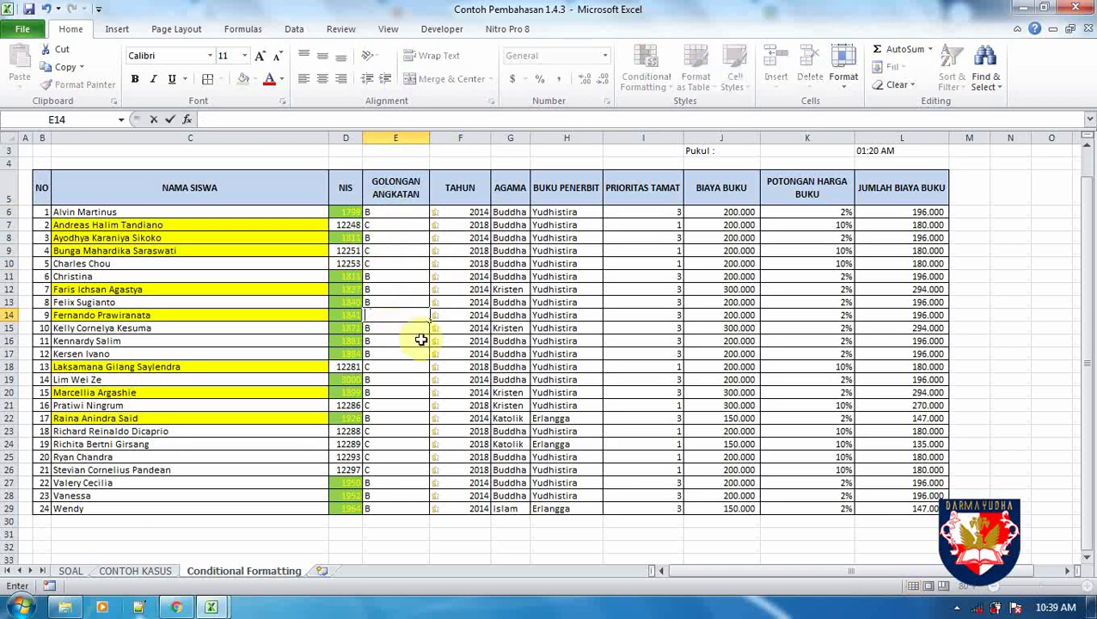
pyautogui.hotkey('ctrl', 'Return')
pyautogui.press('Tab')
pyautogui.write('2')
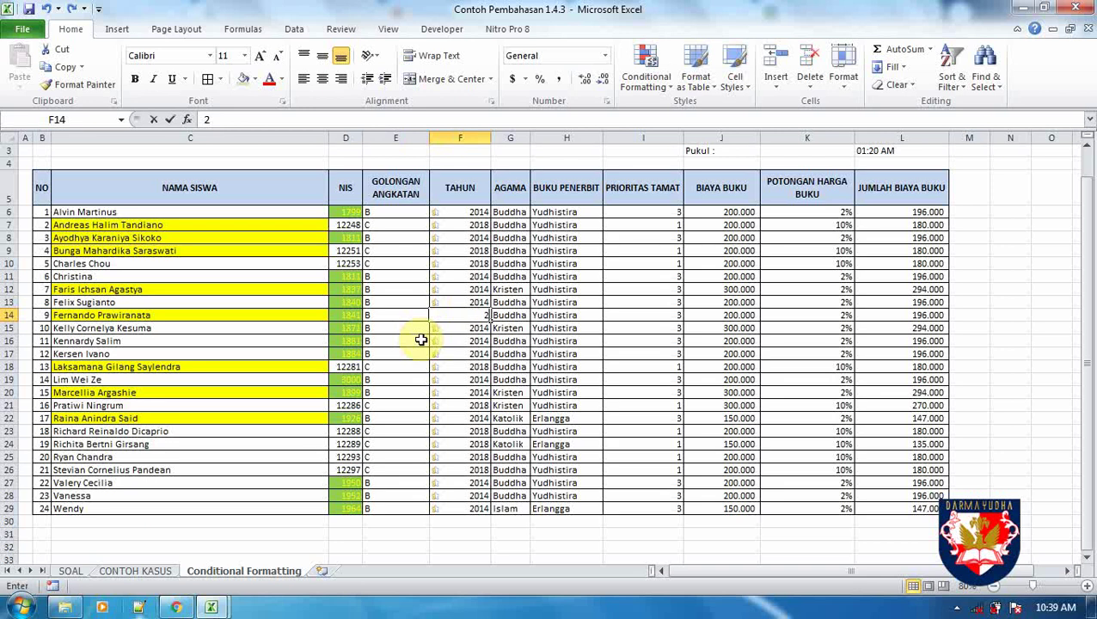
pyautogui.write('010')
pyautogui.press('Return')
pyautogui.press('Up')
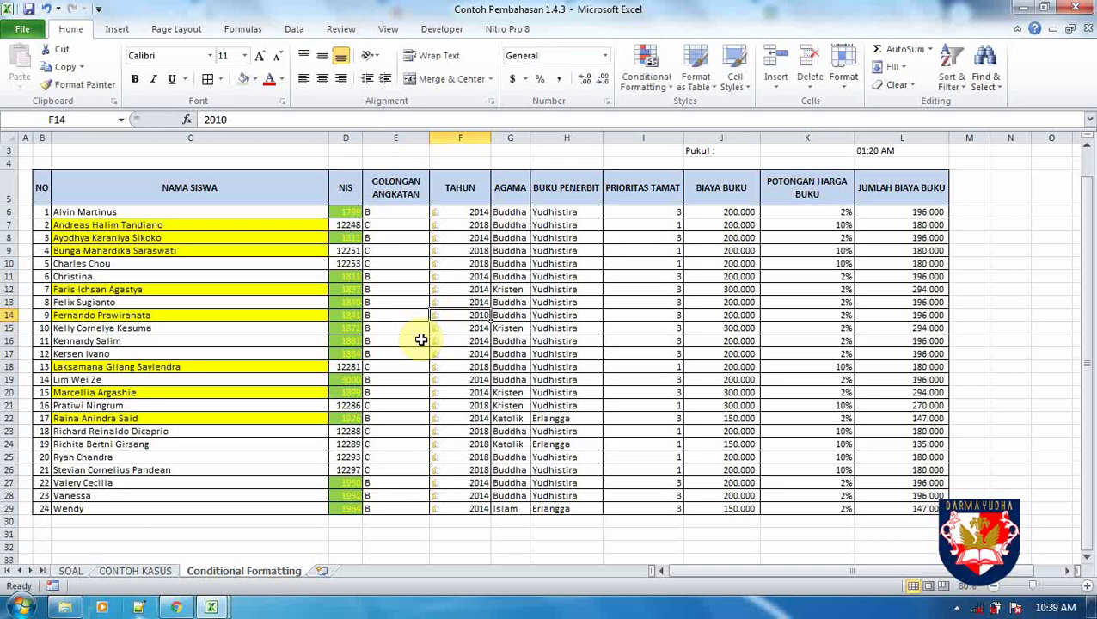
# Set the TAHUN value in F14 to 2009 and check its star icon
pyautogui.write('20')
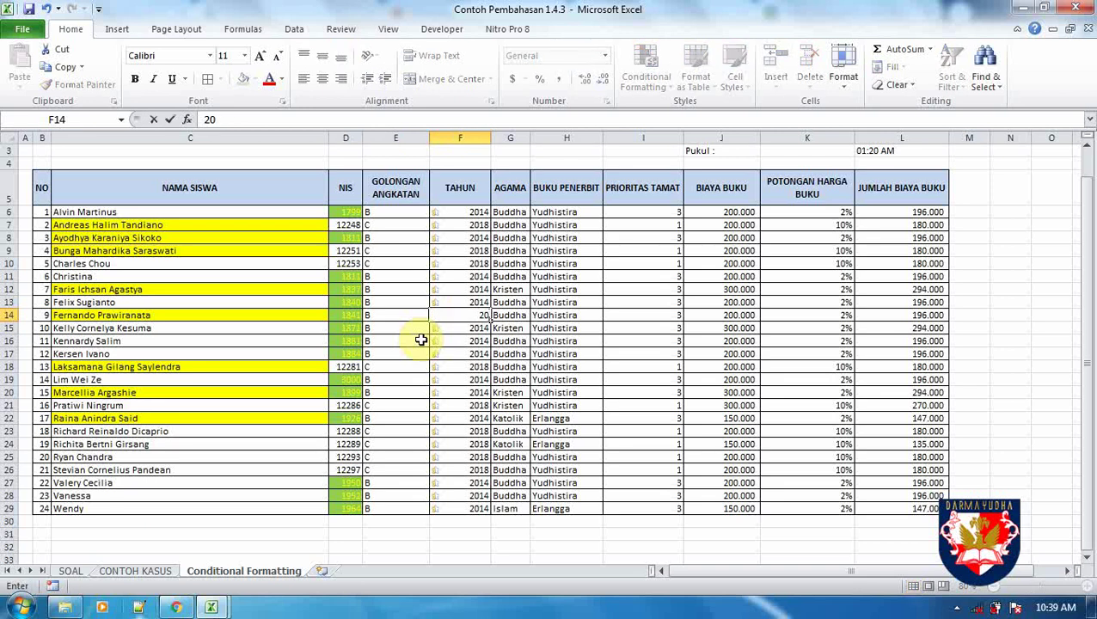
pyautogui.write('09')
pyautogui.press('Return')
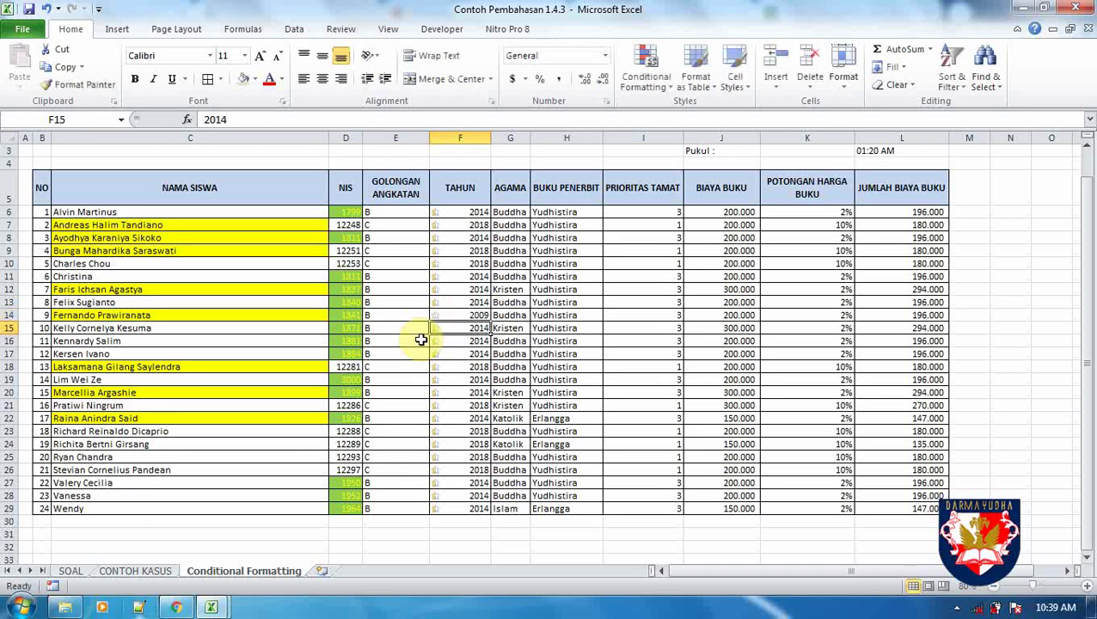
pyautogui.press('Up')
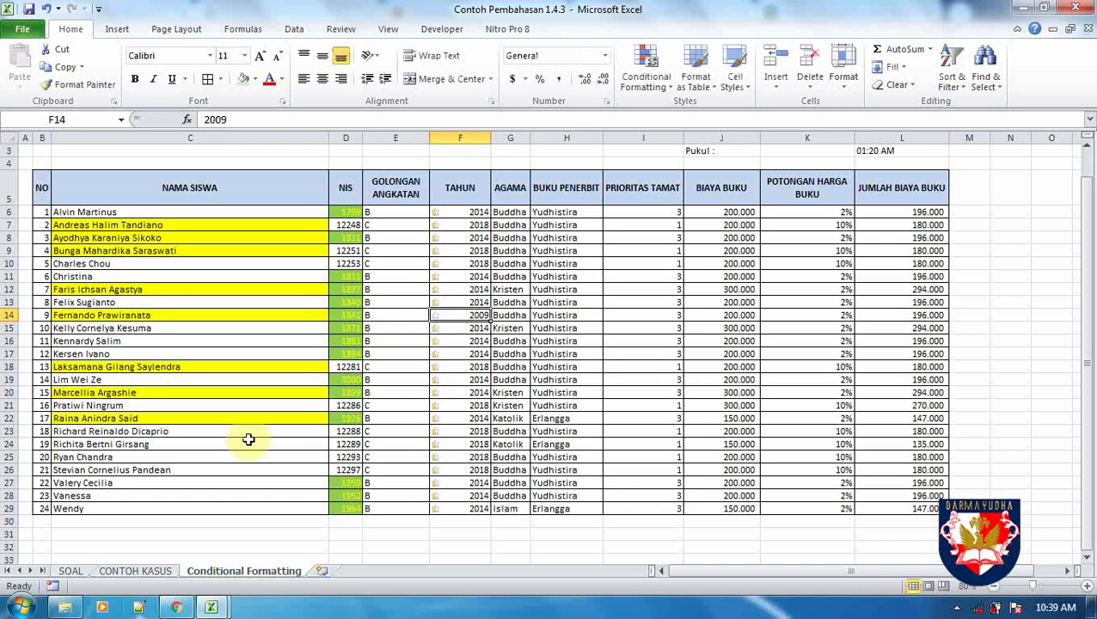
# Review the star icon conditions of task 4 on the SOAL sheet, and return to the Conditional Formatting sheet
pyautogui.click(68, 572)
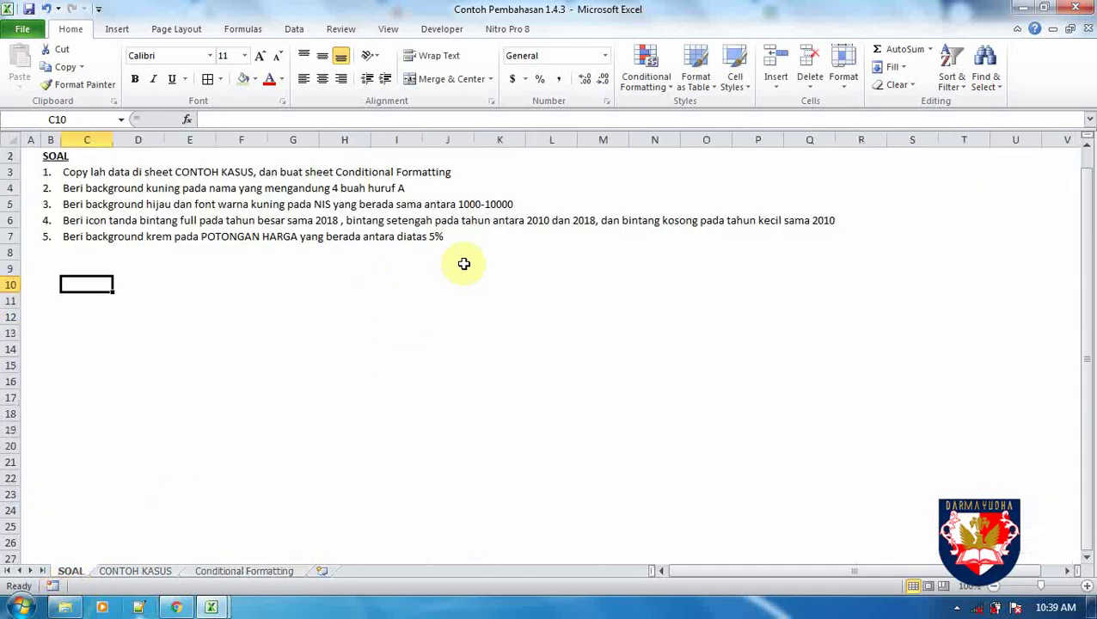
pyautogui.click(341, 220)
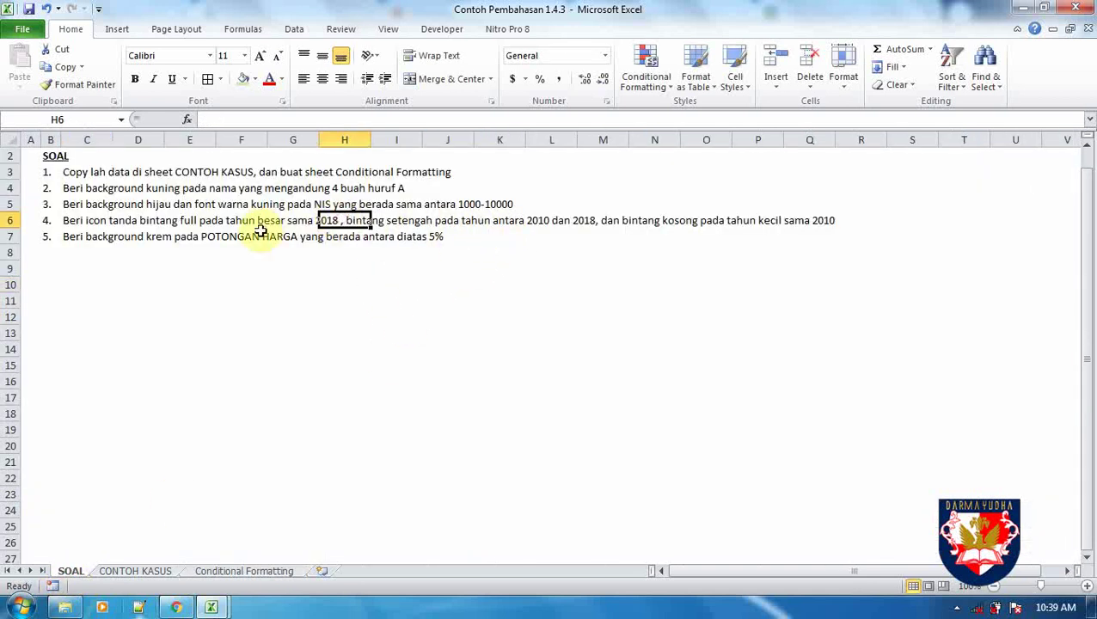
pyautogui.click(260, 232)
pyautogui.click(736, 221)
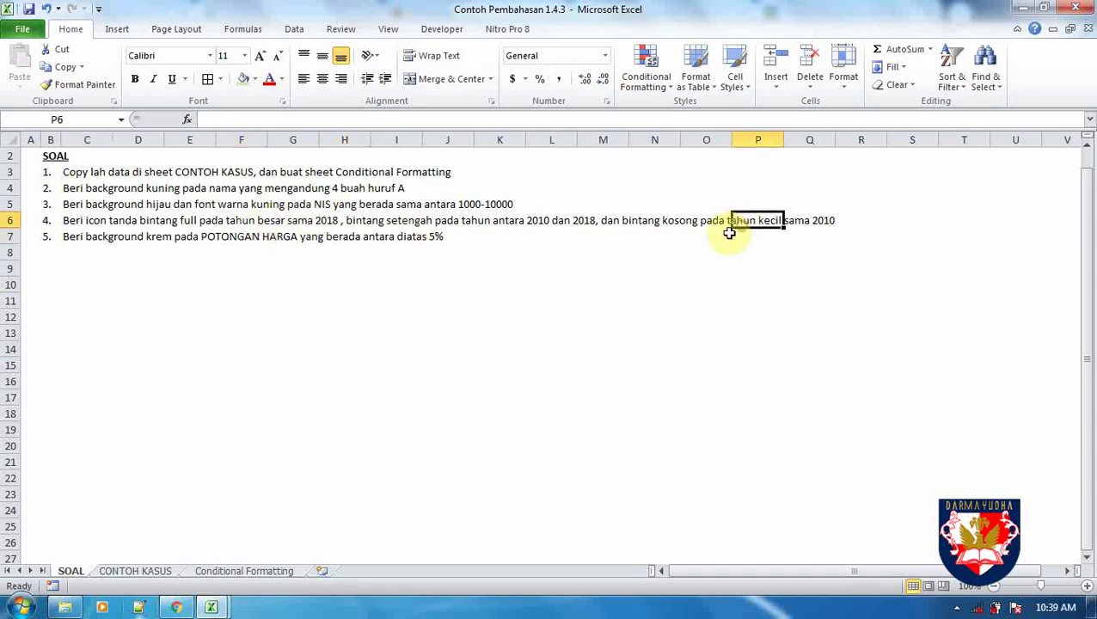
pyautogui.click(217, 570)
pyautogui.click(477, 302)
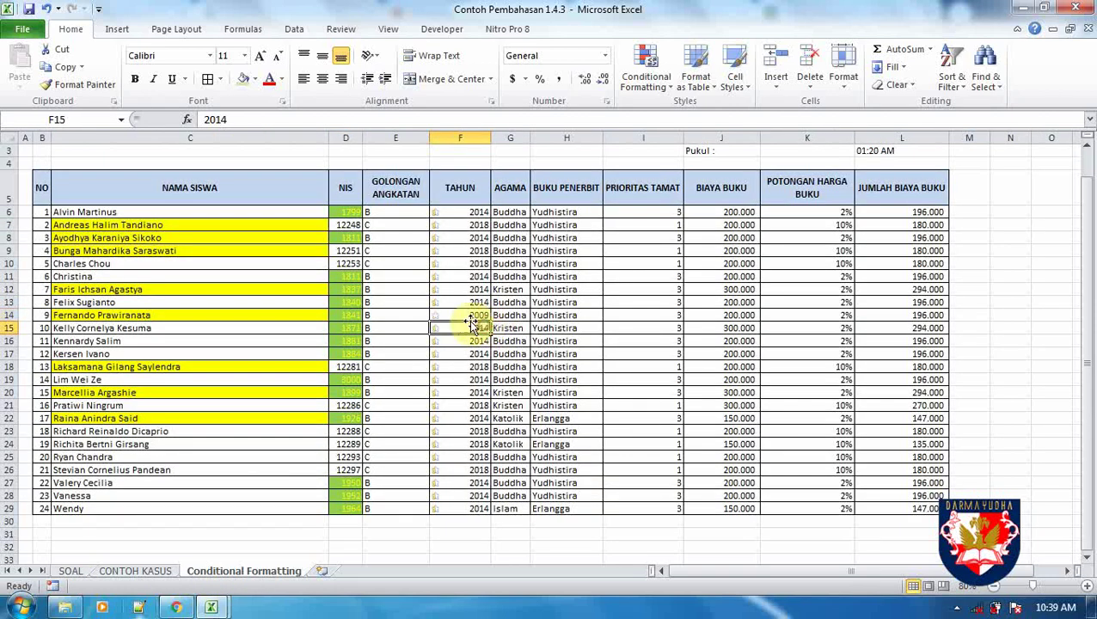
# Try 2019 as the TAHUN value in F9 to test its star icon, and undo the entry
pyautogui.click(467, 315)
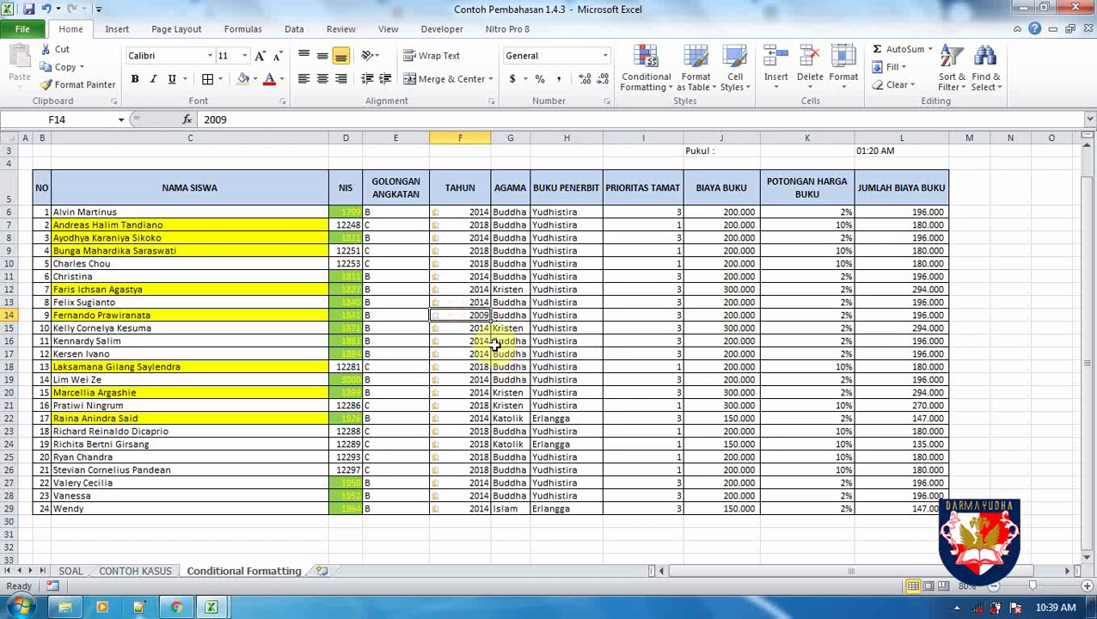
pyautogui.click(472, 251)
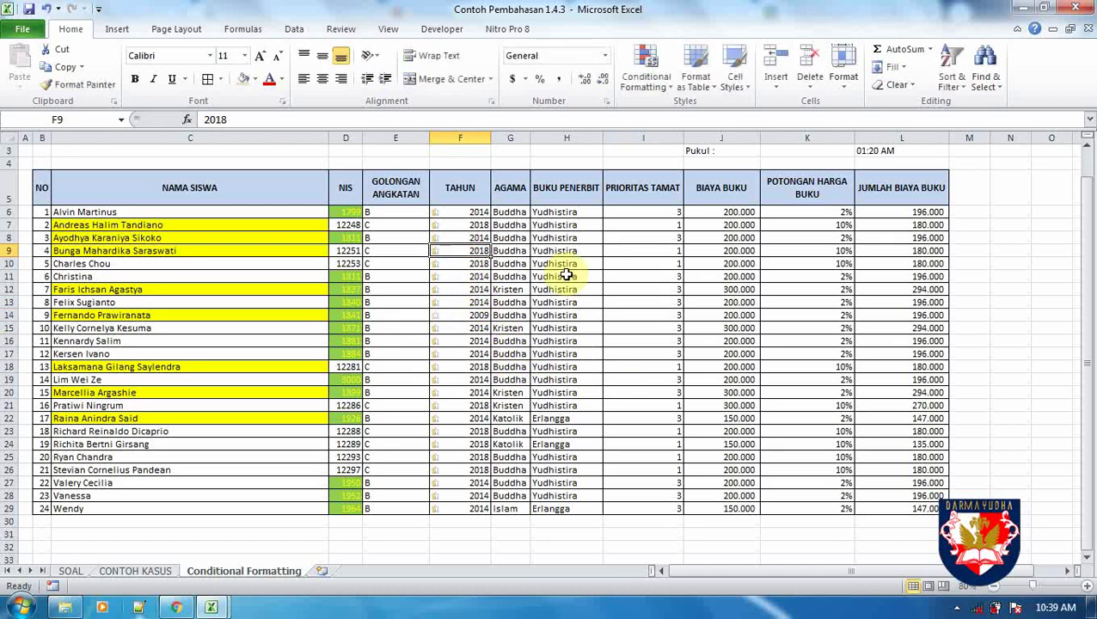
pyautogui.press('F2')
pyautogui.press('BackSpace')
pyautogui.write('9')
pyautogui.press('Return')
pyautogui.press('Up')
pyautogui.hotkey('ctrl', 'z')
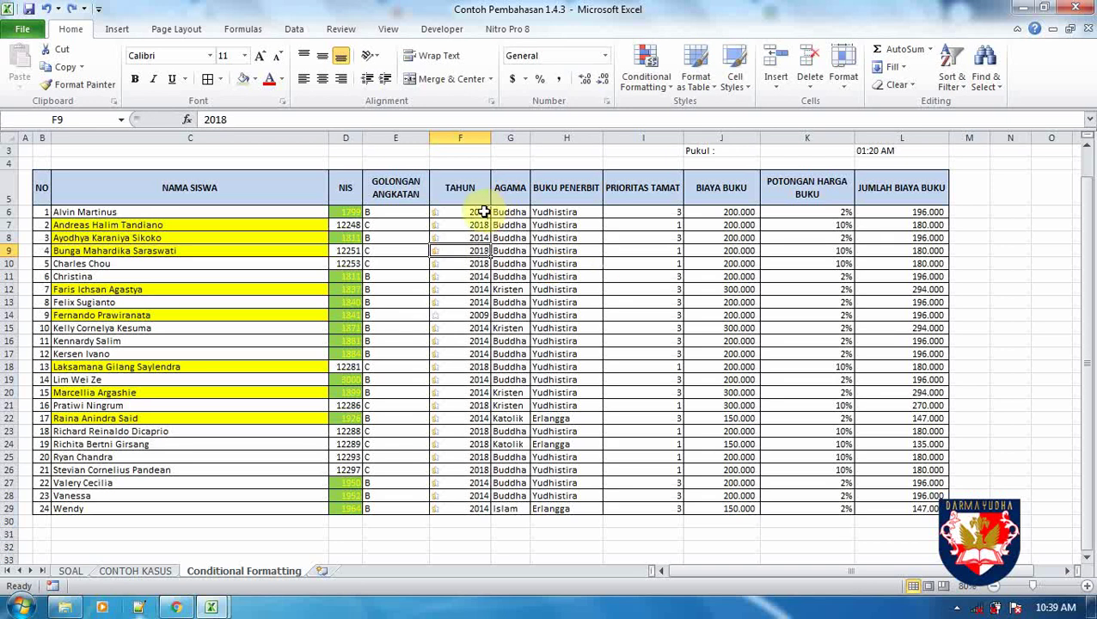
# Edit the icon set rule on the TAHUN values F6:F29 so the half star applies to values > 2010
pyautogui.moveTo(477, 212); pyautogui.dragTo(475, 508)
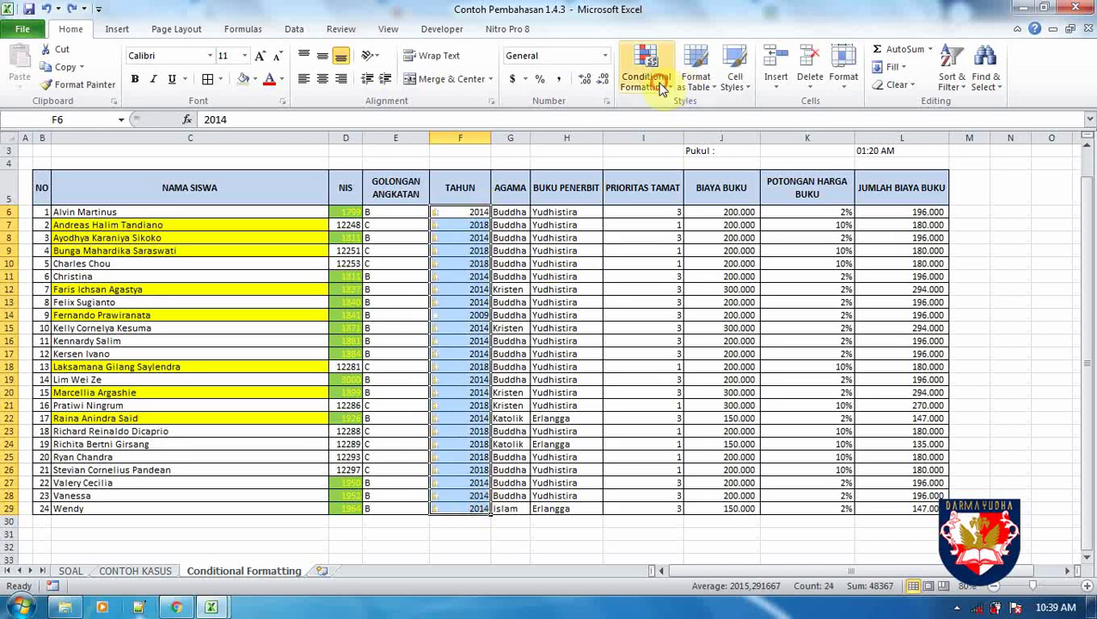
pyautogui.click(646, 75)
pyautogui.click(679, 321)
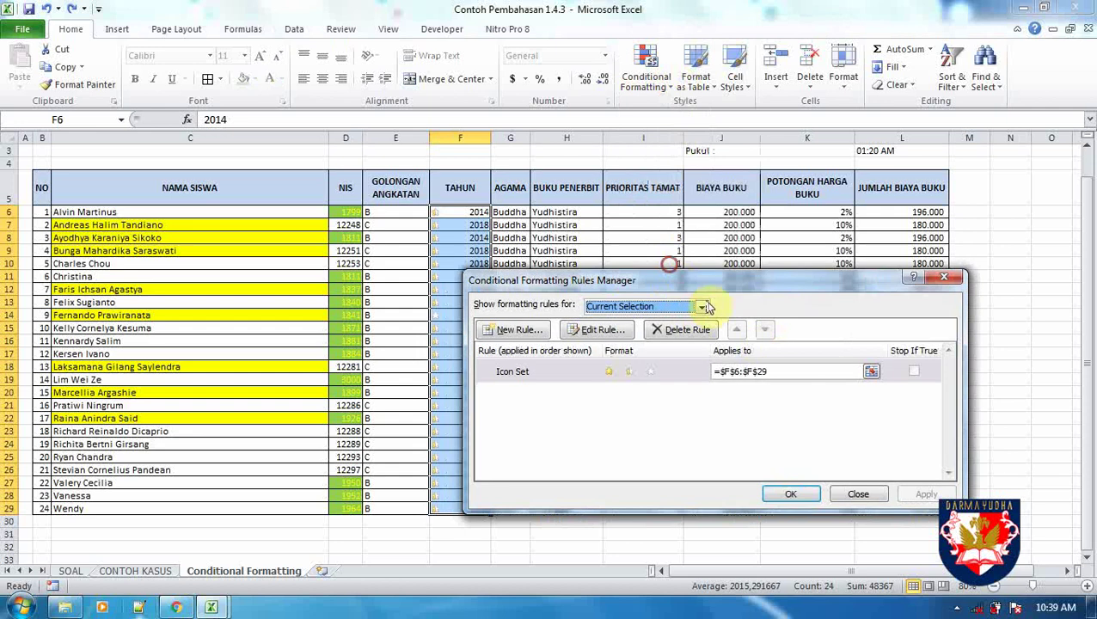
pyautogui.click(604, 405)
pyautogui.doubleClick(604, 405)
pyautogui.moveTo(684, 241); pyautogui.dragTo(708, 202)
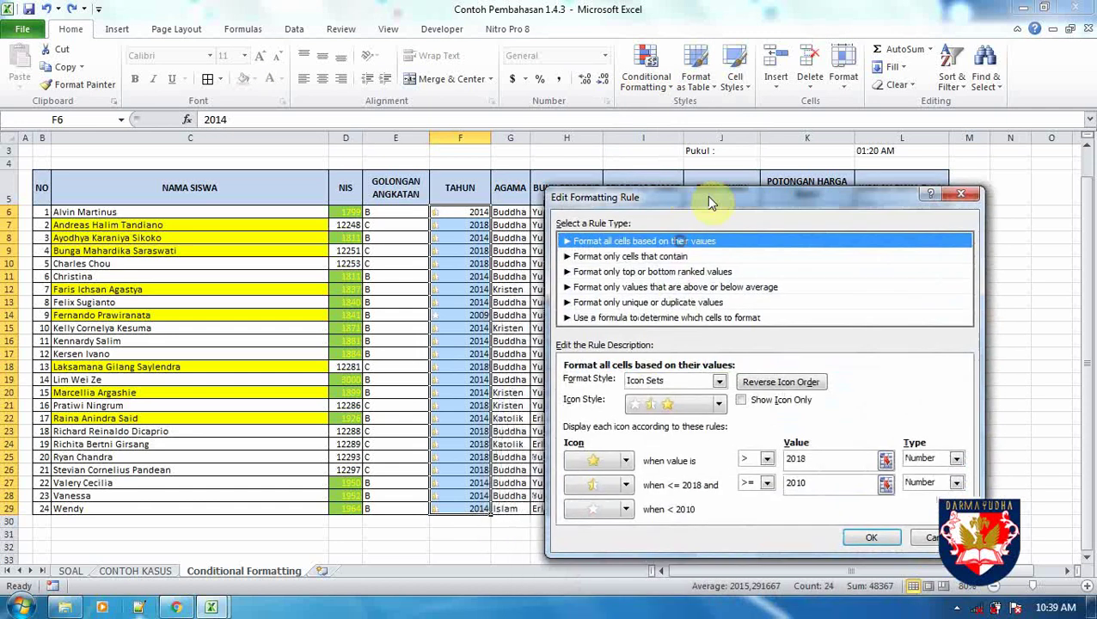
pyautogui.click(770, 483)
pyautogui.click(756, 507)
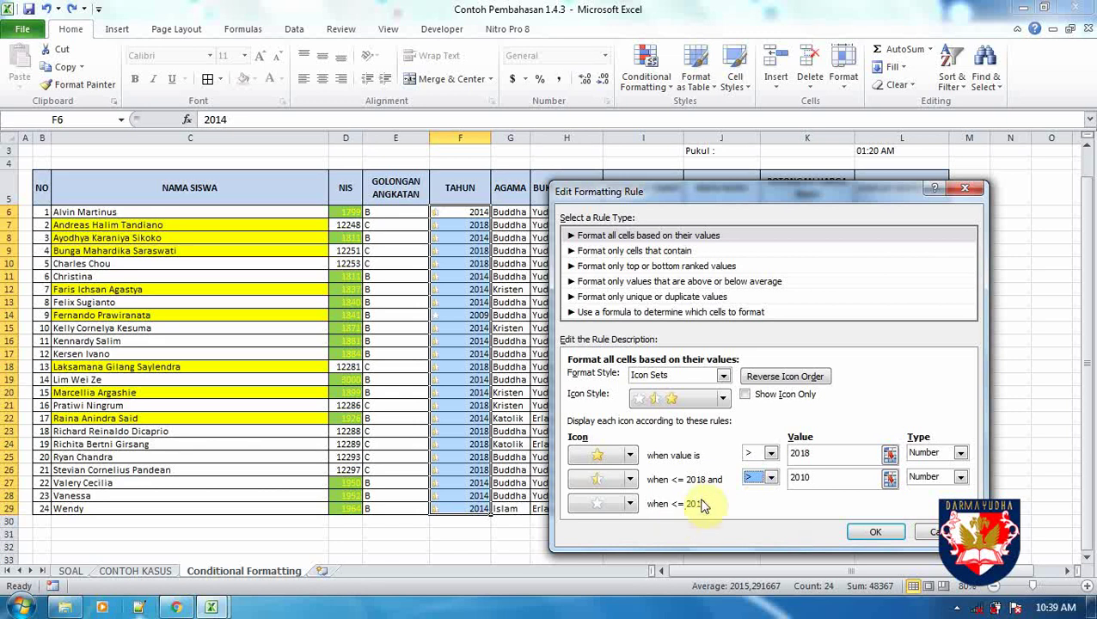
# Set the full star condition to >= 2018 and apply the edited icon set rule to the TAHUN column
pyautogui.click(770, 456)
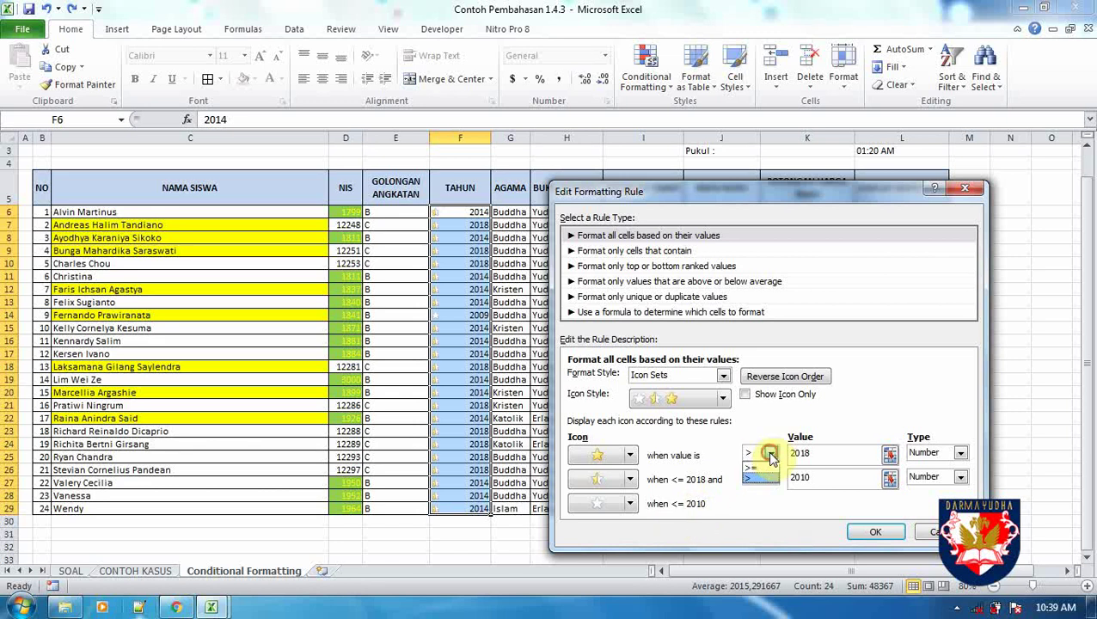
pyautogui.click(751, 471)
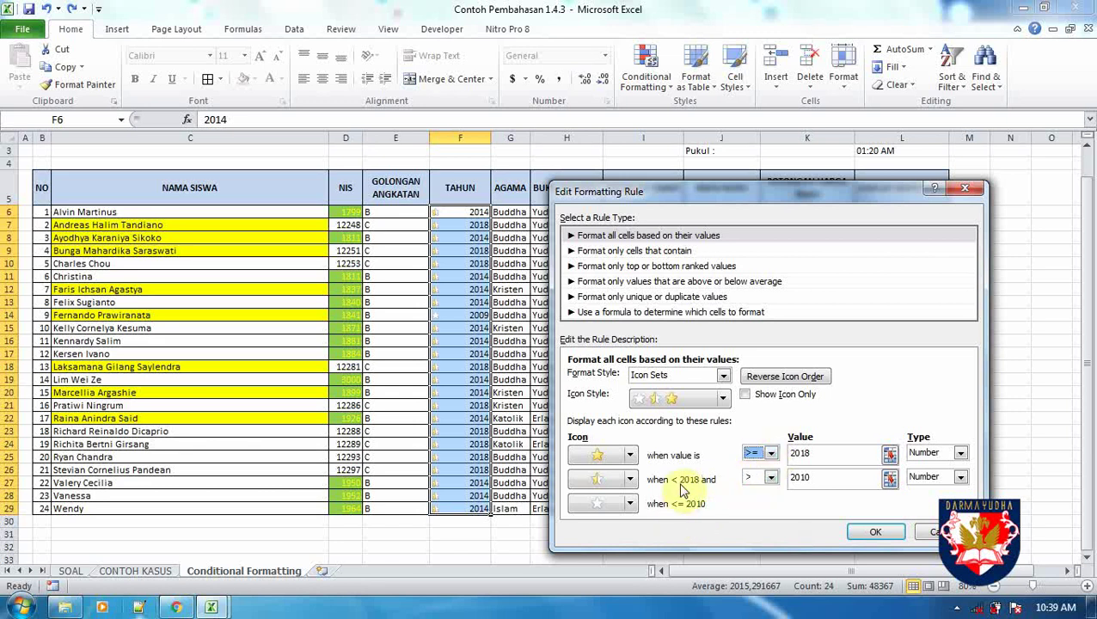
pyautogui.click(873, 531)
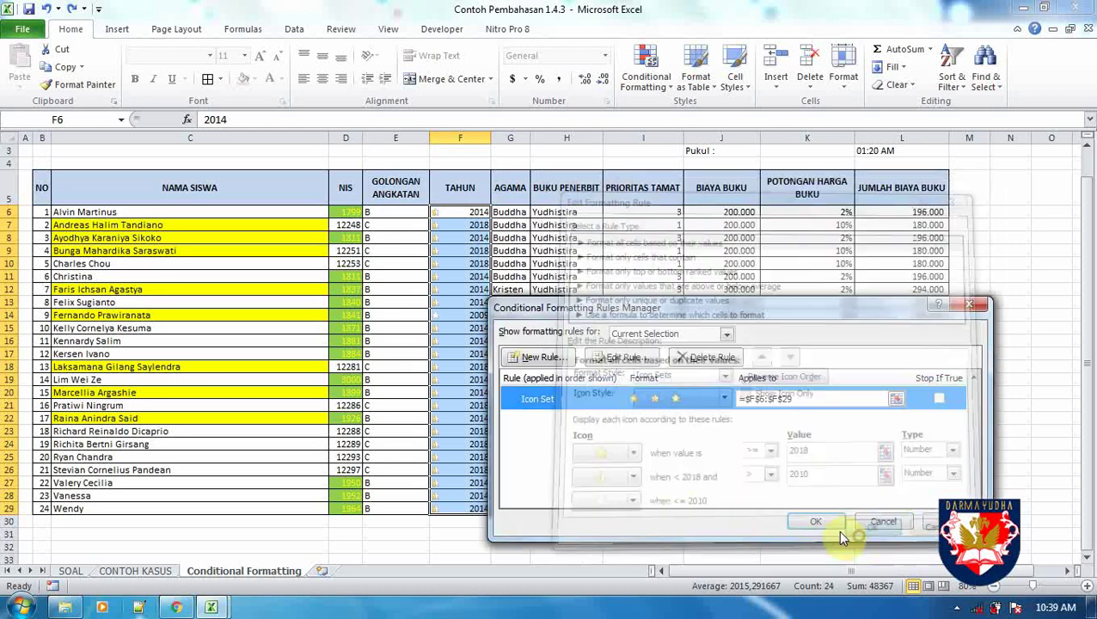
pyautogui.click(812, 522)
pyautogui.click(550, 392)
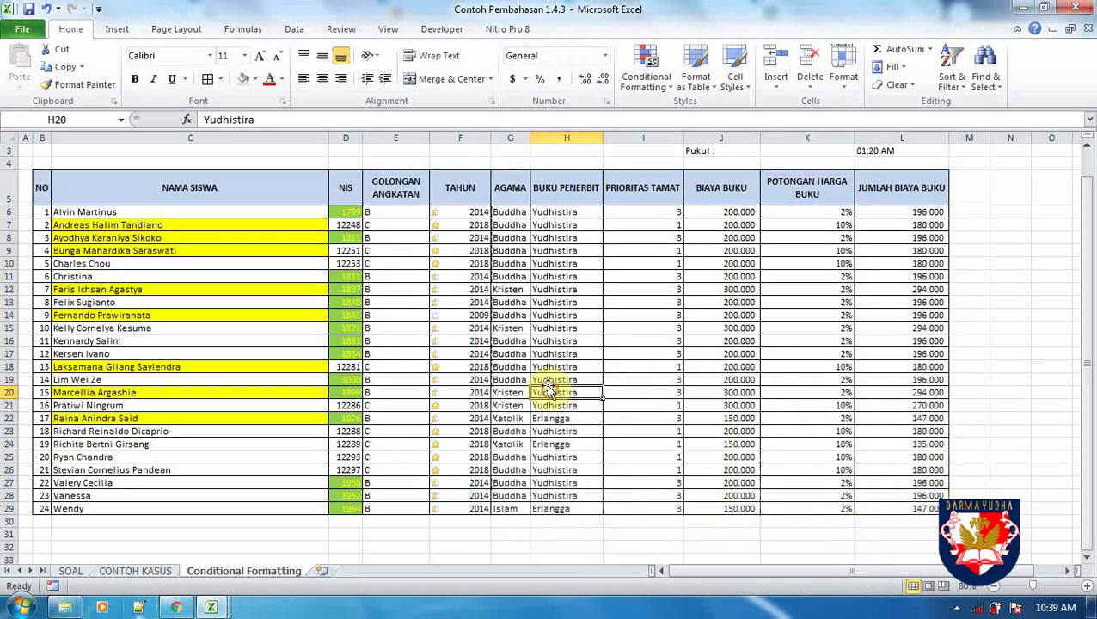
# Check the star icons of the 2018 cells in the TAHUN column, and set F14 to 2010
pyautogui.click(479, 262)
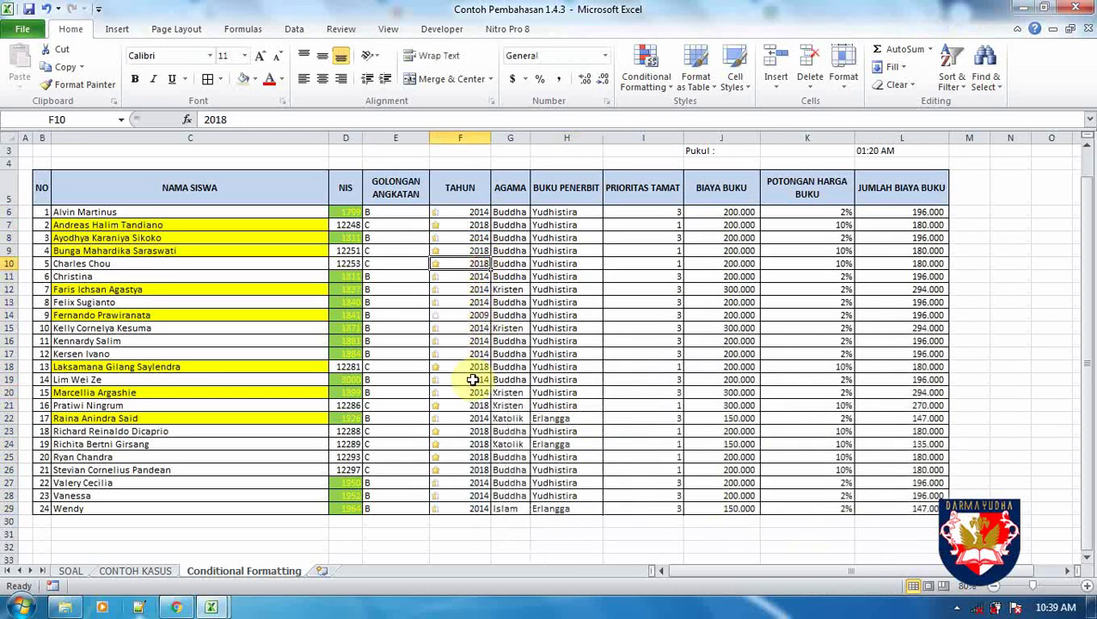
pyautogui.click(476, 406)
pyautogui.click(473, 315)
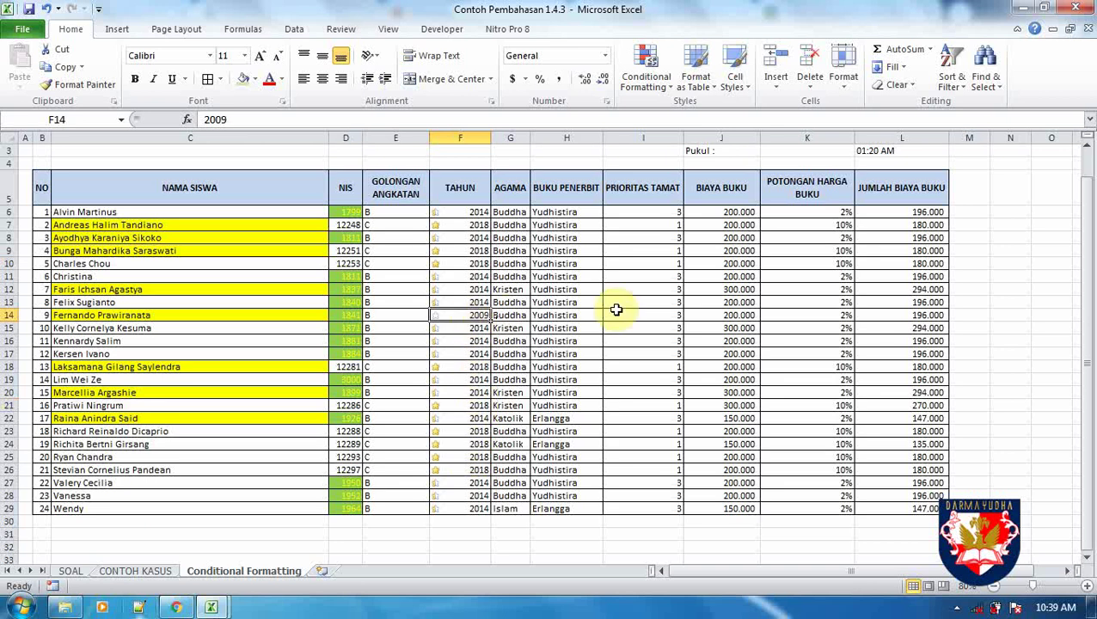
pyautogui.write('20')
pyautogui.press('Return')
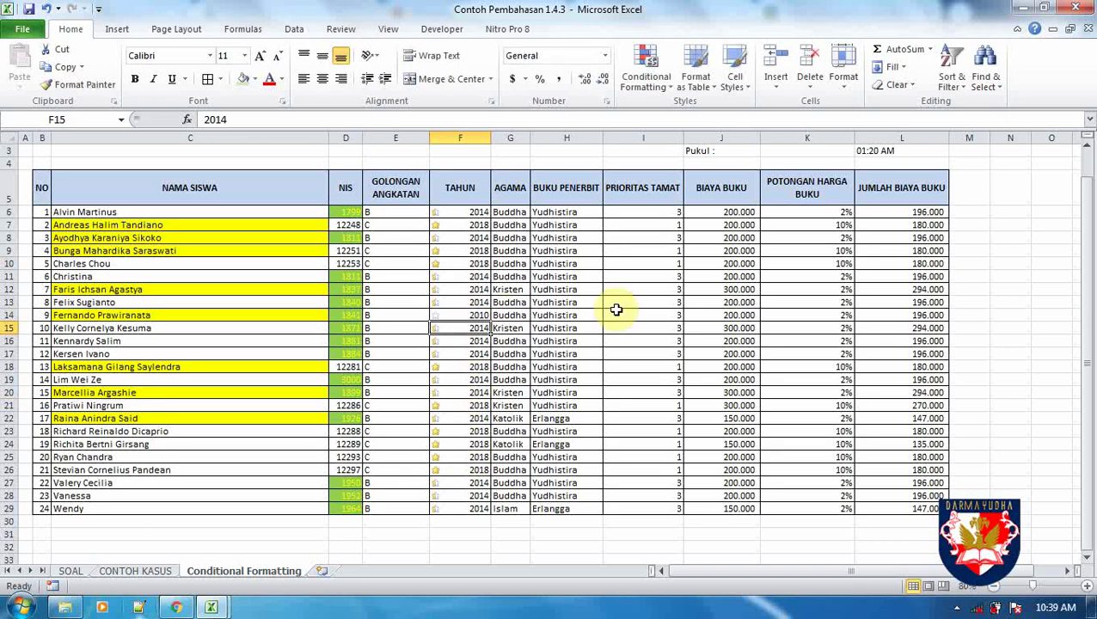
# Remove the wording "antara 2010 dan 2018" from the task 4 text in C6 on the SOAL sheet
pyautogui.click(70, 571)
pyautogui.click(293, 220)
pyautogui.click(75, 220)
pyautogui.press('F2')
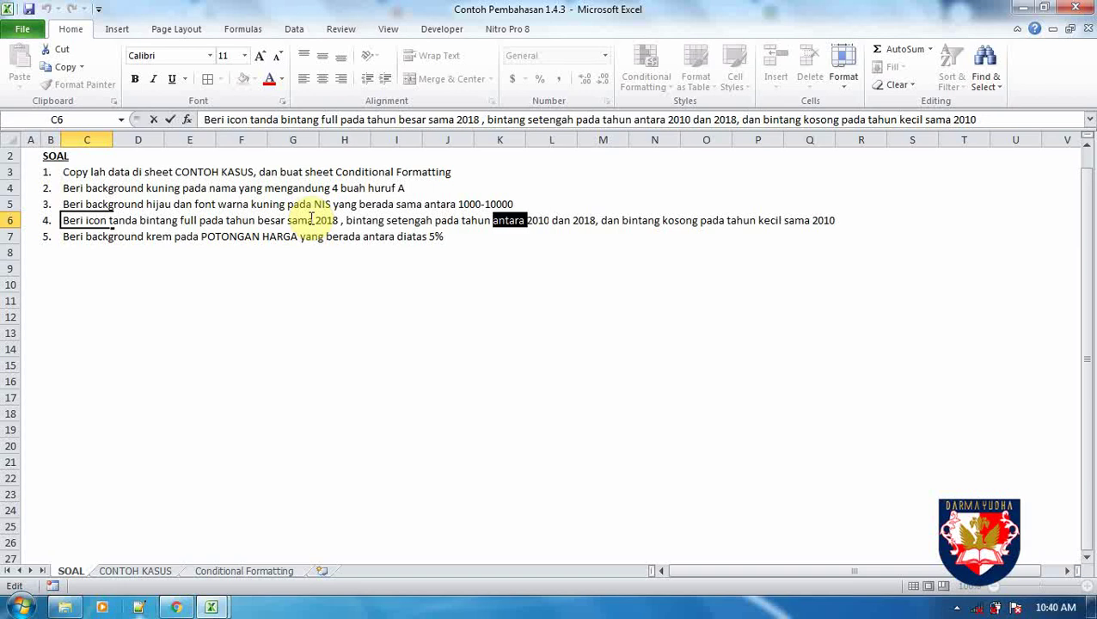
pyautogui.press('Delete')
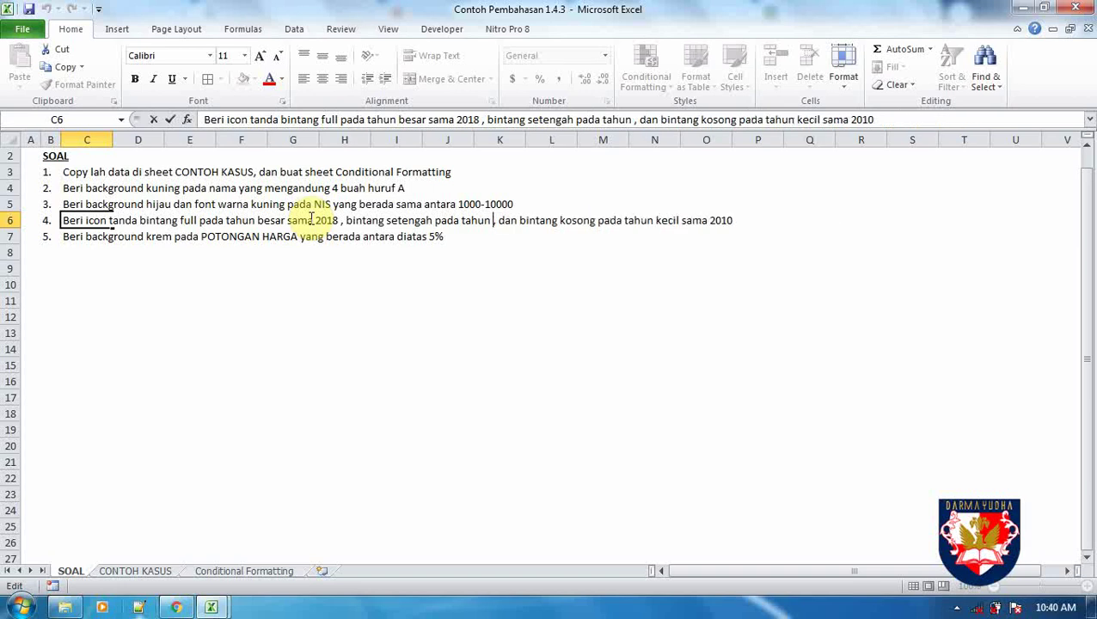
pyautogui.write('KECIL')
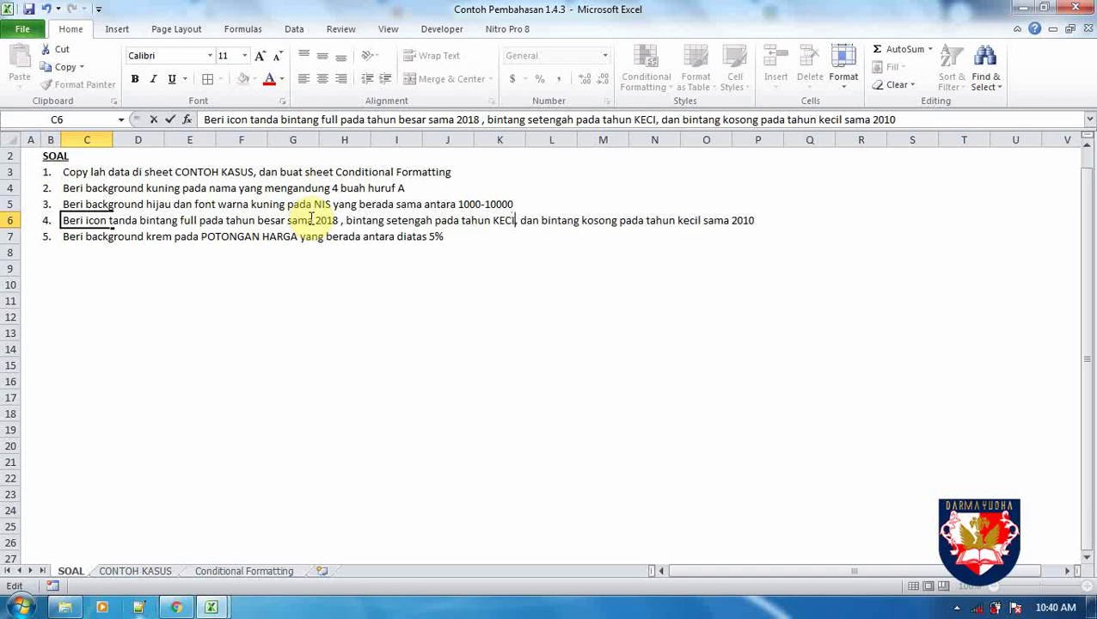
pyautogui.press('BackSpace')
pyautogui.press('BackSpace')
pyautogui.press('BackSpace')
pyautogui.press('BackSpace')
pyautogui.press('BackSpace')
# Complete the half star condition in the task 4 text with "kecil dari 2018 dan besar dari 2010"
pyautogui.write('kecil dari 20')
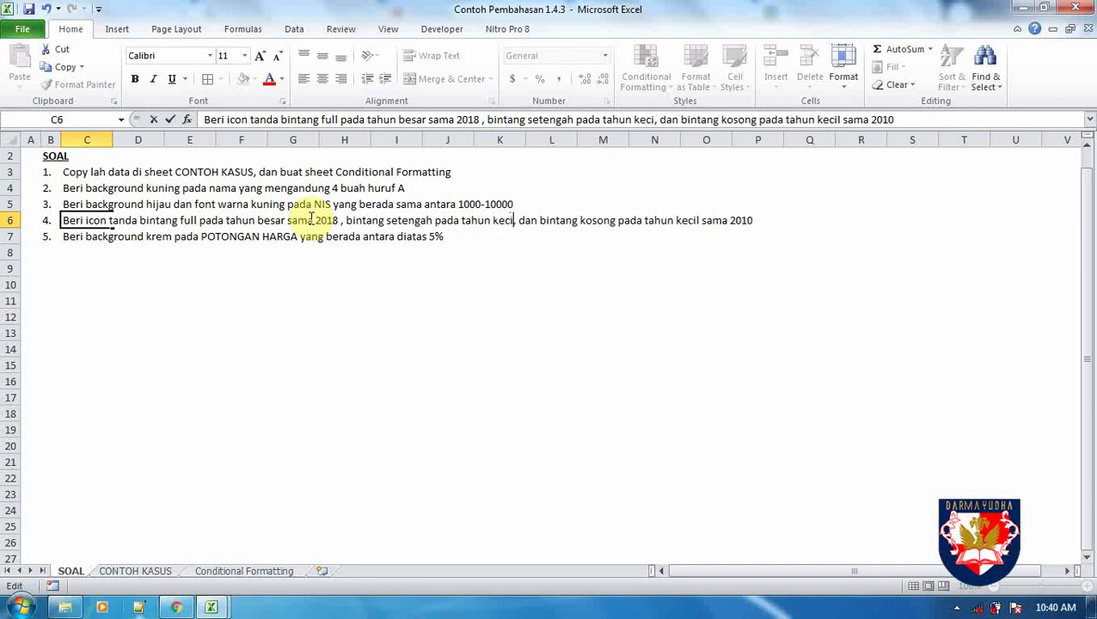
pyautogui.write('18 dan besar ')
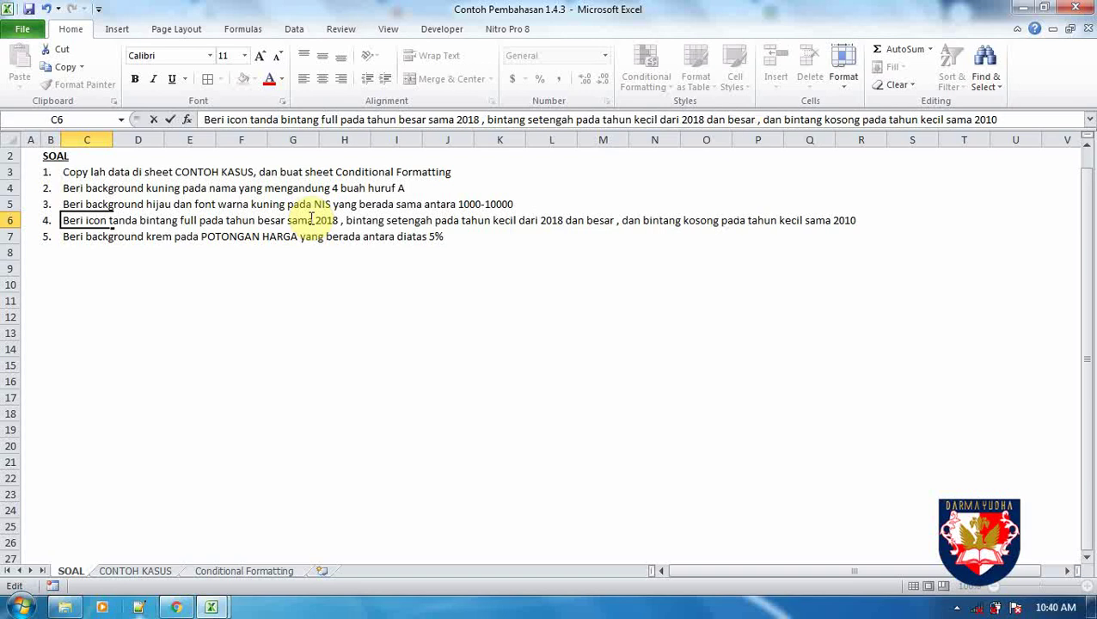
pyautogui.write('dari 2010')
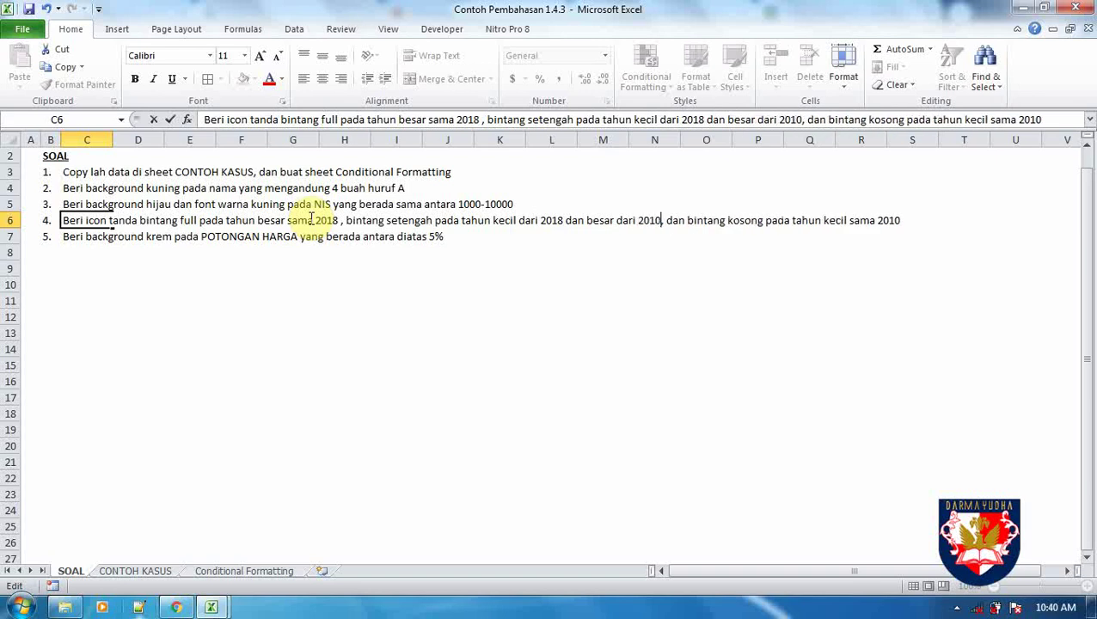
pyautogui.press('Return')
pyautogui.press('Up')
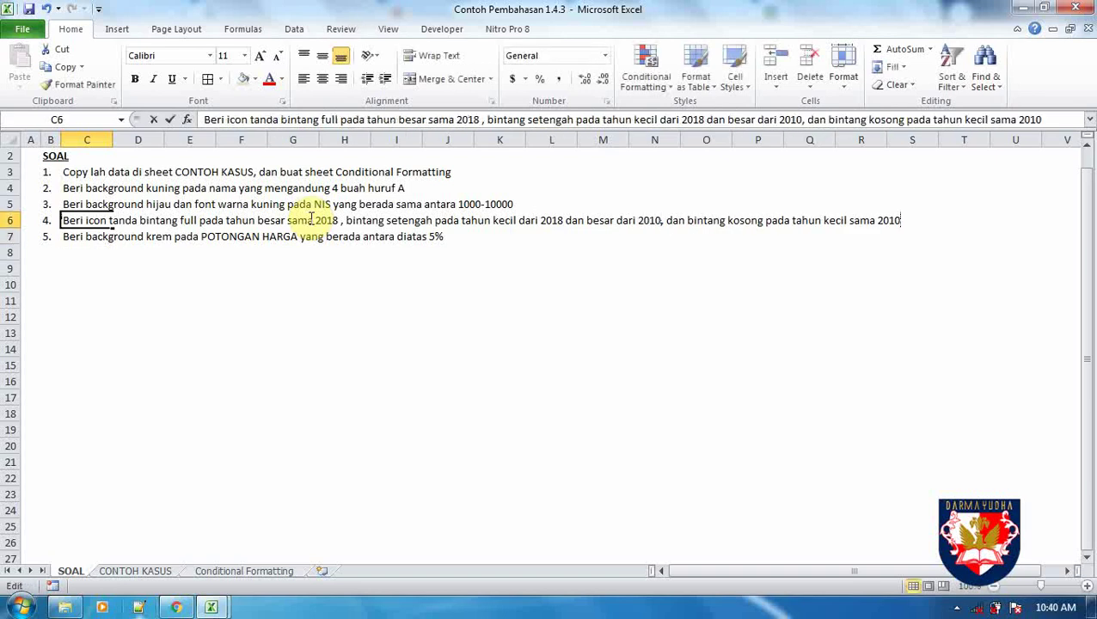
pyautogui.press('F2')
pyautogui.press('Return')
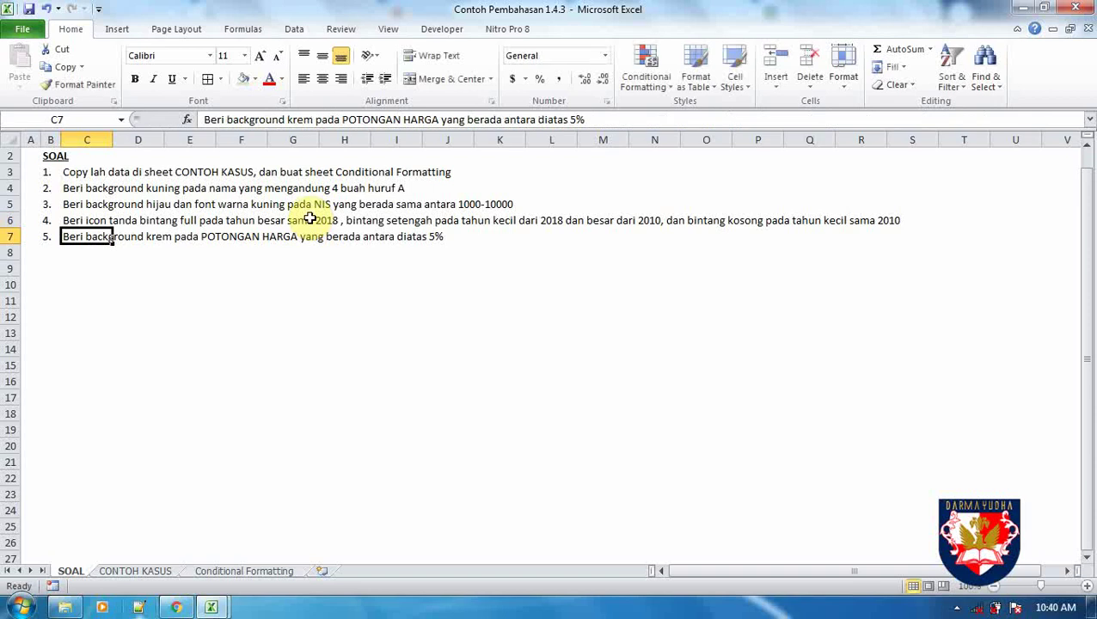
# Read task 5 on the SOAL sheet and examine the POTONGAN HARGA BUKU values on the Conditional Formatting sheet
pyautogui.click(238, 349)
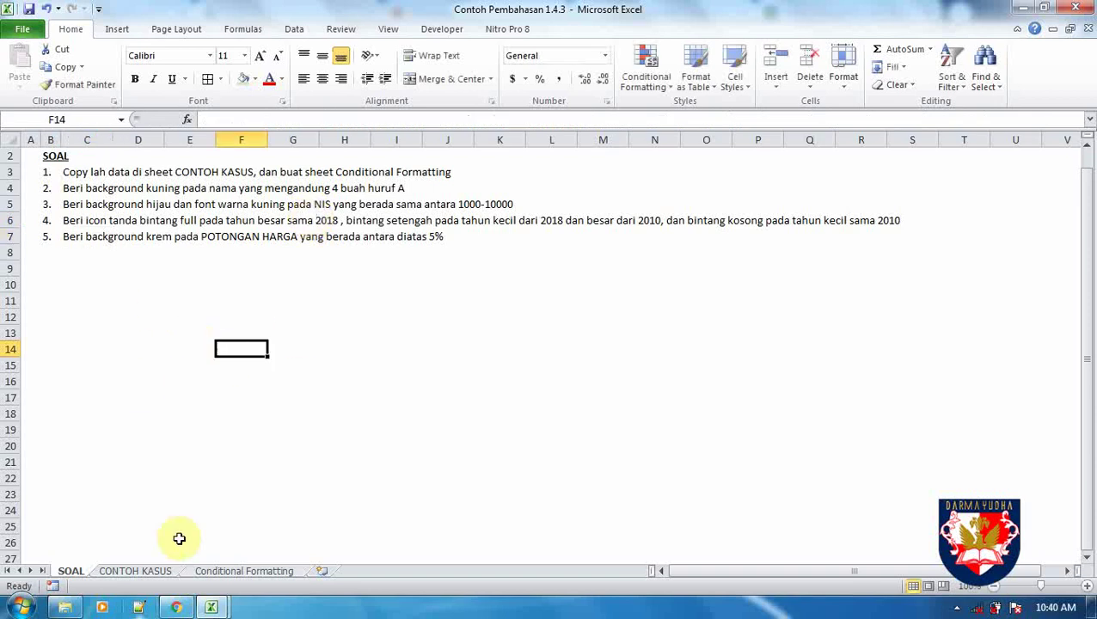
pyautogui.click(231, 572)
pyautogui.click(459, 456)
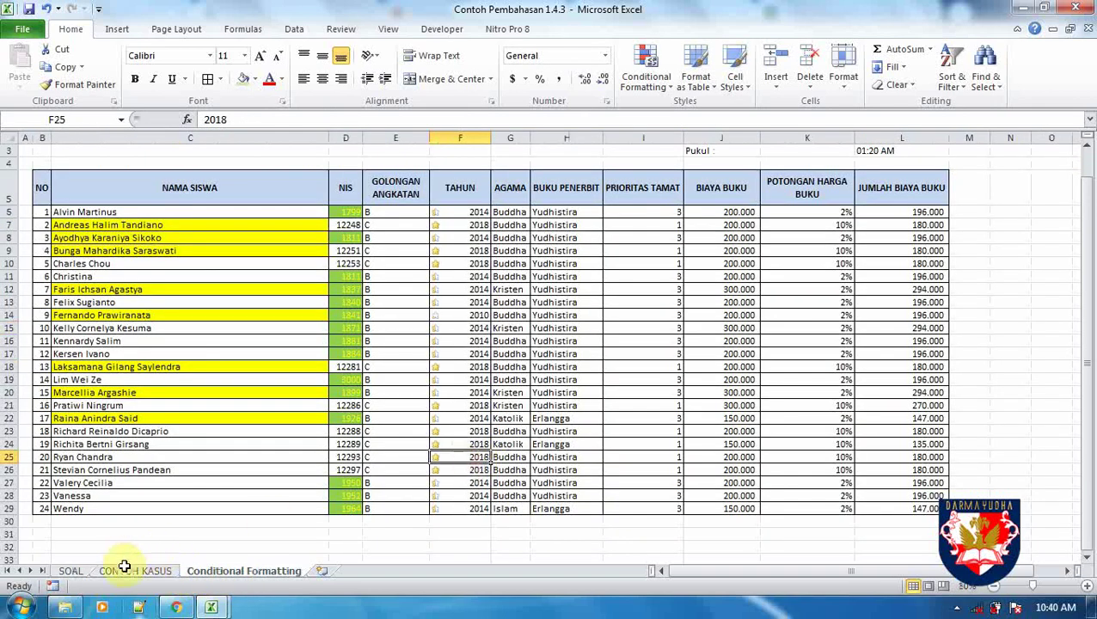
pyautogui.click(73, 569)
pyautogui.click(93, 237)
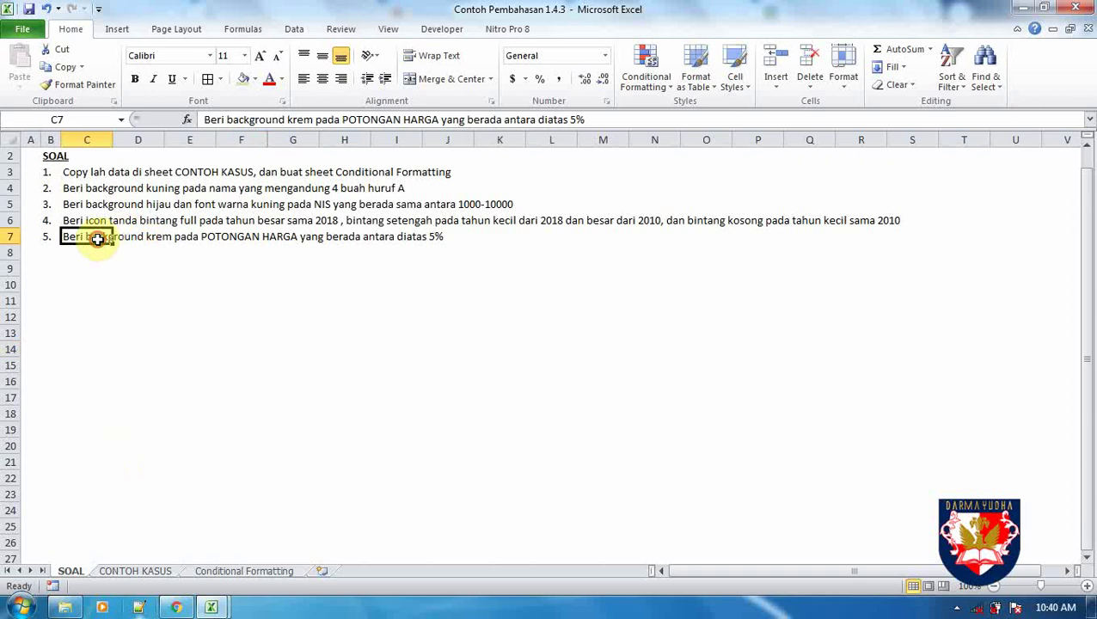
pyautogui.click(132, 272)
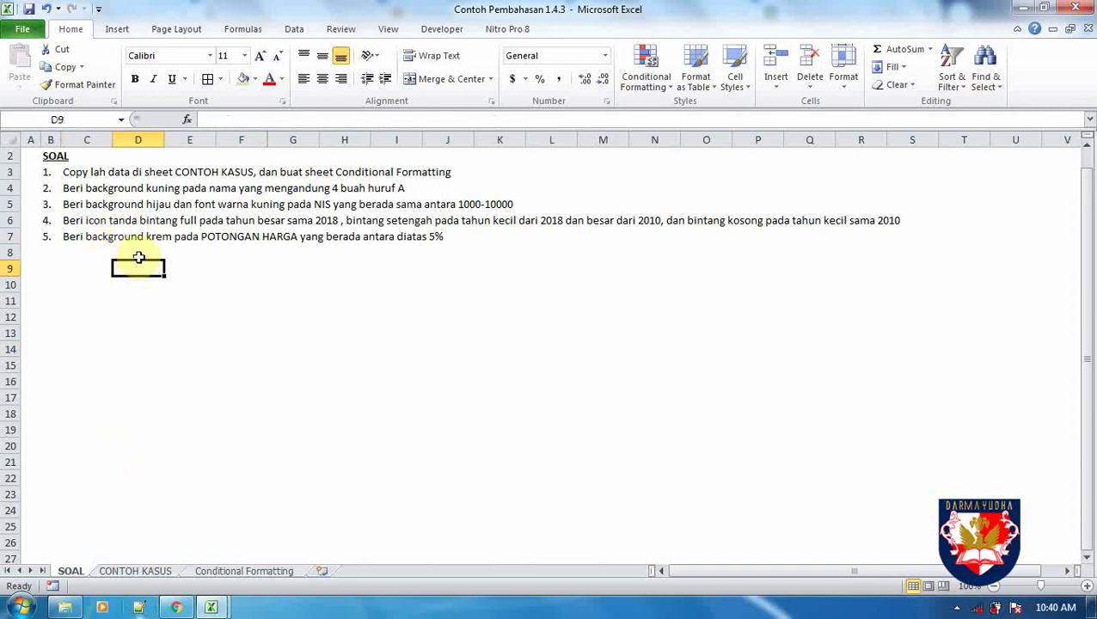
pyautogui.click(222, 255)
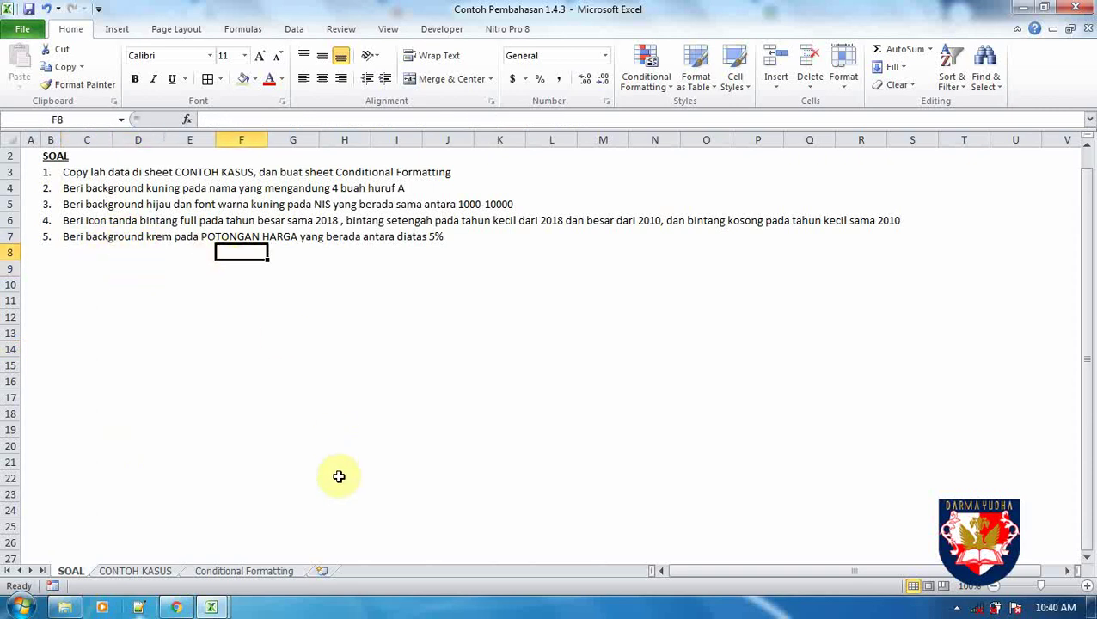
pyautogui.click(277, 573)
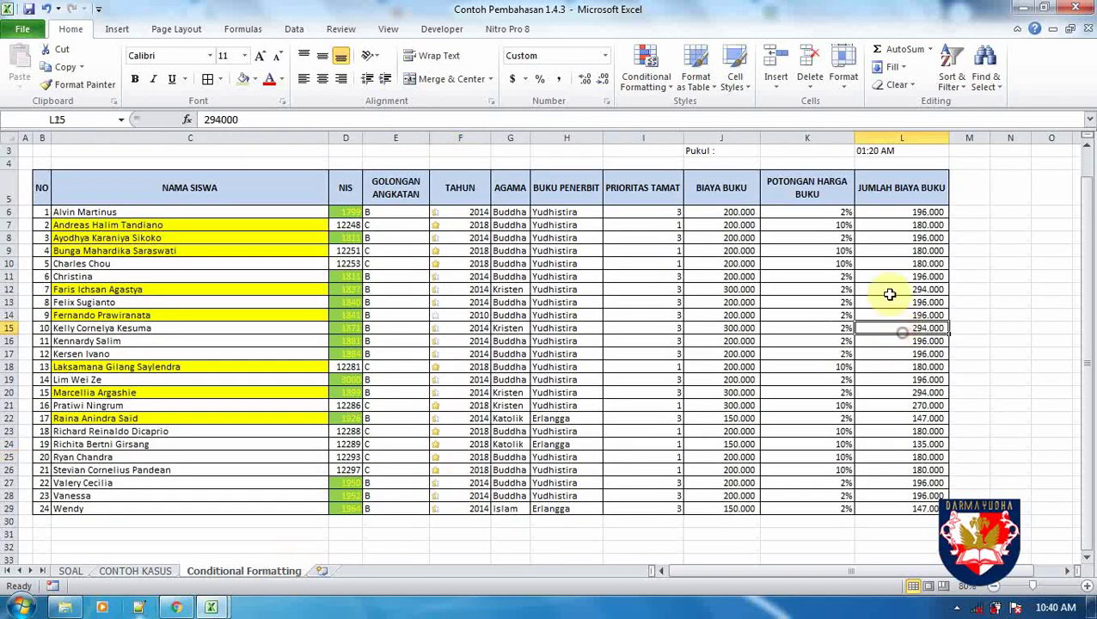
pyautogui.click(877, 332)
pyautogui.moveTo(842, 212); pyautogui.dragTo(832, 509)
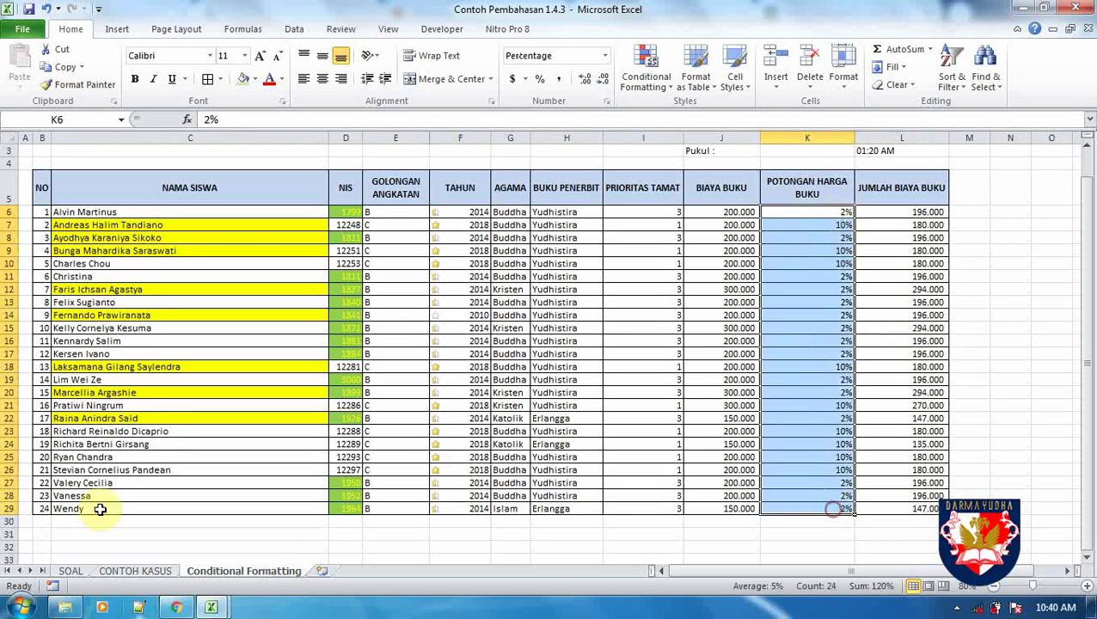
# Delete the word "antara" from the task 5 text in C7 on the SOAL sheet
pyautogui.click(70, 570)
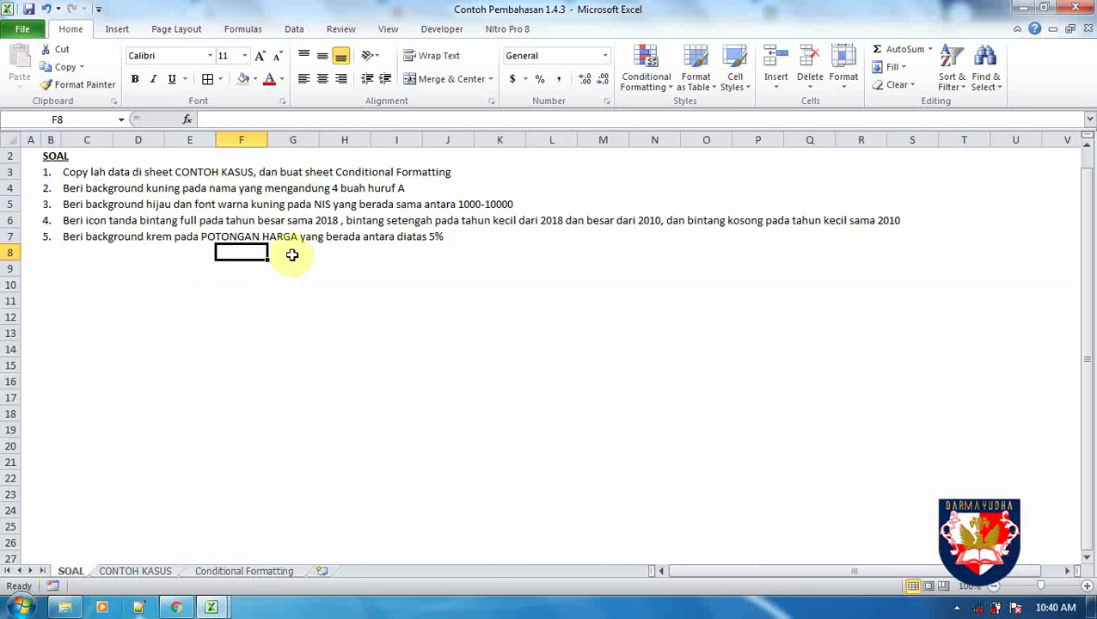
pyautogui.click(99, 237)
pyautogui.press('F2')
pyautogui.press('Delete')
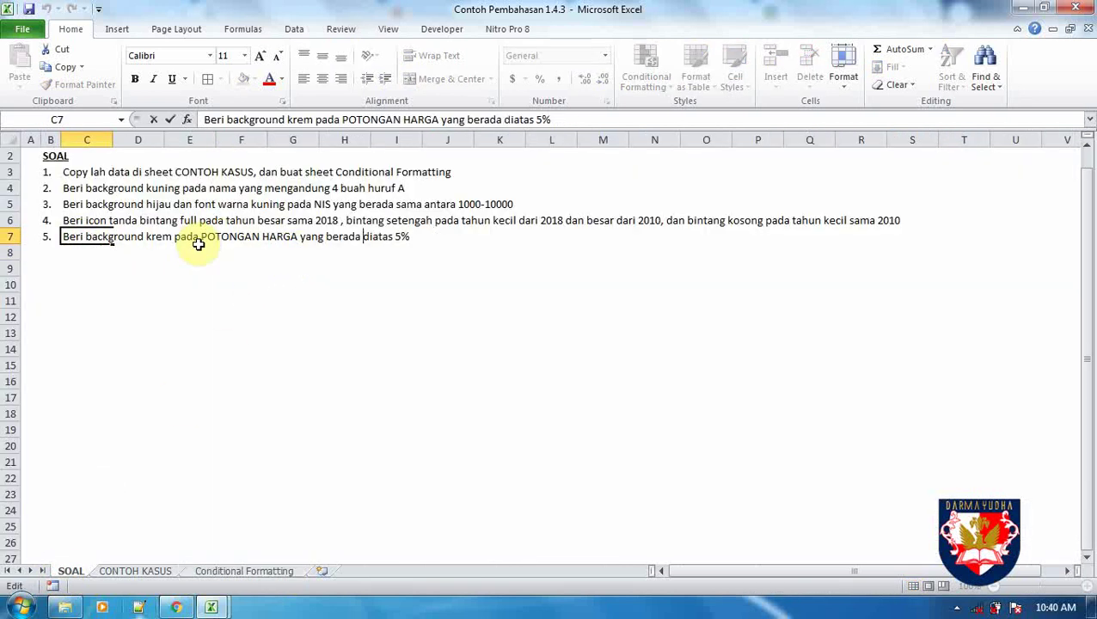
pyautogui.press('Return')
# Start a new conditional formatting rule for the POTONGAN HARGA BUKU values in K6:K29 on the Conditional Formatting sheet
pyautogui.click(240, 571)
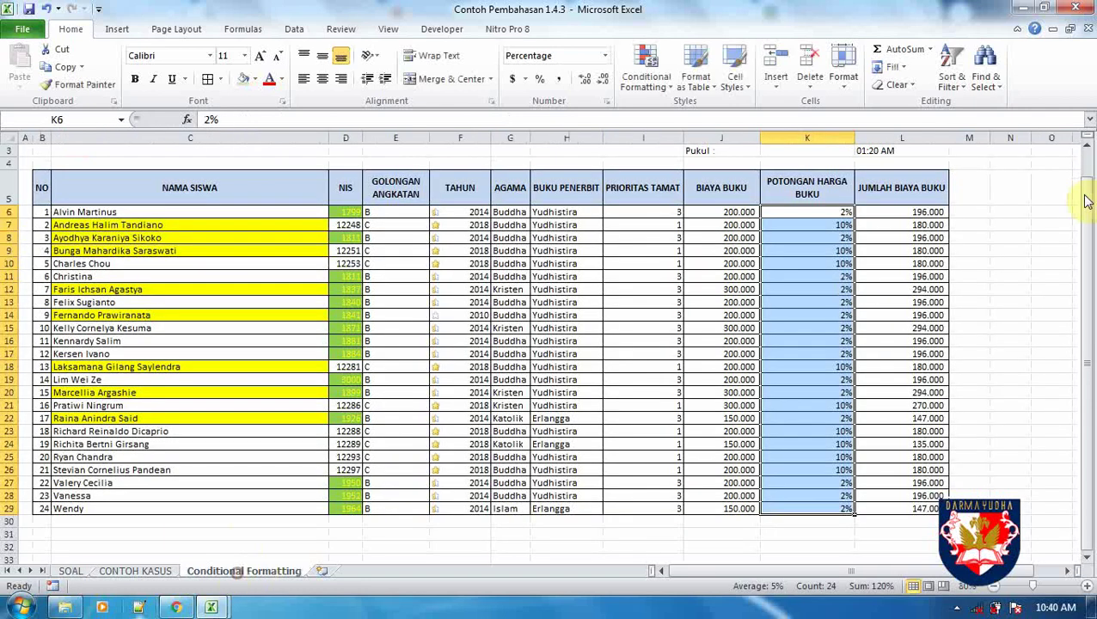
pyautogui.moveTo(897, 213); pyautogui.dragTo(897, 237)
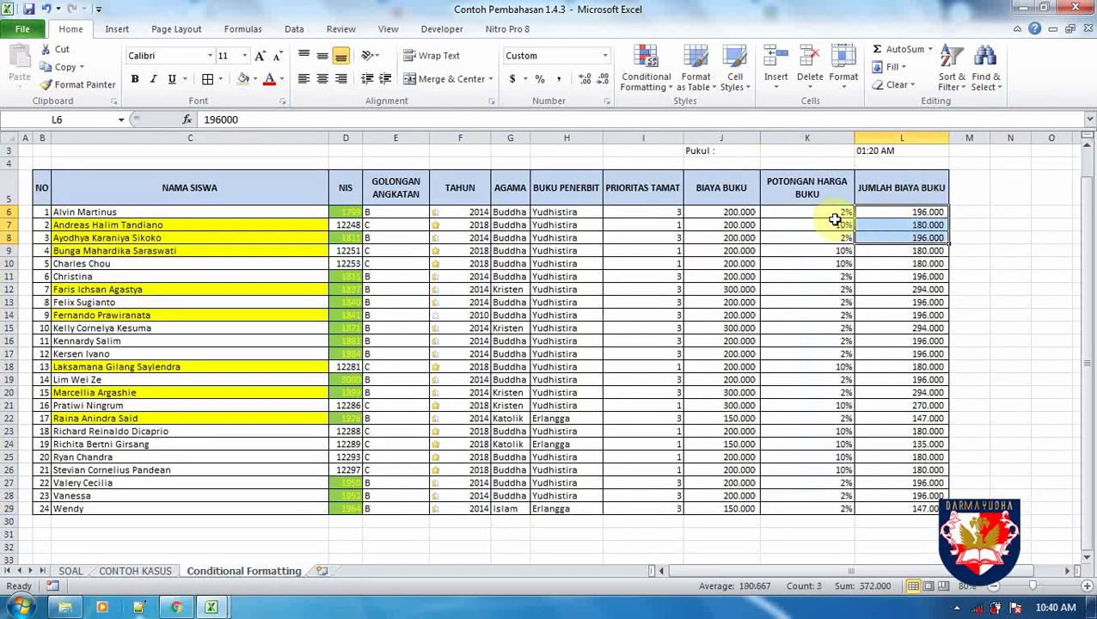
pyautogui.moveTo(834, 223); pyautogui.dragTo(813, 509)
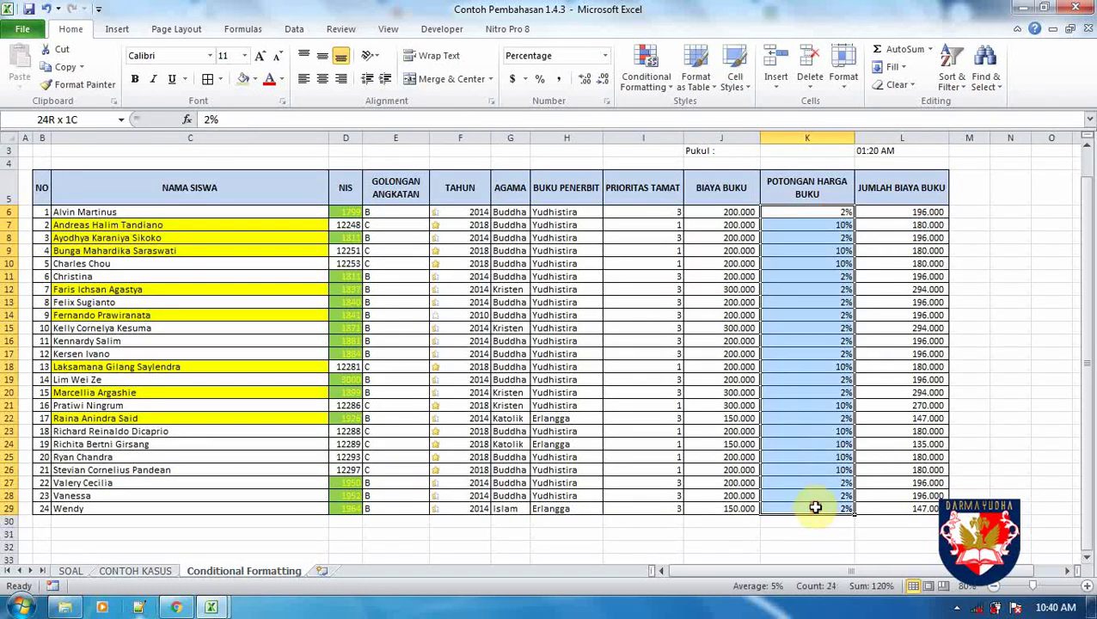
pyautogui.click(646, 75)
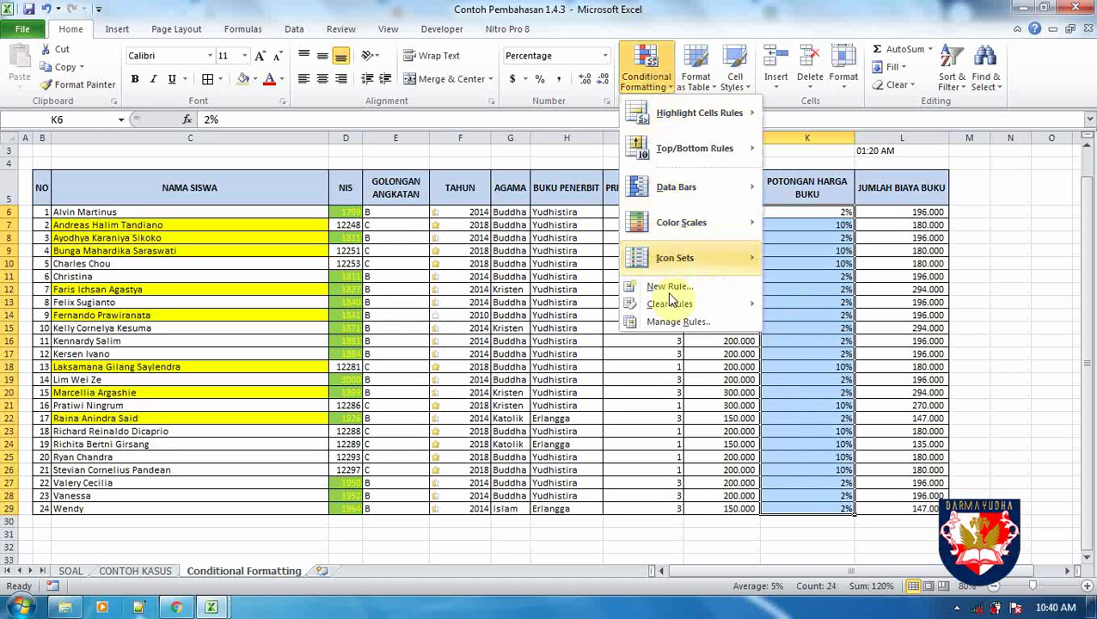
pyautogui.click(675, 322)
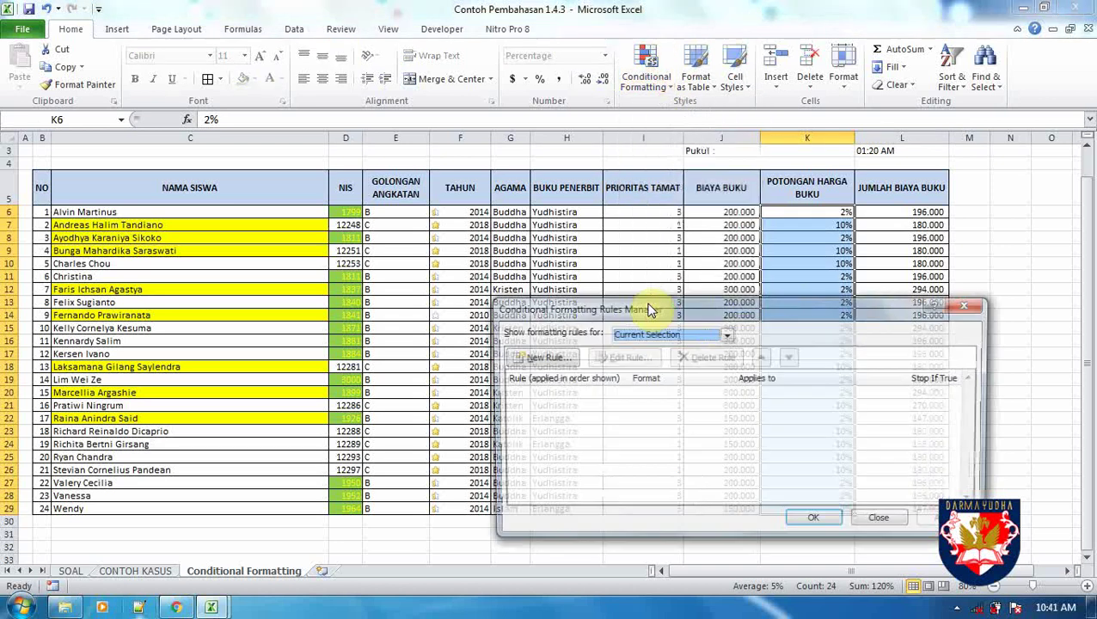
pyautogui.click(564, 360)
pyautogui.moveTo(687, 263); pyautogui.dragTo(397, 160)
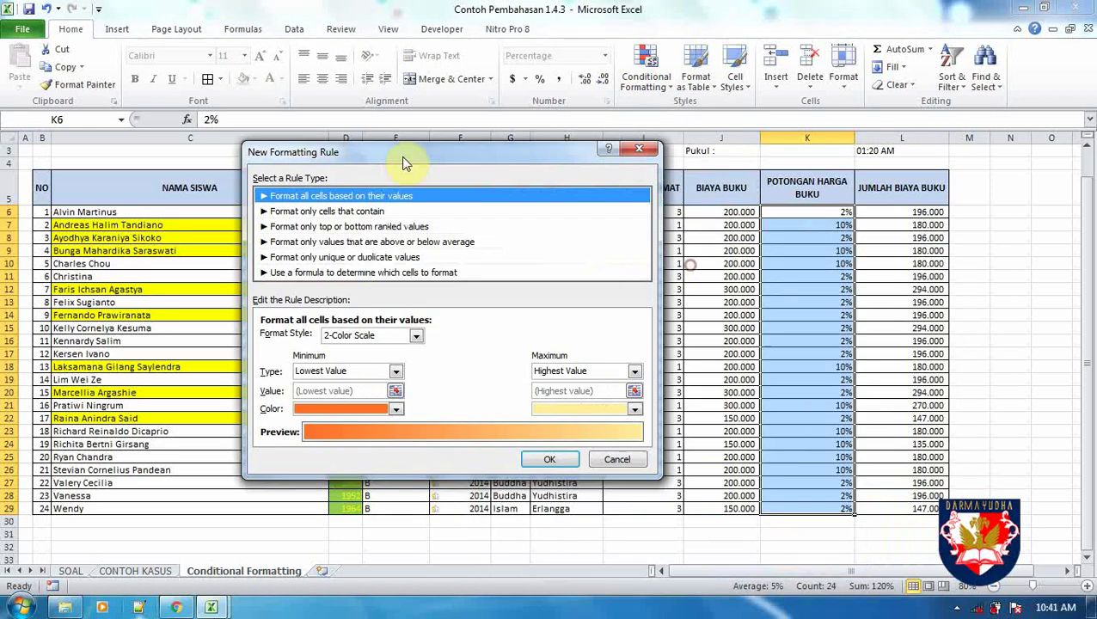
# Set the rule to format only cells whose value is greater than 5%
pyautogui.click(416, 335)
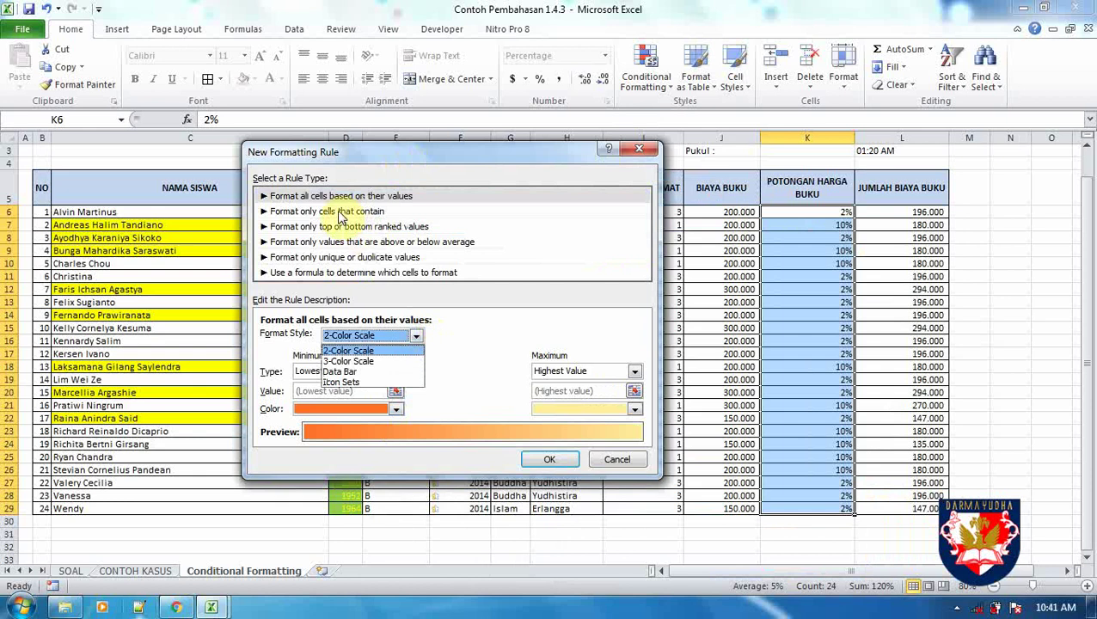
pyautogui.click(365, 240)
pyautogui.click(337, 211)
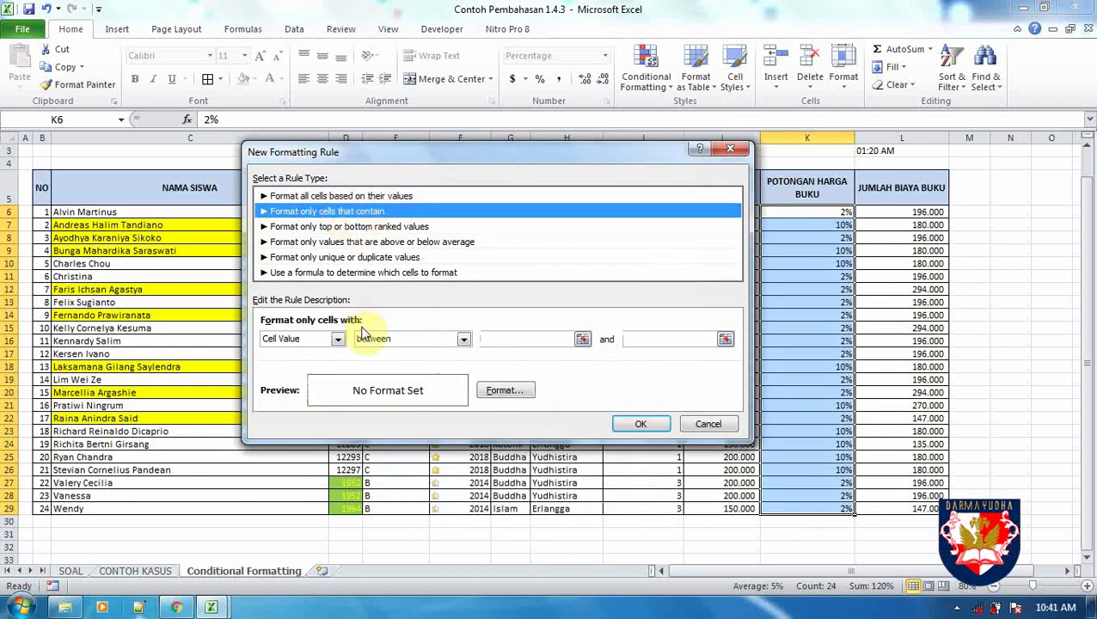
pyautogui.click(461, 341)
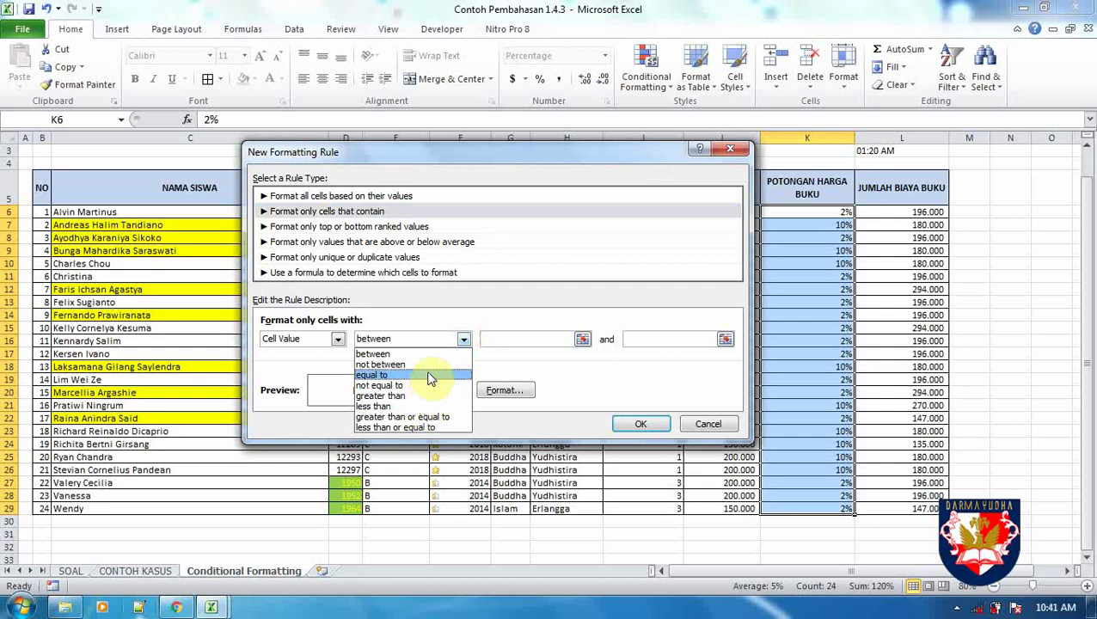
pyautogui.click(419, 396)
pyautogui.click(542, 338)
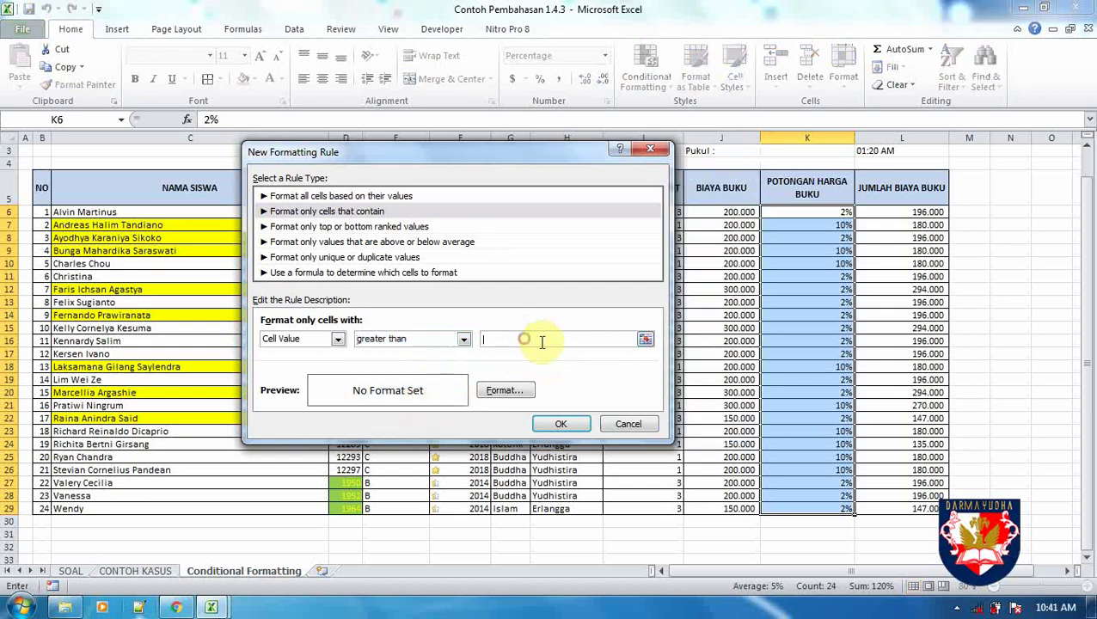
pyautogui.write('5%')
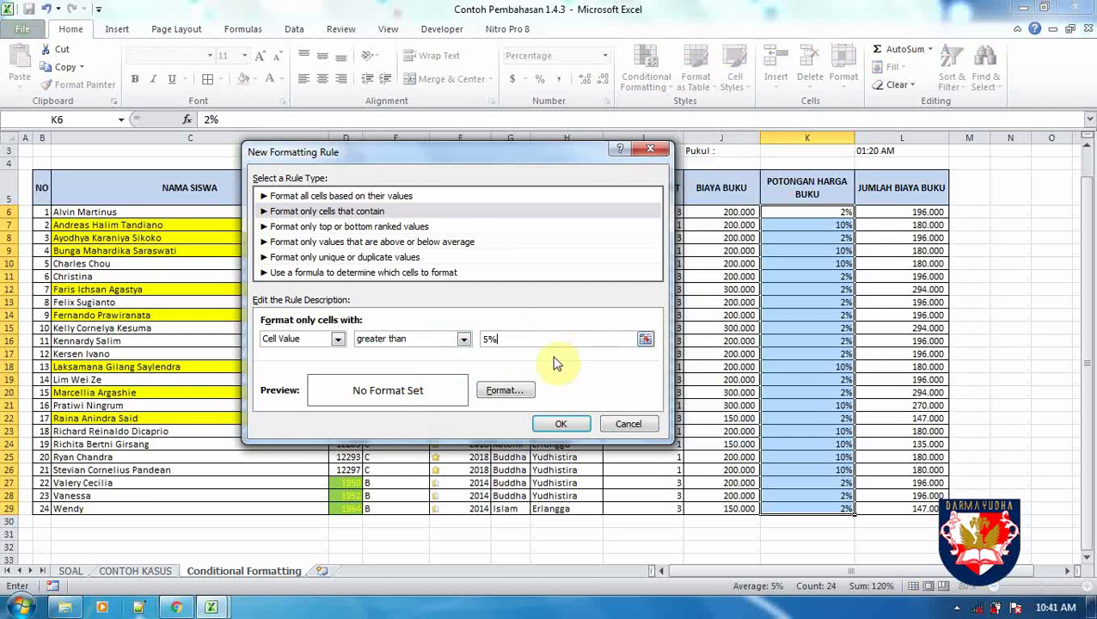
# Give the rule an orange background fill and apply it to the POTONGAN HARGA BUKU column
pyautogui.click(507, 392)
pyautogui.click(692, 232)
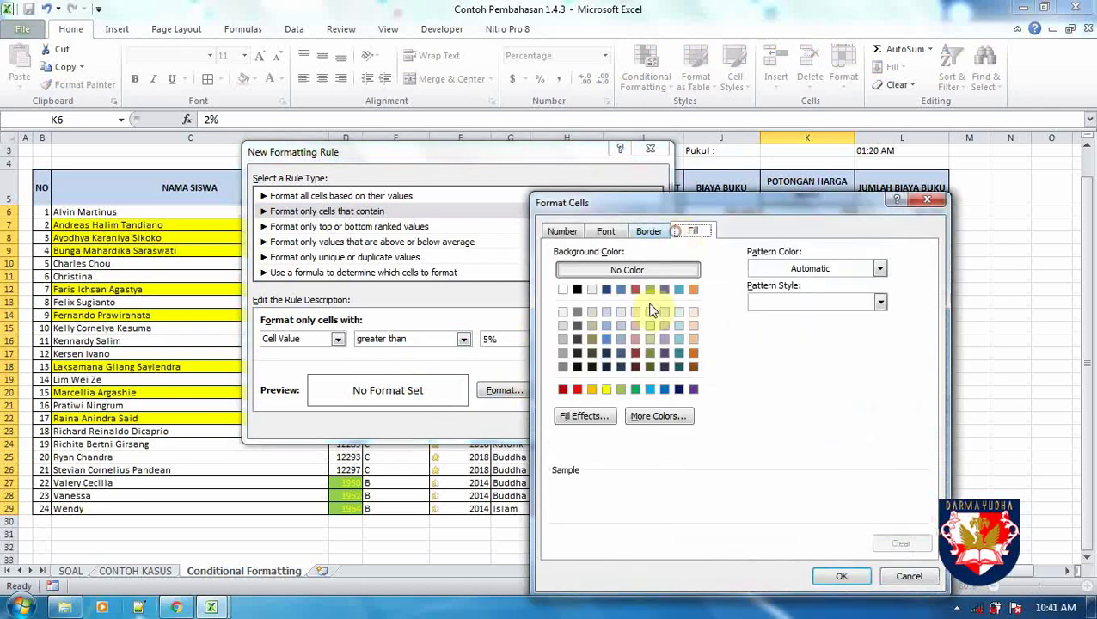
pyautogui.click(593, 390)
pyautogui.click(838, 574)
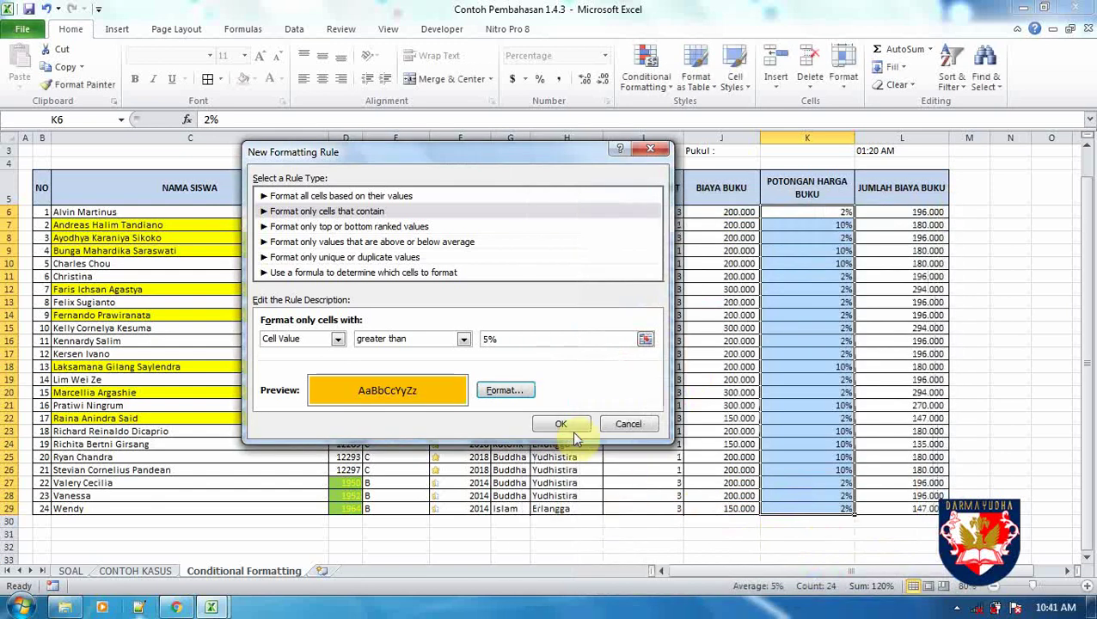
pyautogui.click(560, 424)
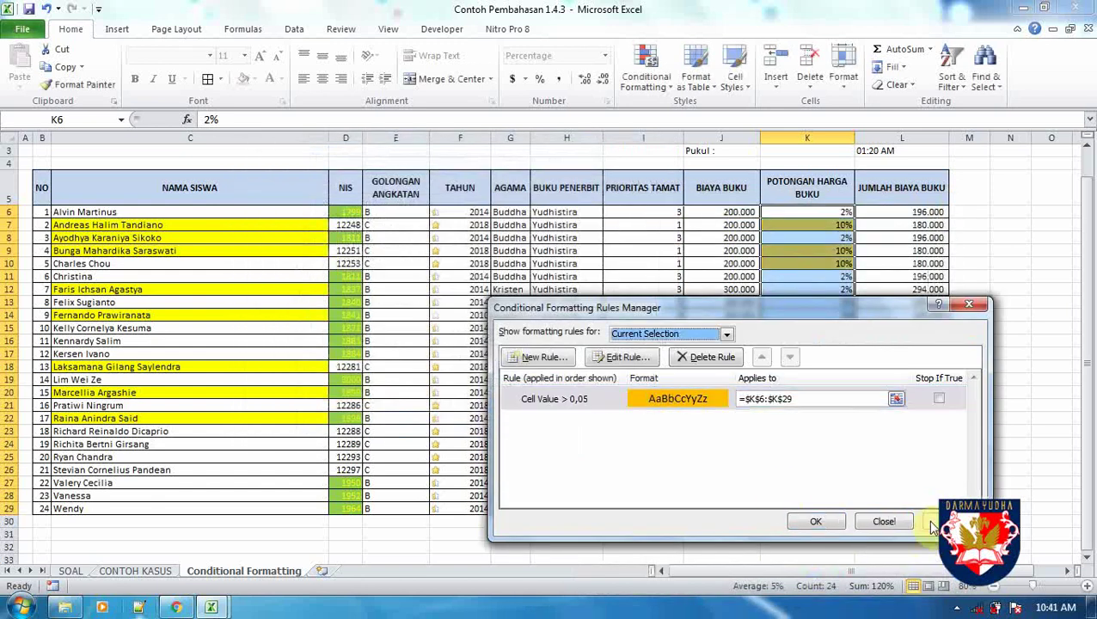
pyautogui.click(816, 521)
pyautogui.click(688, 456)
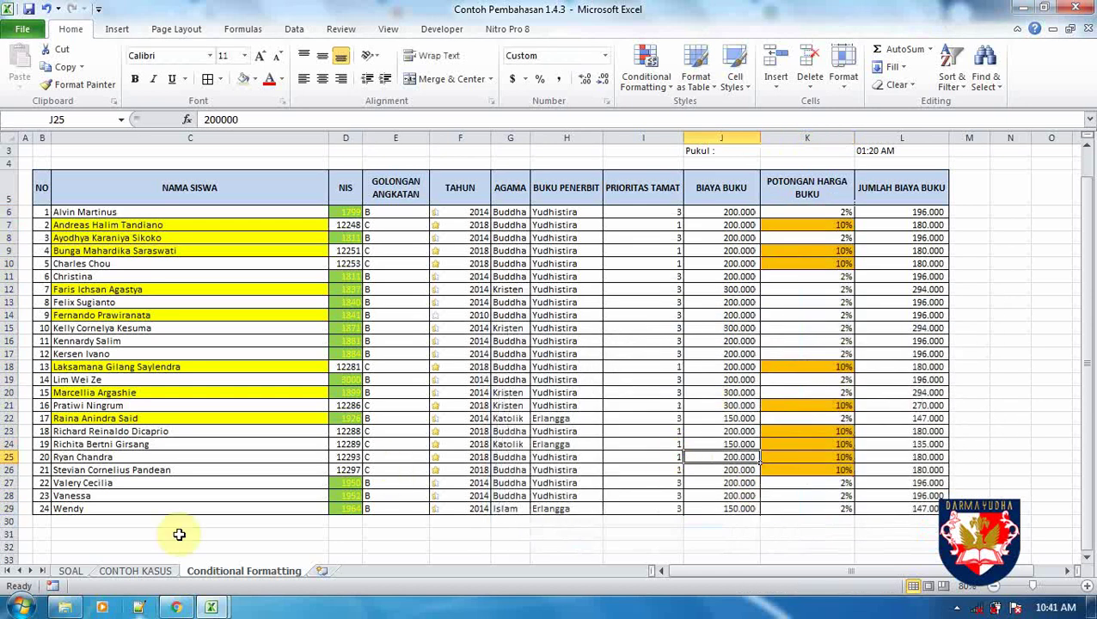
# Check the POTONGAN HARGA BUKU formatting against task 5 on the SOAL sheet, and compare the CONTOH KASUS and Conditional Formatting sheets
pyautogui.click(71, 570)
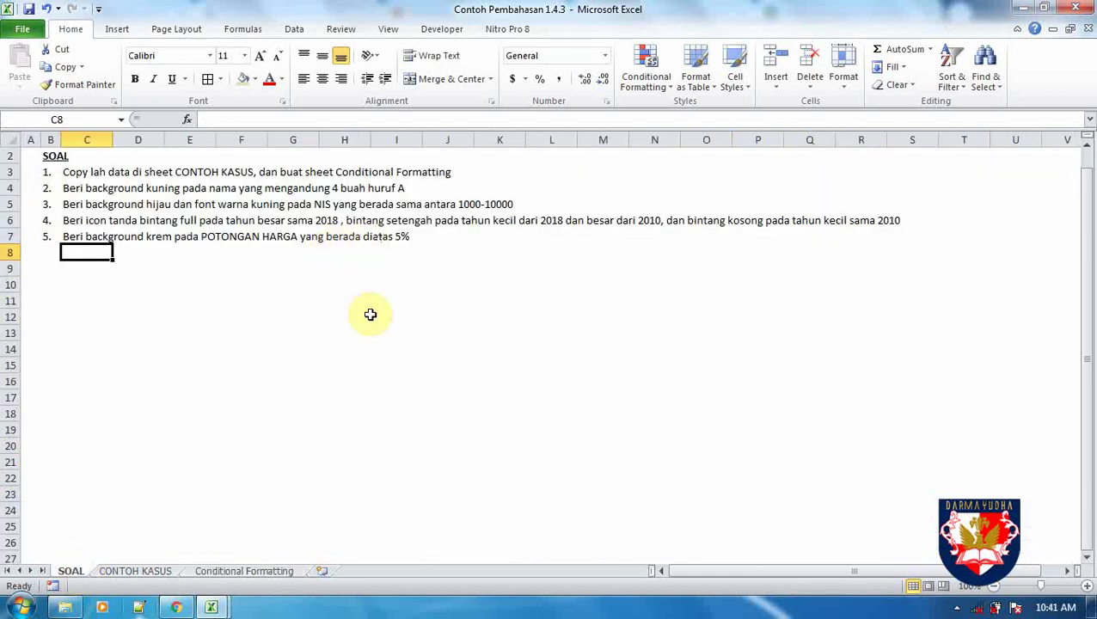
pyautogui.click(281, 571)
pyautogui.click(845, 378)
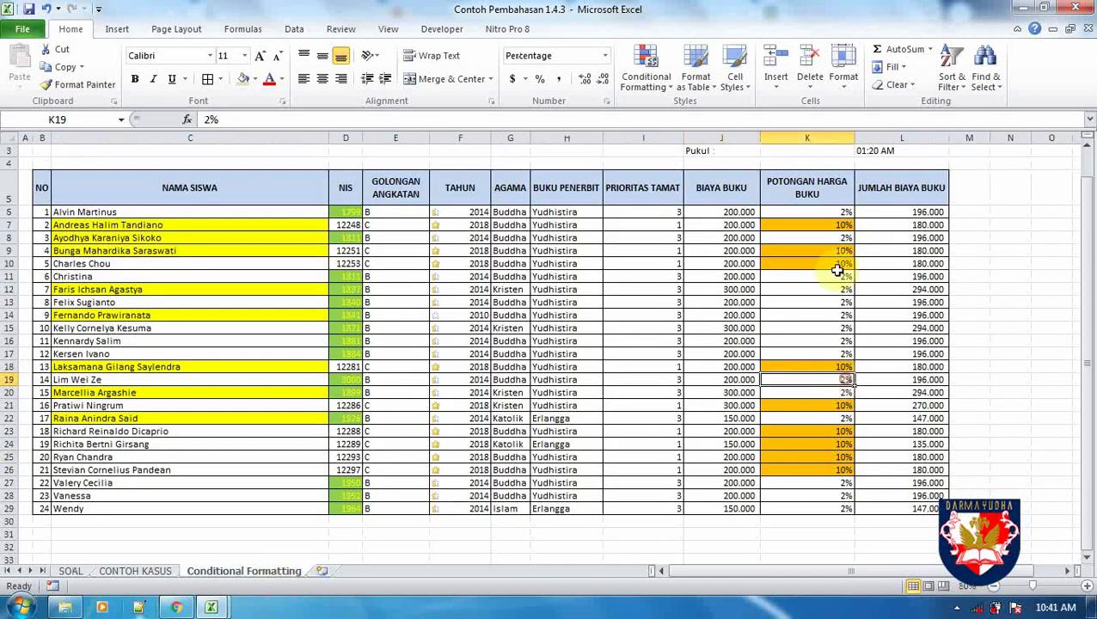
pyautogui.moveTo(827, 212); pyautogui.dragTo(823, 508)
pyautogui.click(1011, 406)
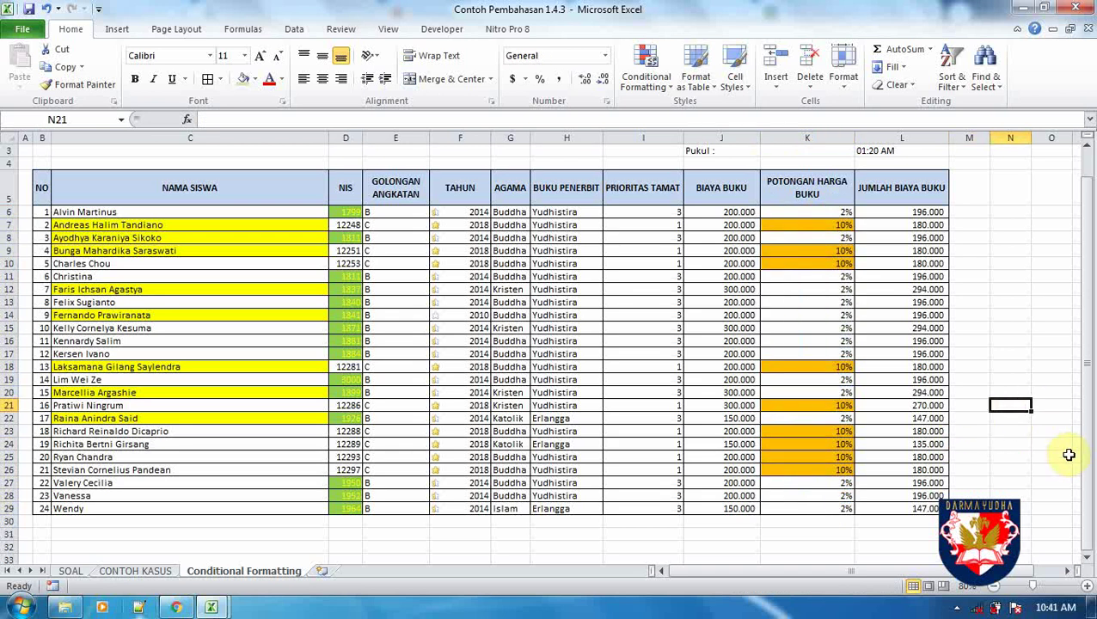
pyautogui.click(70, 569)
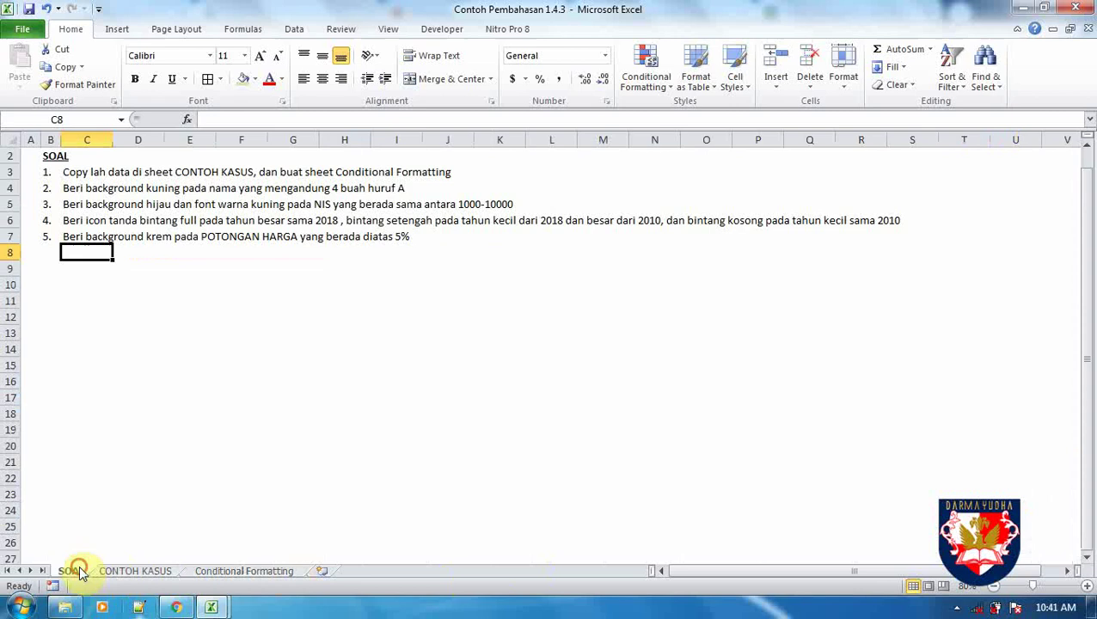
pyautogui.click(218, 484)
pyautogui.click(141, 570)
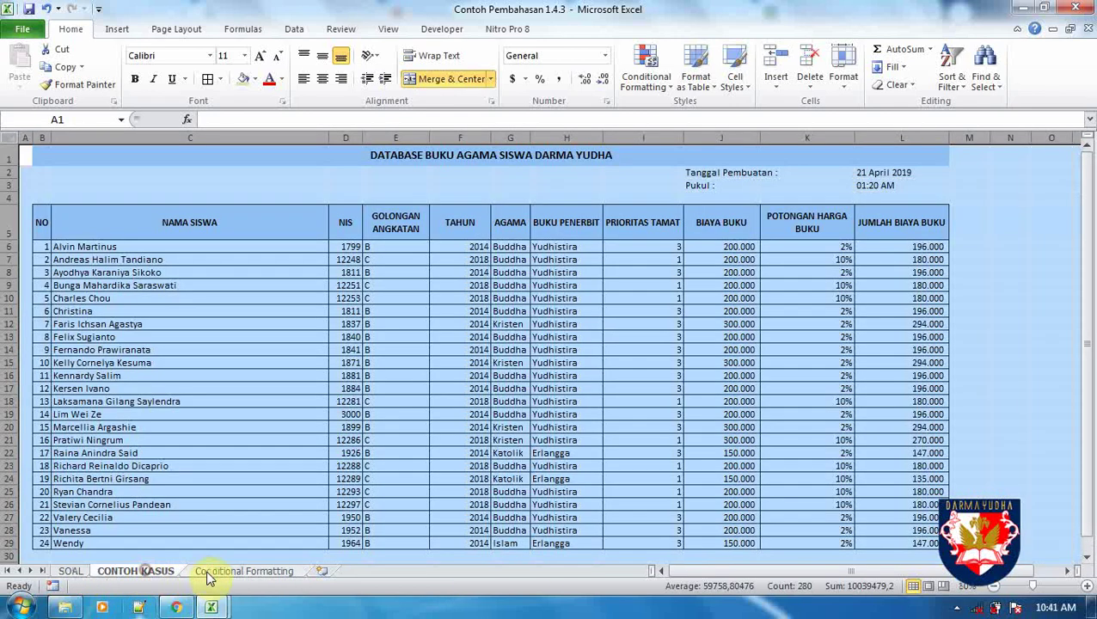
pyautogui.click(206, 574)
pyautogui.click(424, 484)
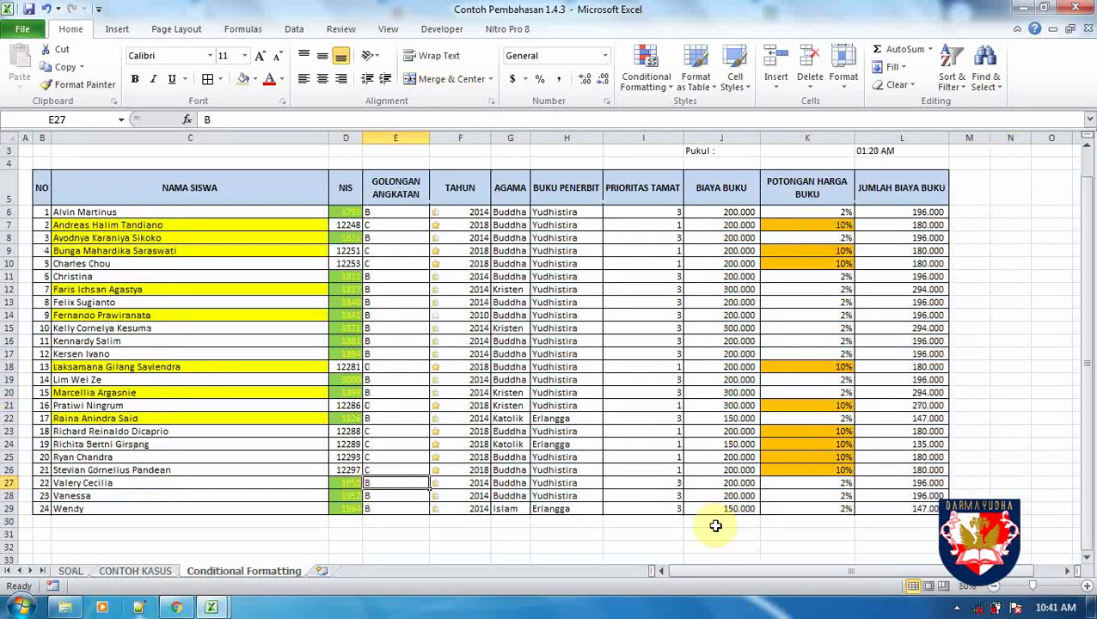